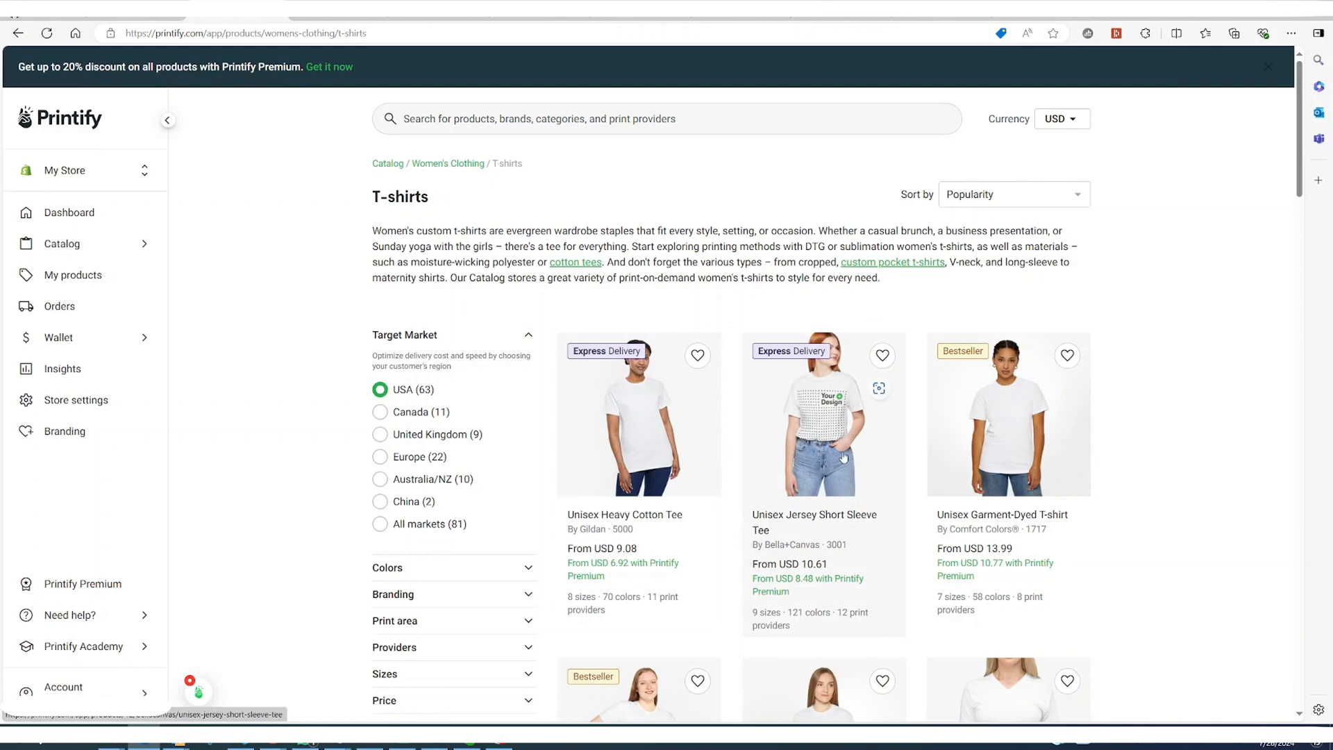
# Step: Open the Unisex Jersey Short Sleeve Tee, choose its fulfilment provider manually and start designing with SwiftPOD
pyautogui.click(844, 457)
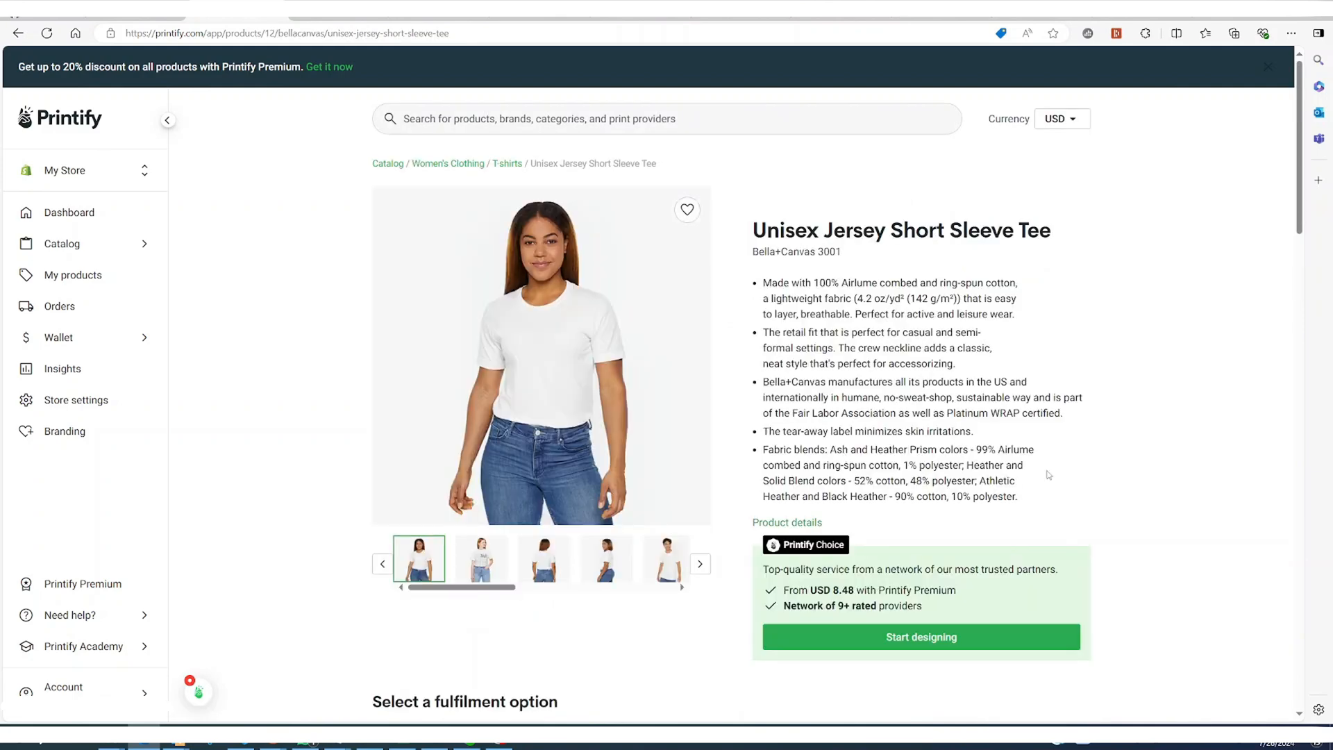
pyautogui.scroll(-5, 1105, 474)
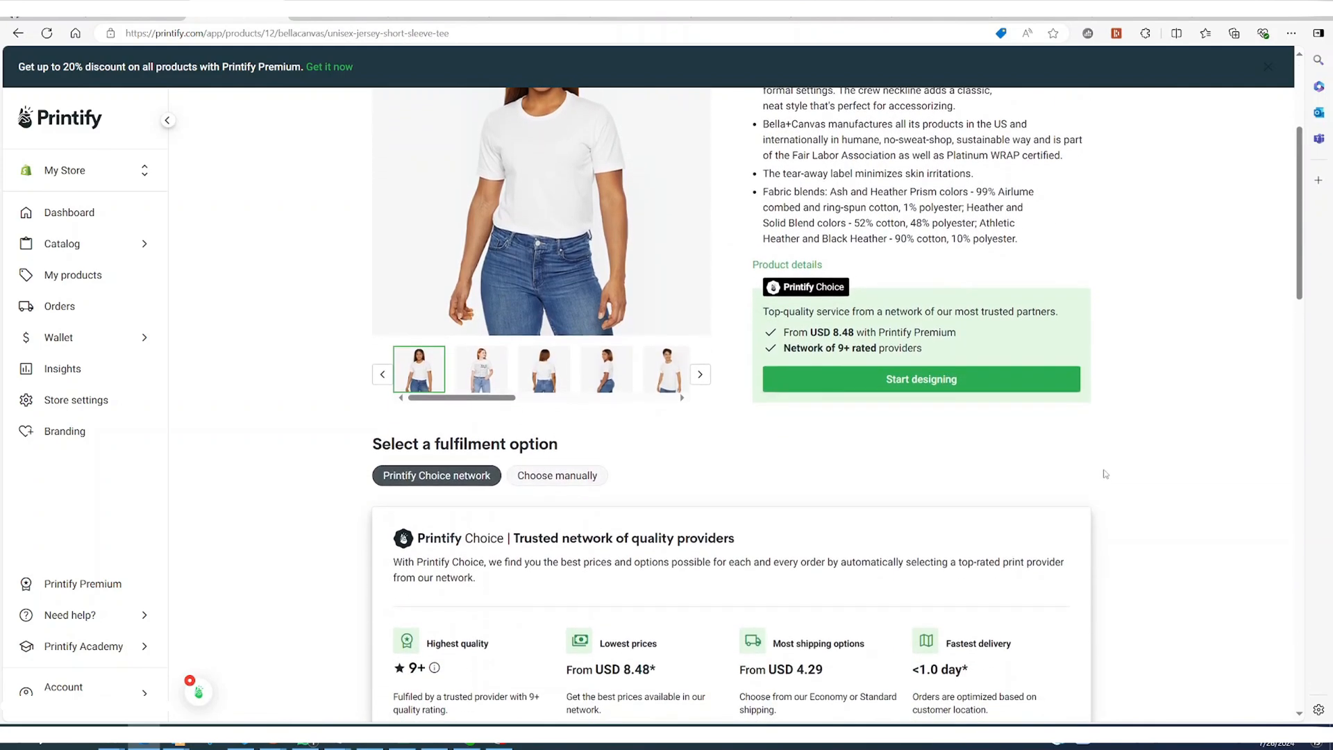
pyautogui.scroll(1, 1105, 474)
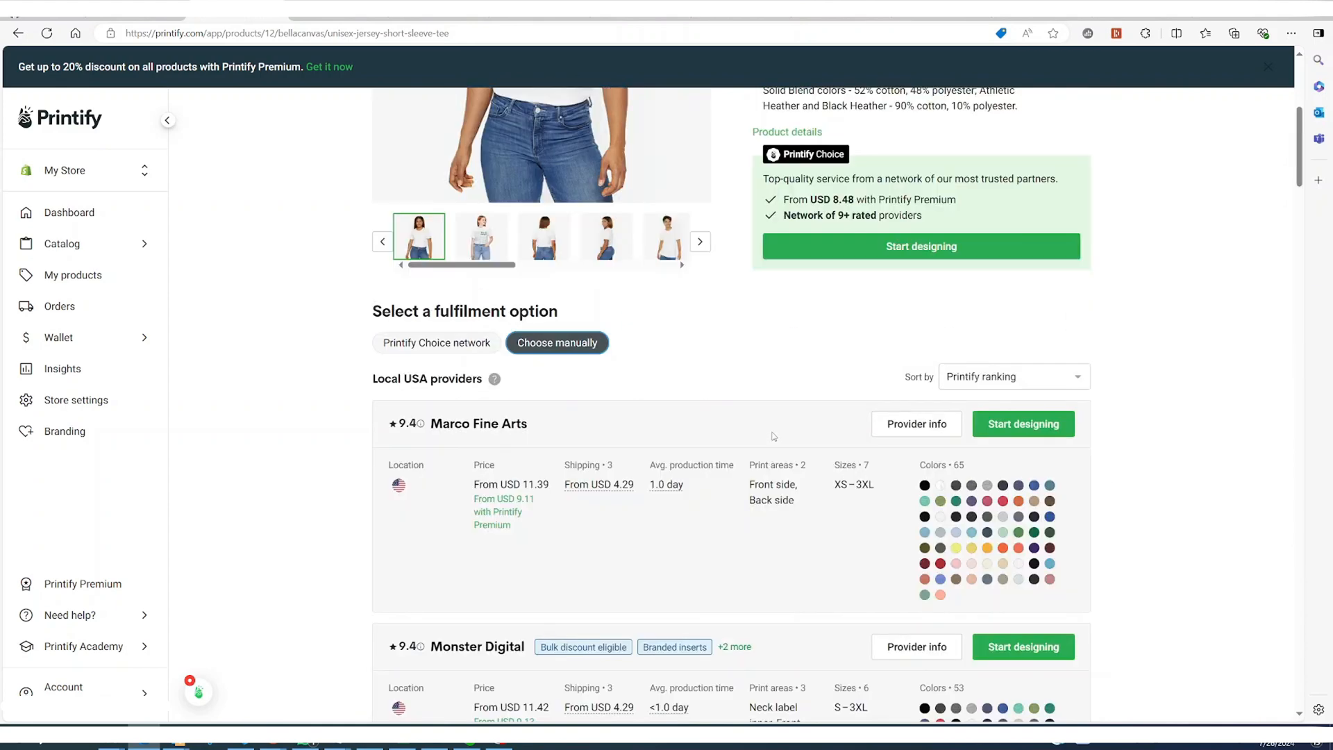
pyautogui.scroll(-2, 783, 488)
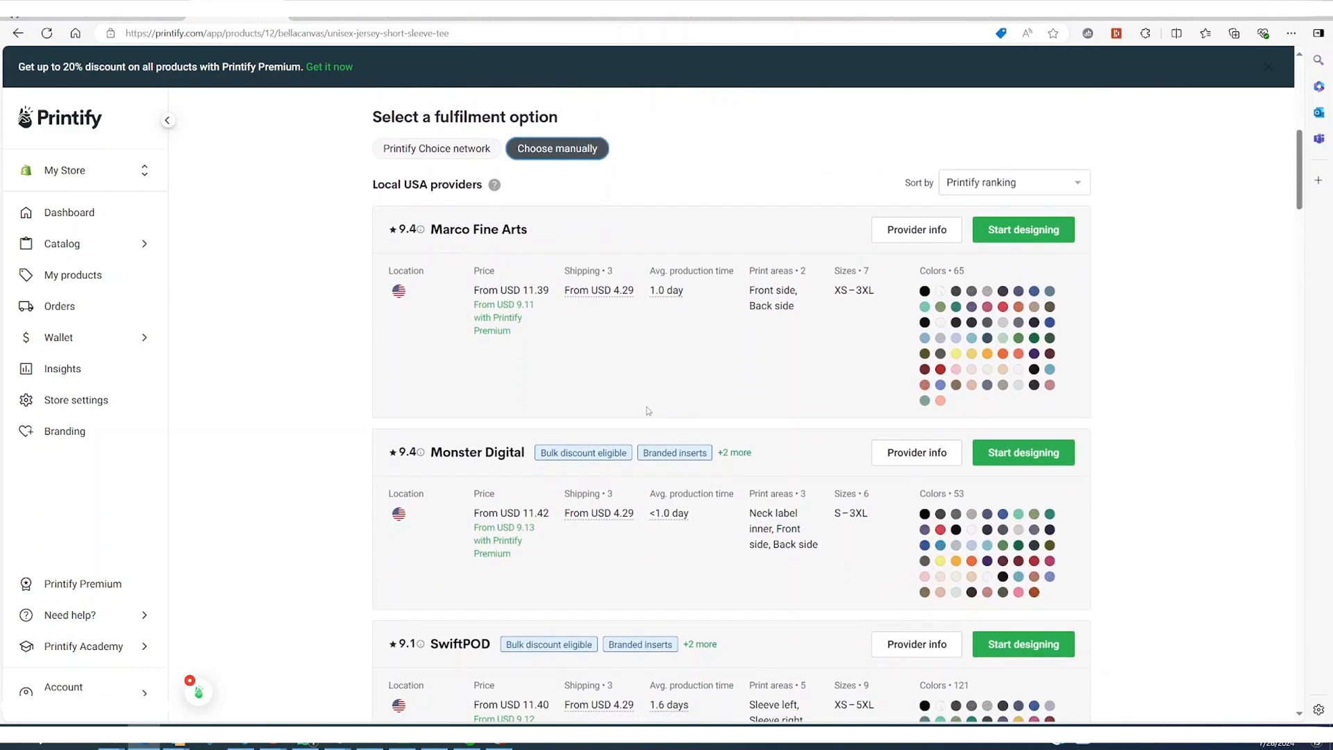
pyautogui.scroll(-1, 764, 595)
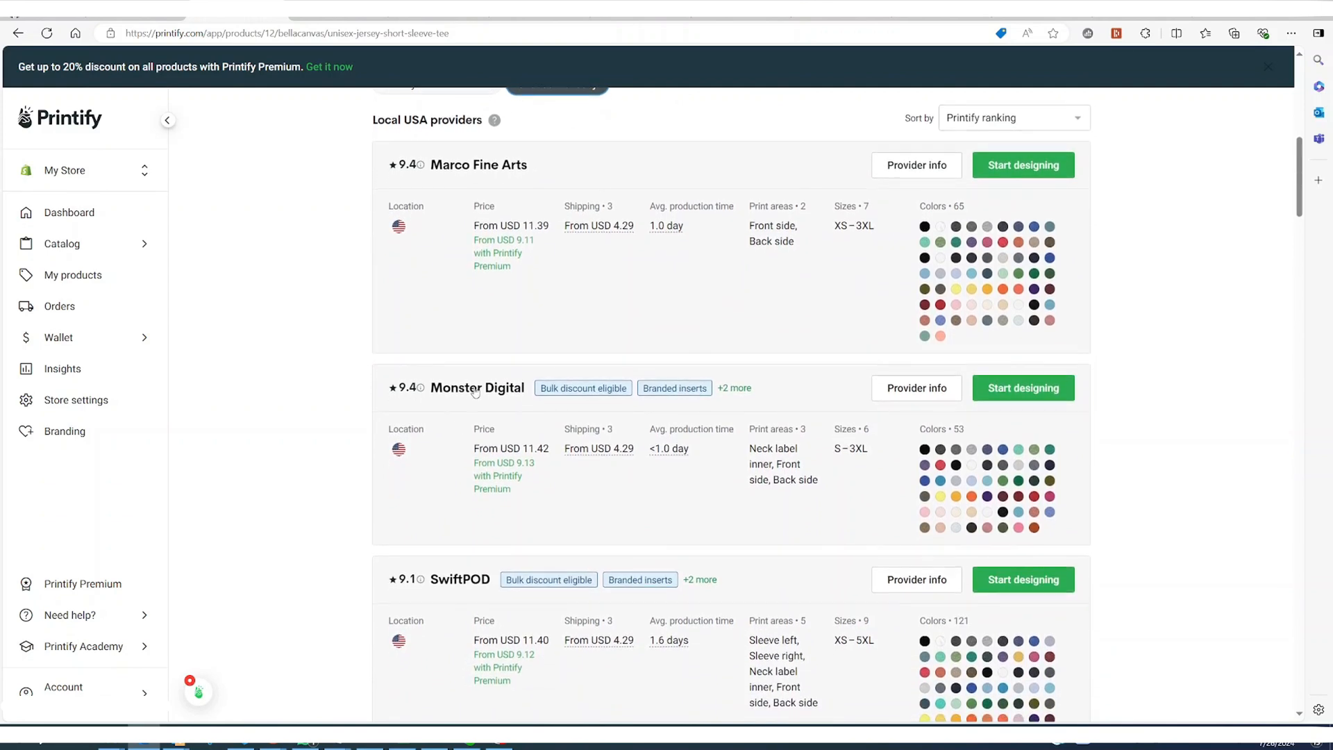
pyautogui.click(1002, 582)
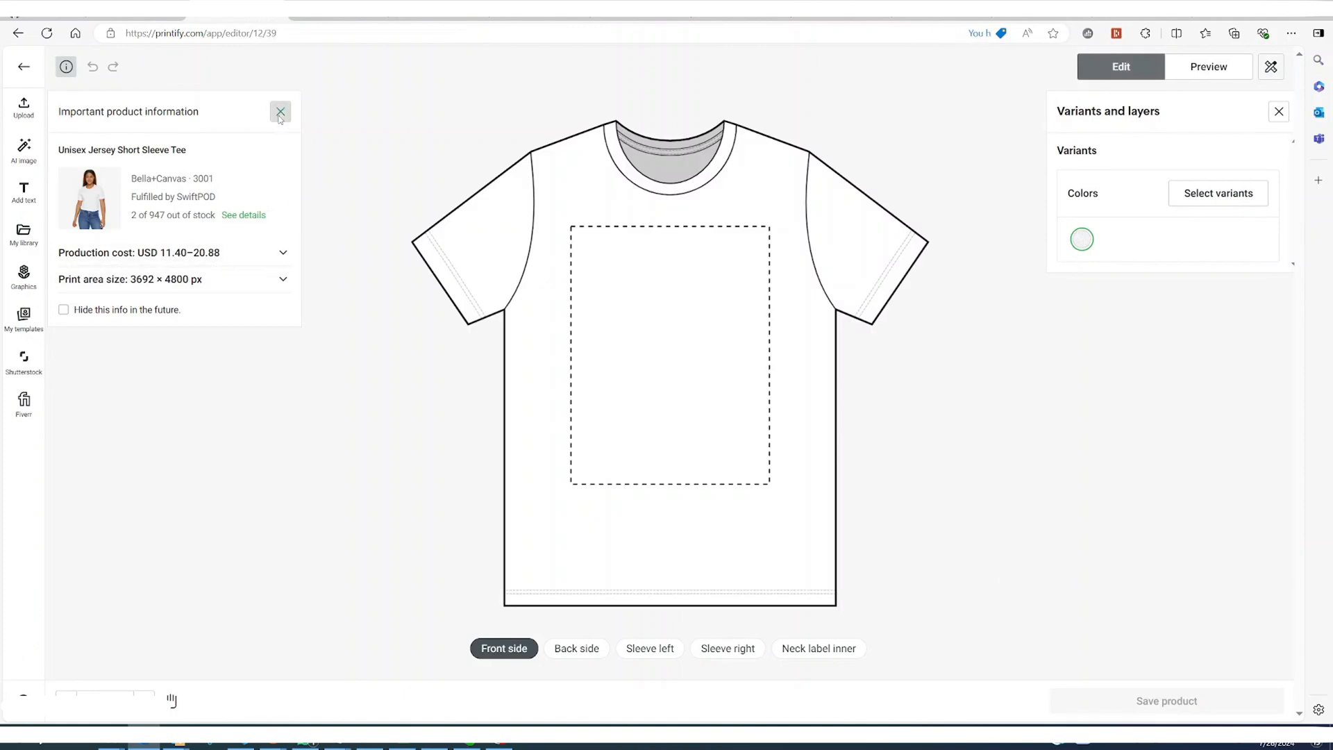
# Step: Dismiss the product information and add the "I only have eyes for you" graphic to the shirt's front side
pyautogui.click(280, 111)
pyautogui.click(25, 278)
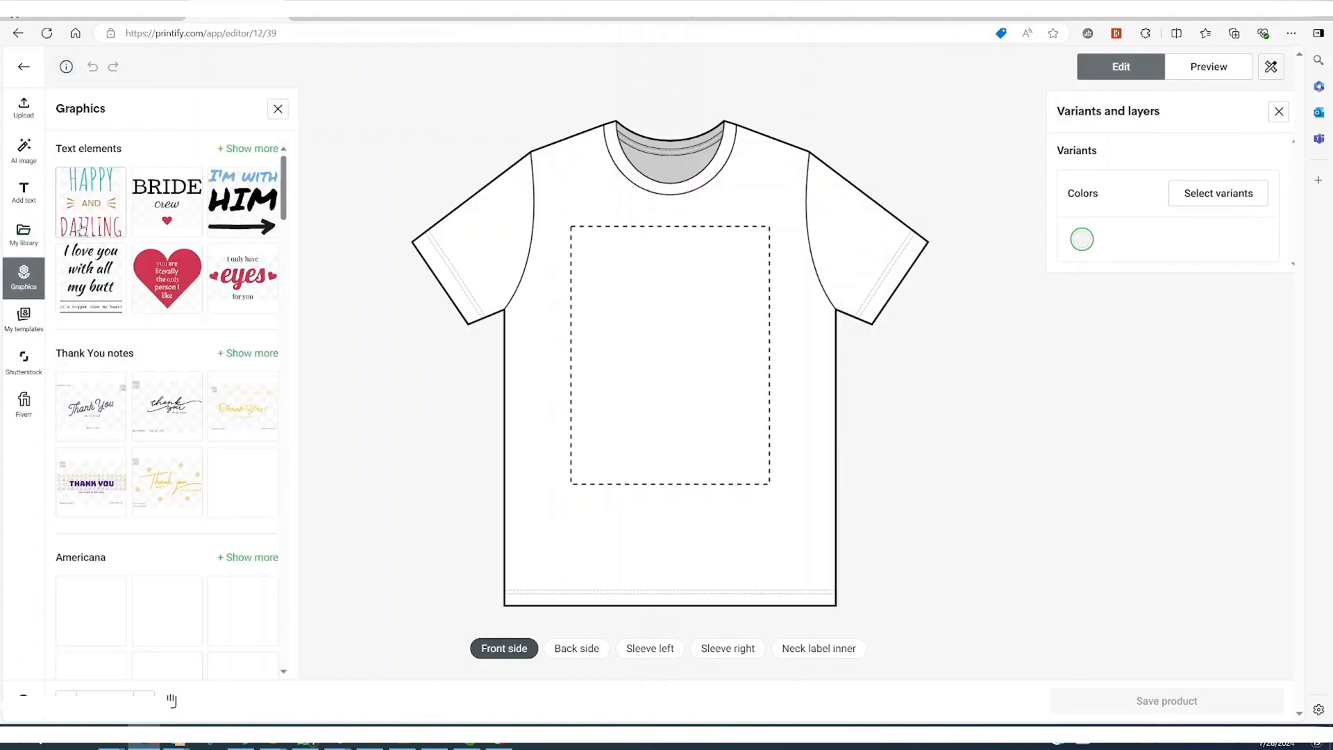
pyautogui.click(241, 288)
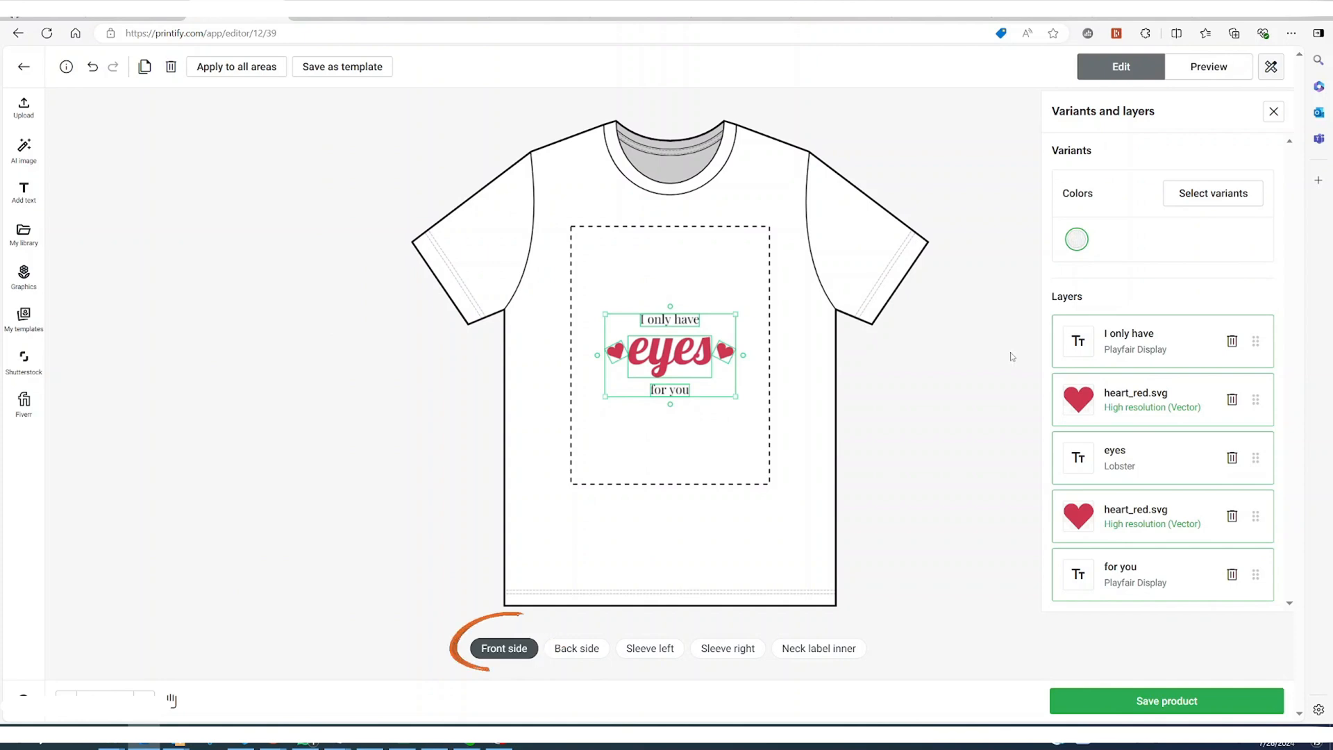
pyautogui.click(968, 502)
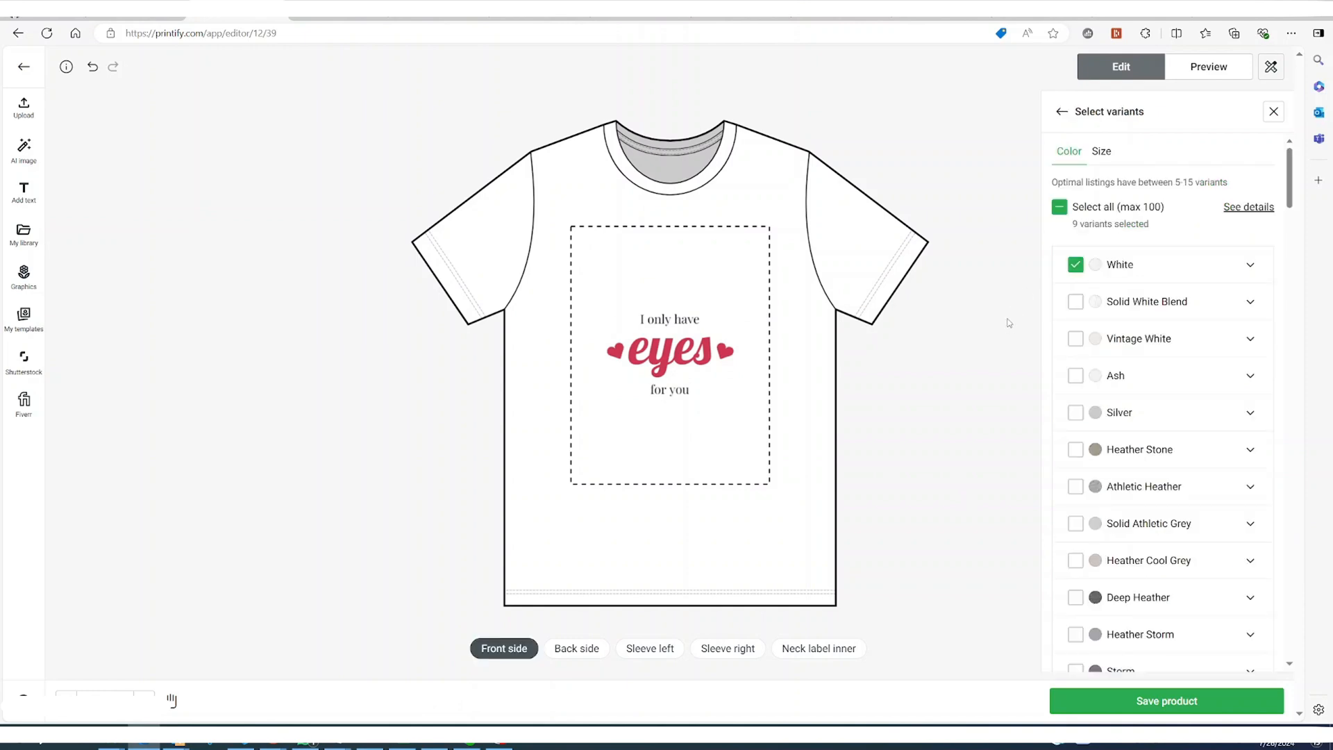
# Step: Add Athletic Heather, Pink, Light Blue and Heather Mauve to the shirt's colour variants alongside White
pyautogui.click(1075, 486)
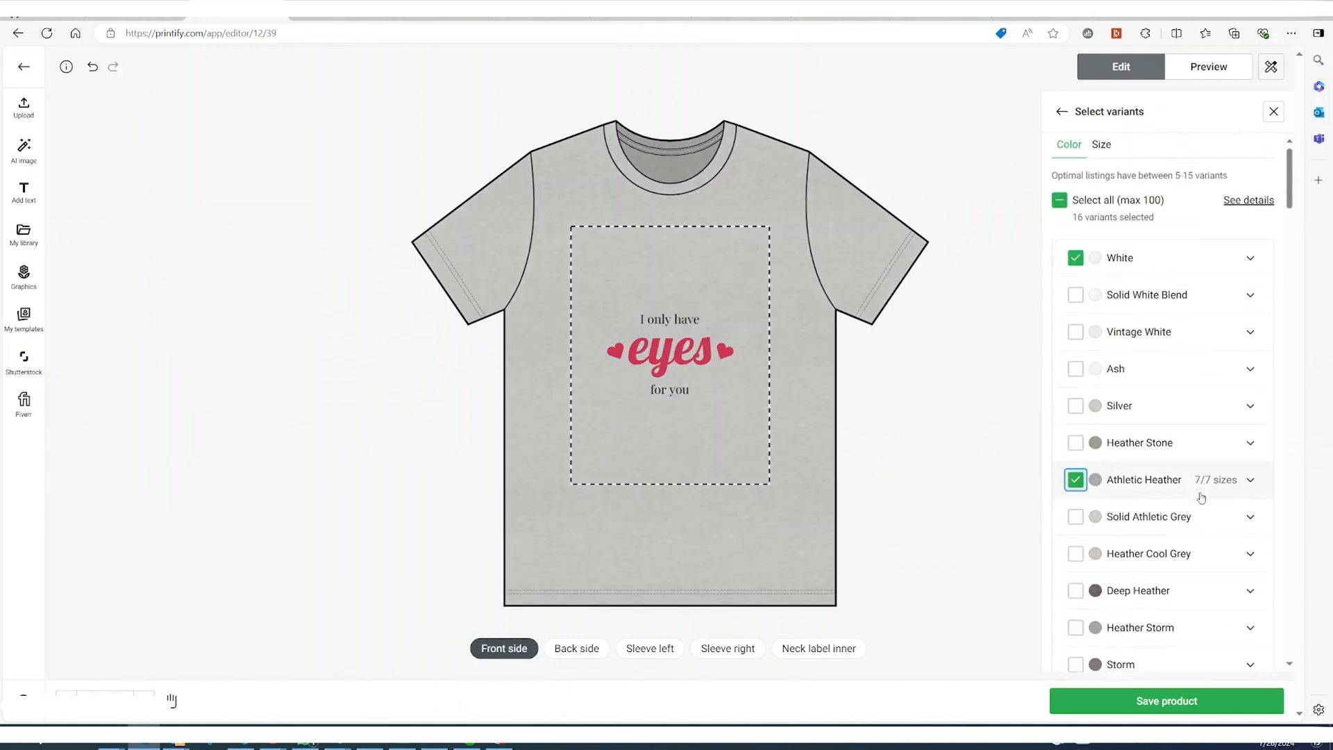
pyautogui.scroll(-15, 1202, 498)
pyautogui.scroll(-4, 1202, 498)
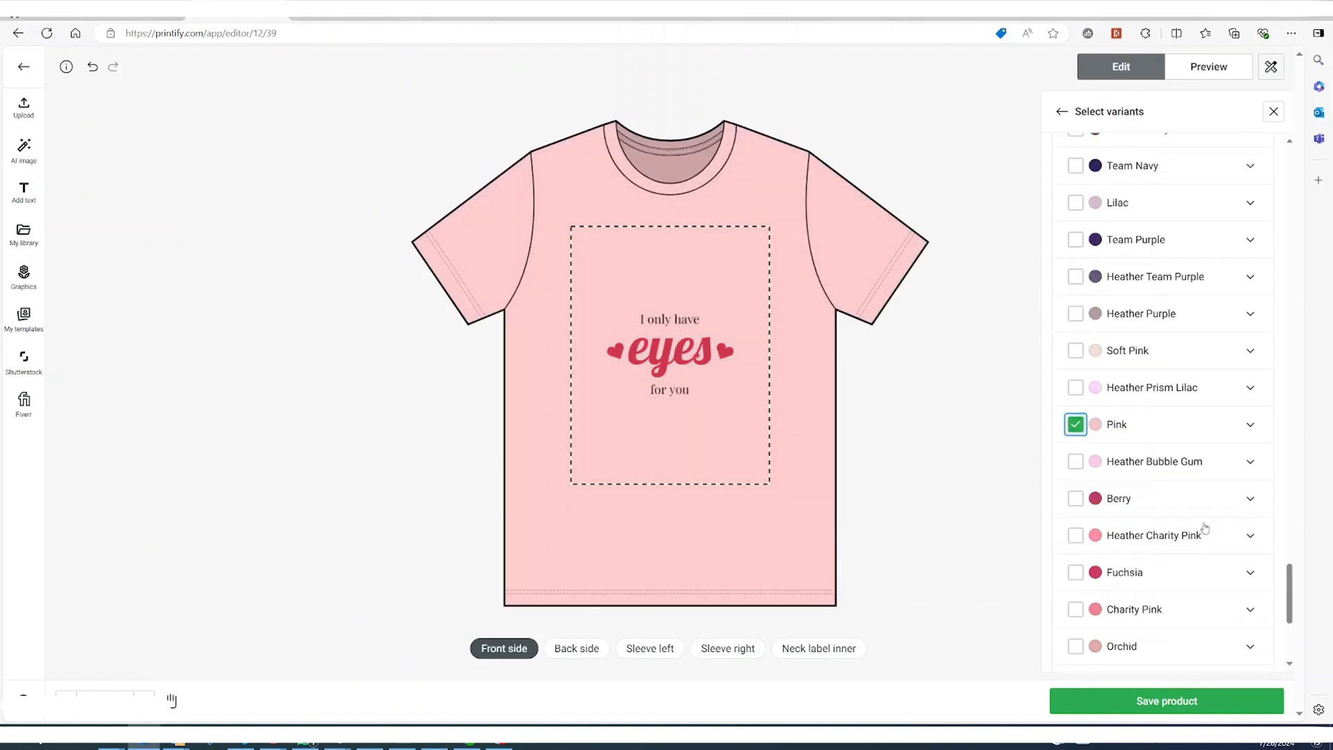
pyautogui.scroll(-3, 1206, 529)
pyautogui.moveTo(1291, 611); pyautogui.dragTo(1296, 299)
pyautogui.click(1074, 419)
pyautogui.scroll(10, 1146, 333)
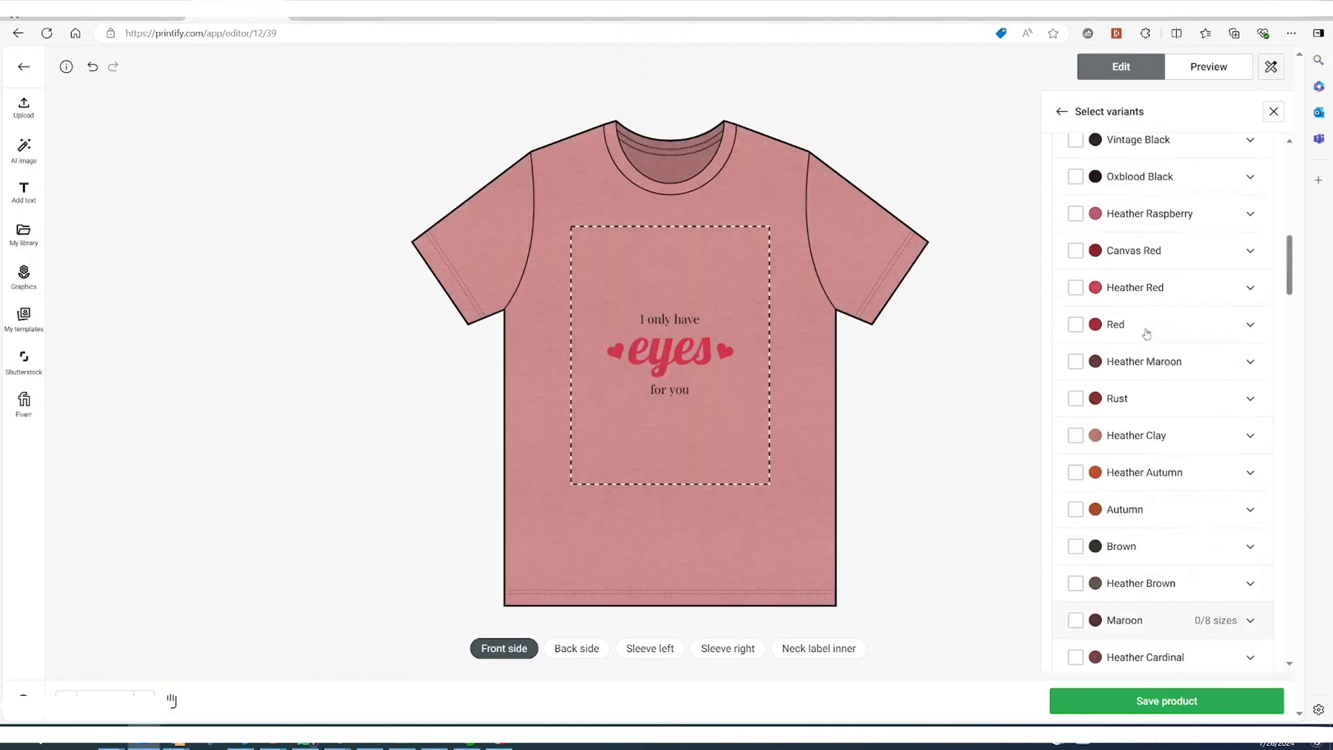
# Step: Remove the 4XL and 5XL sizes from the variants and save the product
pyautogui.click(1102, 152)
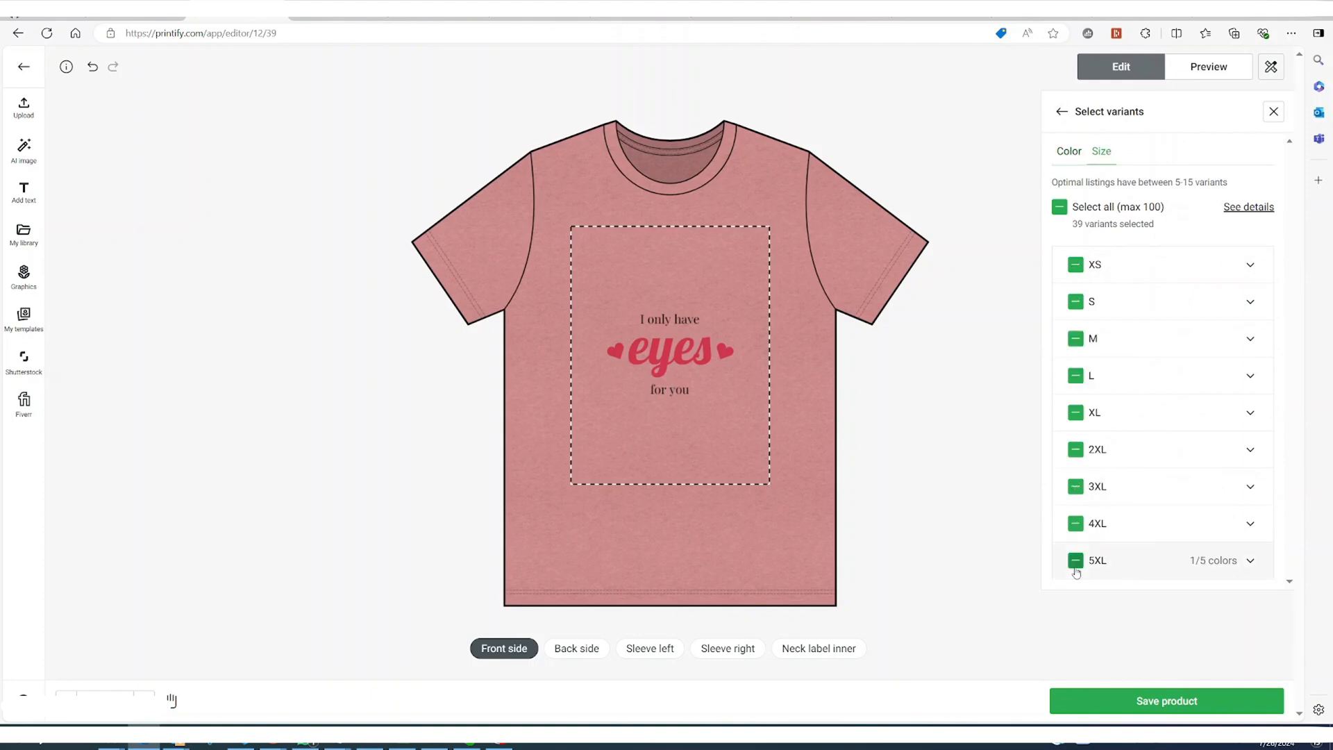
pyautogui.click(1076, 525)
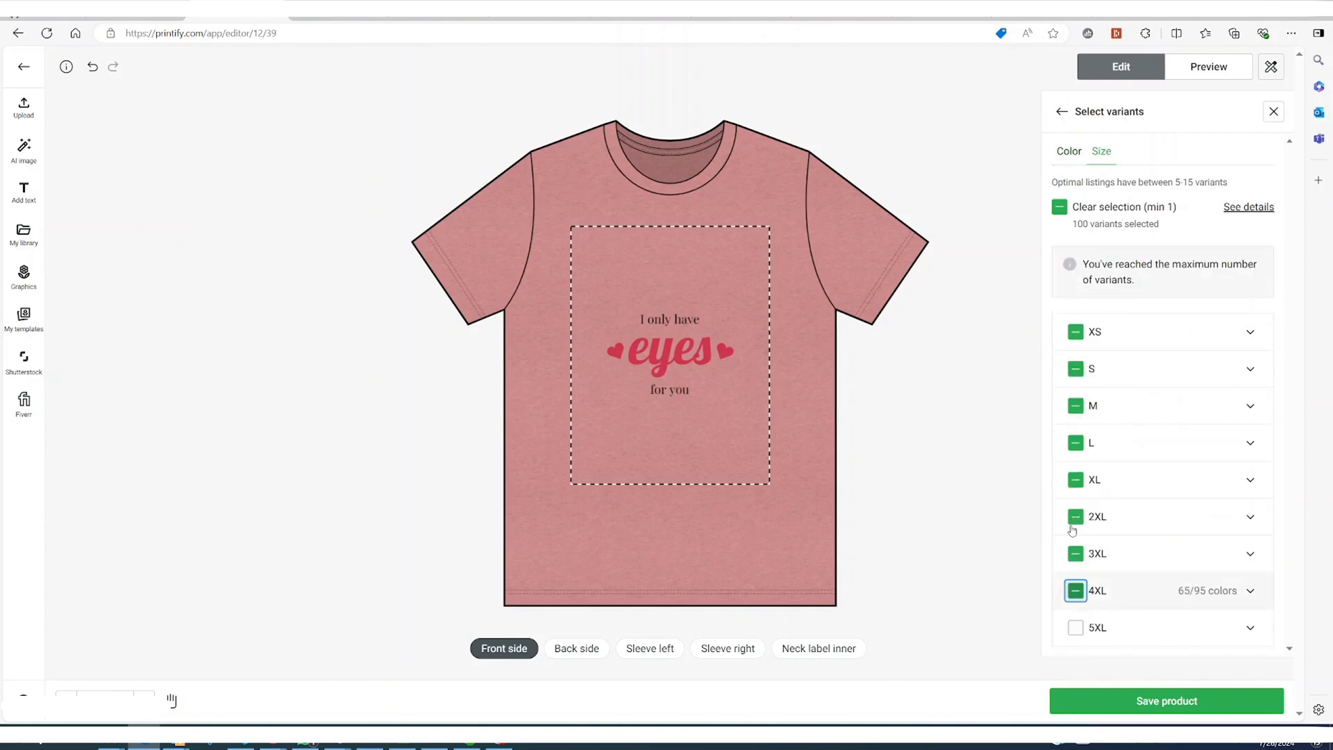
pyautogui.click(1077, 592)
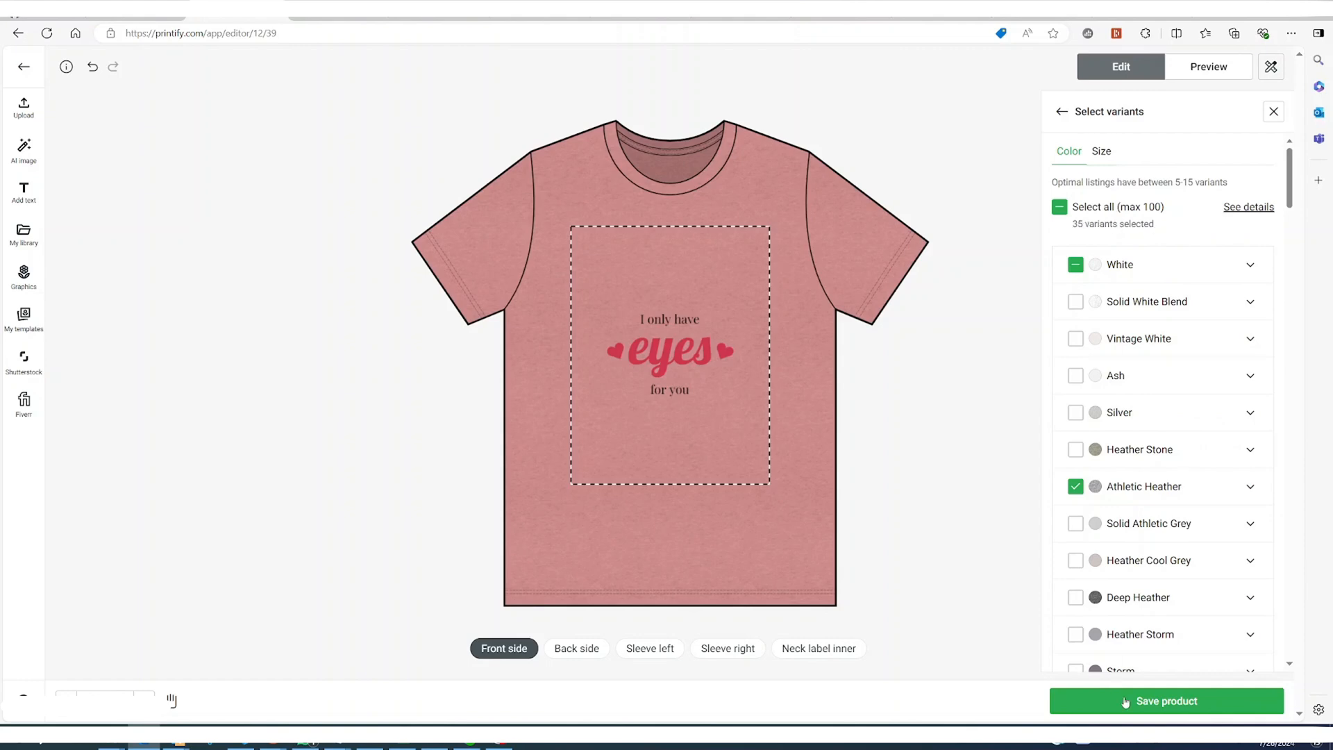
pyautogui.click(1180, 716)
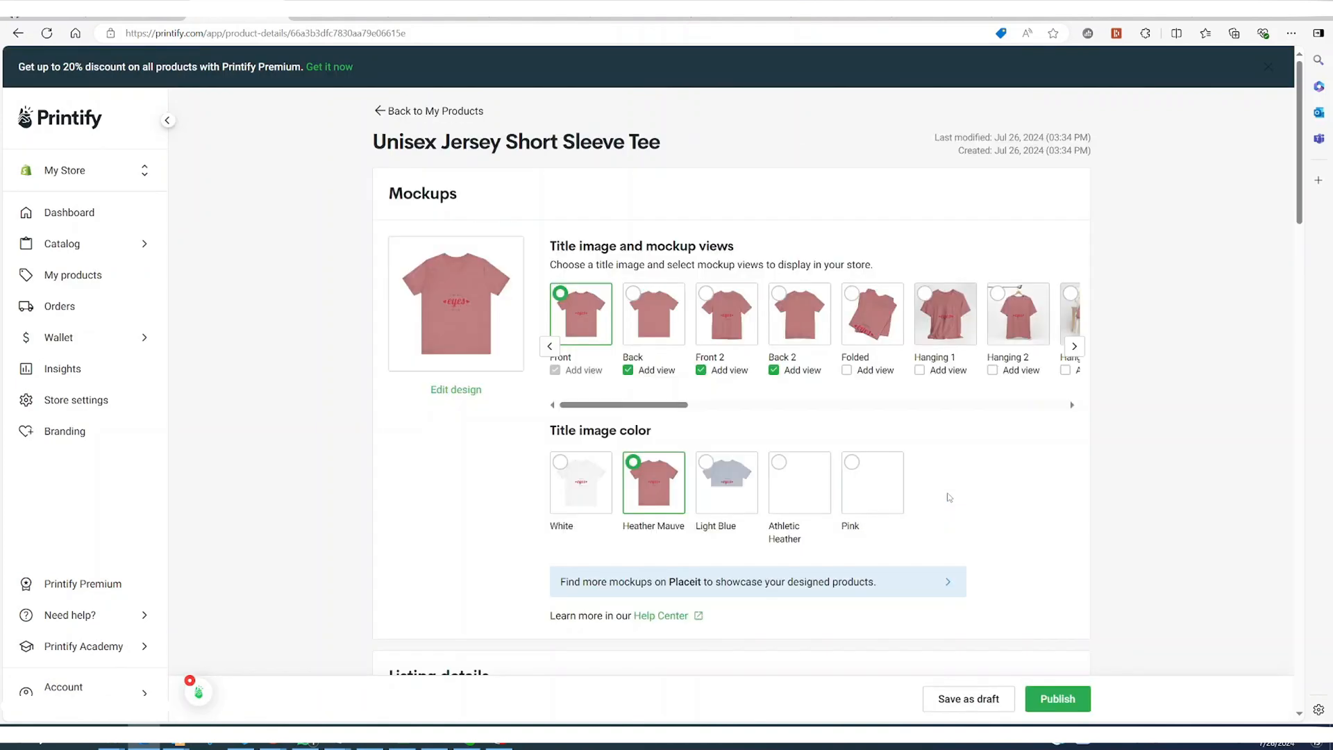
# Step: Change the listing title to "Bella Canvas 3001 - Template"
pyautogui.scroll(-5, 578, 457)
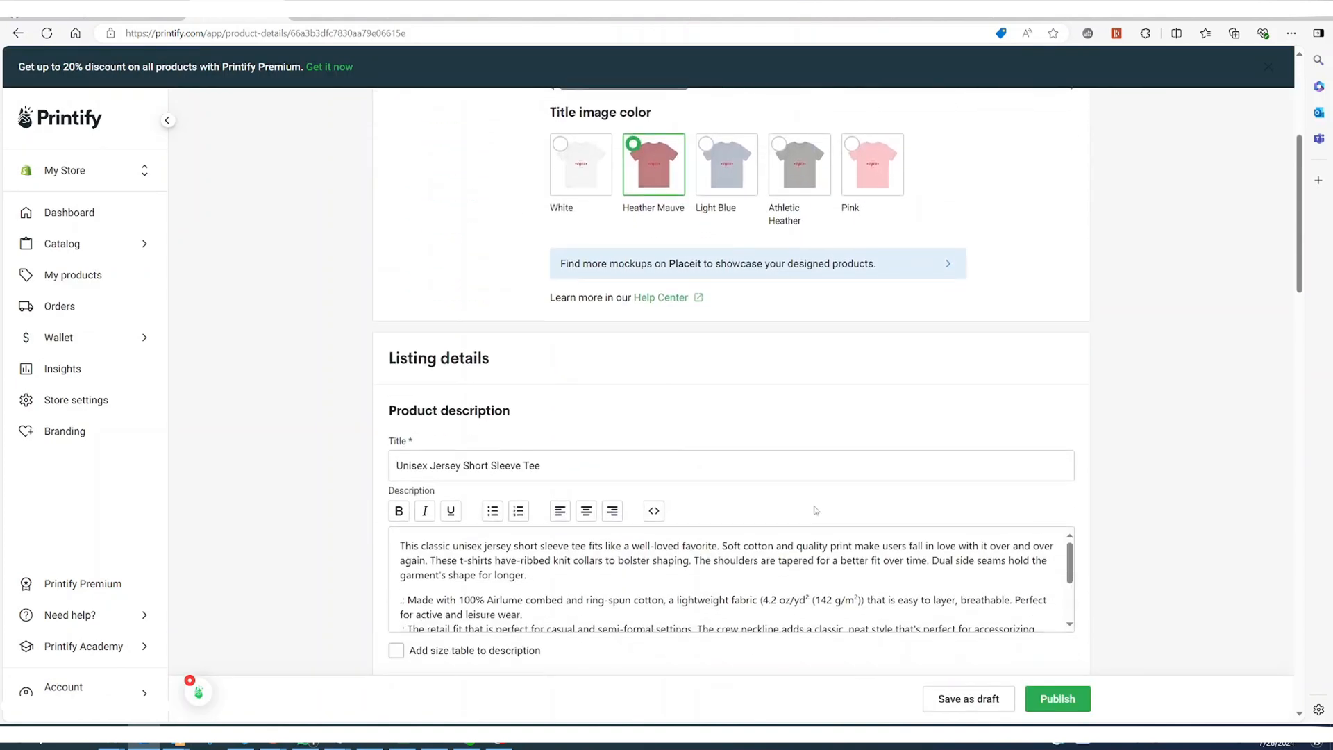
pyautogui.moveTo(578, 458); pyautogui.dragTo(380, 459)
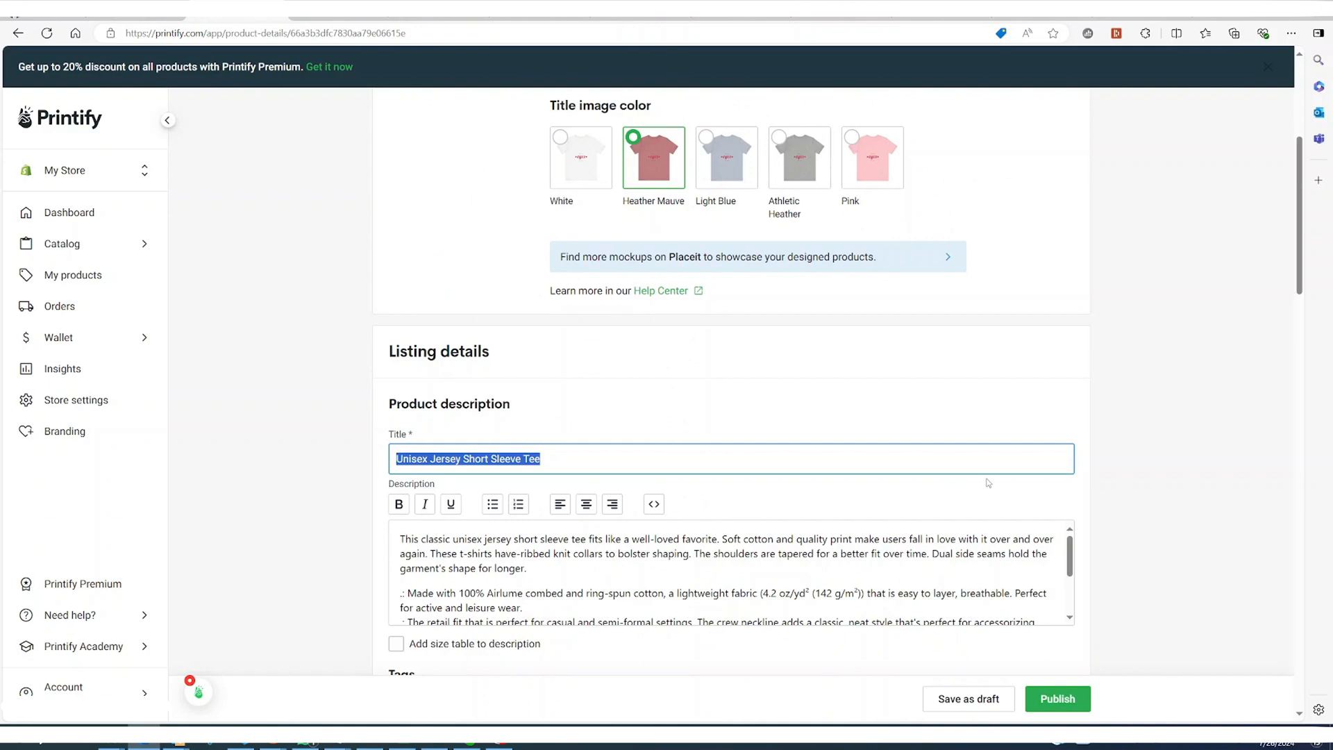
pyautogui.write('Bella Canvas 3001 - Template')
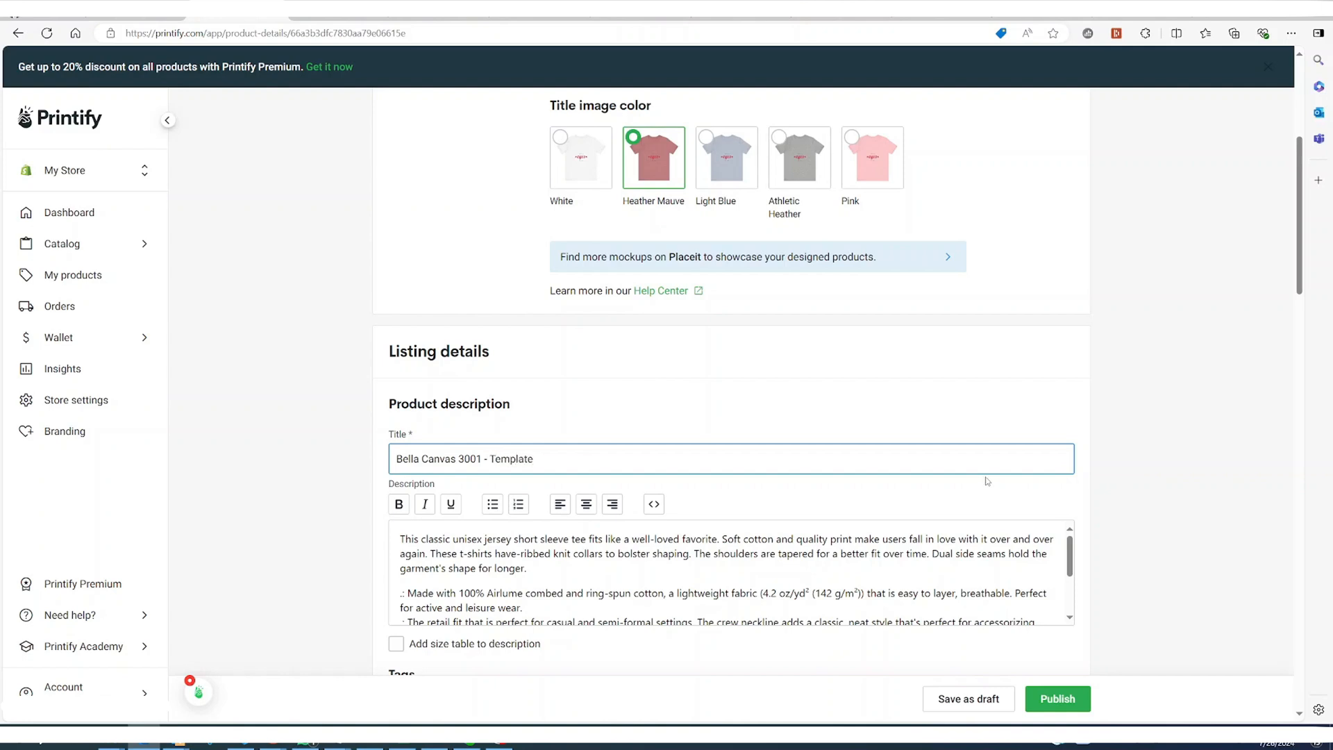
# Step: Insert the line "Common Text about the store" above the existing product description, followed by blank space
pyautogui.scroll(-1, 987, 481)
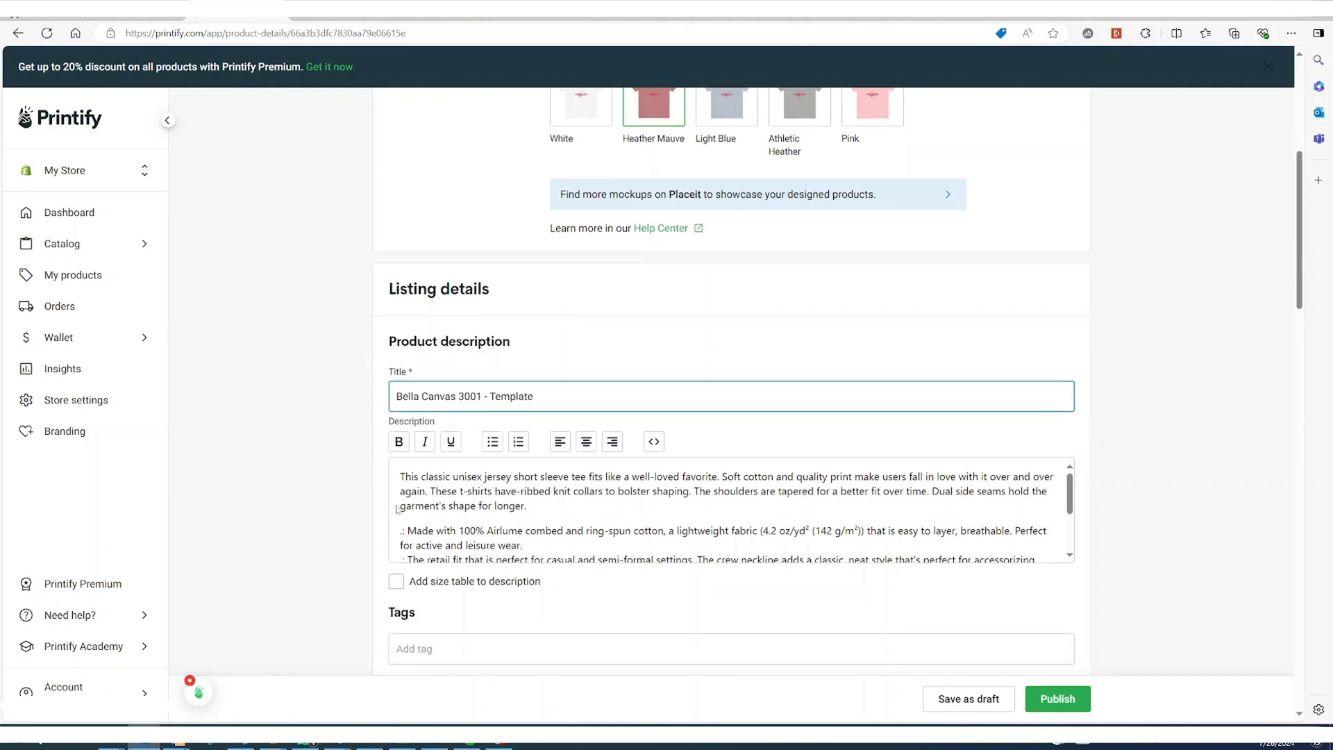
pyautogui.click(401, 474)
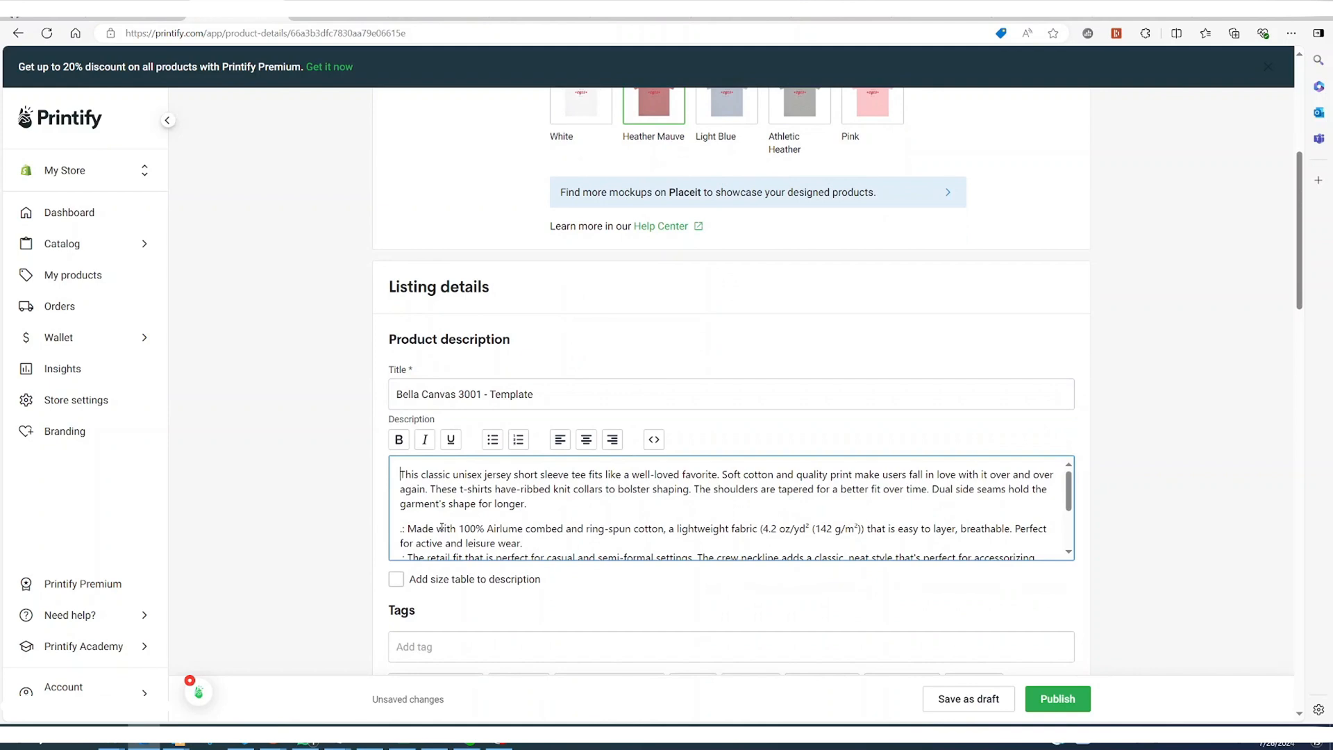
pyautogui.press('Return')
pyautogui.press('Return')
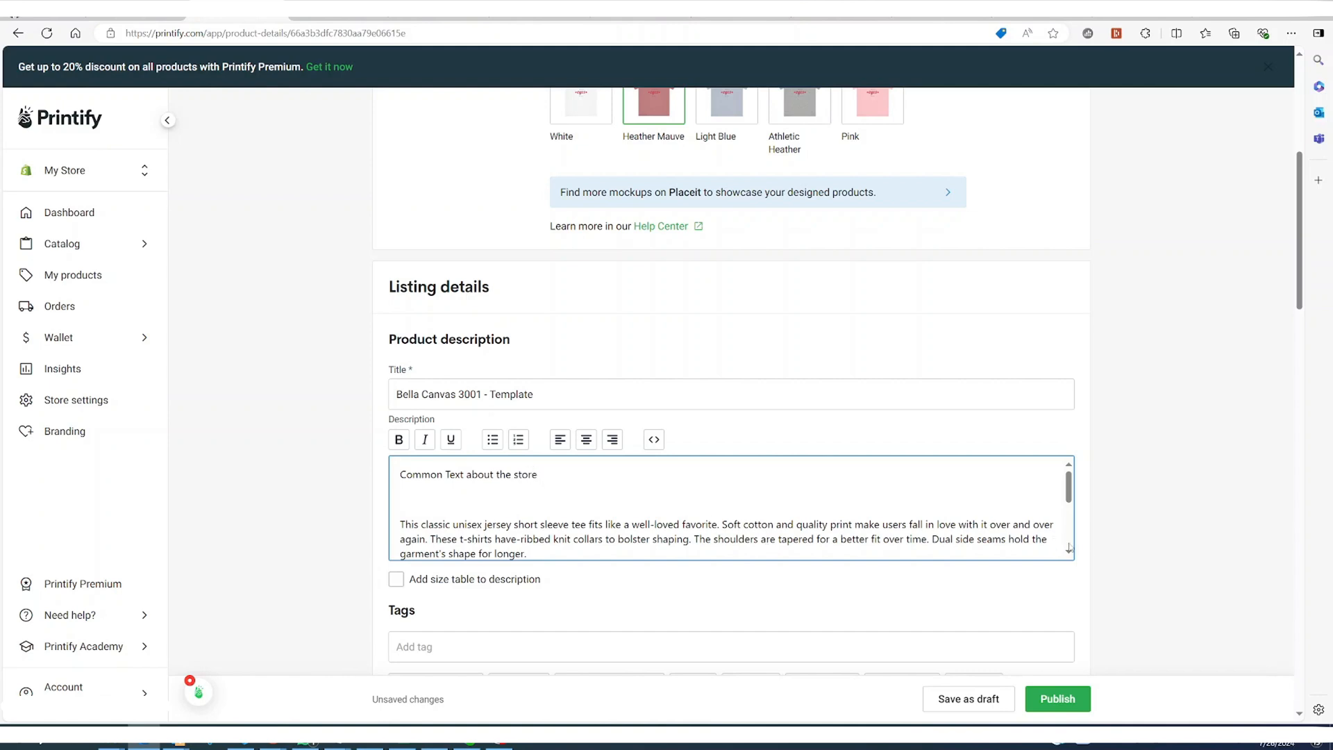
# Step: Select all variants in the pricing table and set their profit margin to 80%
pyautogui.scroll(-8, 510, 368)
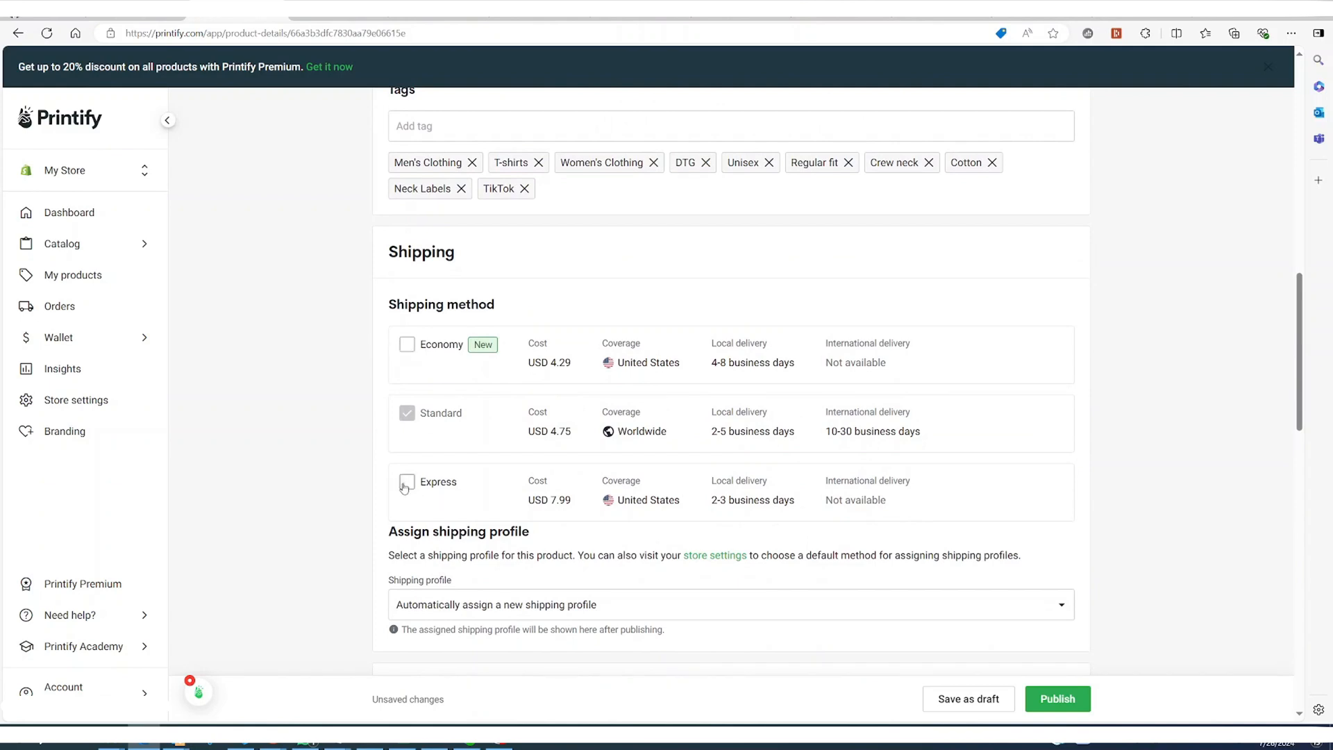
pyautogui.scroll(-5, 406, 484)
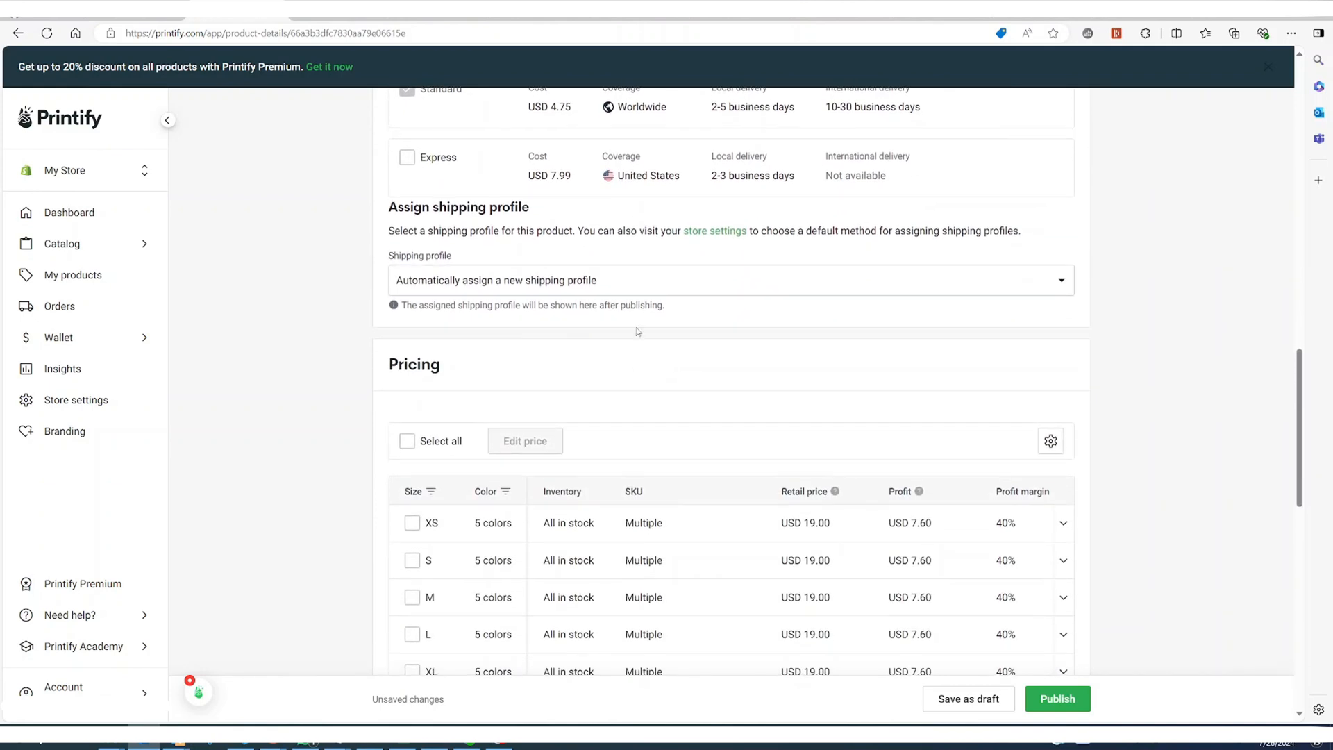
pyautogui.click(408, 443)
pyautogui.click(574, 443)
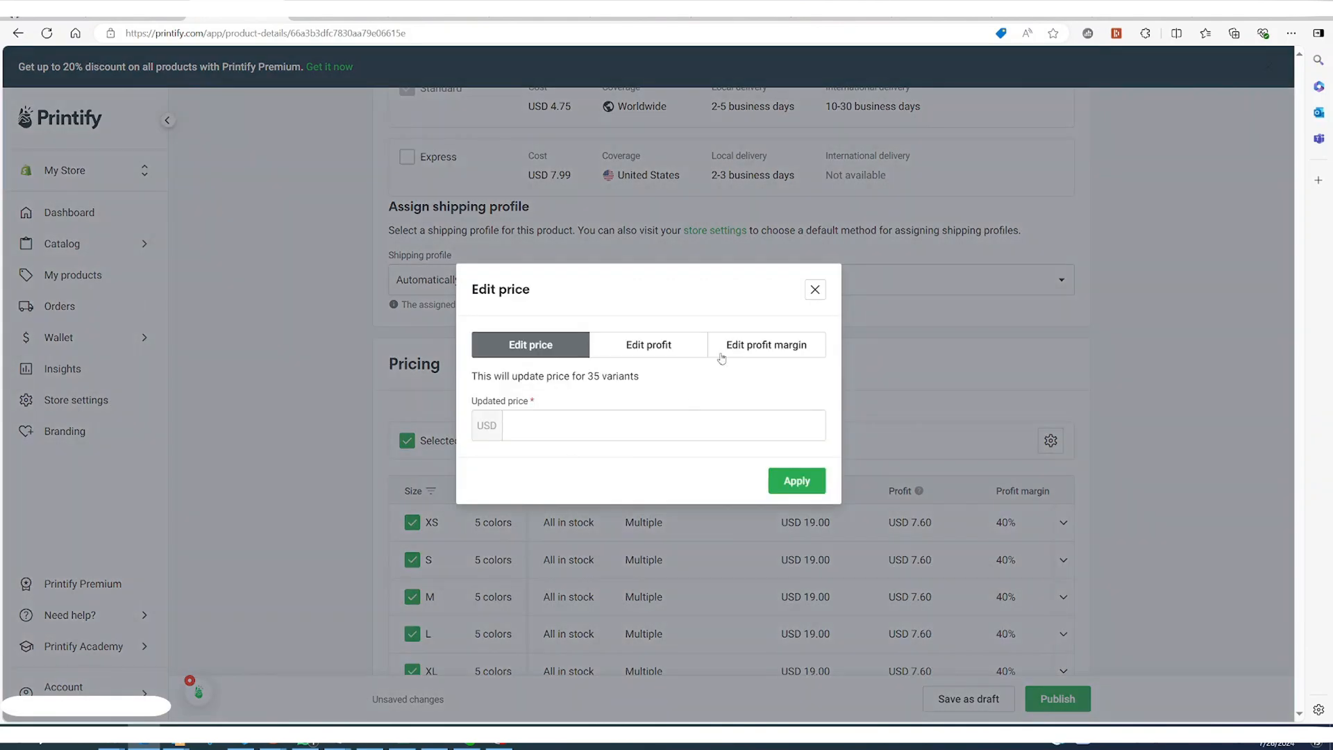
pyautogui.click(721, 357)
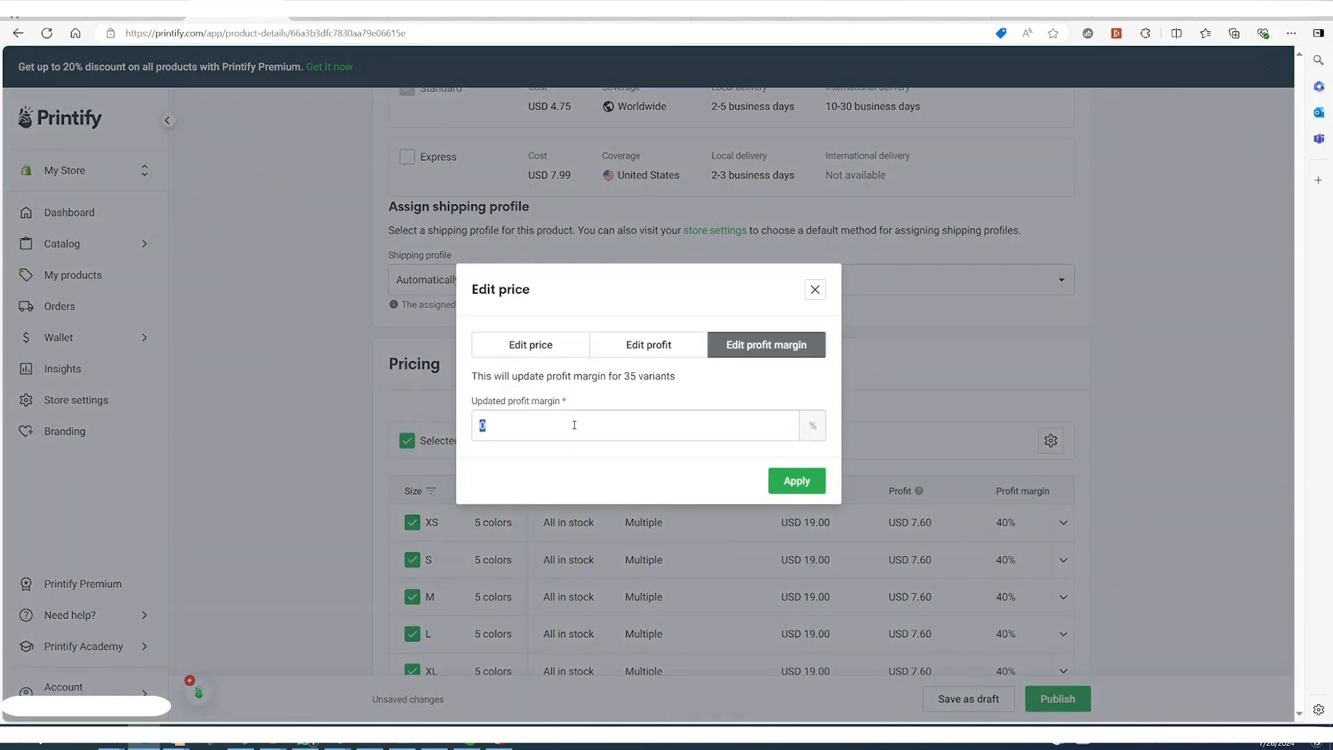
pyautogui.click(796, 481)
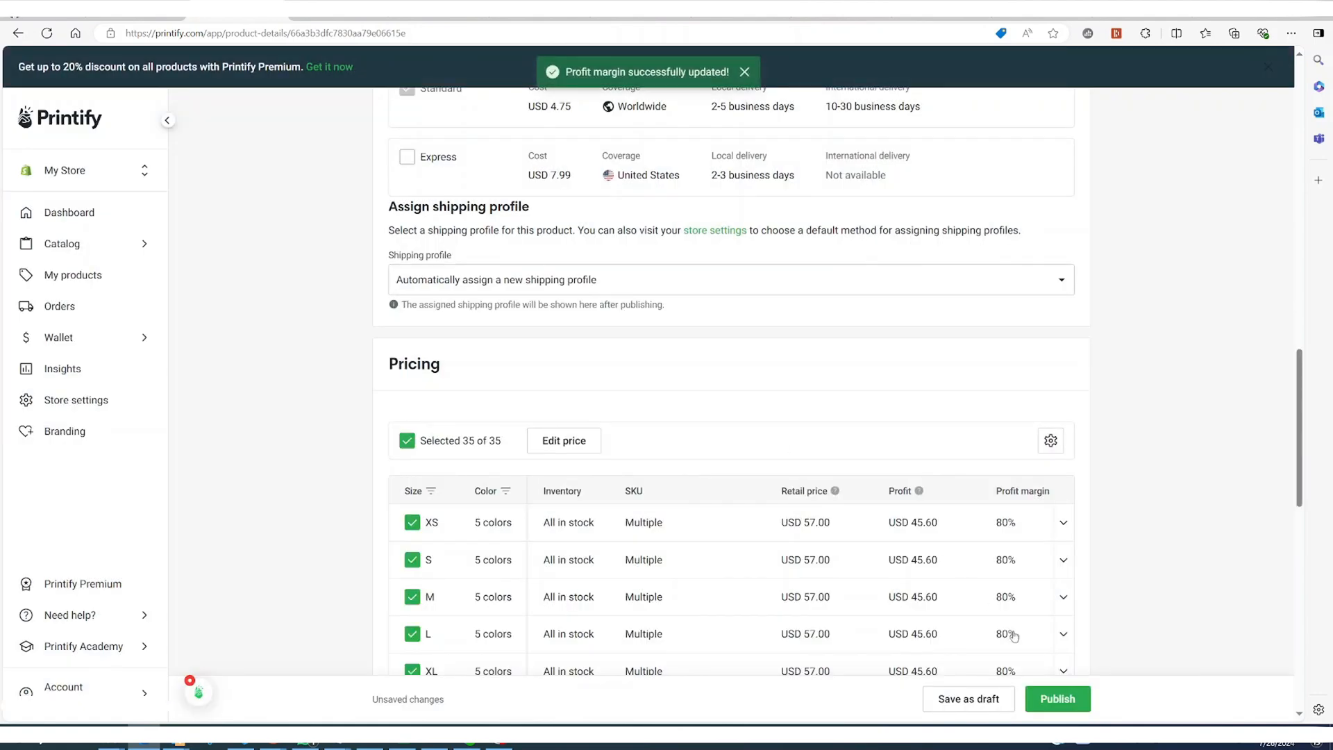
# Step: Set variant visibility to show all variants as available for purchase and save the product as a draft
pyautogui.scroll(-8, 1077, 345)
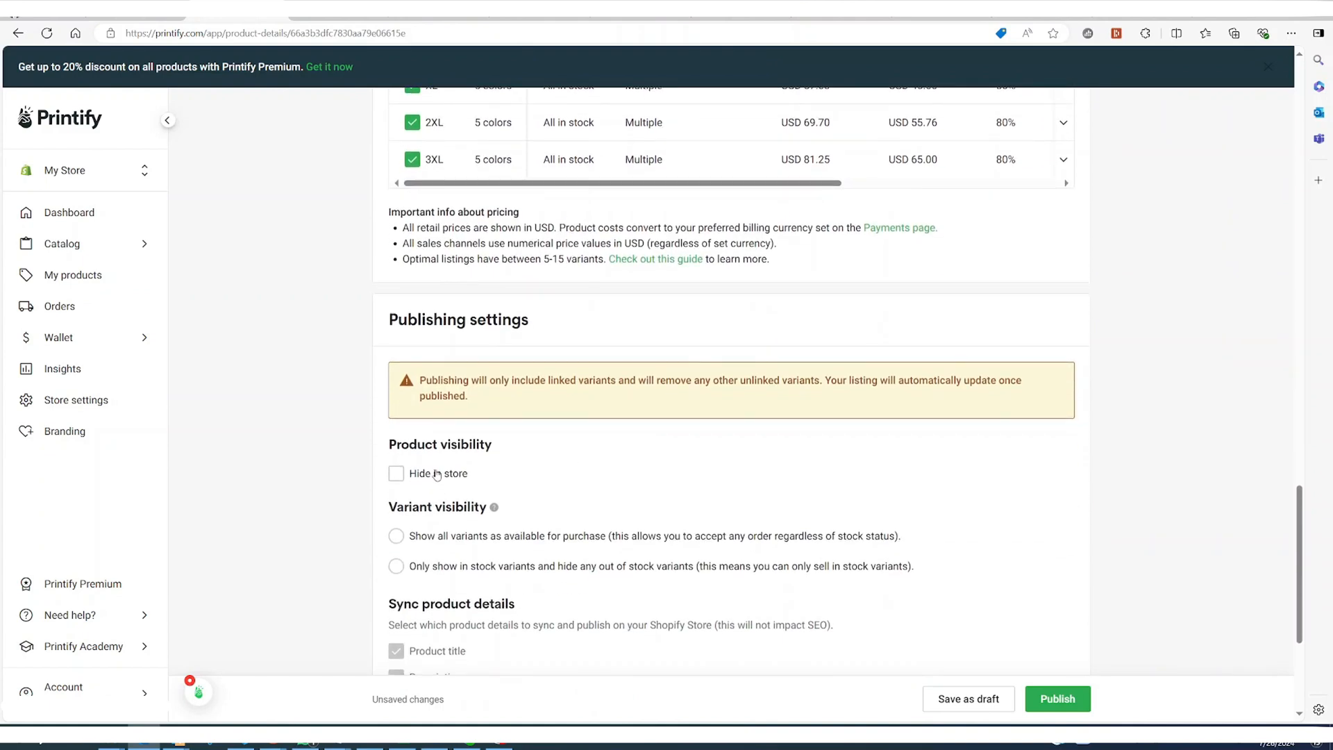
pyautogui.scroll(-3, 469, 485)
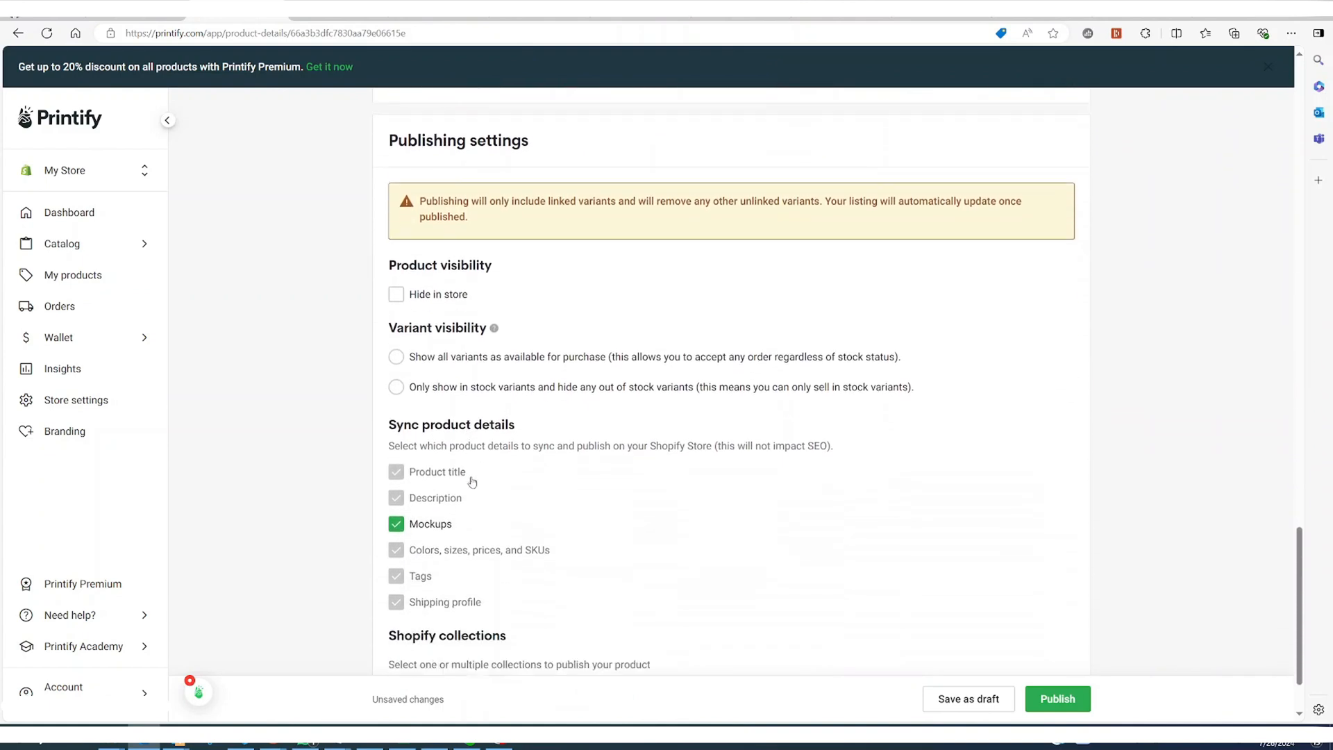
pyautogui.click(500, 343)
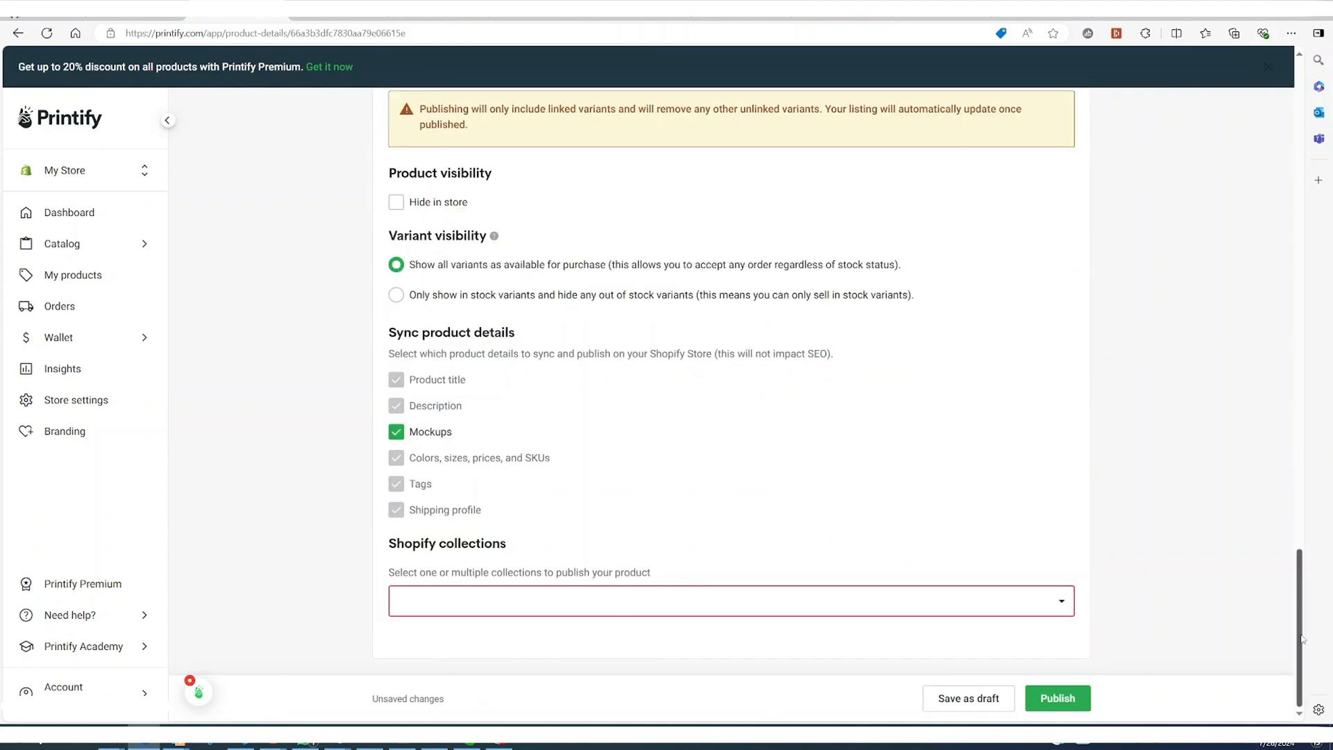
pyautogui.scroll(15, 1220, 317)
pyautogui.scroll(1, 1219, 317)
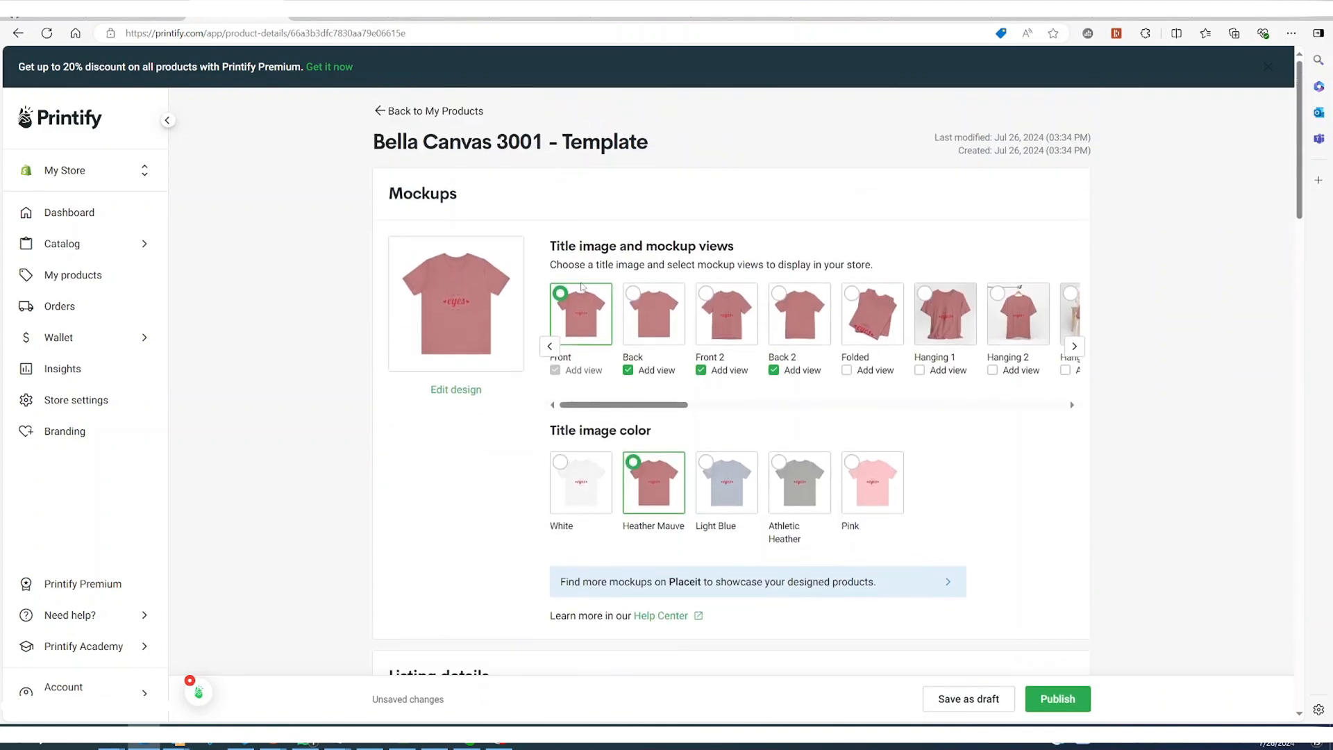
pyautogui.click(973, 705)
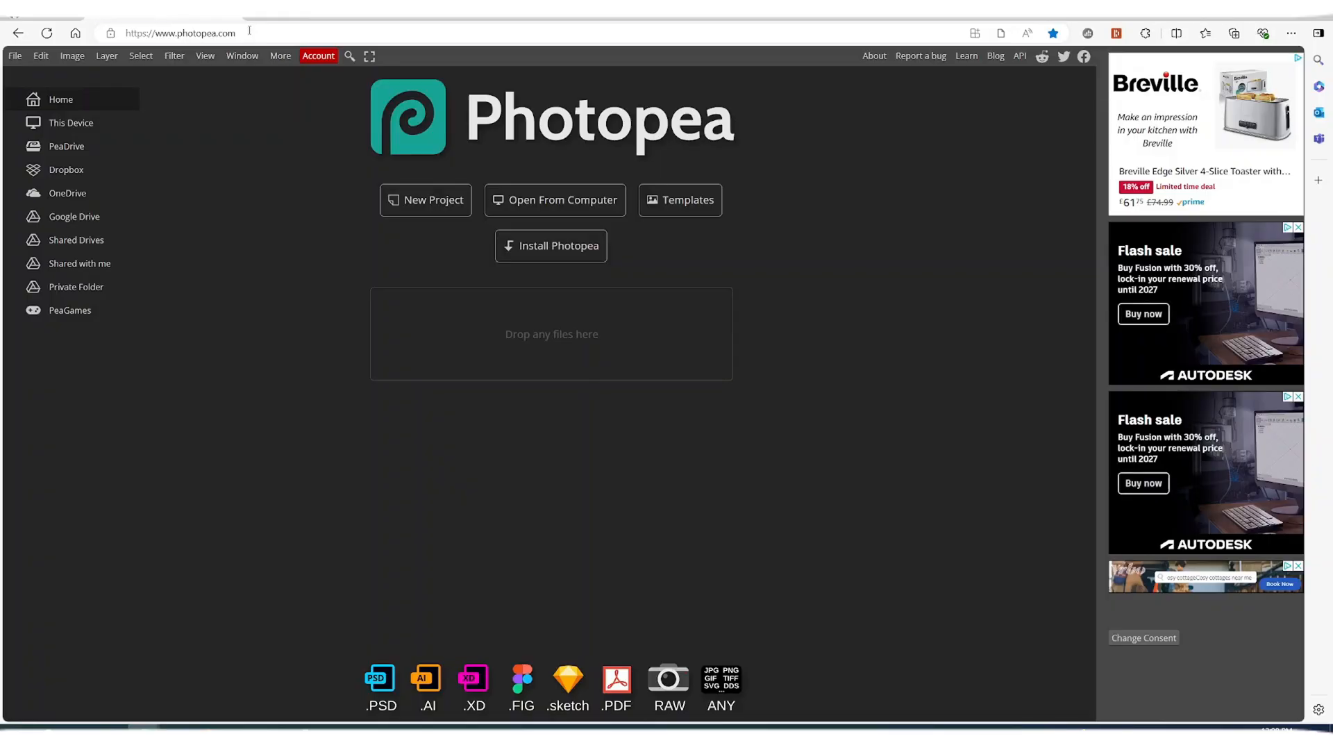
# Step: Open all seven shirt colour images from the BC3001 Mockup Template Images folder
pyautogui.click(249, 30)
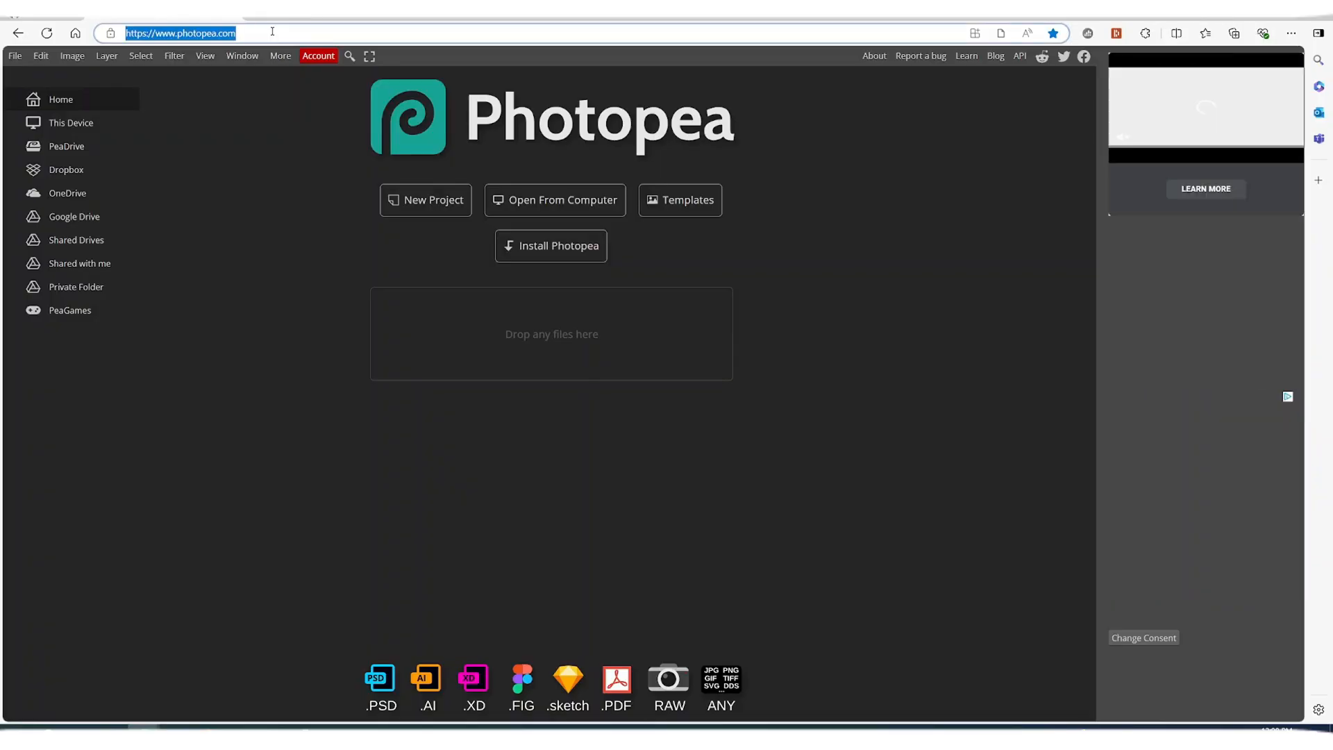
pyautogui.click(271, 31)
pyautogui.click(420, 455)
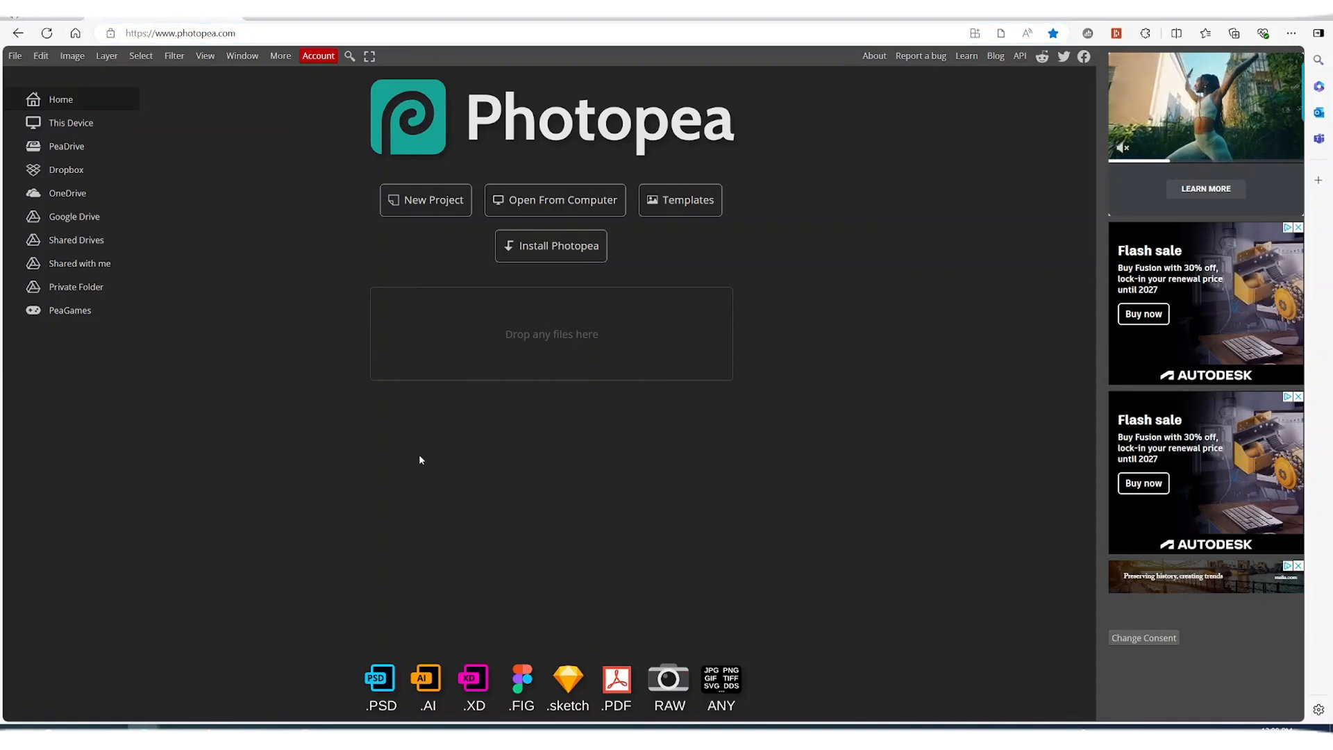
pyautogui.click(571, 200)
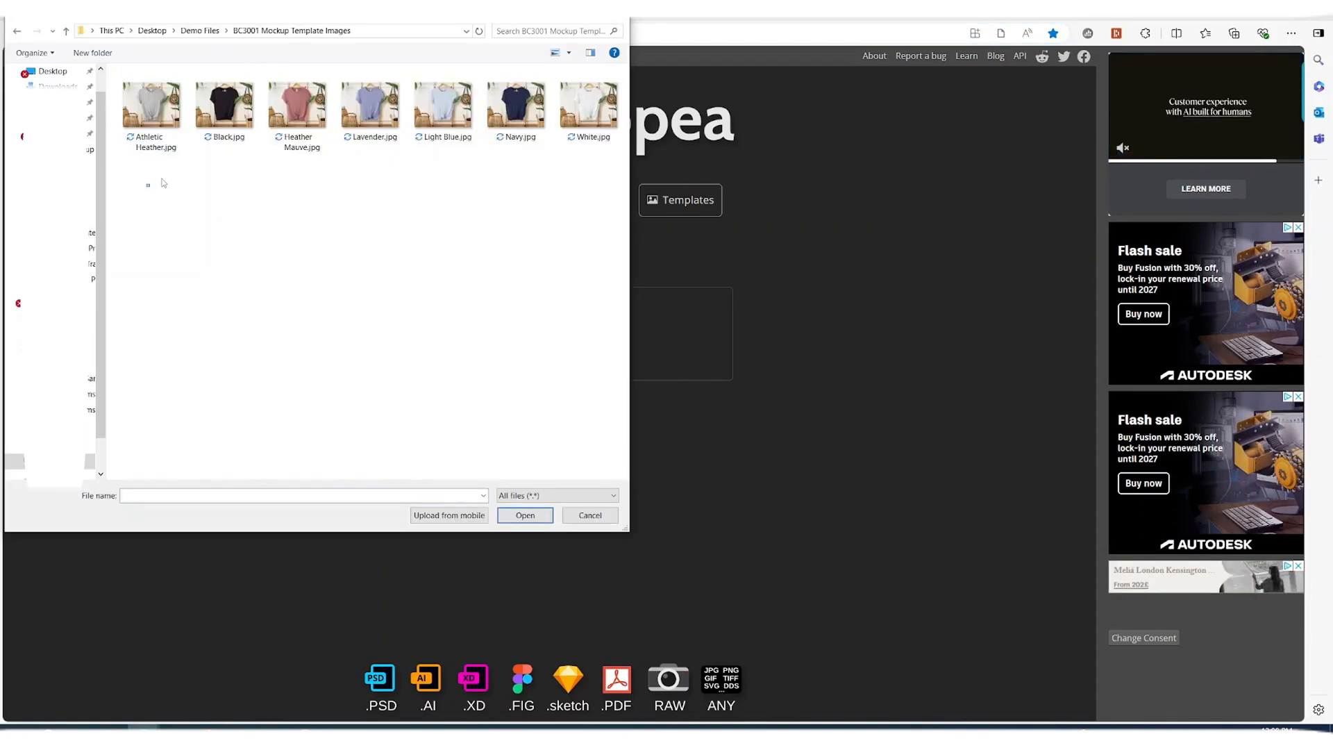
pyautogui.moveTo(163, 182); pyautogui.dragTo(629, 69)
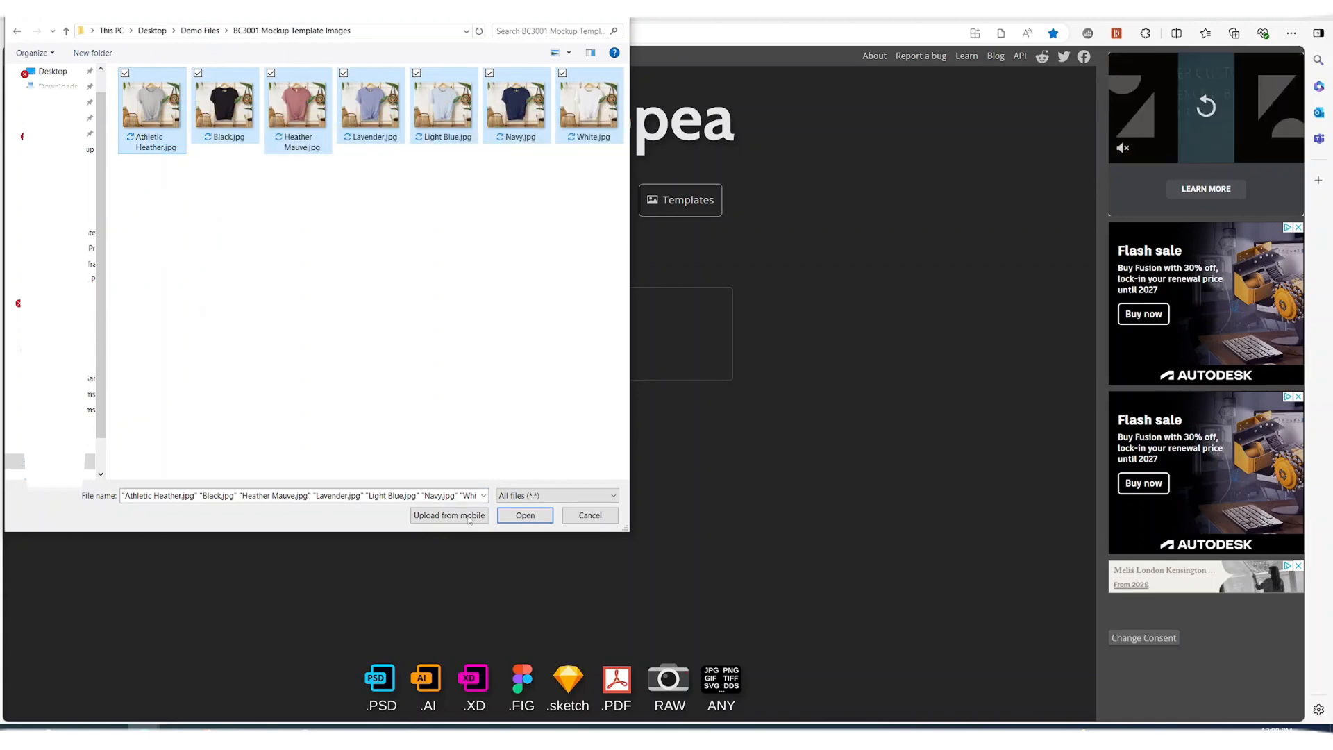
pyautogui.click(521, 517)
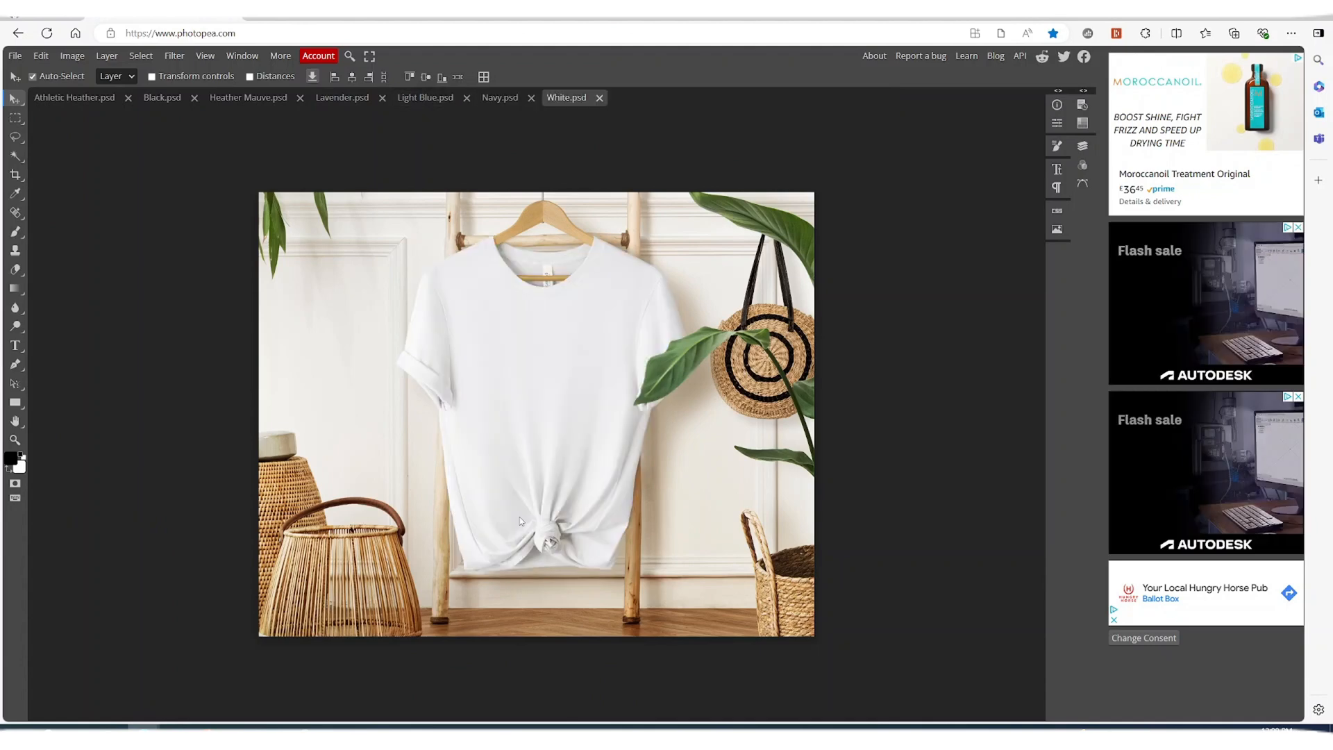
# Step: Bring up the Athletic Heather image and set the Rectangle Select tool to a fixed ratio
pyautogui.click(73, 101)
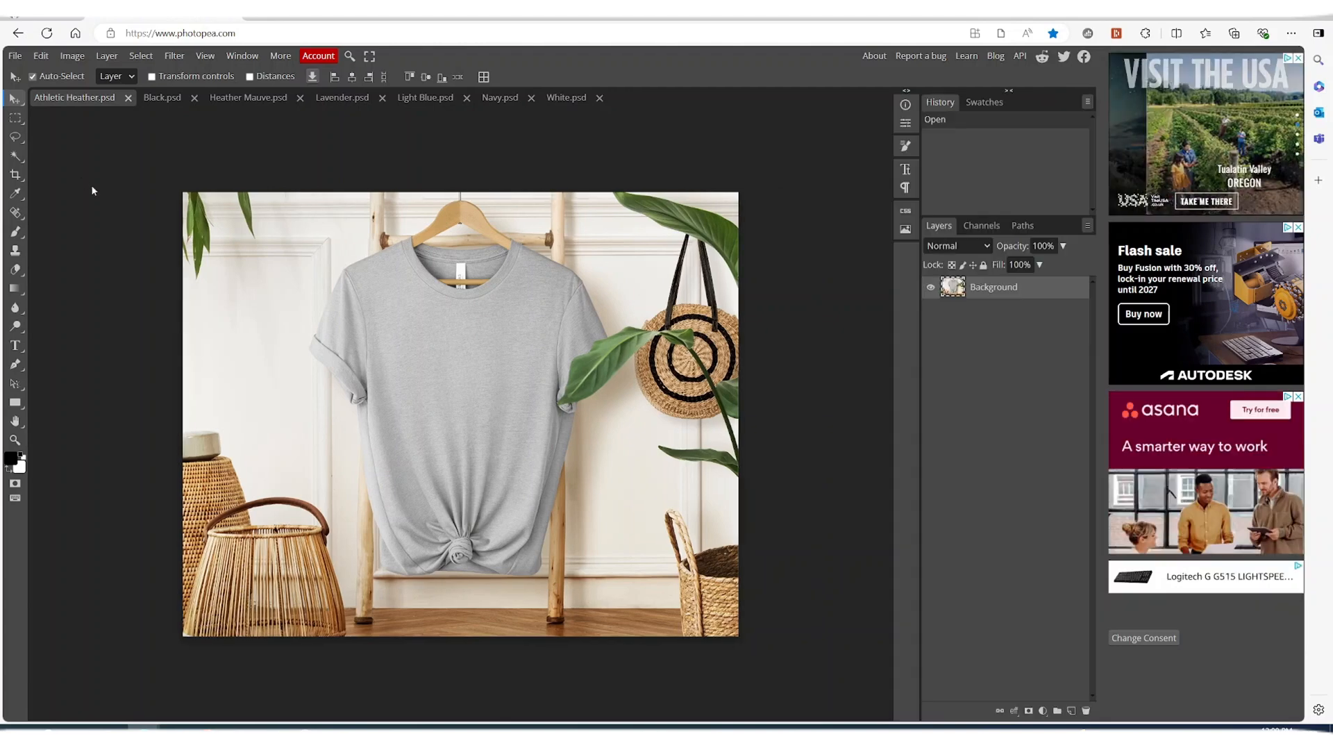
pyautogui.rightClick(15, 118)
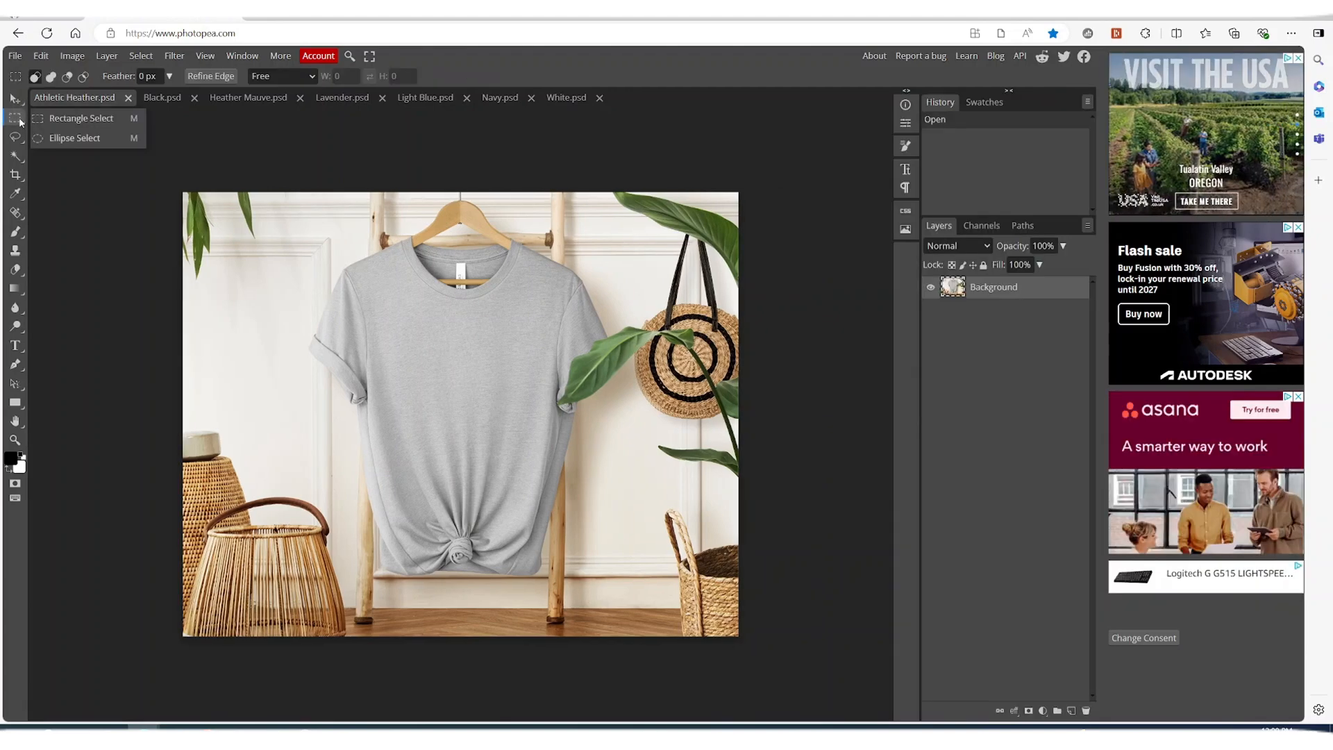
pyautogui.click(72, 124)
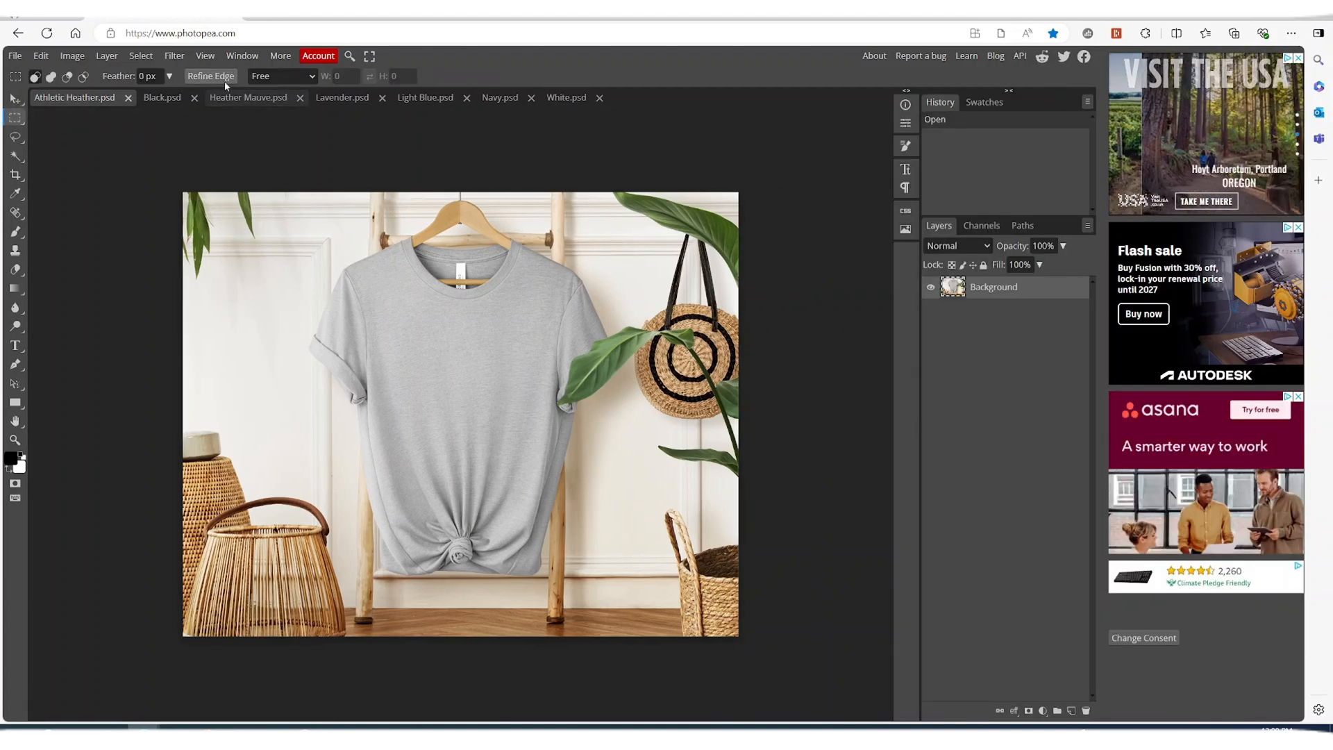
pyautogui.click(302, 77)
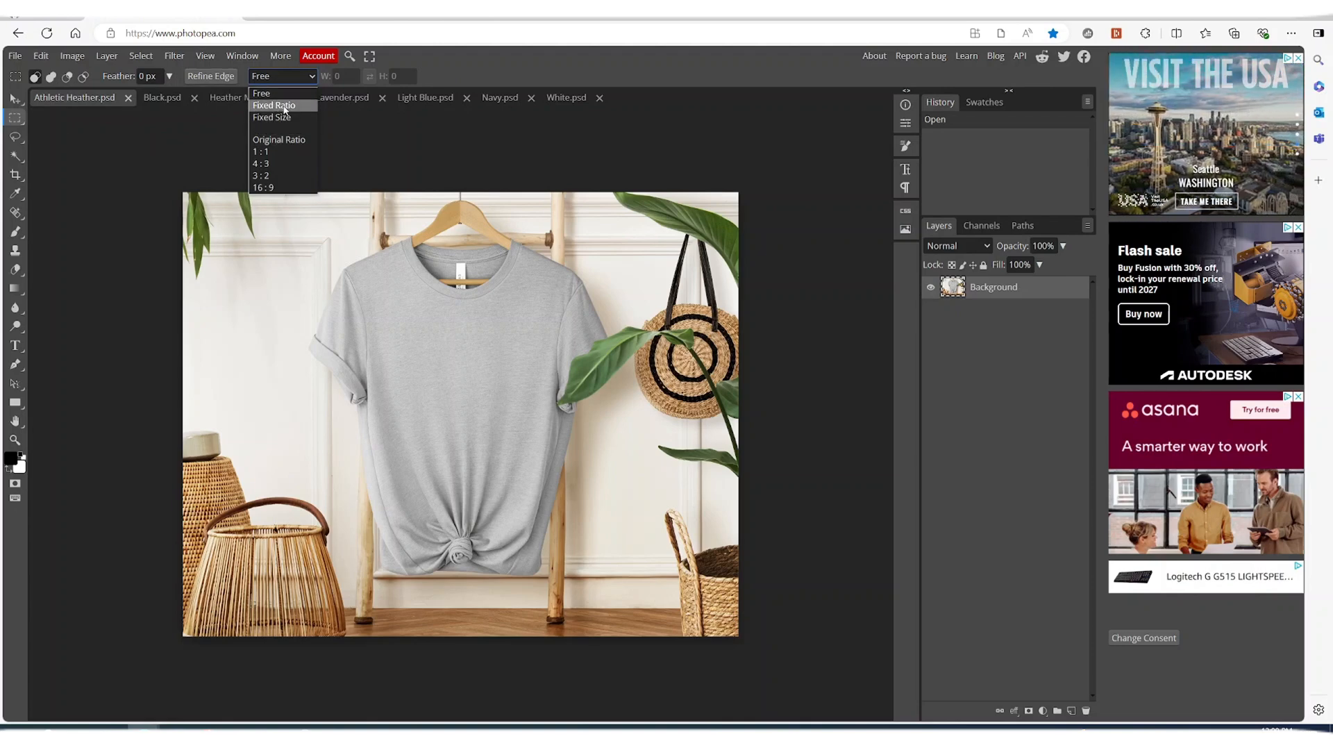
pyautogui.click(284, 108)
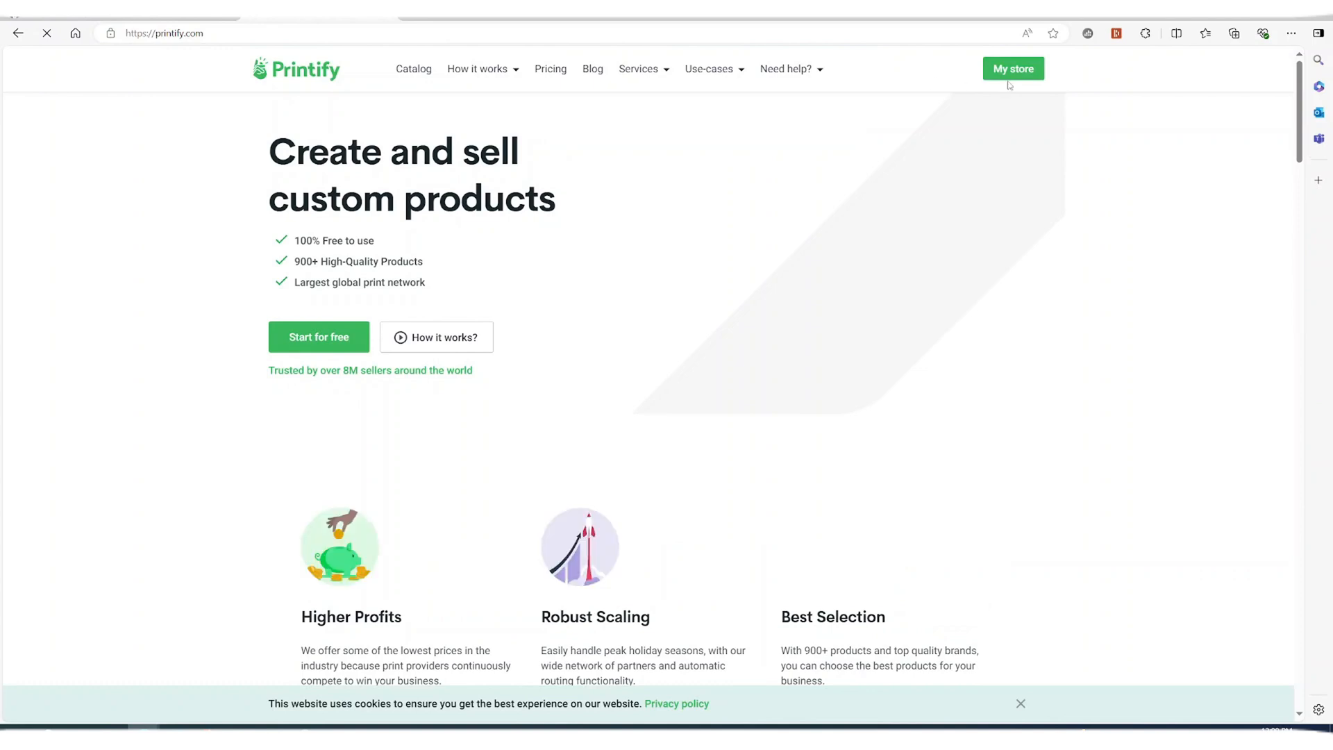
# Step: Check the Bella+Canvas 3001 print area size in Printify, and return to Photopea to set the selection ratio to width 45, height 51
pyautogui.moveTo(801, 83)
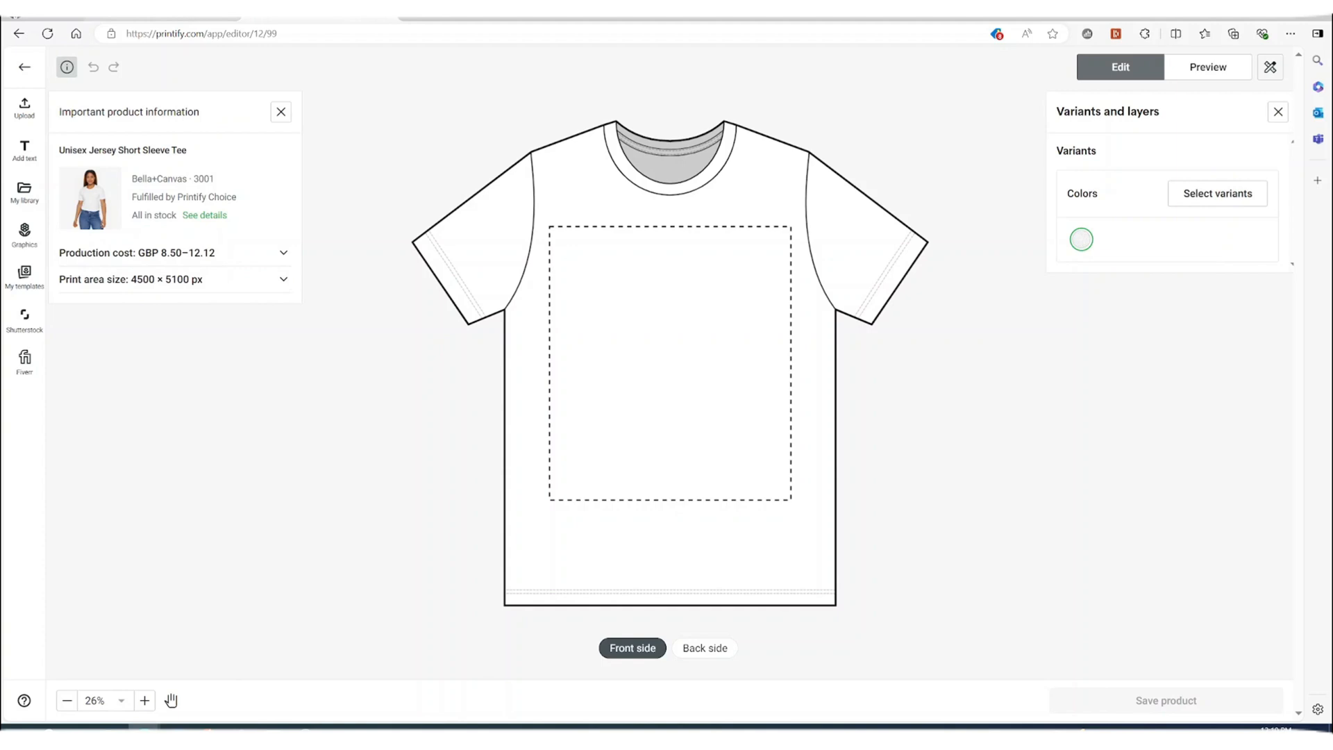
pyautogui.click(164, 16)
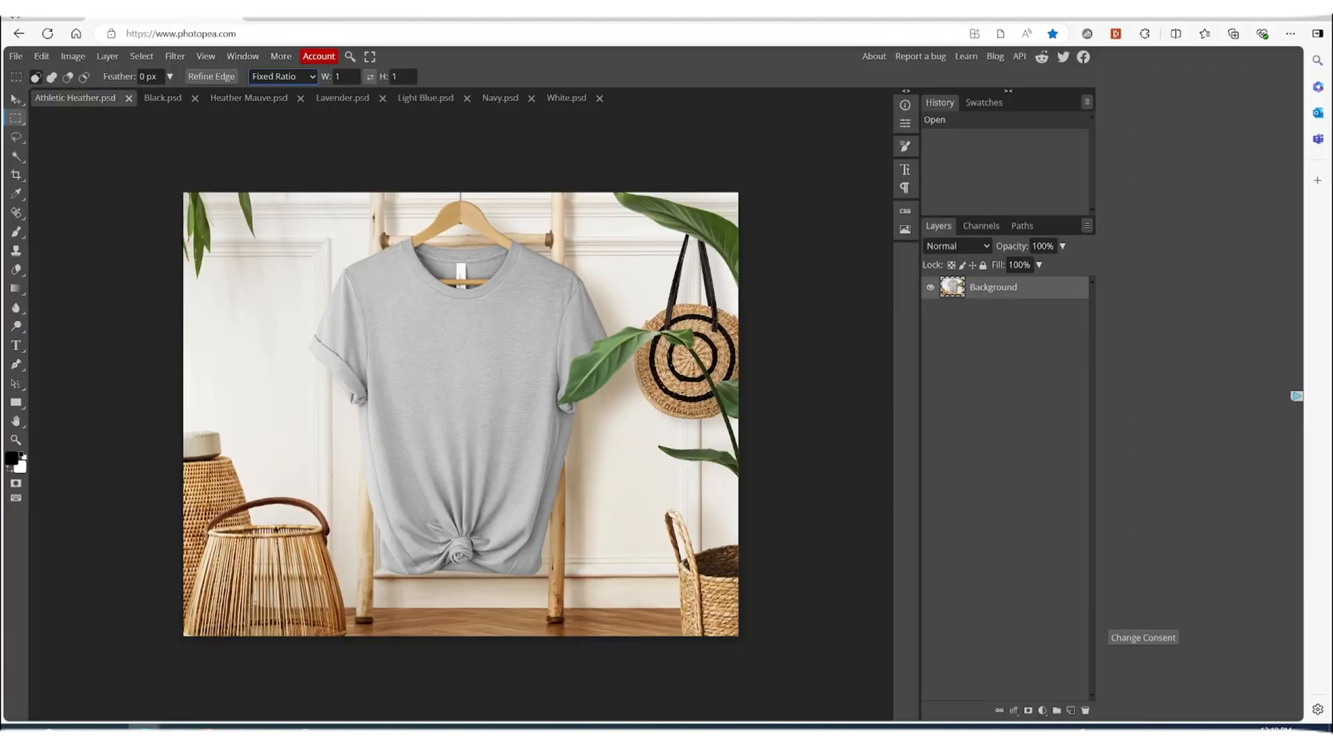
pyautogui.click(351, 77)
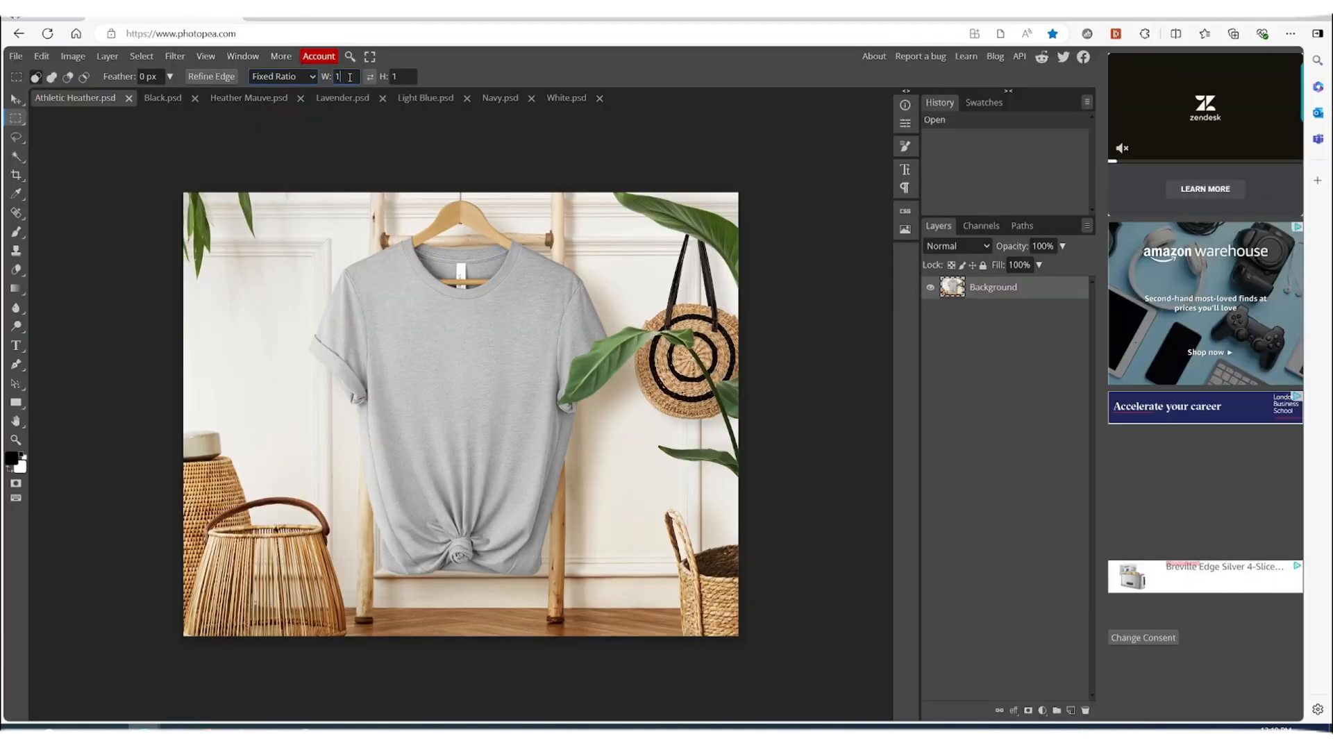
pyautogui.write('45')
pyautogui.click(396, 76)
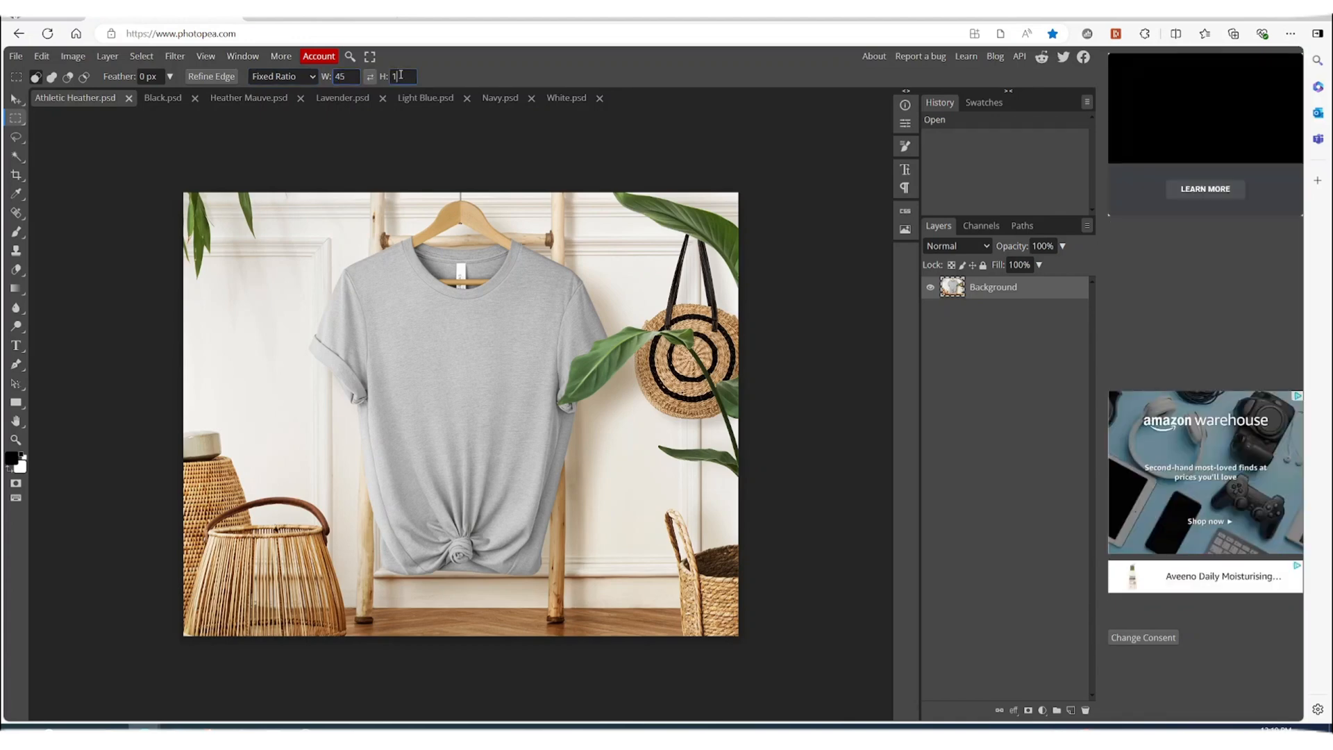
pyautogui.write('5')
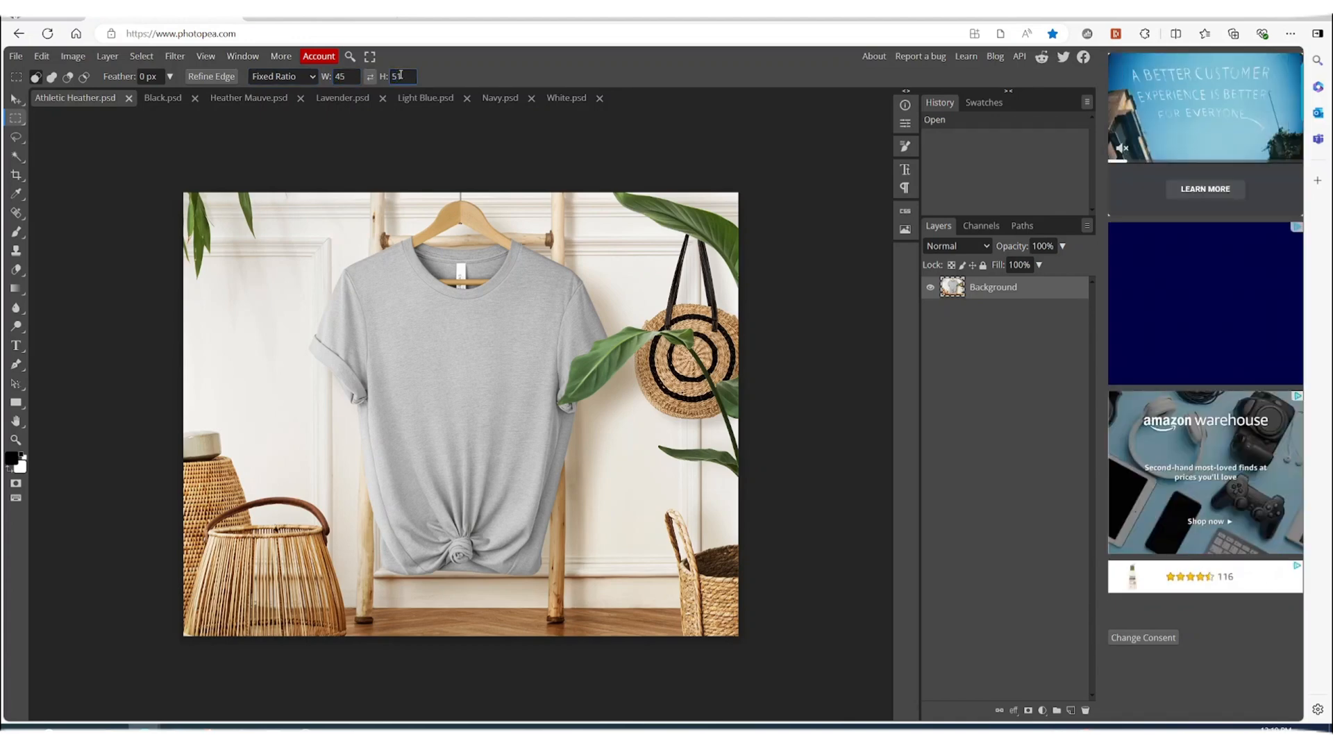
# Step: Draw a rectangular selection across the shirt's chest, from below the neckline to above the knot, and nudge it slightly sideways to centre it
pyautogui.moveTo(406, 314); pyautogui.dragTo(530, 499)
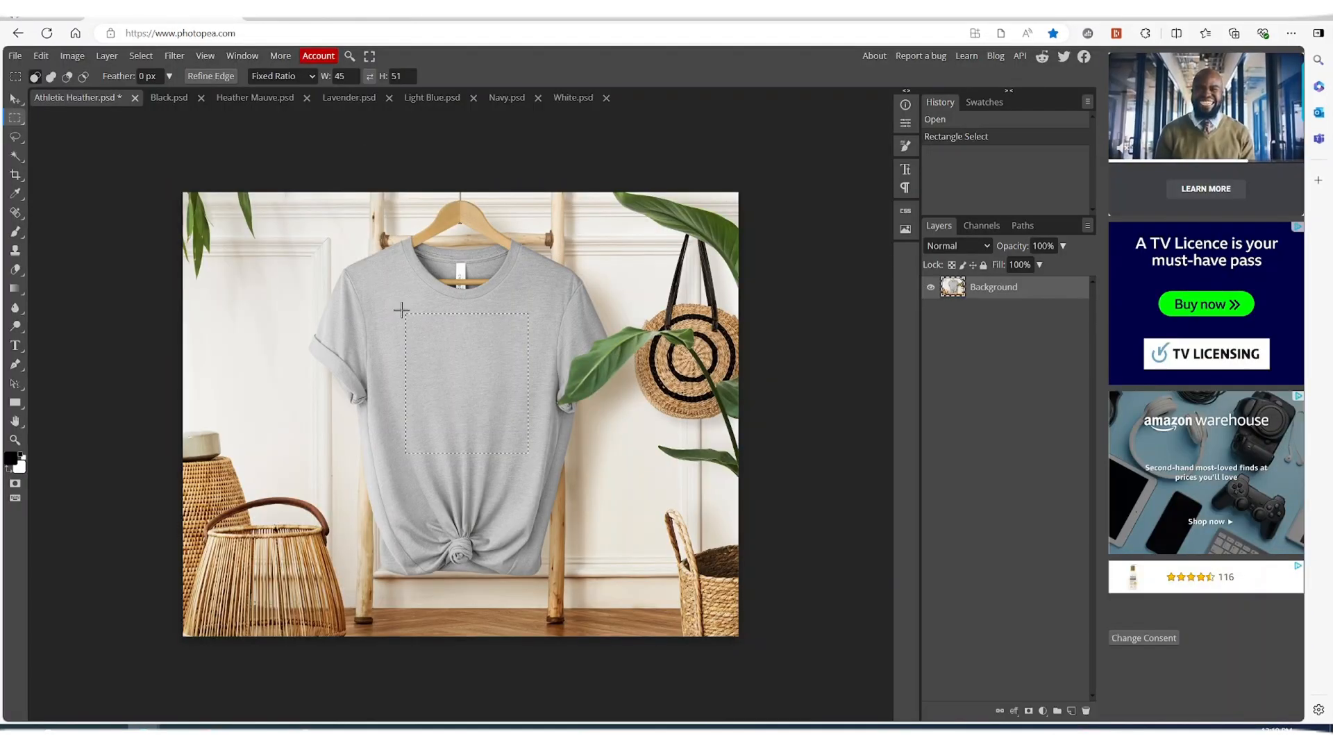
pyautogui.moveTo(393, 310); pyautogui.dragTo(536, 502)
pyautogui.moveTo(534, 500); pyautogui.dragTo(533, 476)
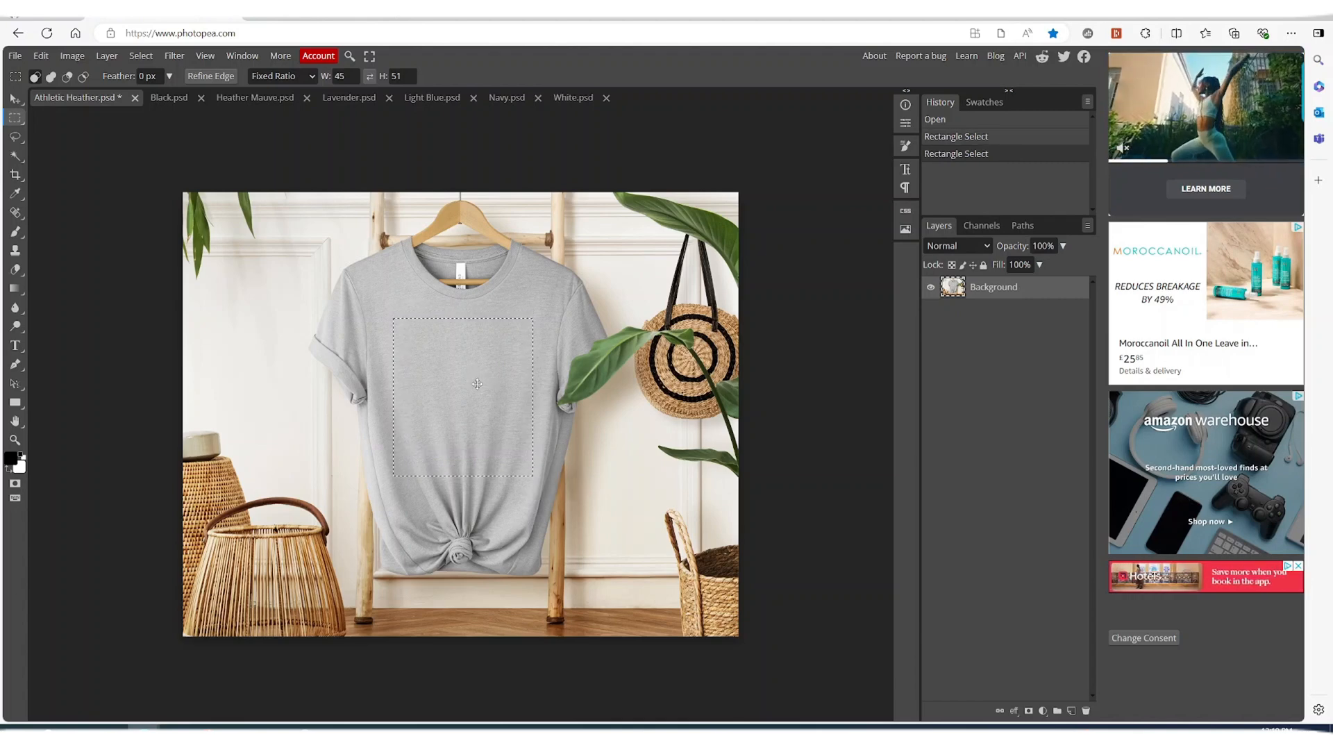
pyautogui.moveTo(477, 383); pyautogui.dragTo(475, 383)
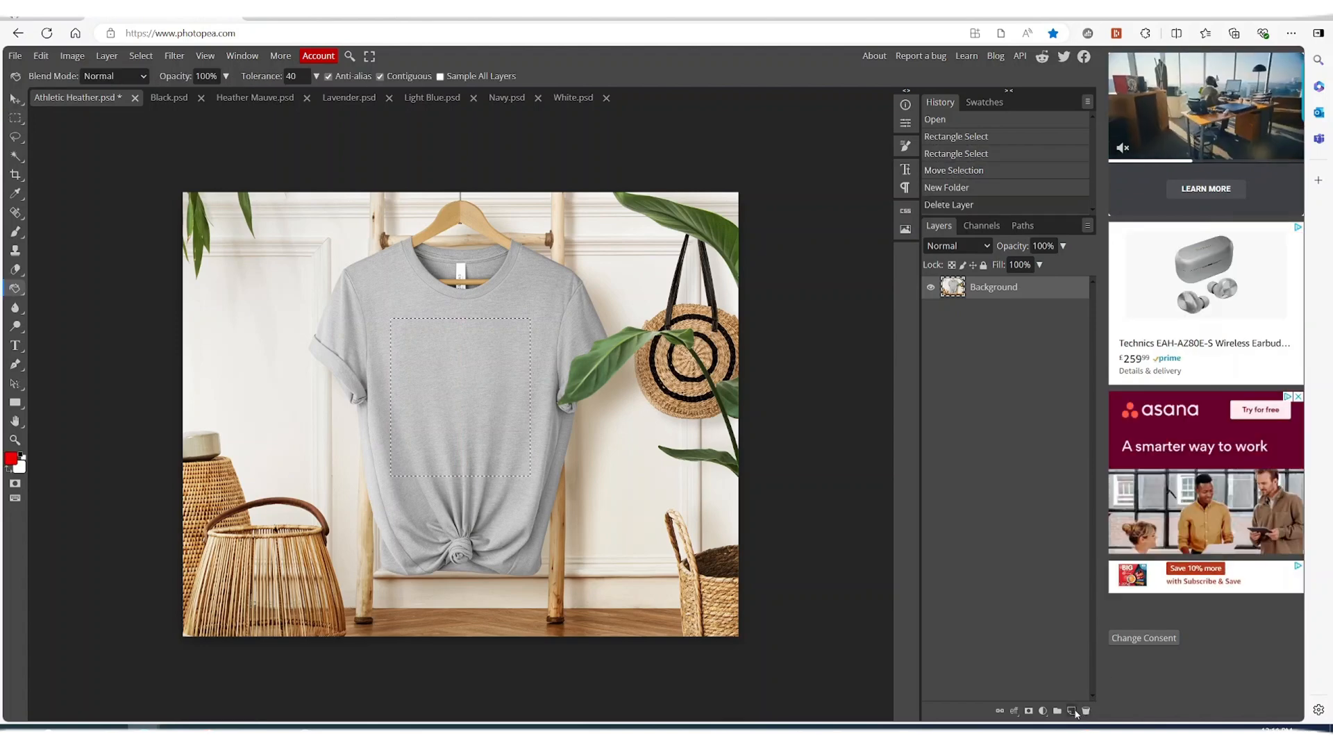
# Step: Fill the selected chest area with grey #787878 on a new layer and clear the selection
pyautogui.click(1073, 710)
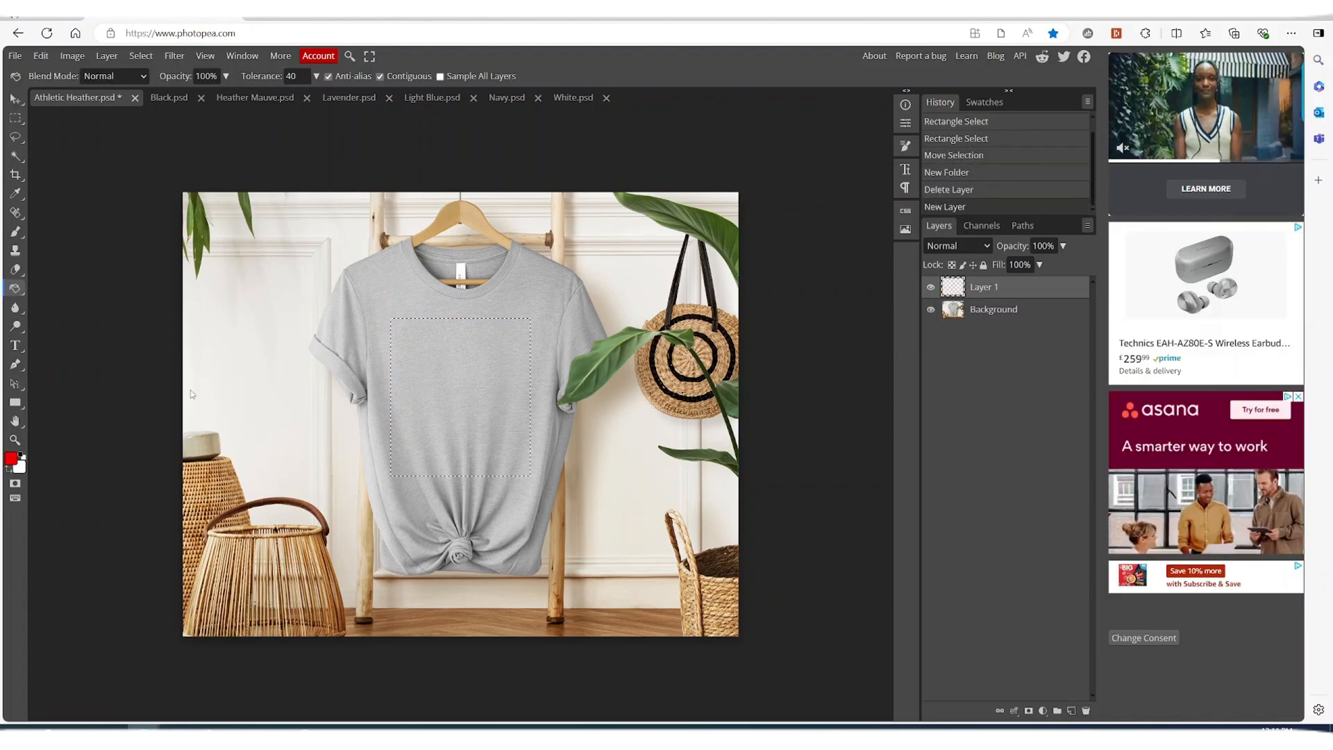
pyautogui.click(11, 458)
pyautogui.moveTo(173, 263); pyautogui.dragTo(106, 263)
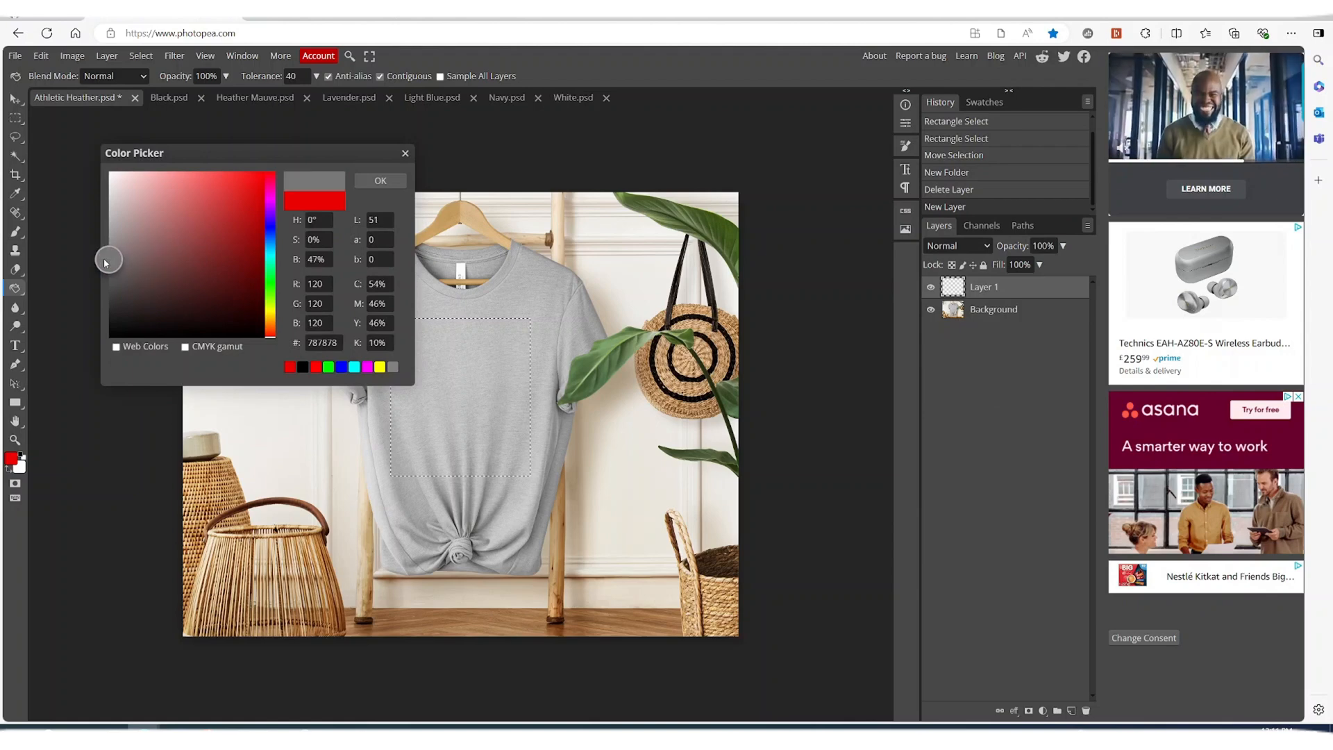
pyautogui.click(378, 180)
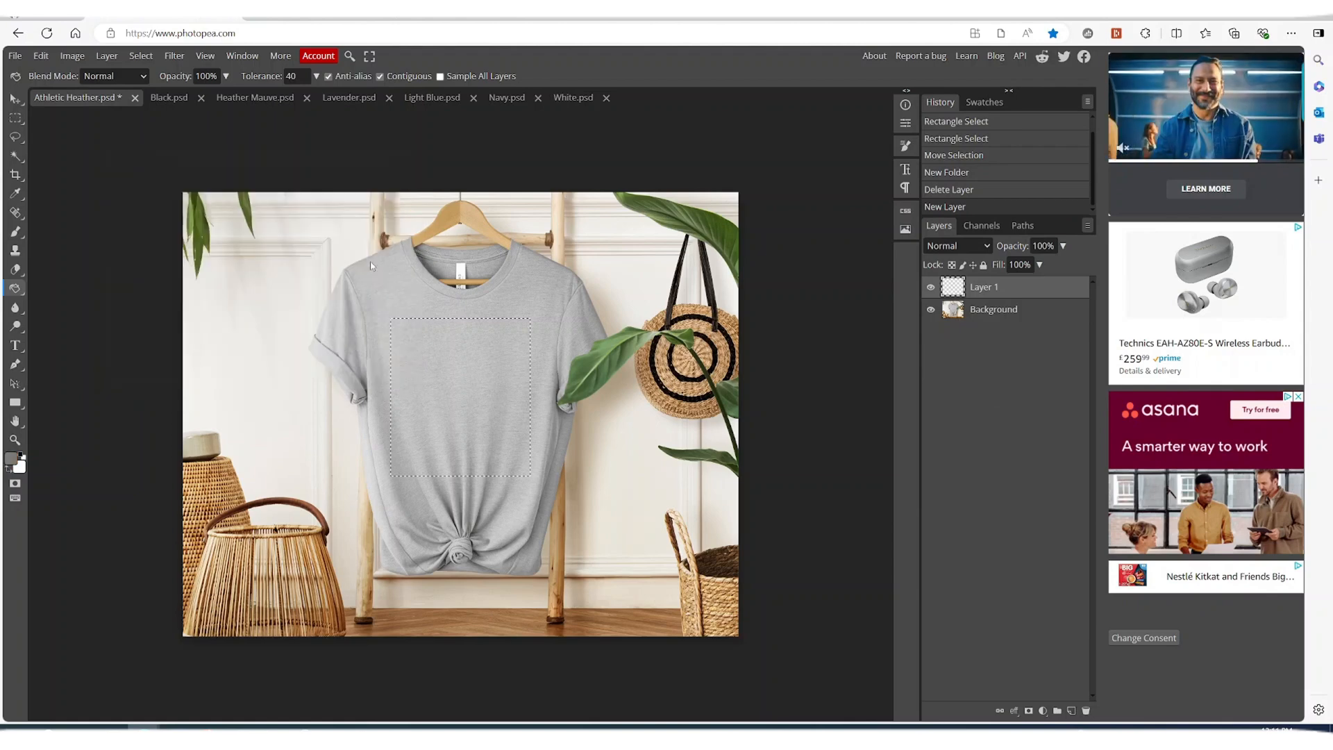
pyautogui.click(448, 379)
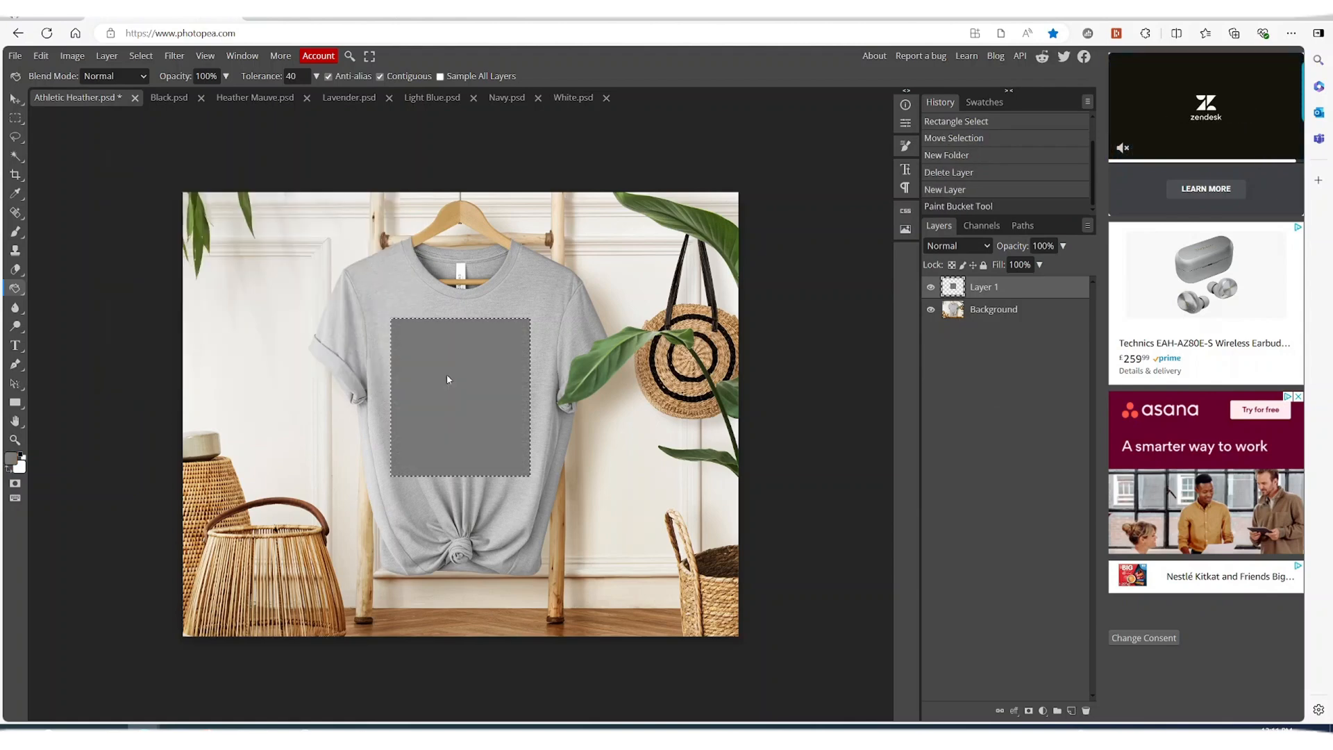
pyautogui.hotkey('ctrl', 'd')
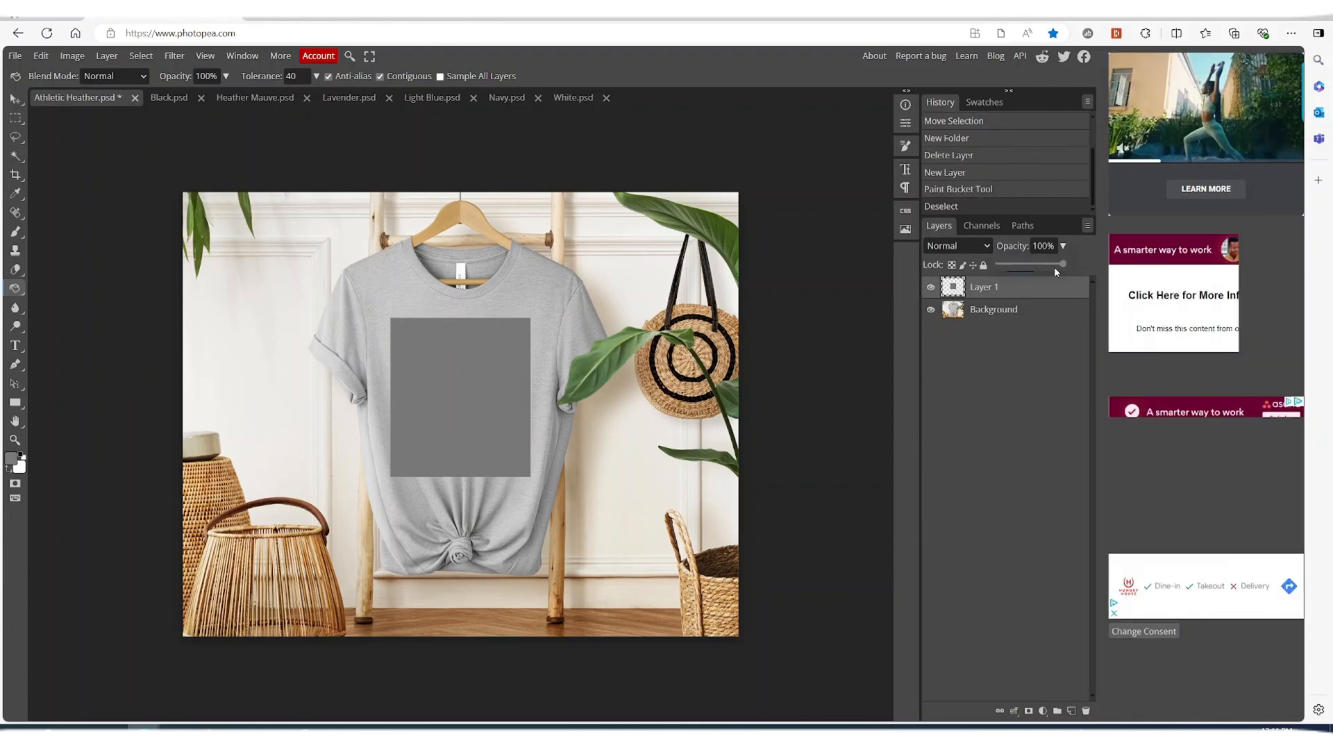
# Step: Set the grey rectangle layer's opacity to 86% and convert the layer to a smart object
pyautogui.moveTo(1063, 268); pyautogui.dragTo(1059, 267)
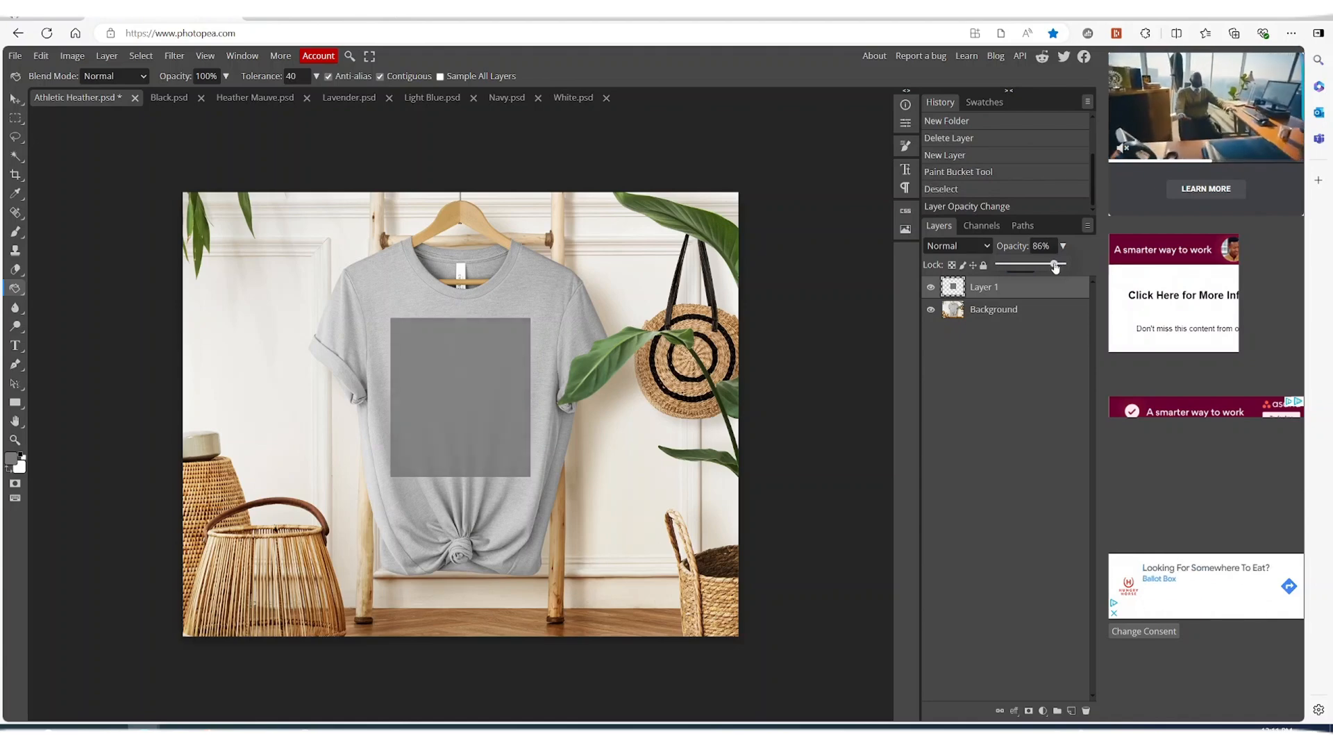
pyautogui.click(975, 334)
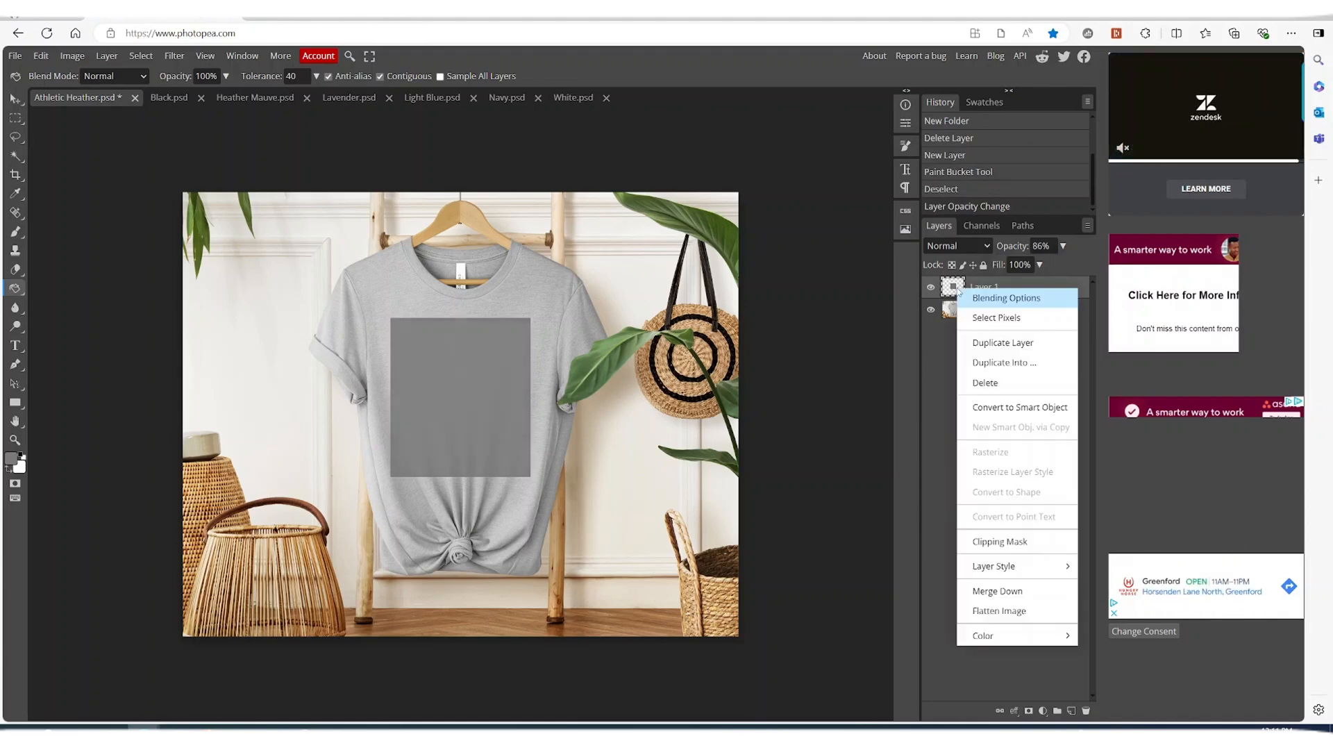
pyautogui.rightClick(959, 293)
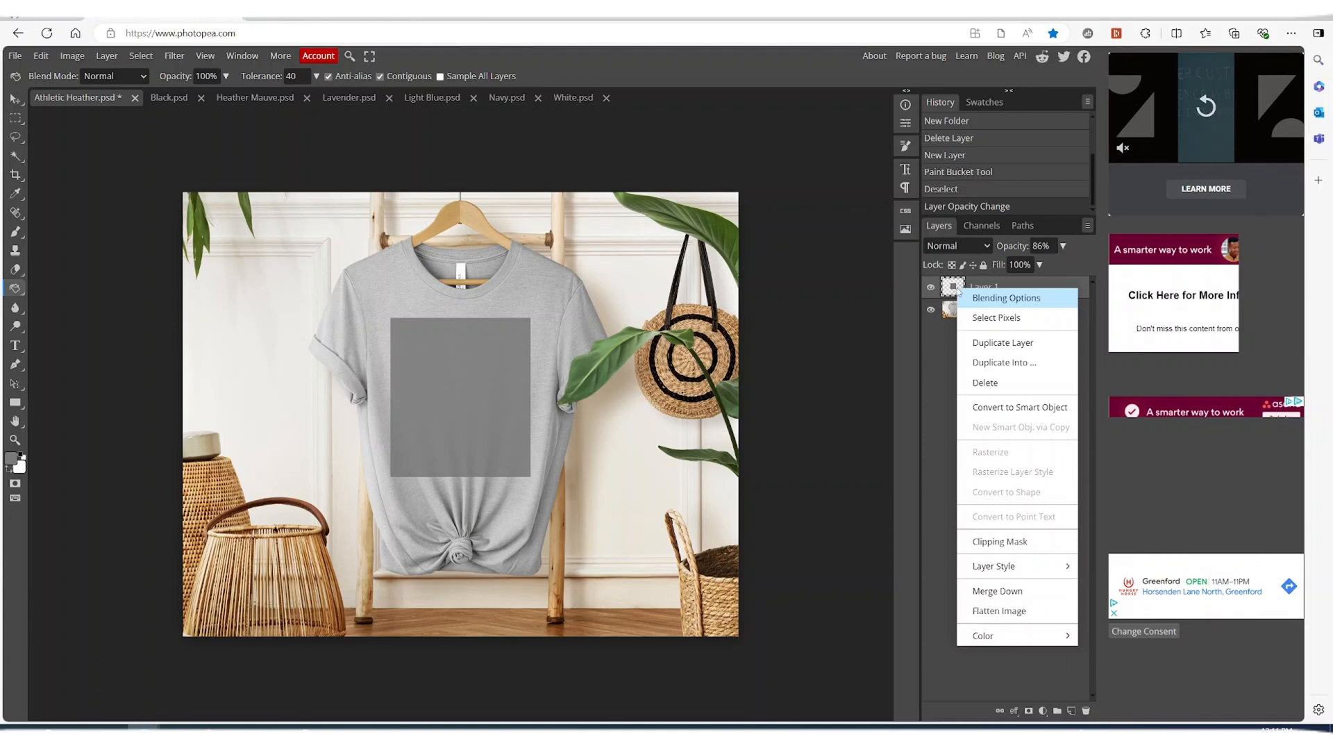
pyautogui.click(1017, 408)
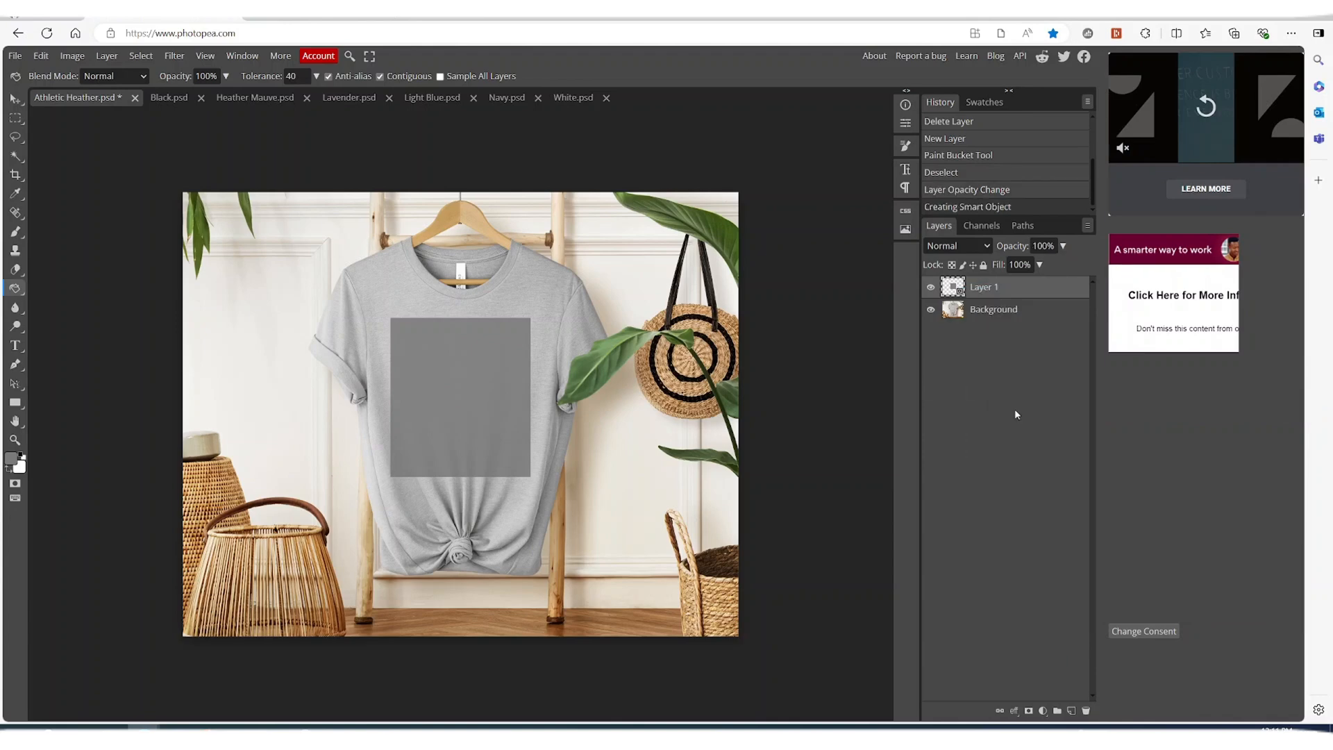
# Step: Inside the smart object, place 4.png from the Sample Designs folder and hide the grey layer beneath it
pyautogui.doubleClick(952, 292)
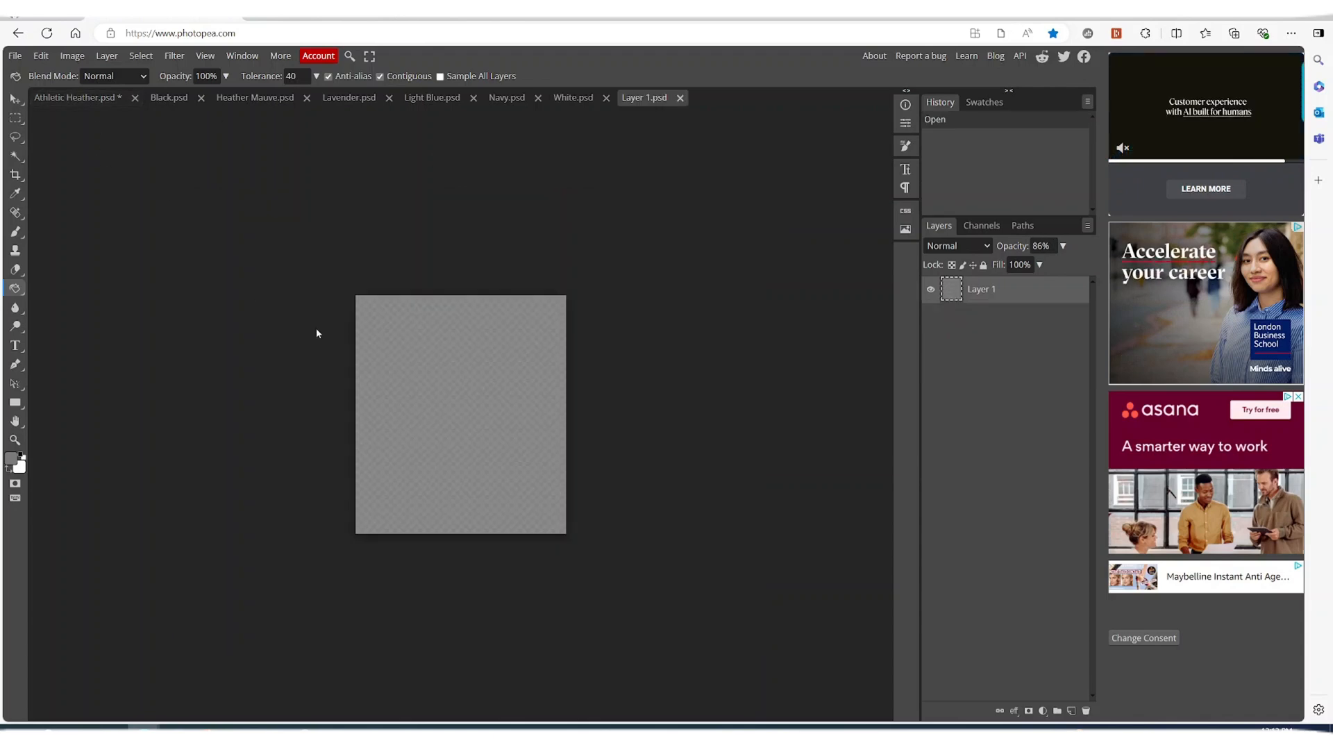
pyautogui.click(14, 55)
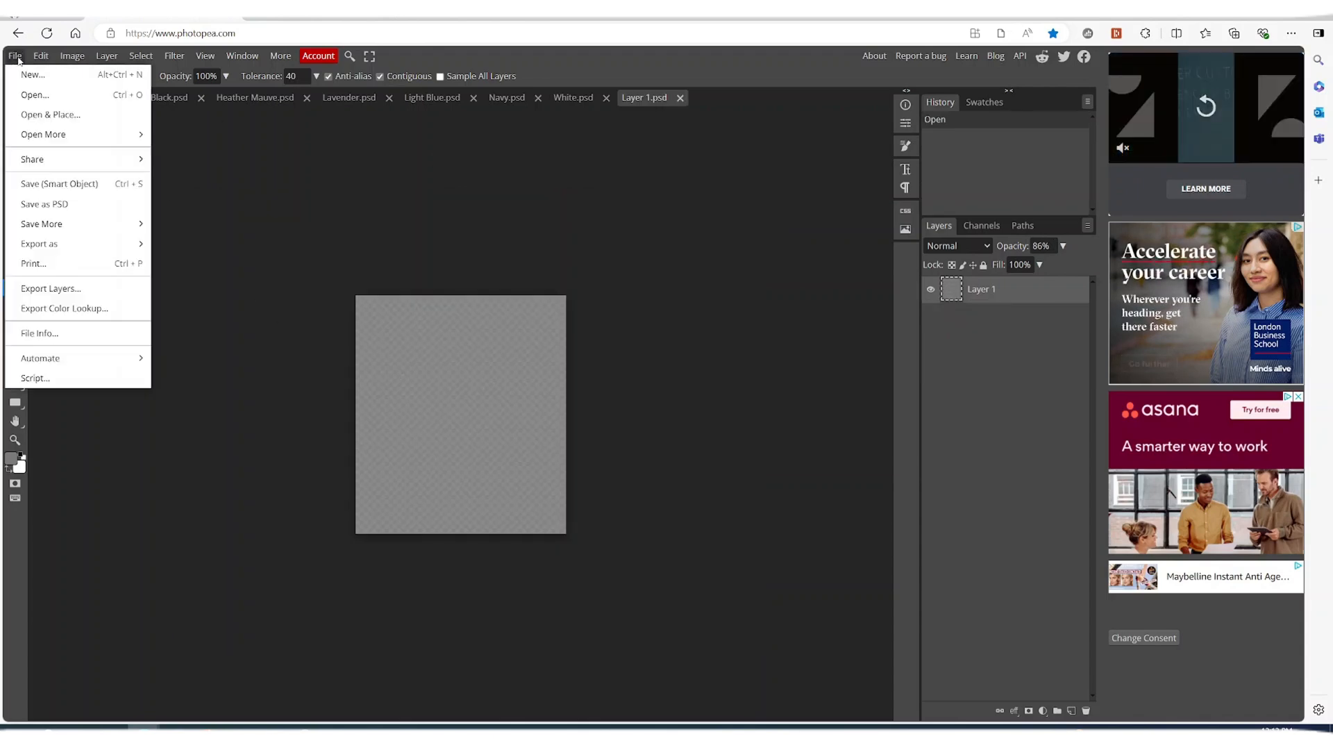
pyautogui.click(65, 116)
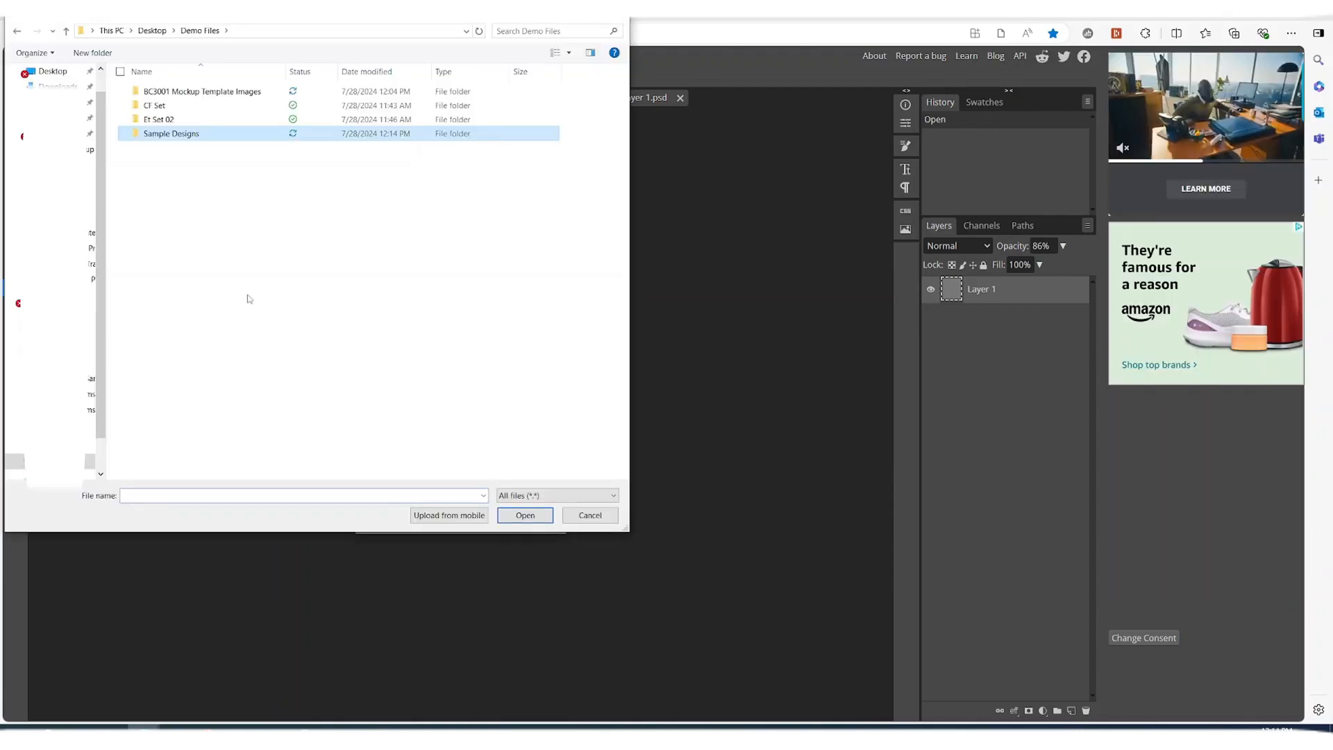
pyautogui.doubleClick(171, 133)
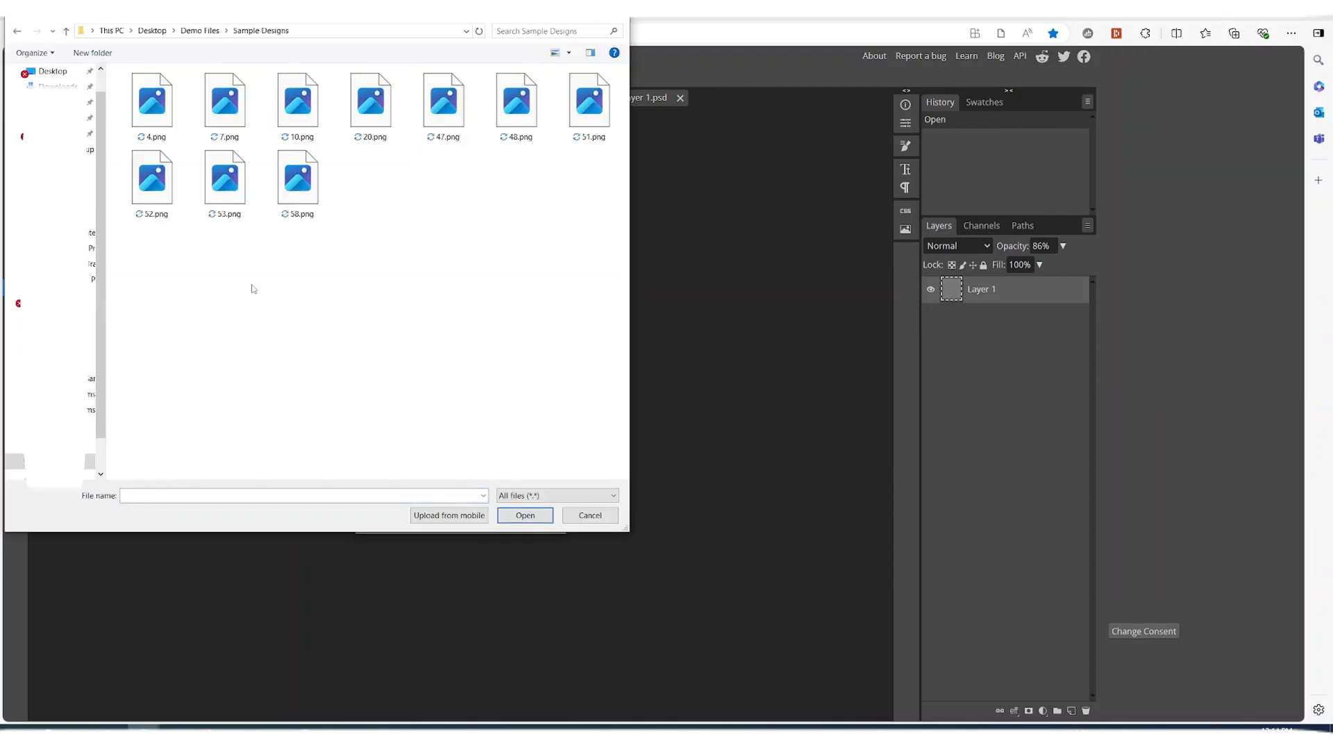
pyautogui.click(154, 105)
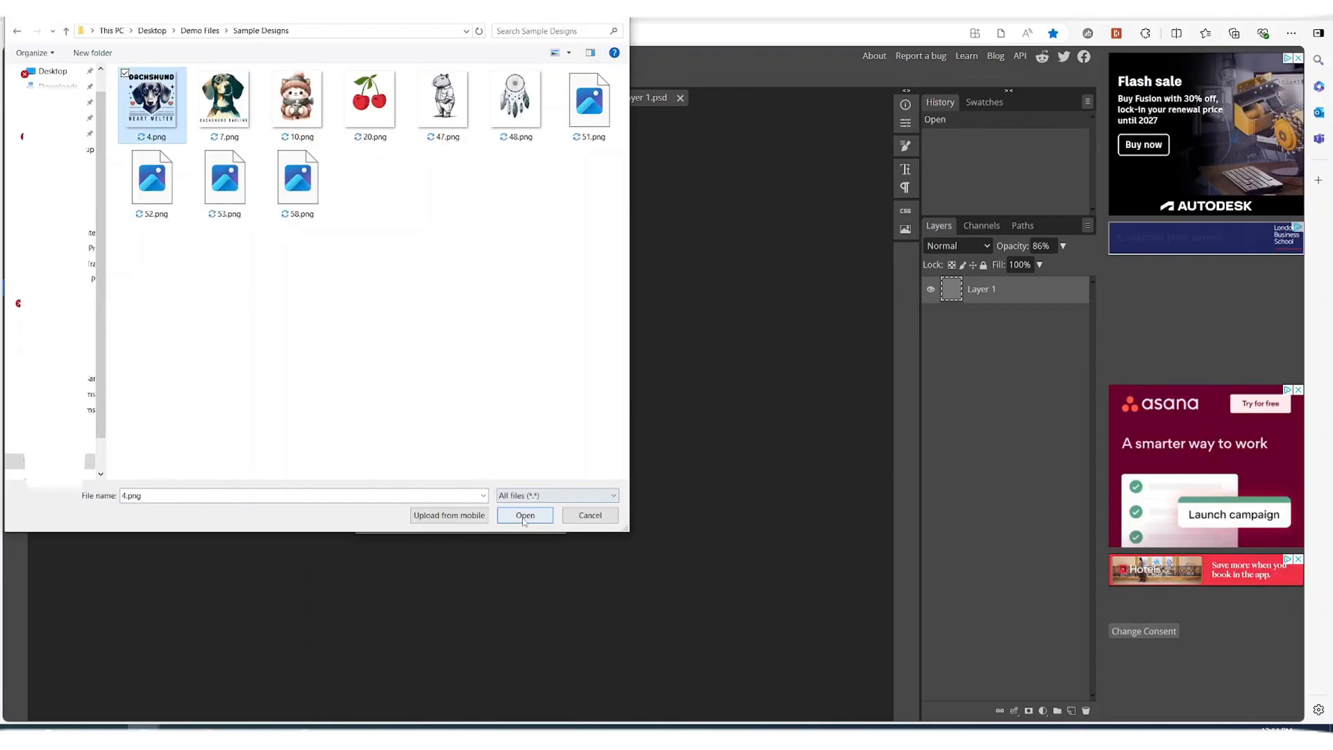
pyautogui.click(525, 516)
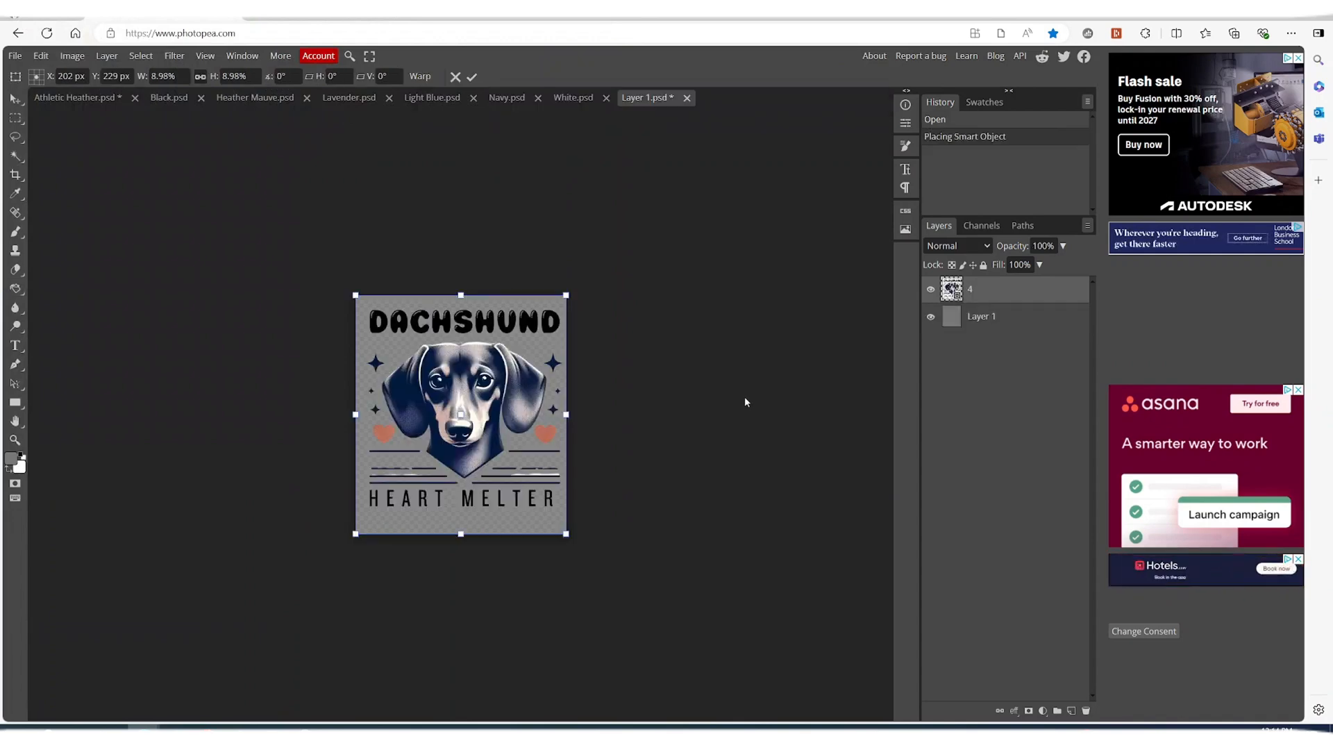
pyautogui.press('Return')
pyautogui.press('g')
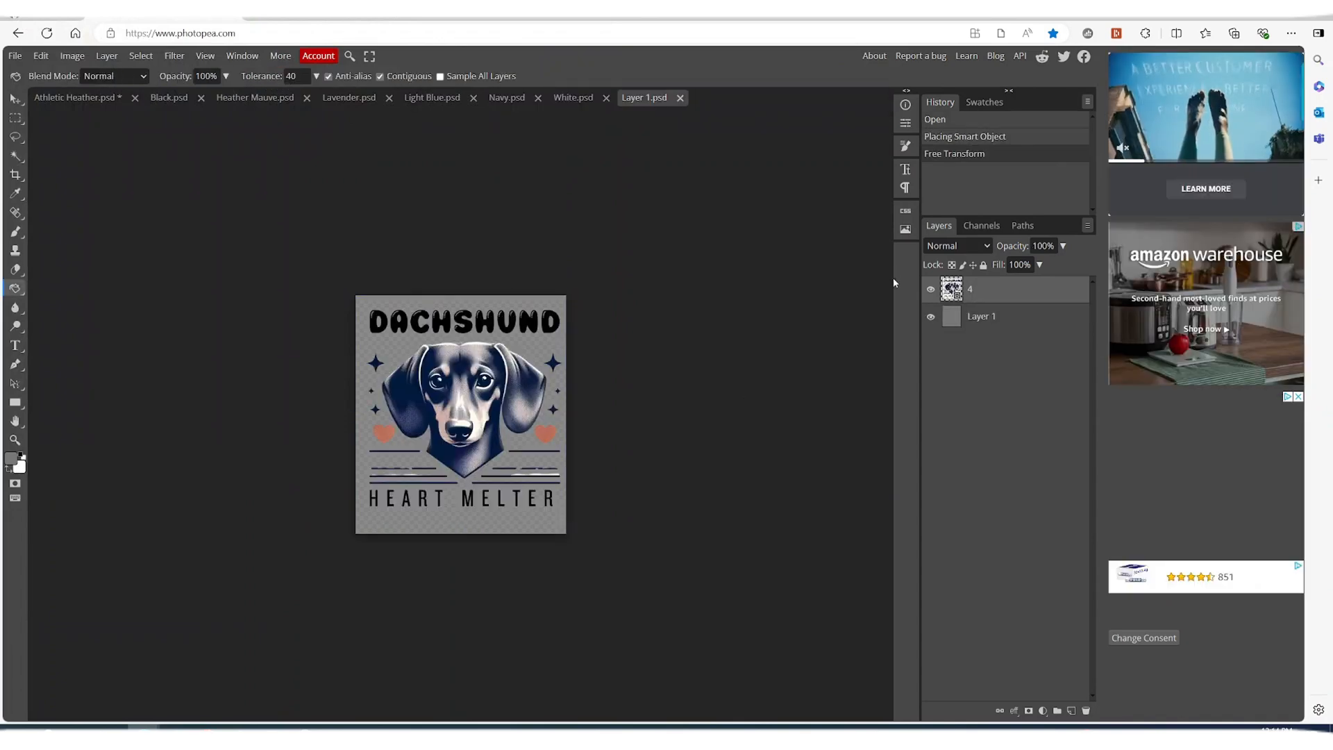
pyautogui.click(931, 316)
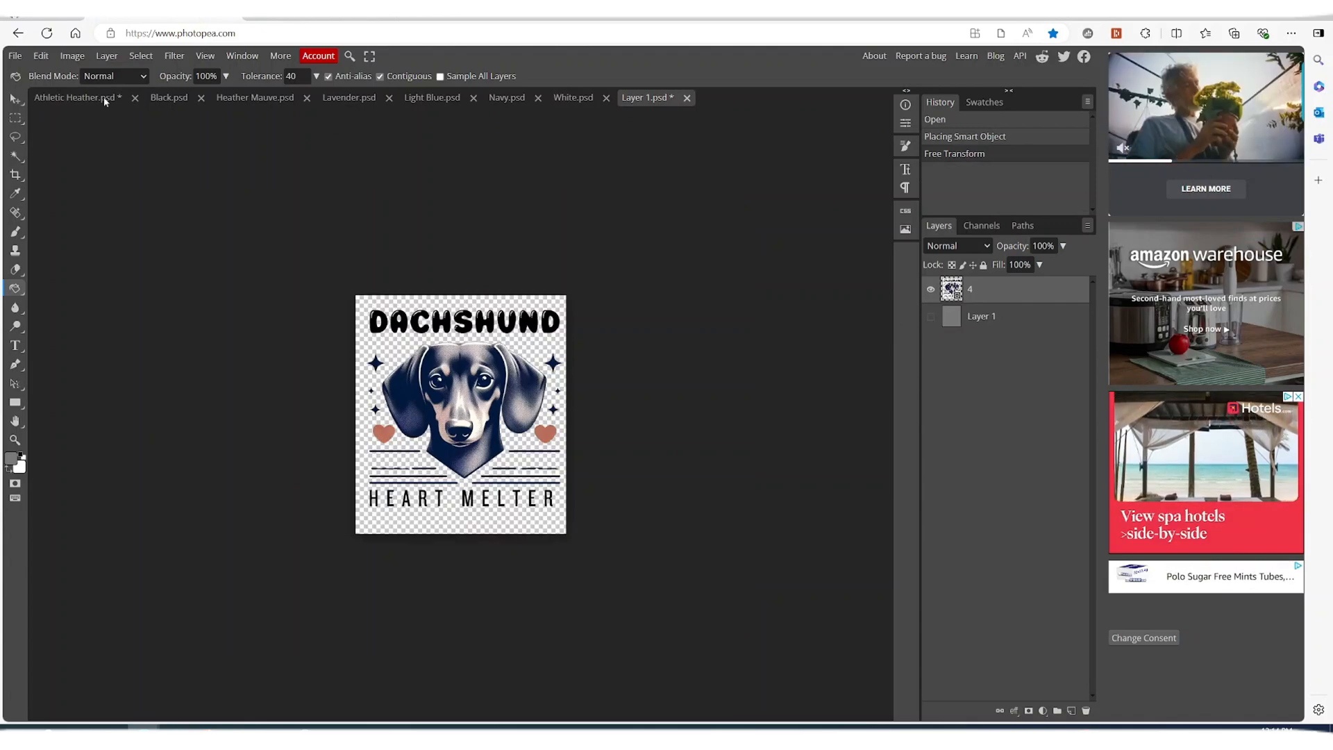
# Step: Save the smart object with the dachshund design and check how it looks on the Athletic Heather mockup
pyautogui.hotkey('ctrl', 's')
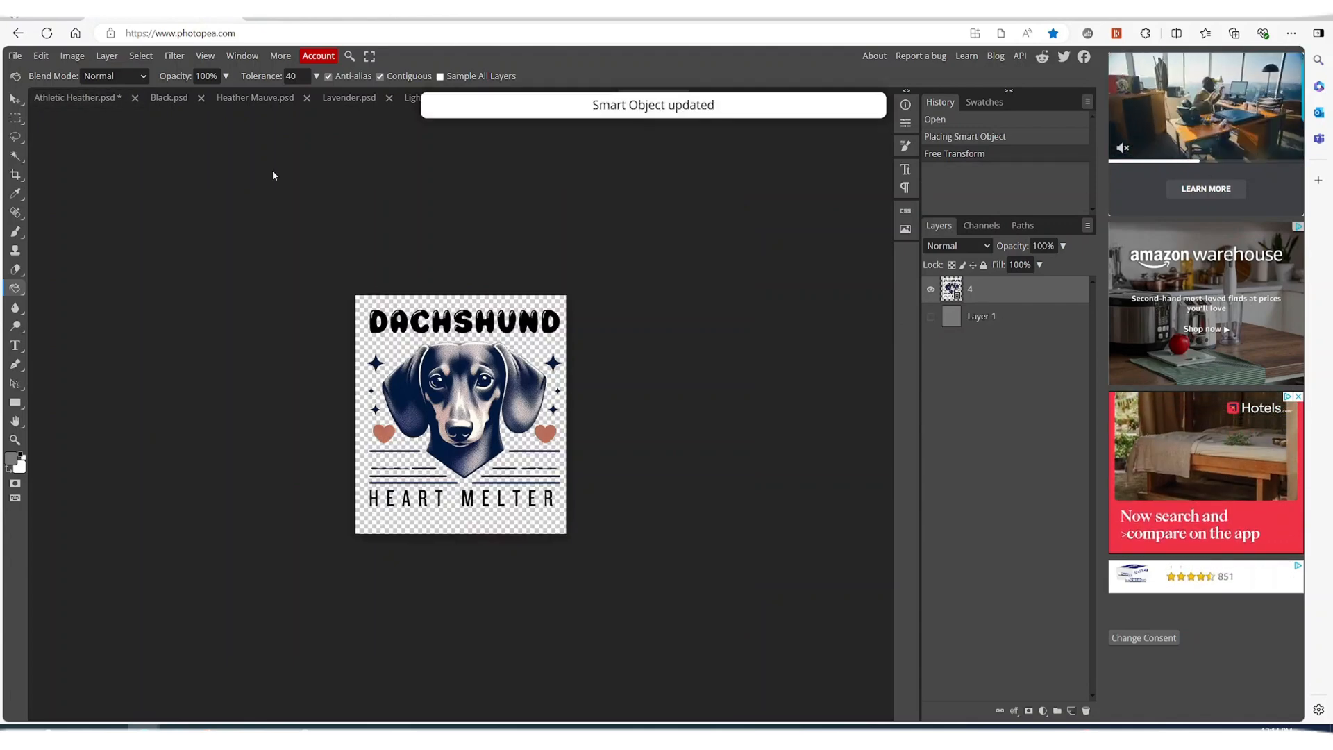
pyautogui.click(77, 97)
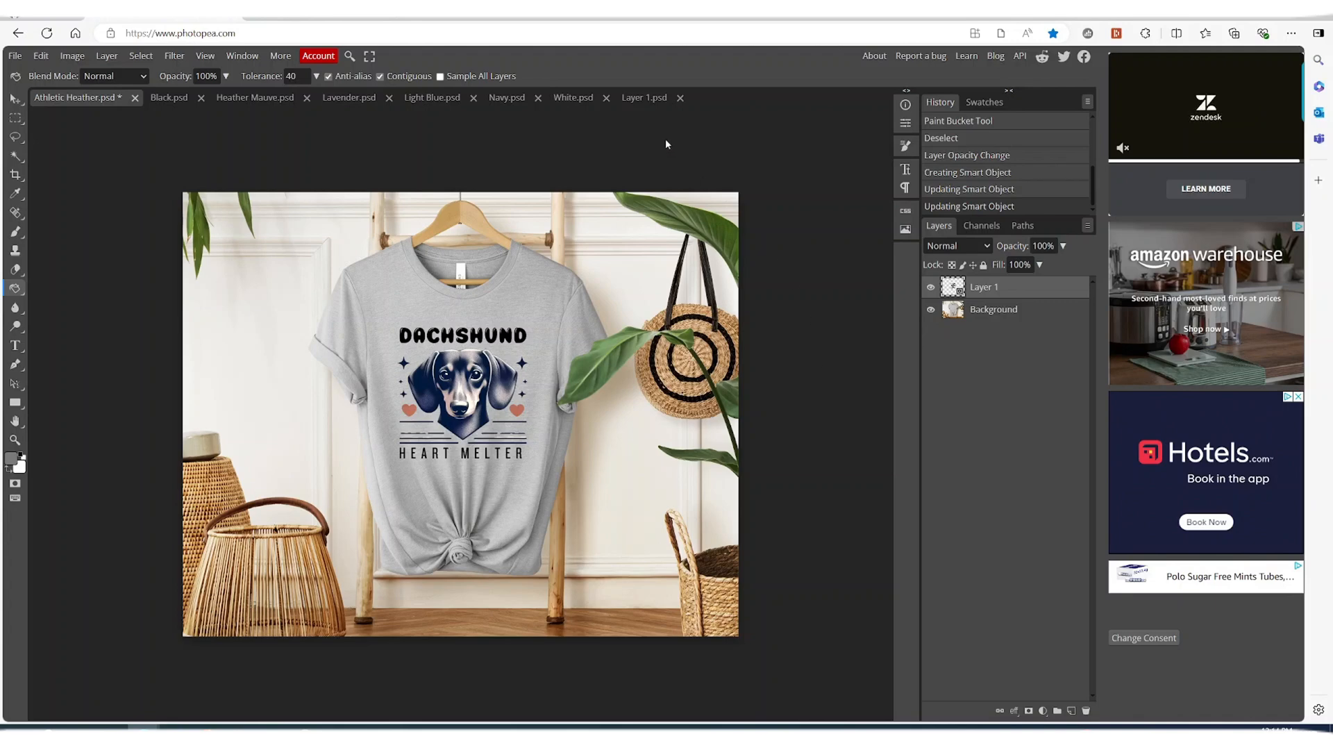
# Step: Inside the smart object, show the grey layer again, delete the dachshund design layer, then save and close the smart object
pyautogui.click(639, 97)
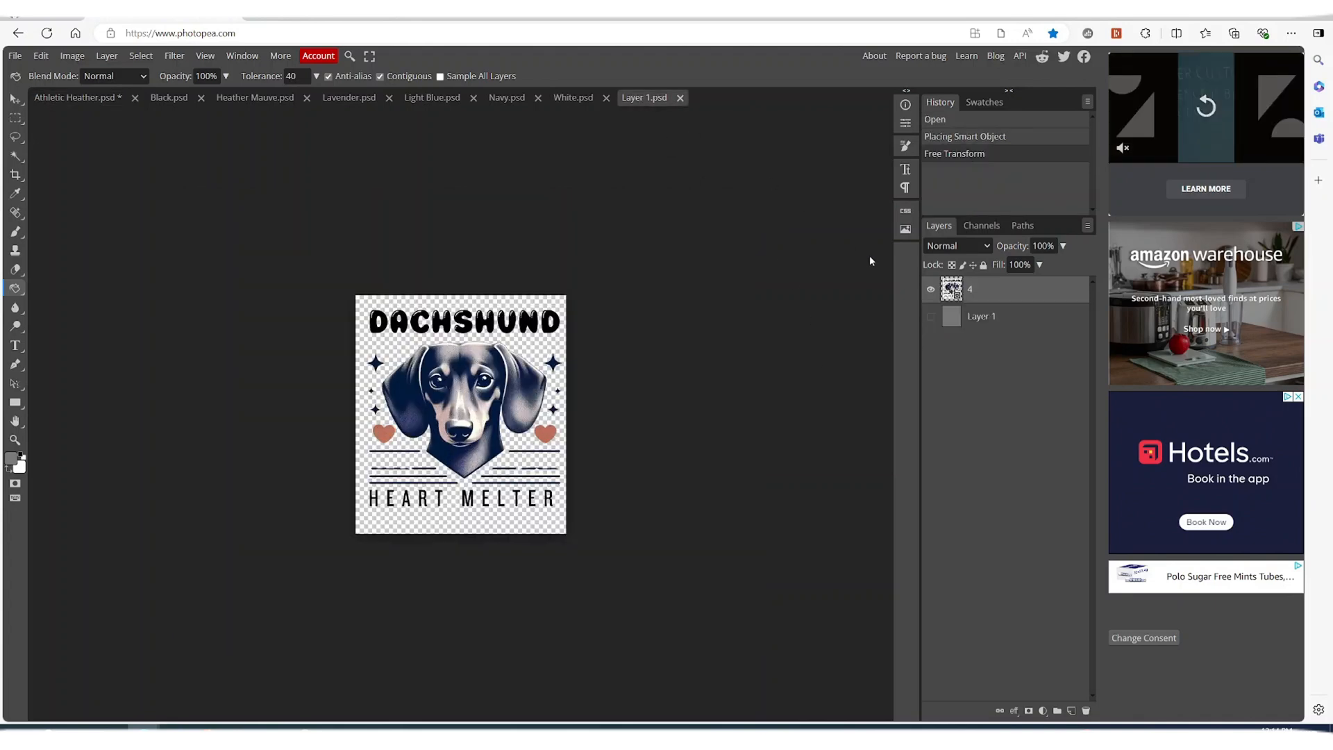
pyautogui.click(930, 316)
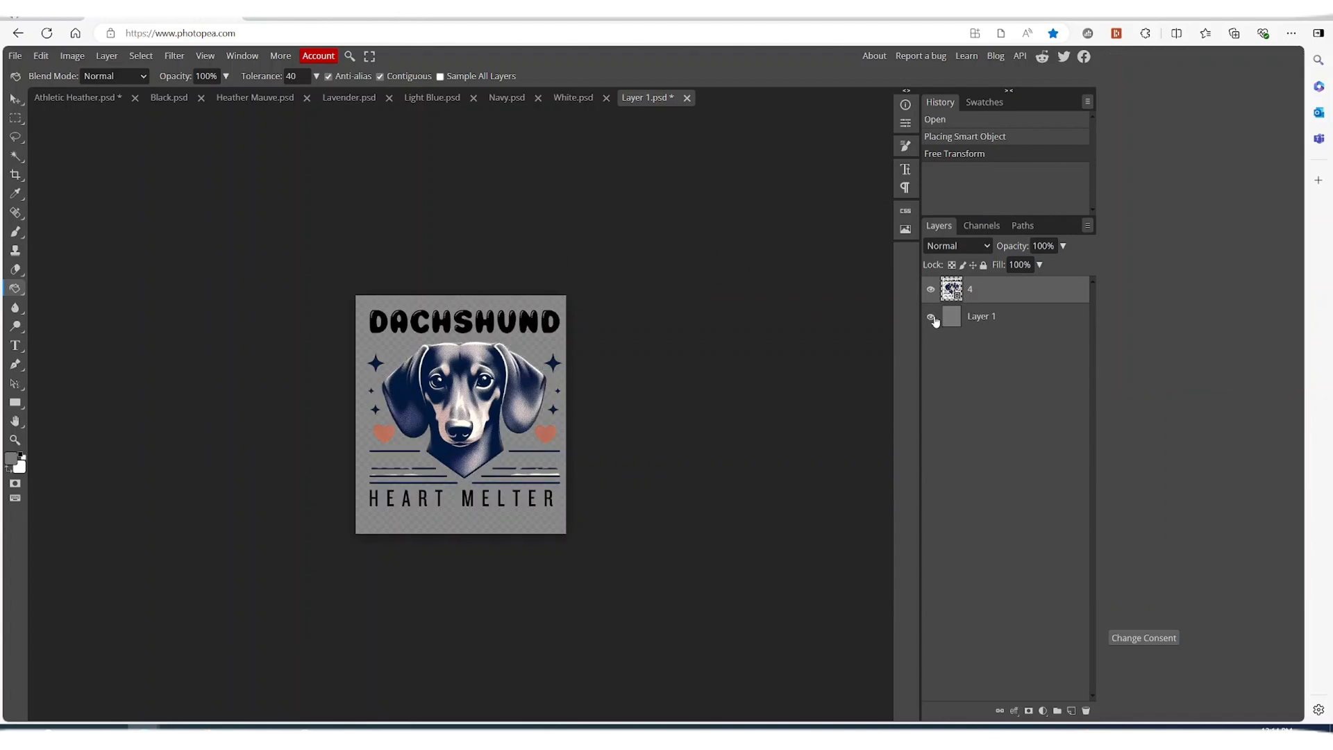
pyautogui.rightClick(991, 296)
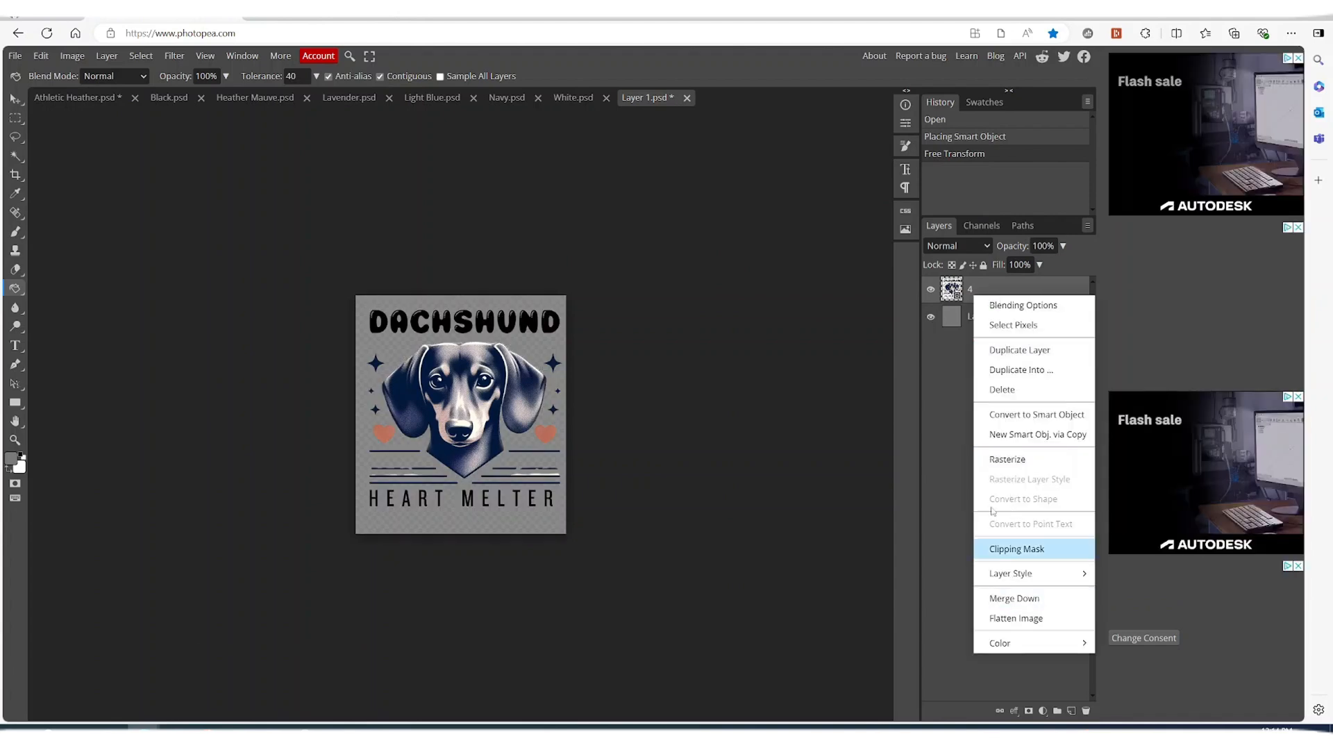
pyautogui.click(1013, 391)
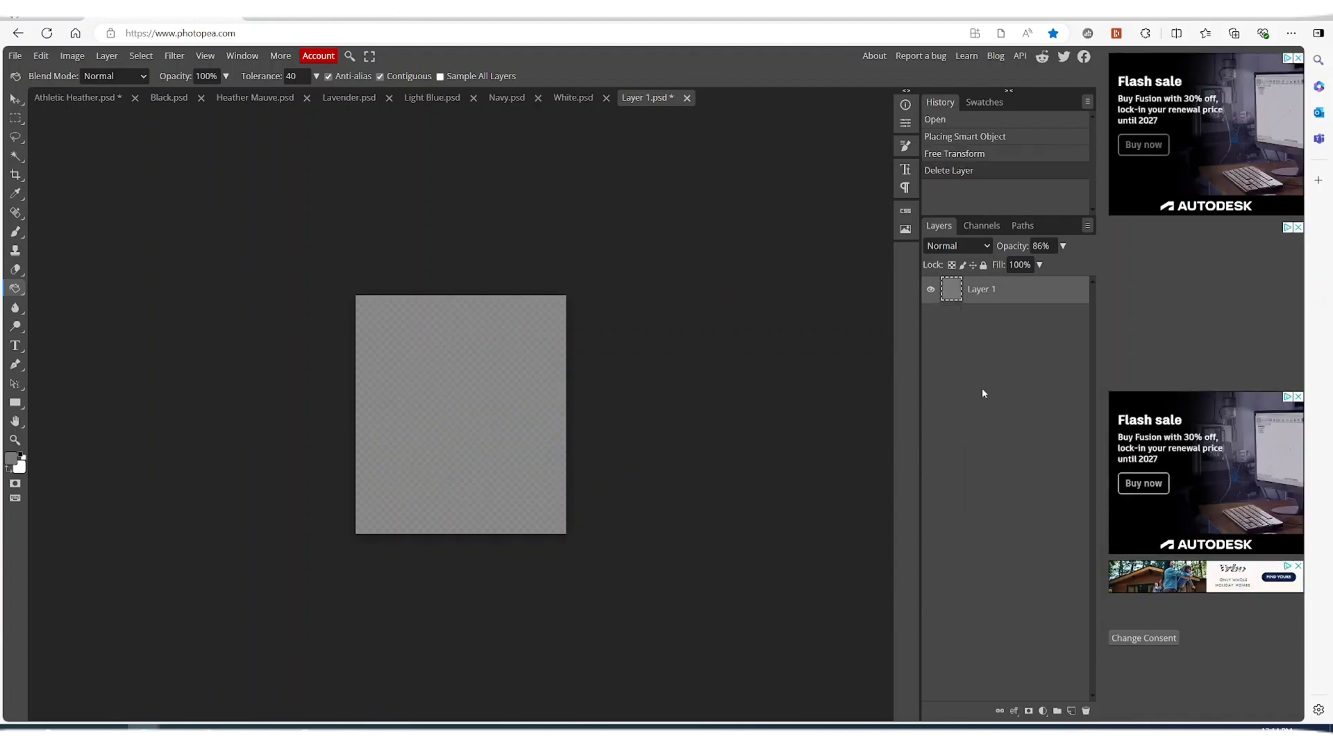
pyautogui.hotkey('ctrl', 's')
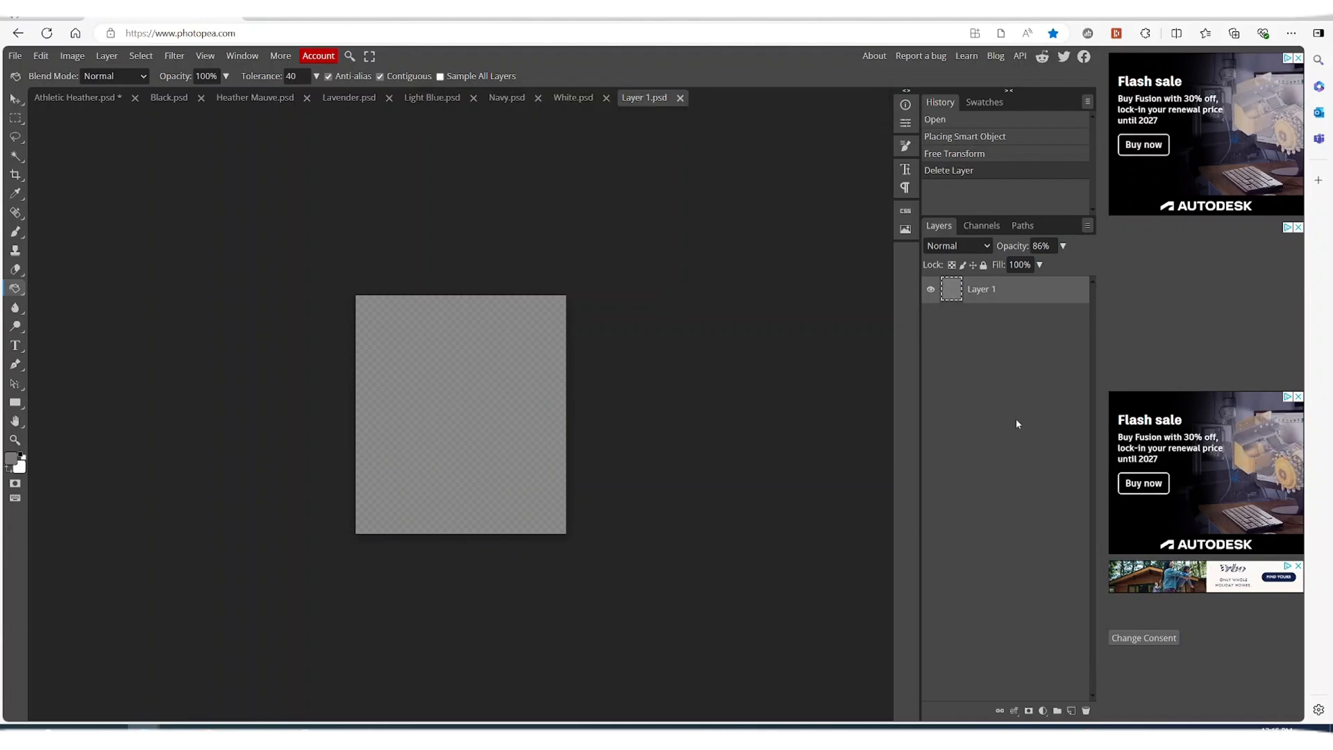
pyautogui.click(680, 98)
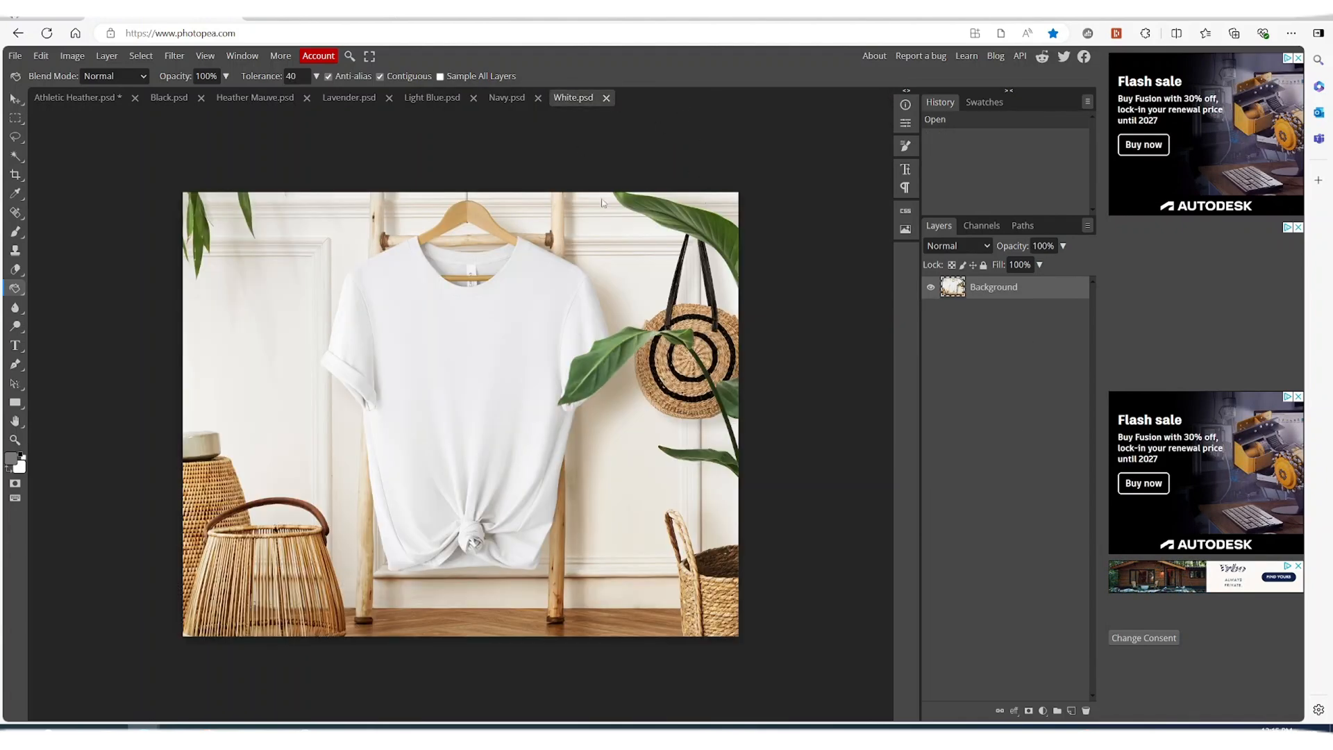
# Step: Save the Athletic Heather mockup as a PSD in the Mockup Templates folder
pyautogui.click(80, 98)
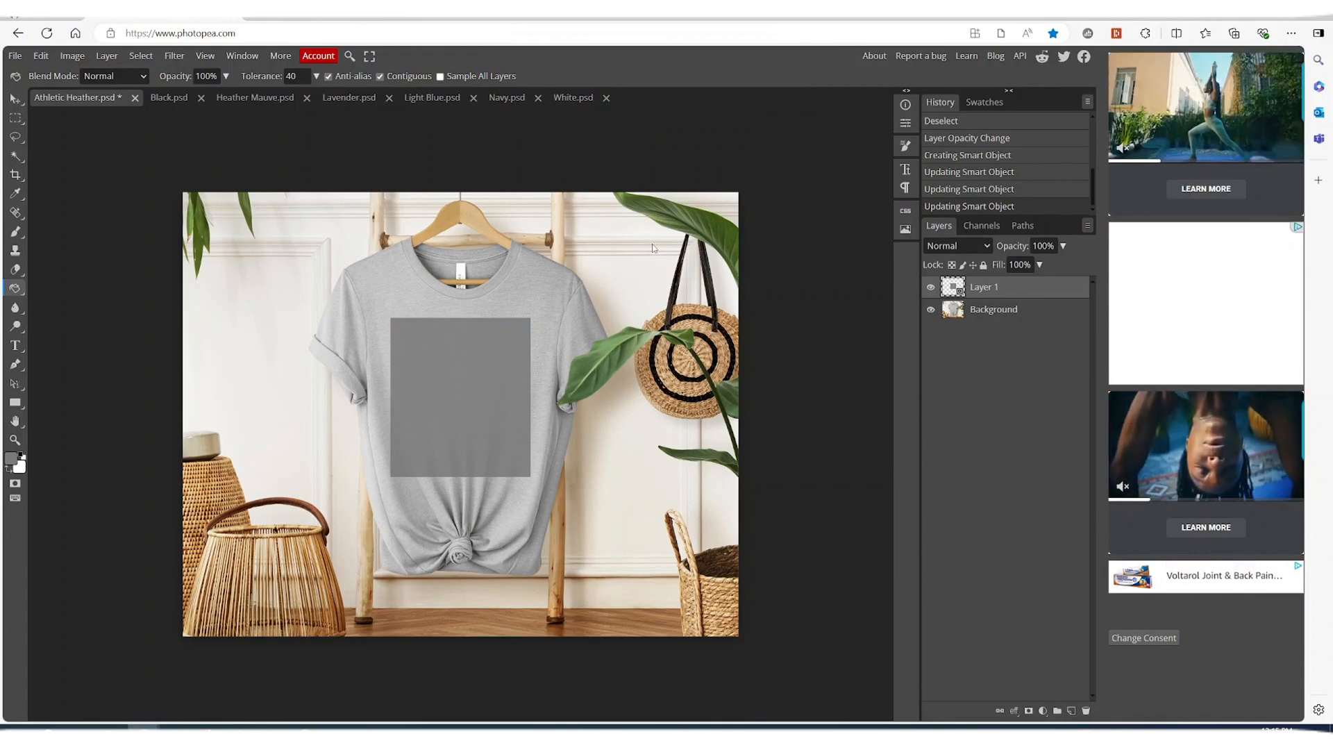
pyautogui.click(15, 55)
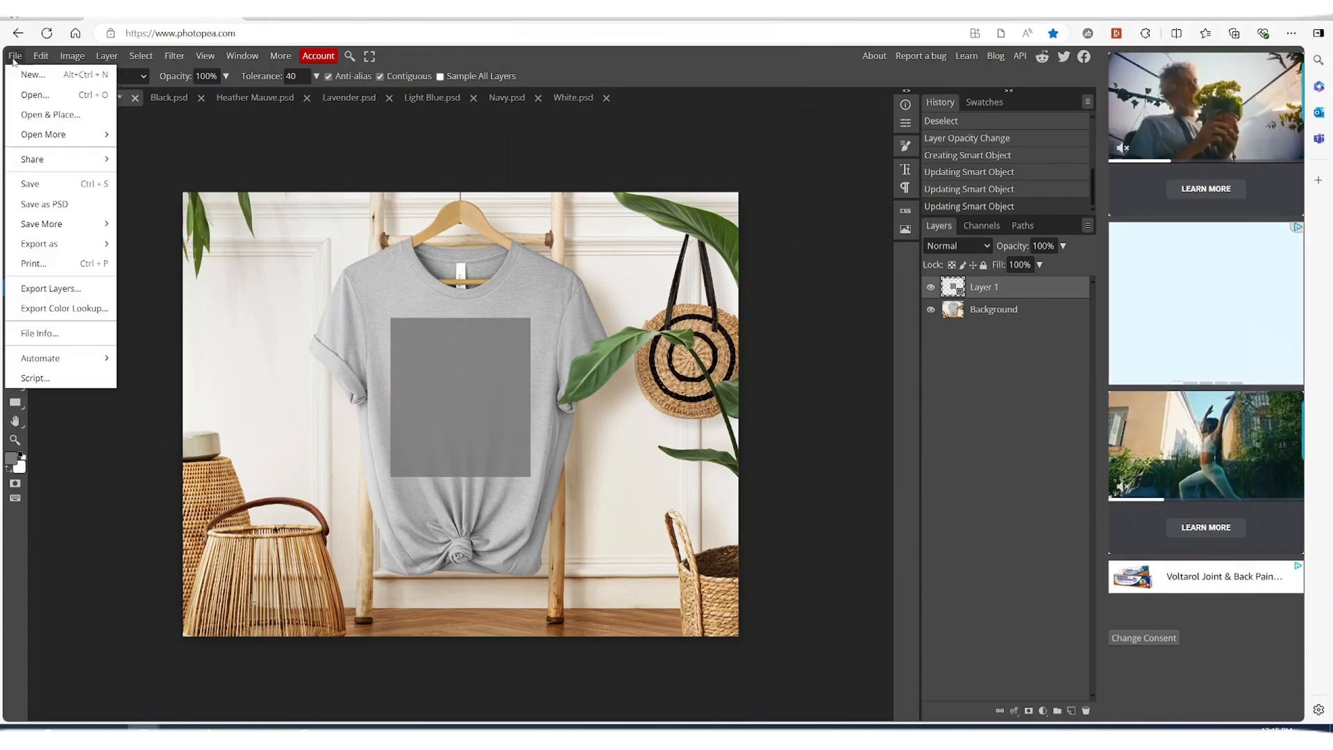
pyautogui.click(42, 204)
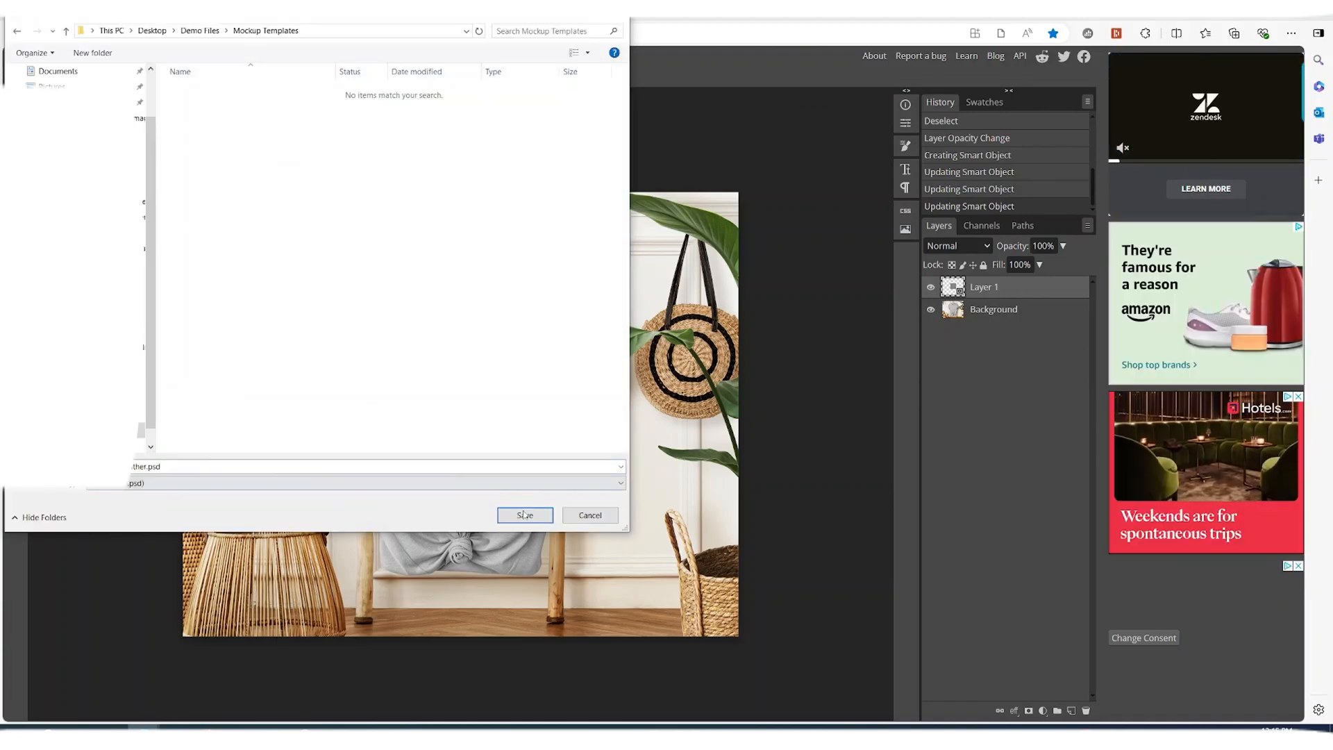
pyautogui.click(525, 515)
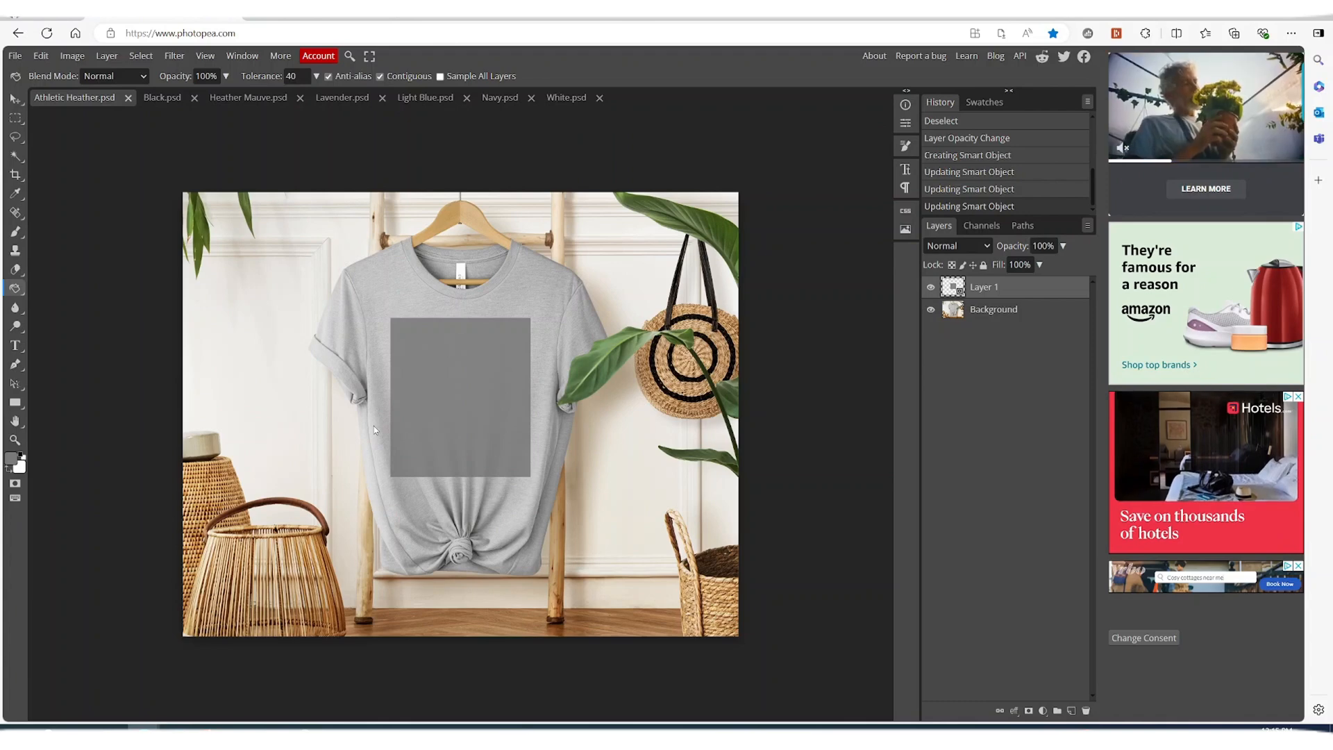
# Step: Copy the grey smart object layer from Athletic Heather.psd and paste it into Black.psd
pyautogui.click(1020, 313)
pyautogui.click(1032, 289)
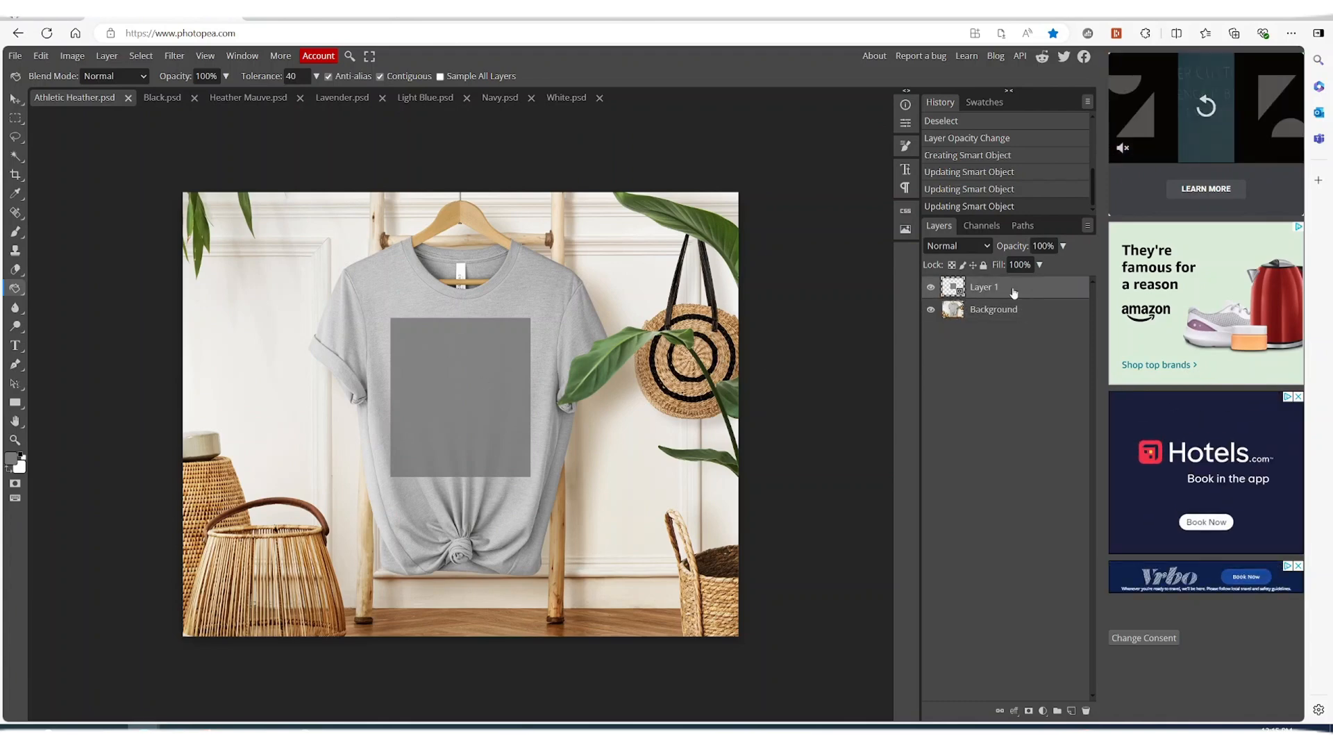
pyautogui.click(43, 56)
pyautogui.click(60, 186)
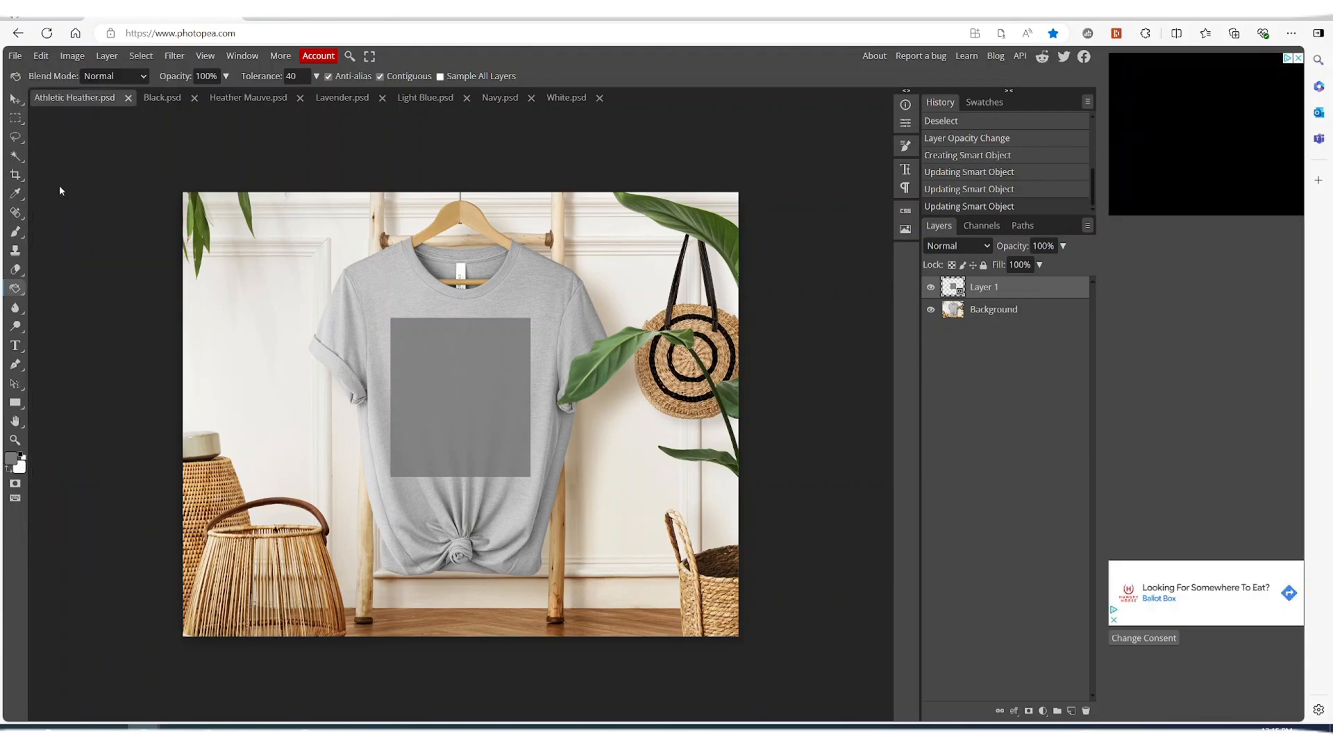
pyautogui.click(163, 100)
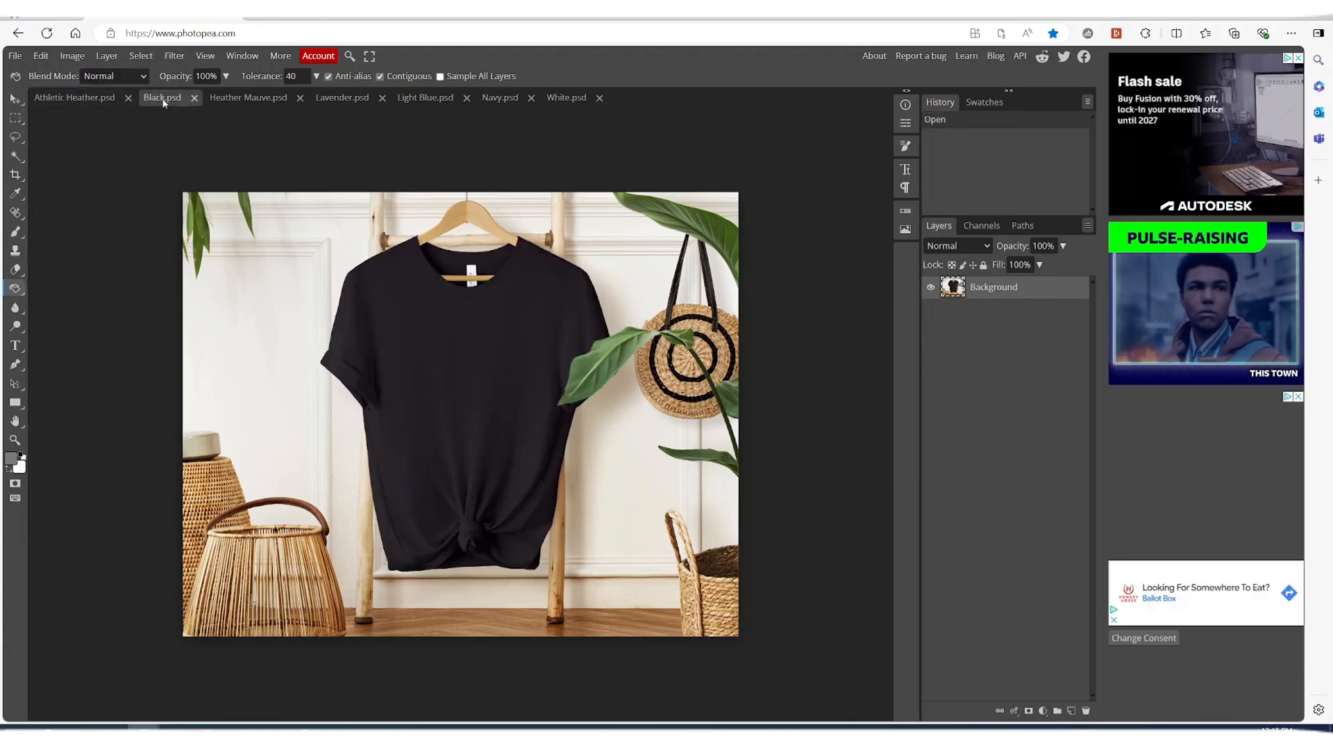
pyautogui.click(41, 55)
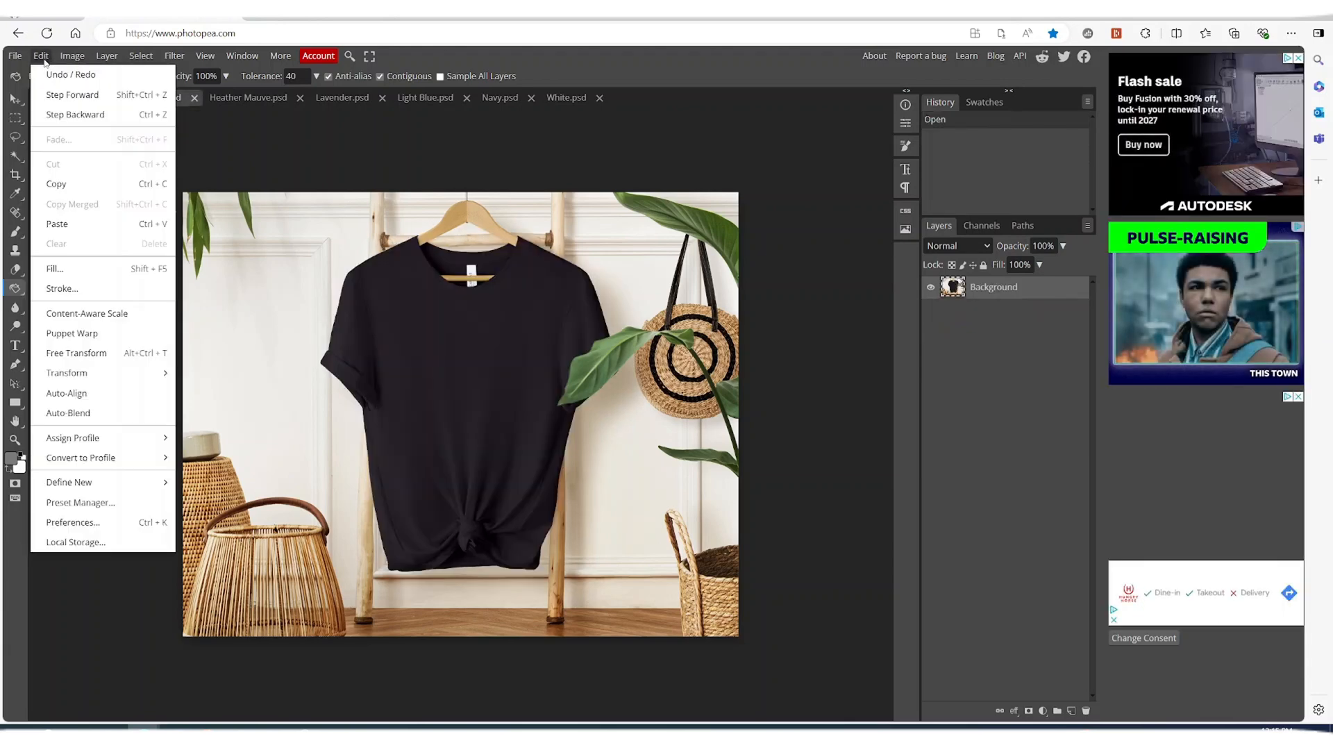
pyautogui.click(76, 227)
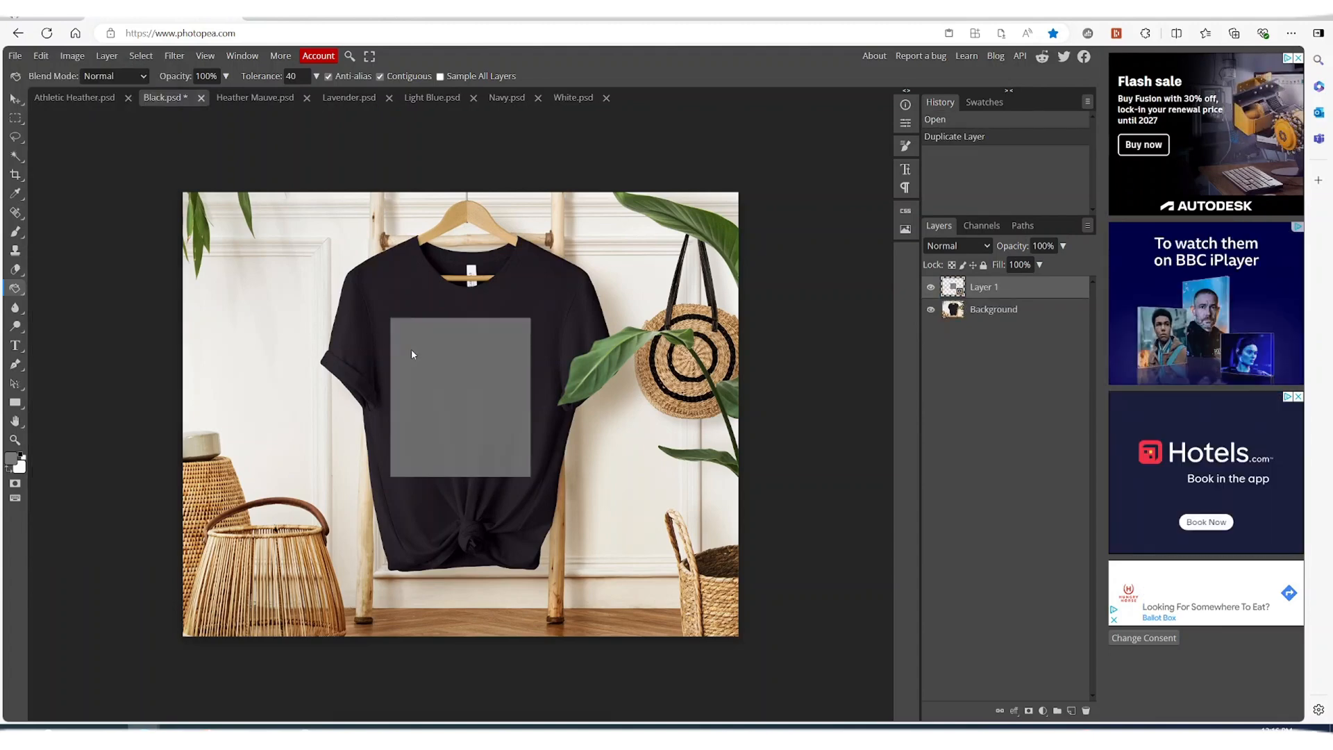
# Step: Move the pasted grey rectangle slightly with the Move tool to centre it on the black shirt
pyautogui.click(14, 99)
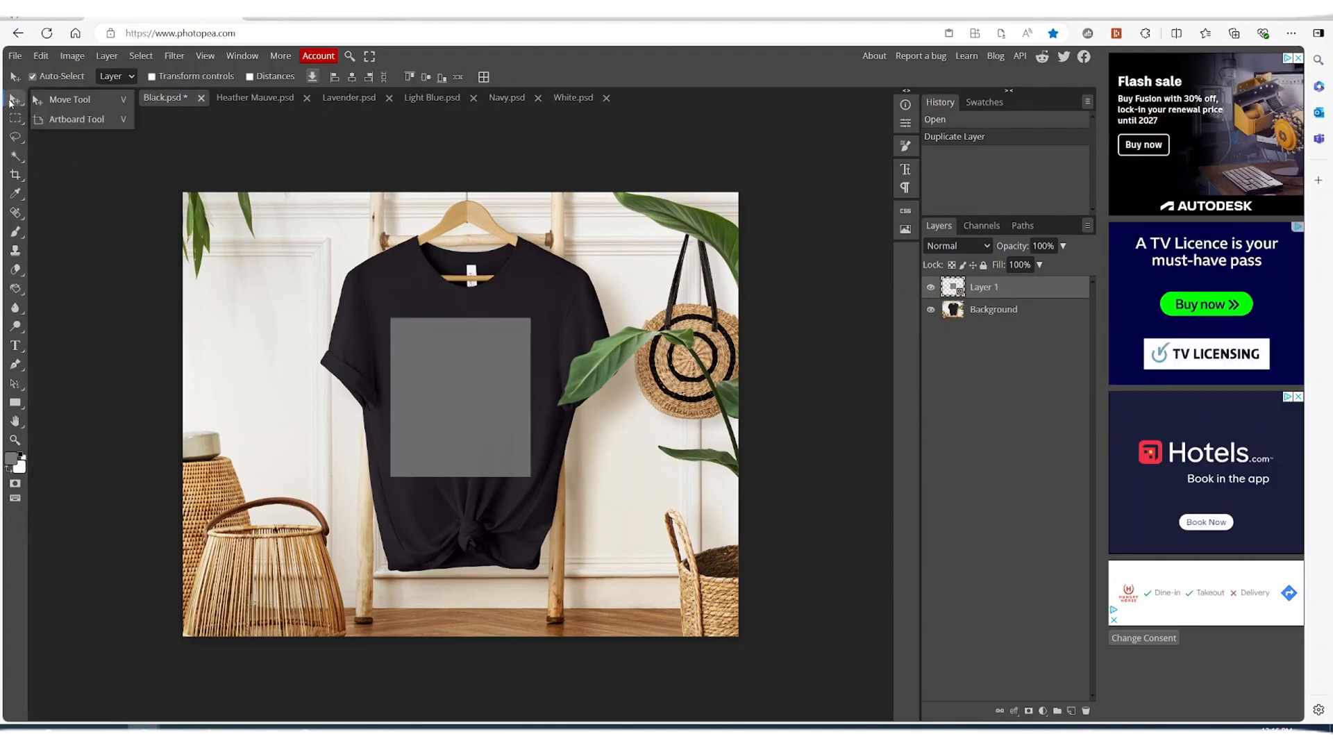
pyautogui.click(73, 99)
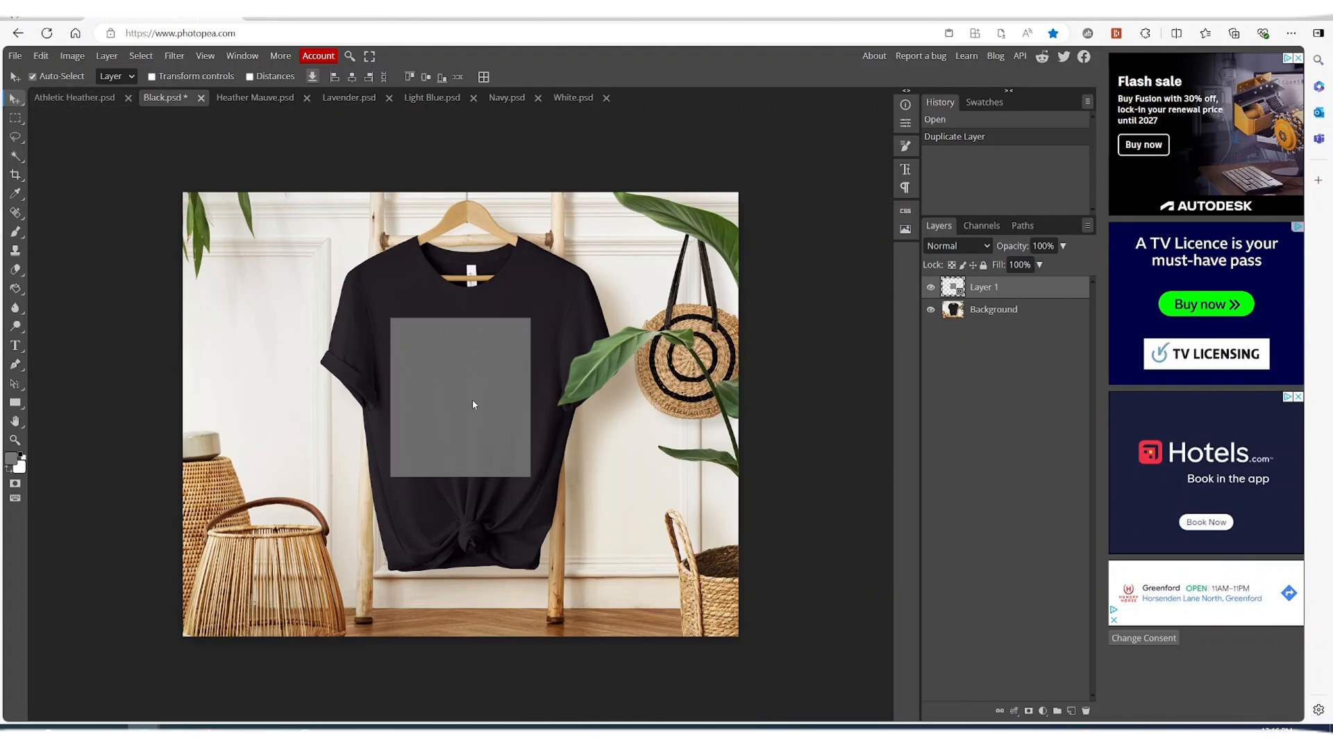
pyautogui.moveTo(472, 398); pyautogui.dragTo(473, 365)
# Step: Paste the grey smart object layer into Heather Mauve.psd, Lavender.psd and Light Blue.psd, centring it on the shirt
pyautogui.click(254, 98)
pyautogui.hotkey('ctrl', 'v')
pyautogui.click(355, 98)
pyautogui.hotkey('ctrl', 'v')
pyautogui.click(446, 97)
pyautogui.hotkey('ctrl', 'v')
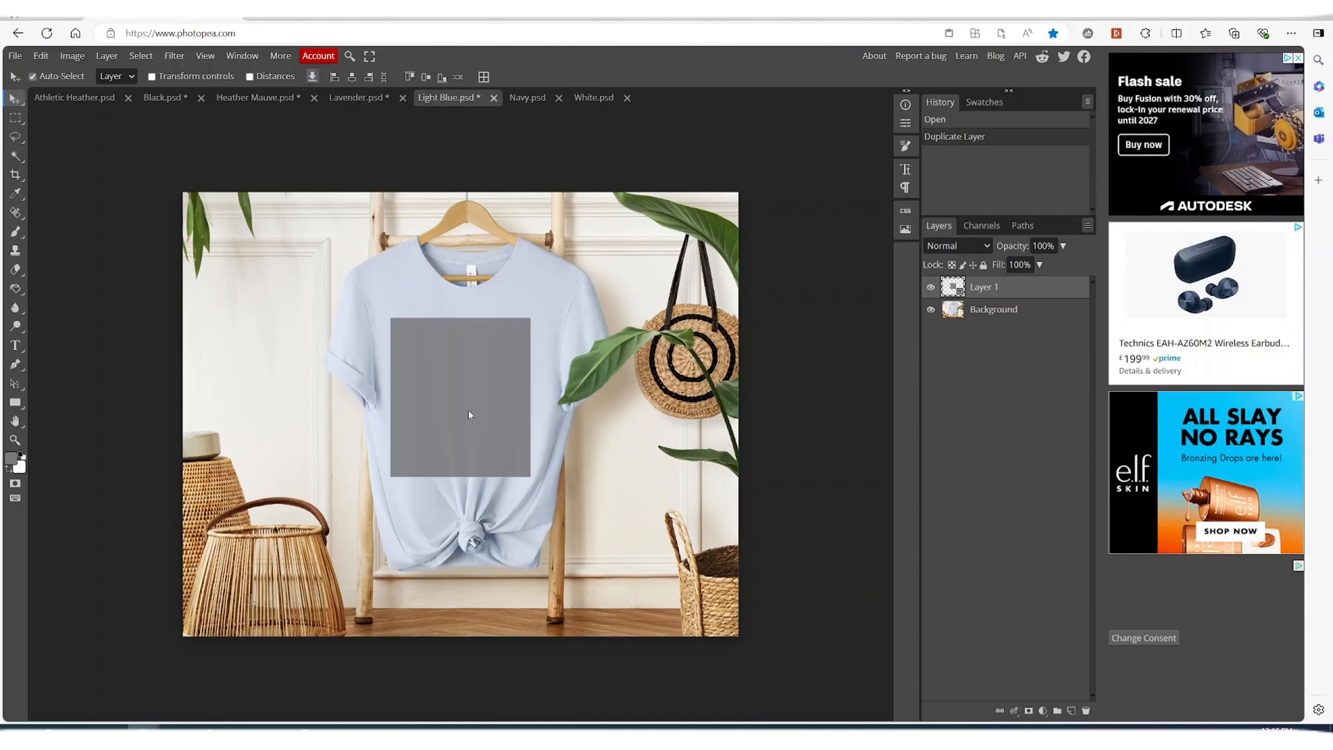
pyautogui.moveTo(467, 414); pyautogui.dragTo(478, 409)
# Step: Paste the grey smart object layer into Navy.psd and White.psd, centring it on the navy shirt's chest
pyautogui.click(528, 98)
pyautogui.hotkey('ctrl', 'v')
pyautogui.moveTo(459, 398); pyautogui.dragTo(477, 391)
pyautogui.click(600, 98)
pyautogui.hotkey('ctrl', 'v')
# Step: Close Athletic Heather.psd and save the Black mockup as a PSD in the Mockup Templates folder
pyautogui.click(74, 98)
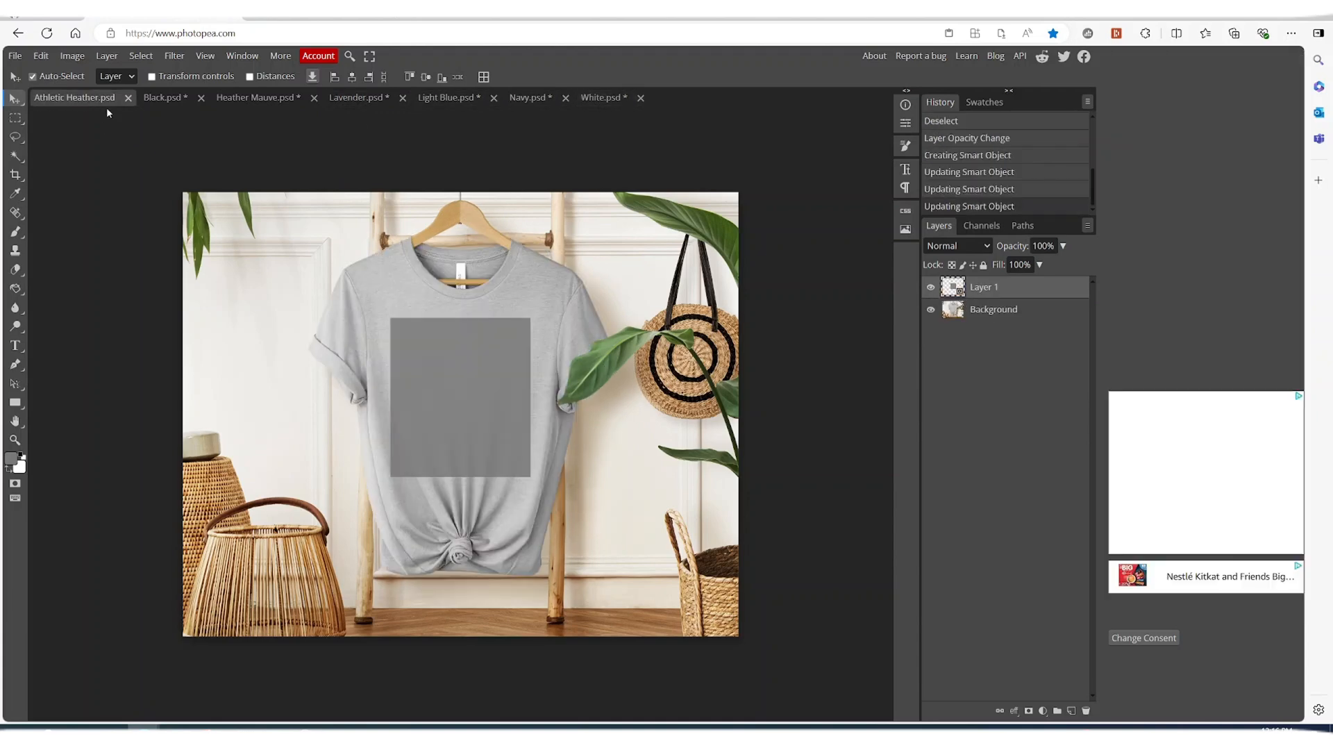
pyautogui.click(128, 98)
pyautogui.click(15, 55)
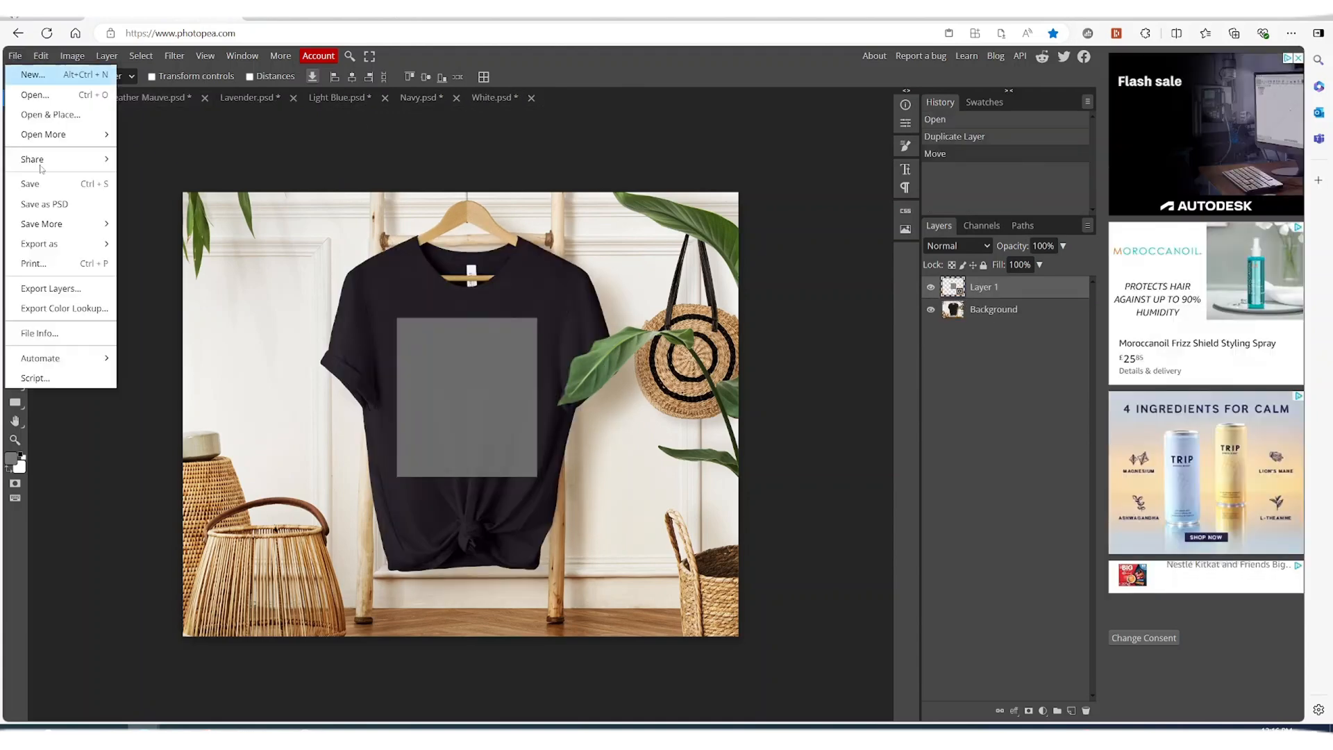
pyautogui.click(65, 203)
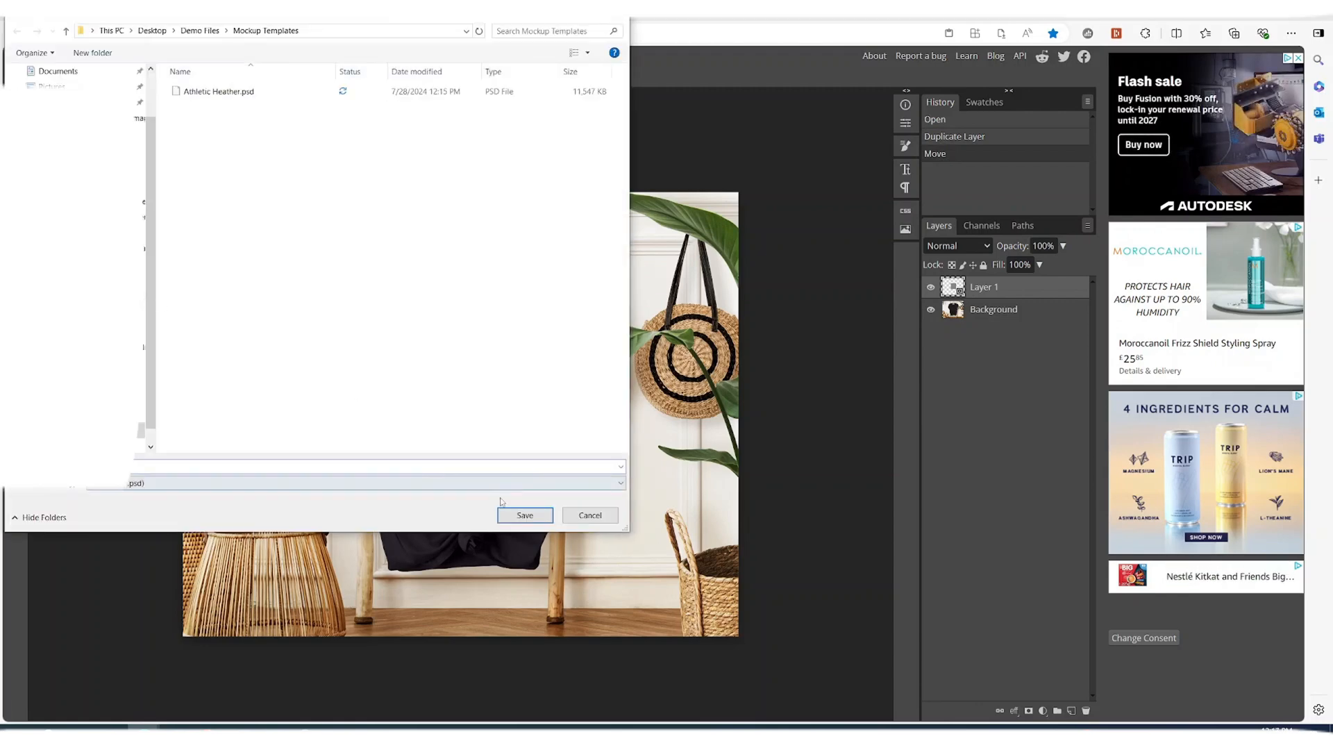
pyautogui.click(525, 515)
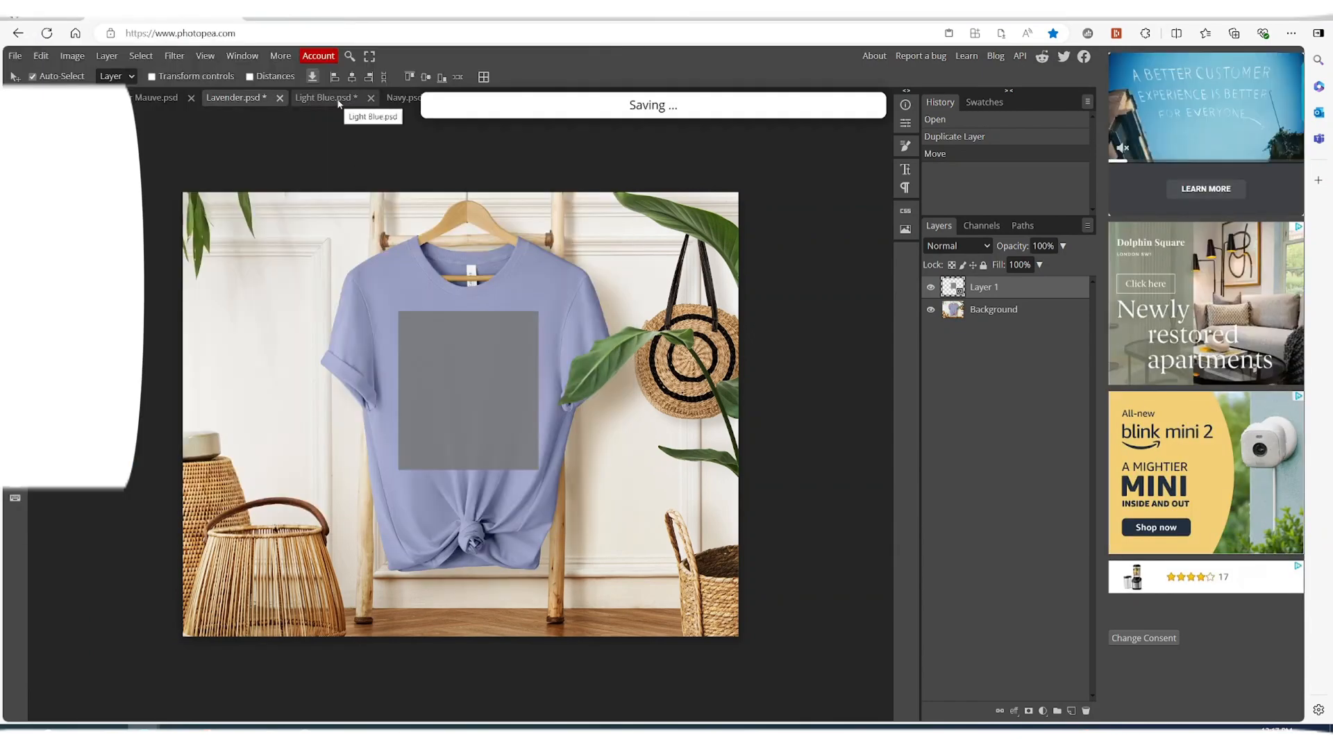
# Step: Save the Light Blue, Navy and White mockups as PSD files in the Mockup Templates folder
pyautogui.click(338, 103)
pyautogui.hotkey('ctrl', 's')
pyautogui.click(525, 515)
pyautogui.click(395, 98)
pyautogui.hotkey('ctrl', 's')
pyautogui.click(525, 515)
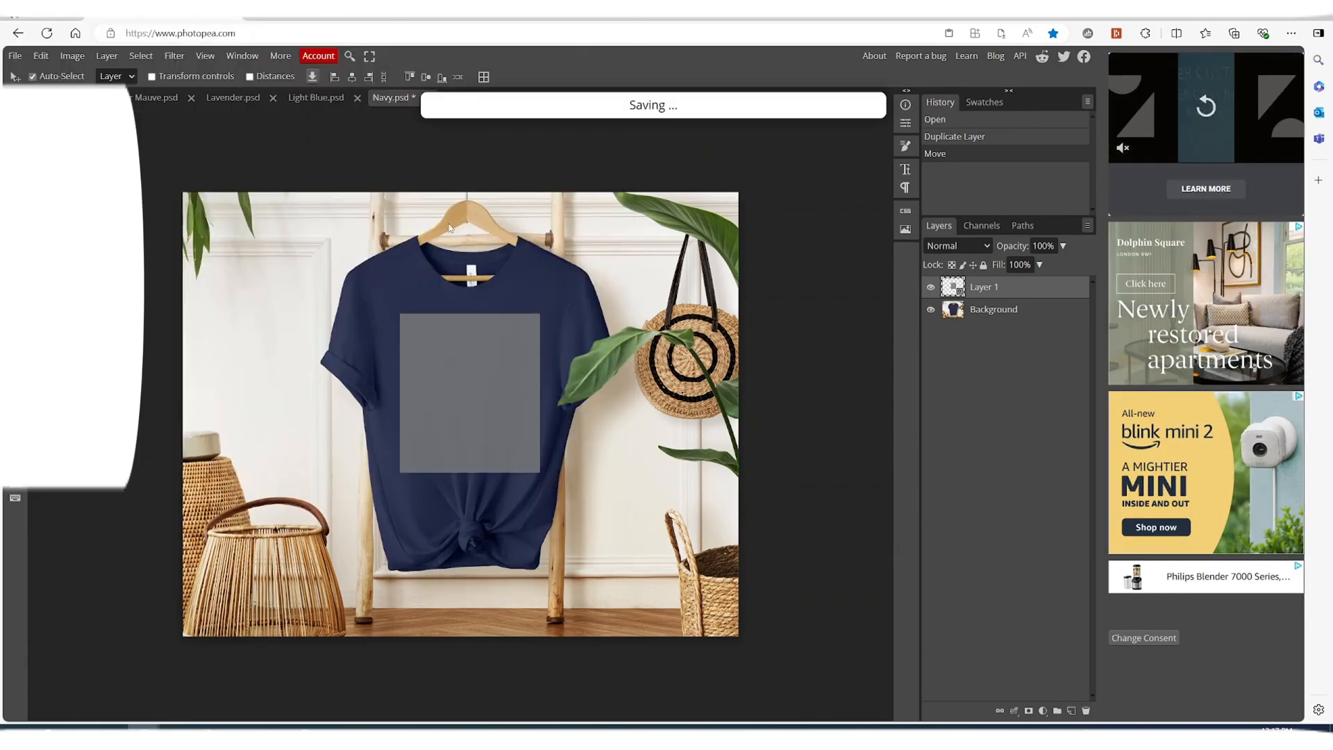
pyautogui.click(464, 98)
pyautogui.hotkey('ctrl', 's')
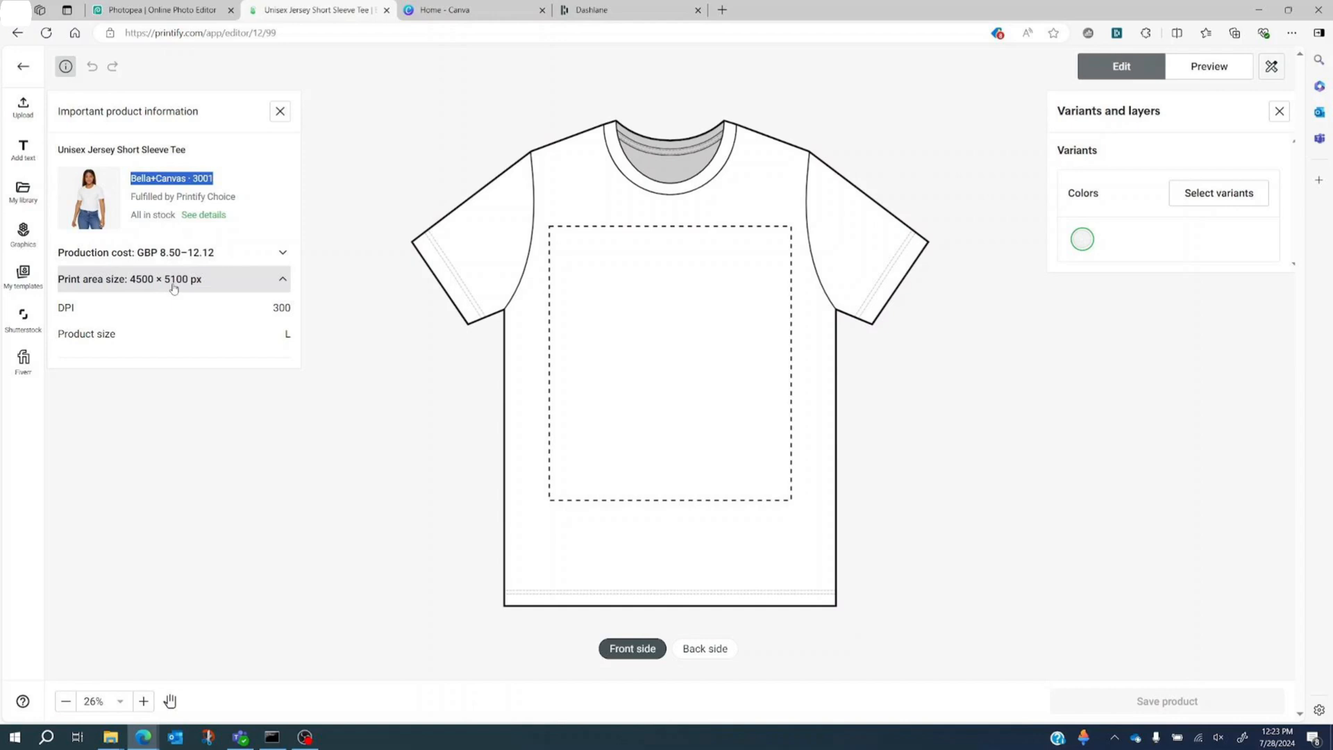
# Step: Switch to Canva, create a custom-size design of 4500 × 5100 px and name it BC3001 Batch 01
pyautogui.hotkey('ctrl', 'Tab')
pyautogui.click(1193, 69)
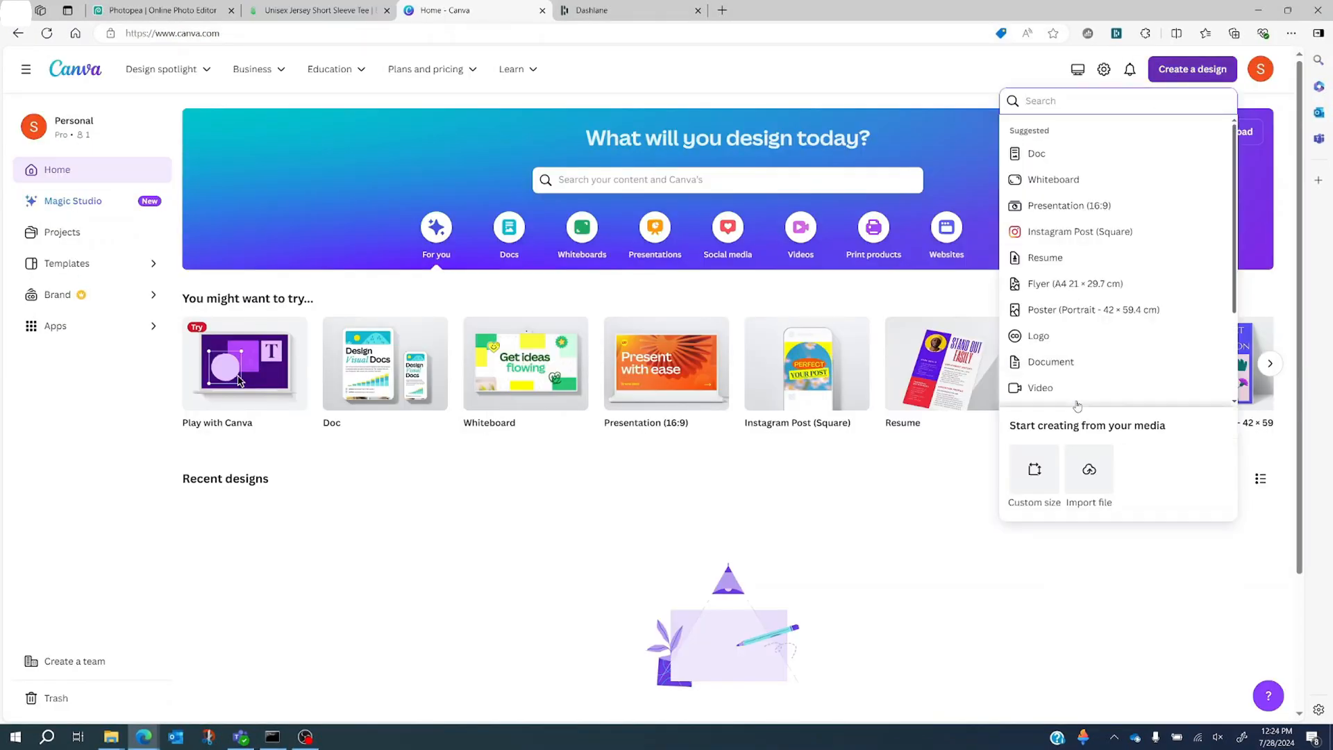
pyautogui.click(1040, 476)
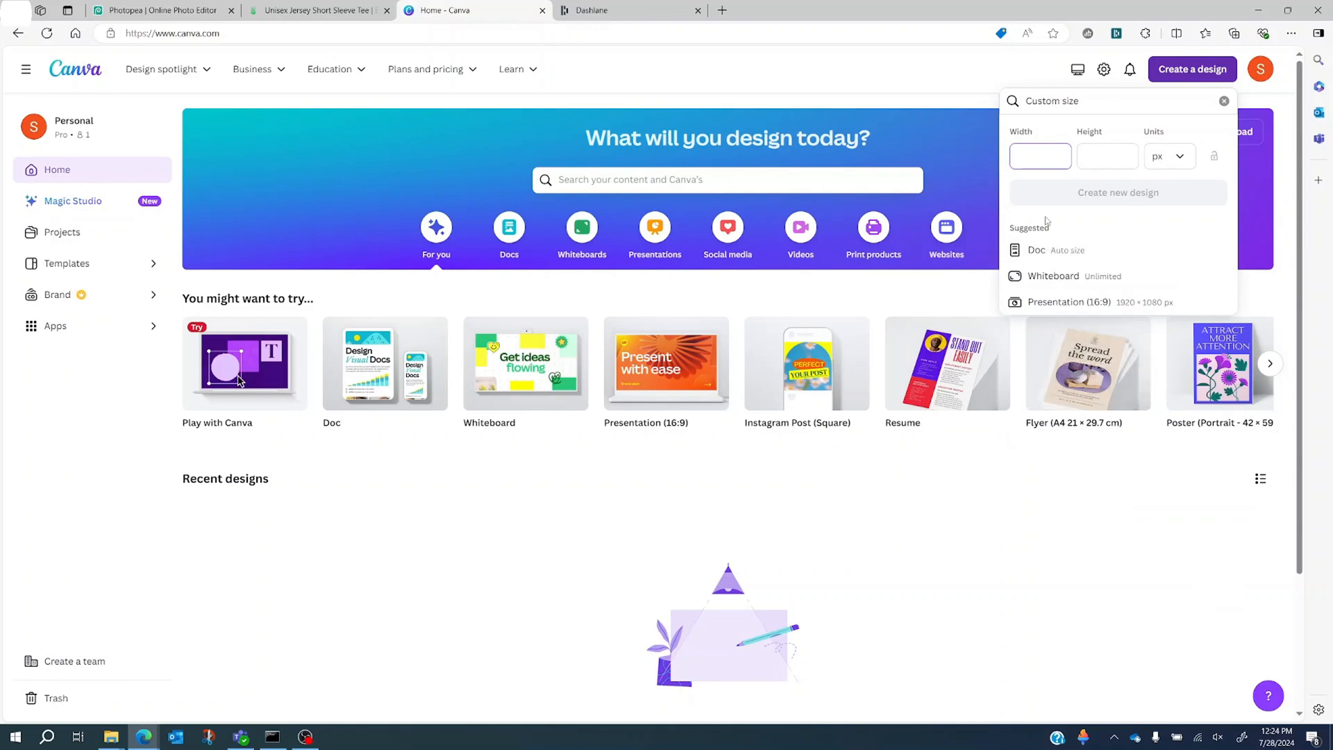
pyautogui.click(1106, 156)
pyautogui.write('5100')
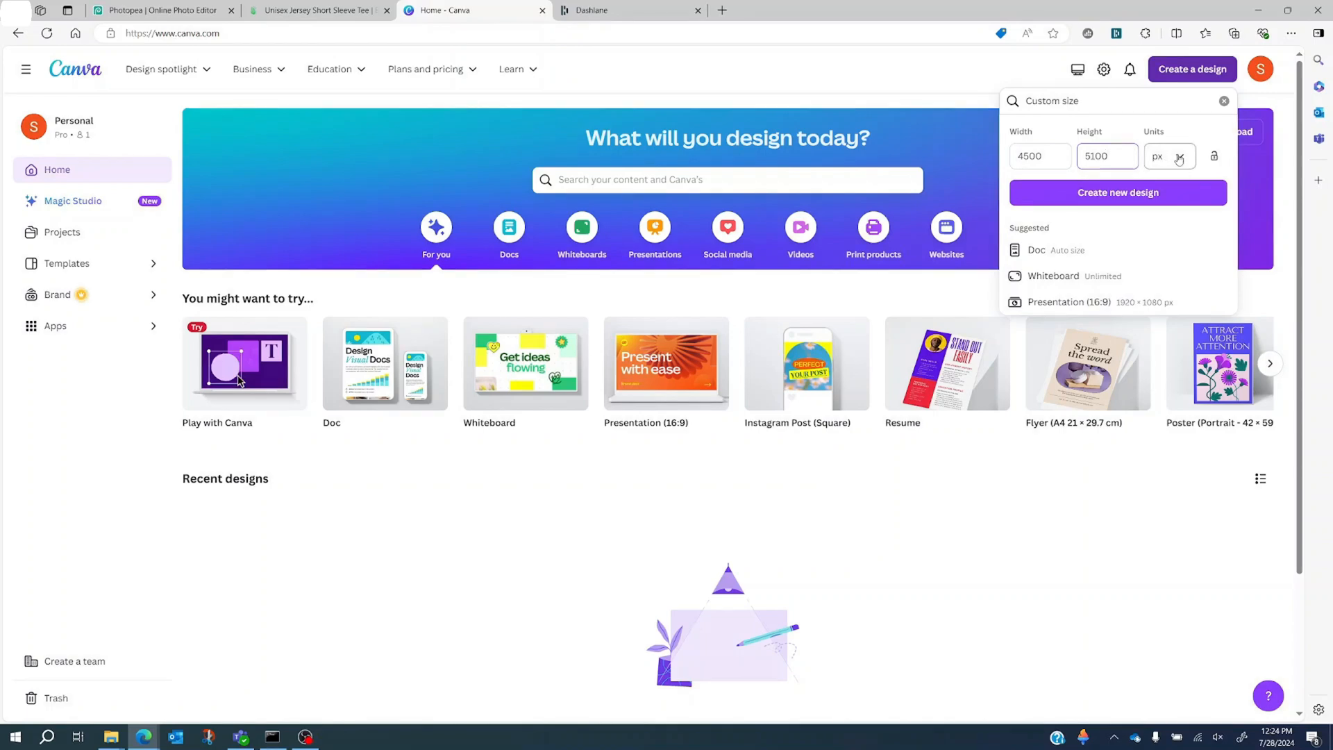
pyautogui.click(1171, 189)
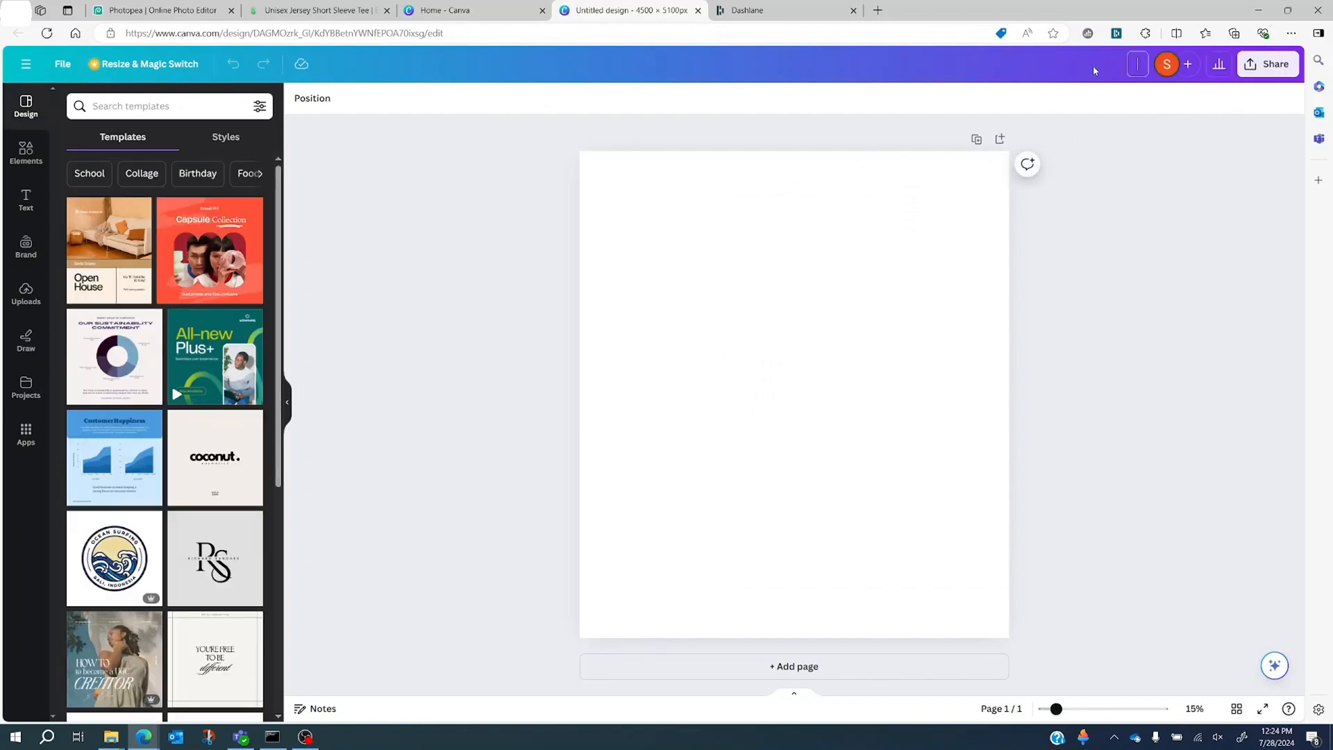
pyautogui.write('BC3001 Batch 01')
# Step: Upload all the PNG designs from the Sample Designs folder to the Canva uploads
pyautogui.click(28, 298)
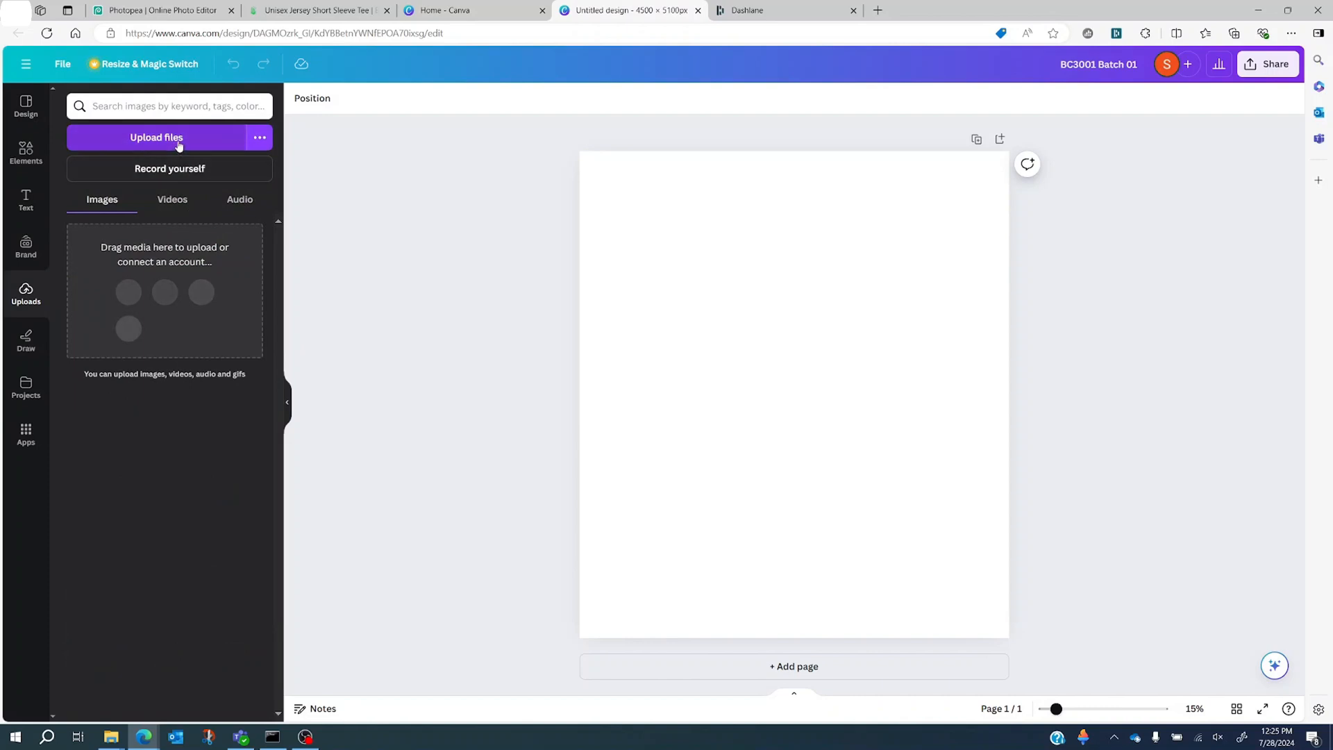
pyautogui.moveTo(118, 738)
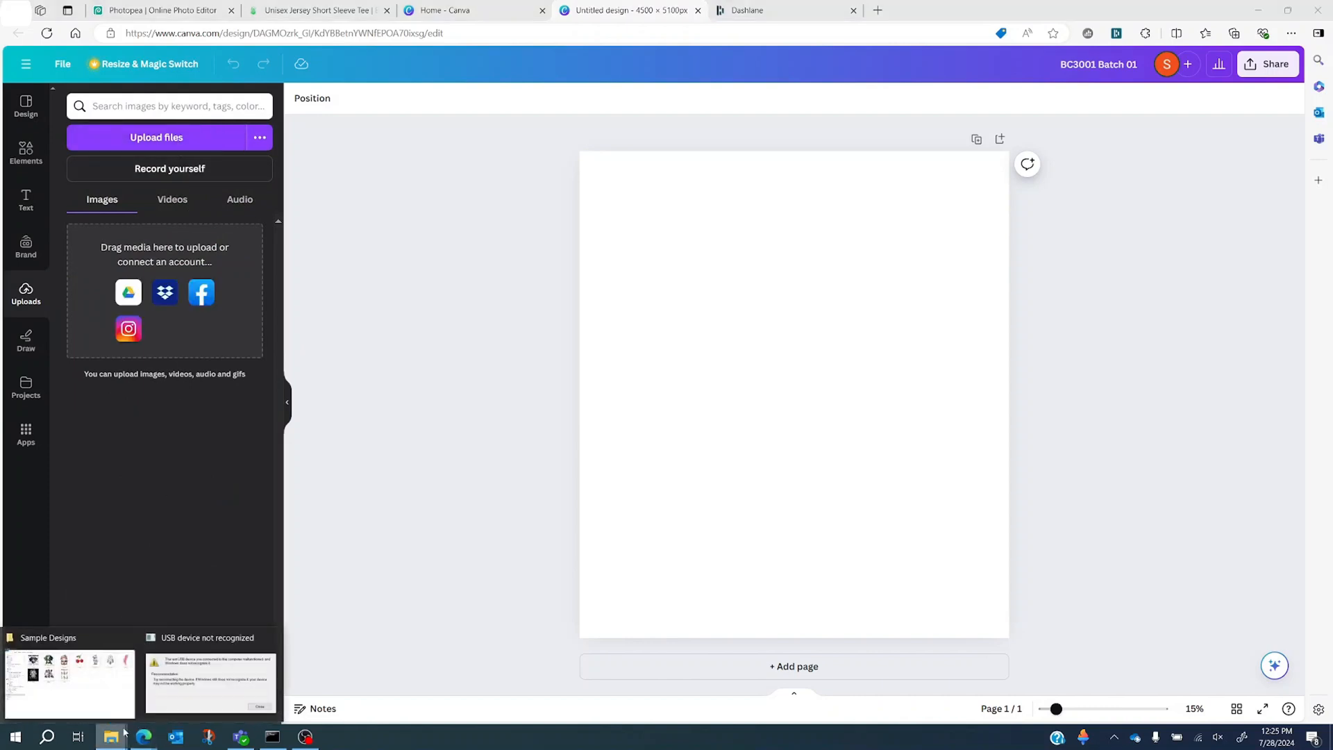
pyautogui.click(105, 694)
pyautogui.moveTo(292, 415); pyautogui.dragTo(1329, 59)
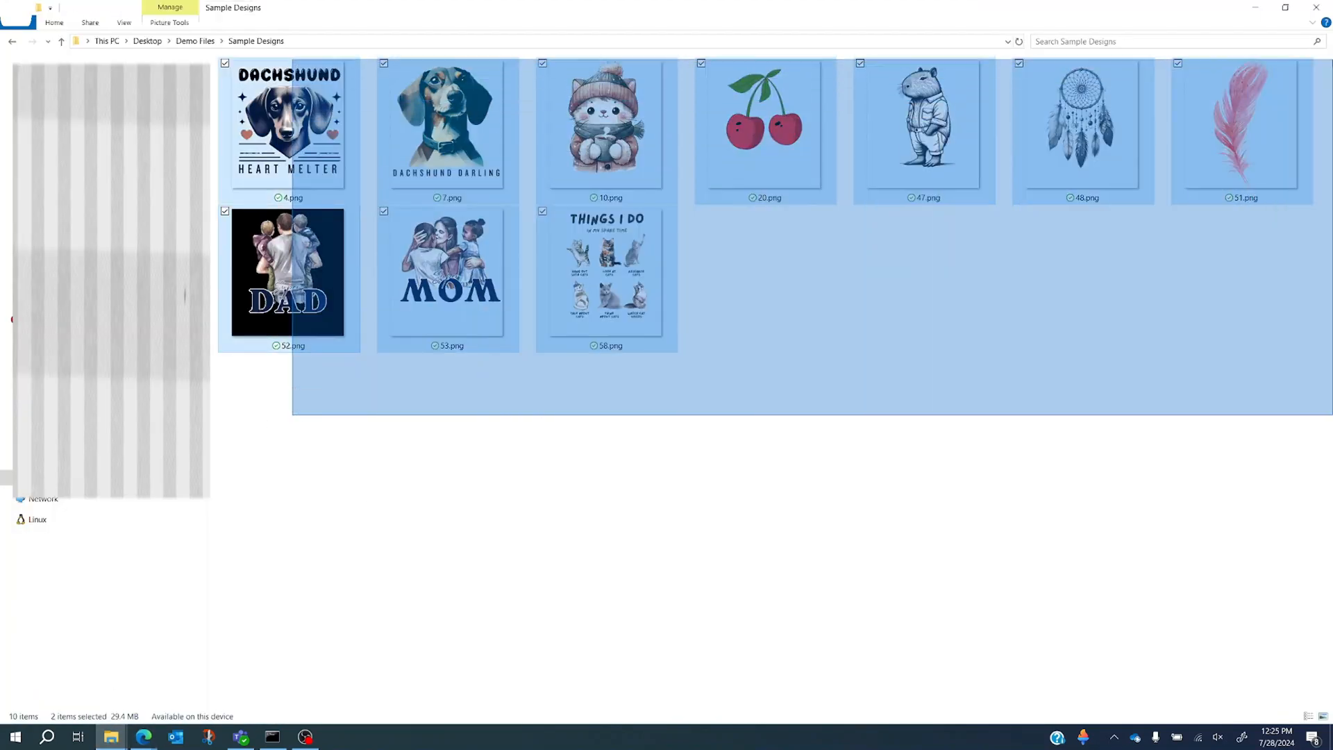
pyautogui.moveTo(287, 278); pyautogui.dragTo(144, 316)
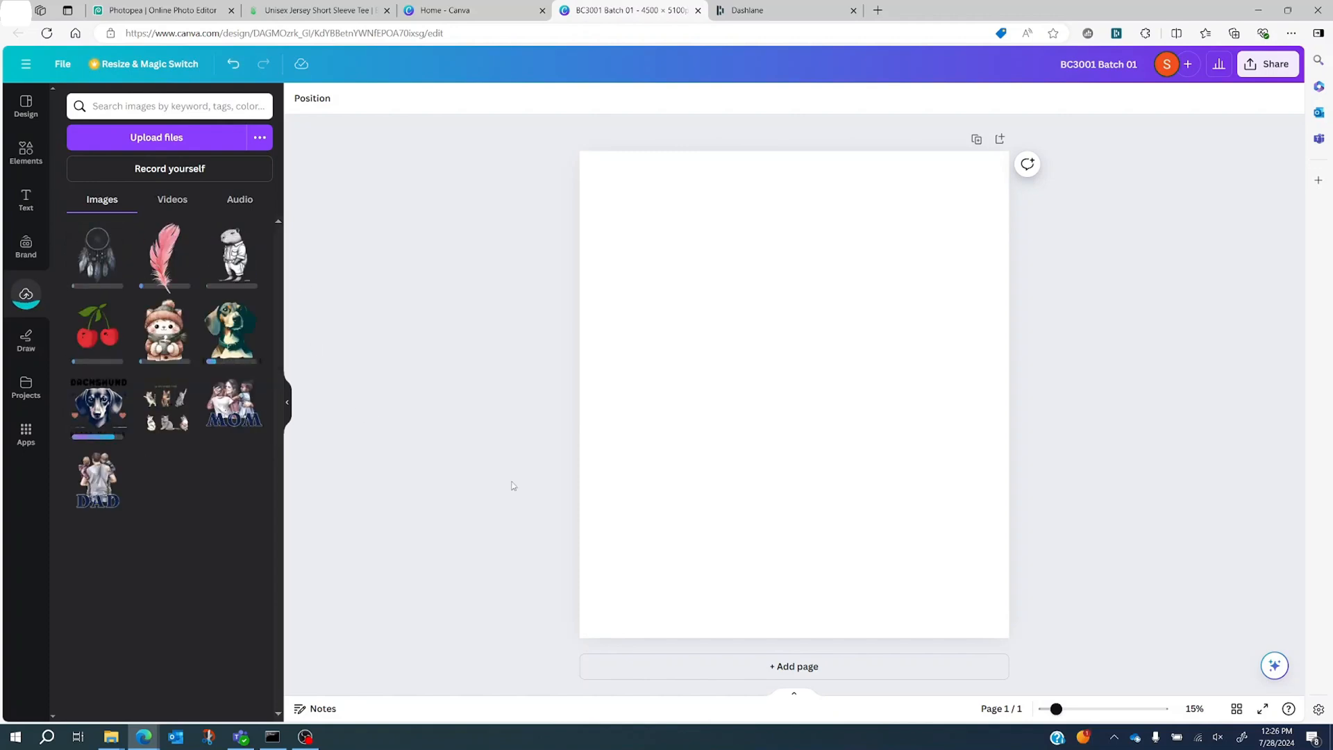
# Step: Place the Super Dad design on page 1, enlarge it to nearly fill the page and centre it
pyautogui.click(98, 498)
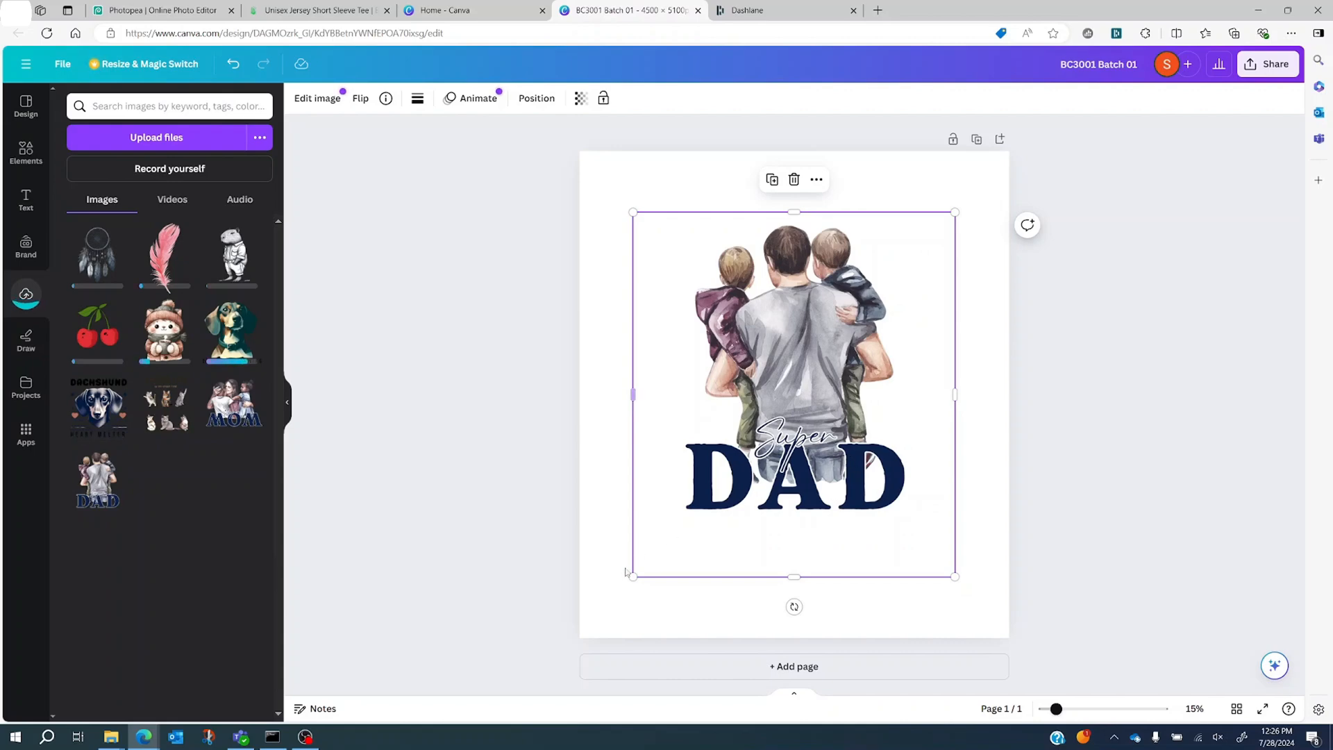
pyautogui.moveTo(804, 505); pyautogui.dragTo(751, 444)
pyautogui.moveTo(902, 516); pyautogui.dragTo(1077, 716)
pyautogui.moveTo(861, 445); pyautogui.dragTo(827, 445)
pyautogui.moveTo(1044, 152); pyautogui.dragTo(1016, 154)
pyautogui.click(1113, 362)
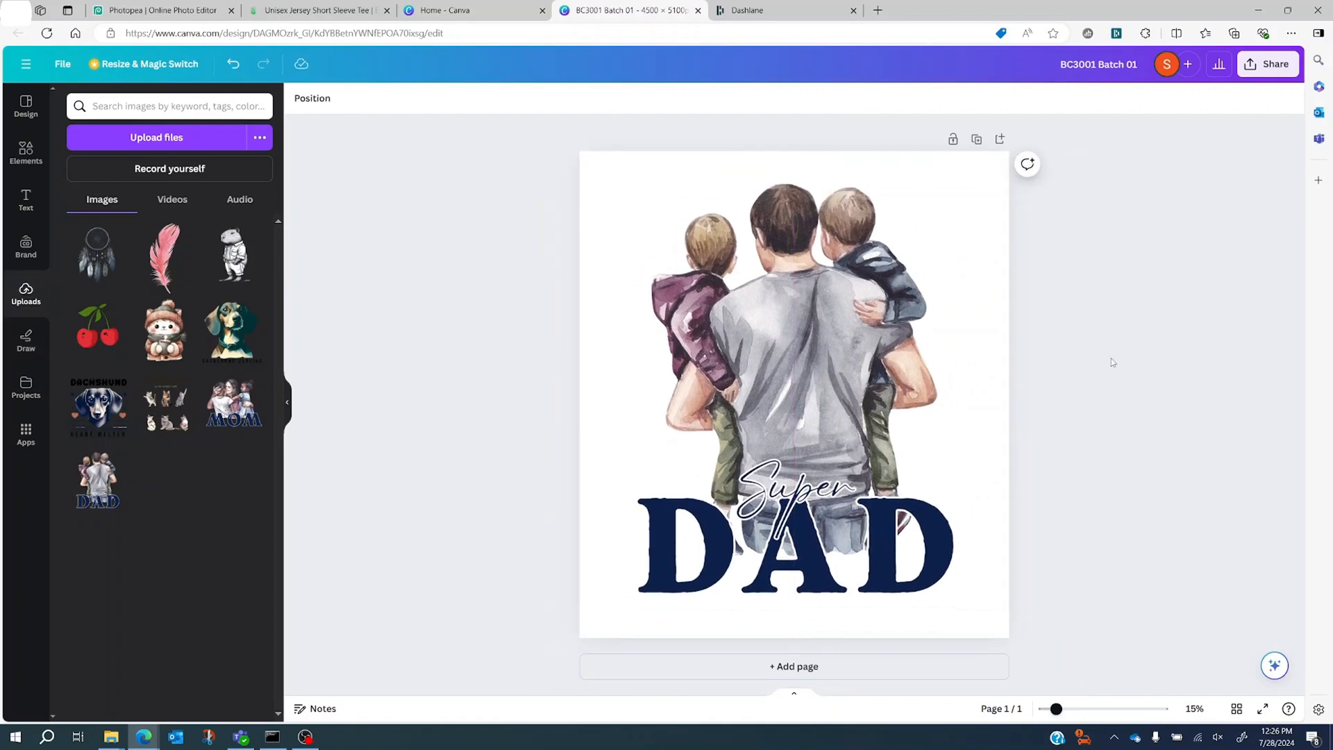
pyautogui.click(995, 472)
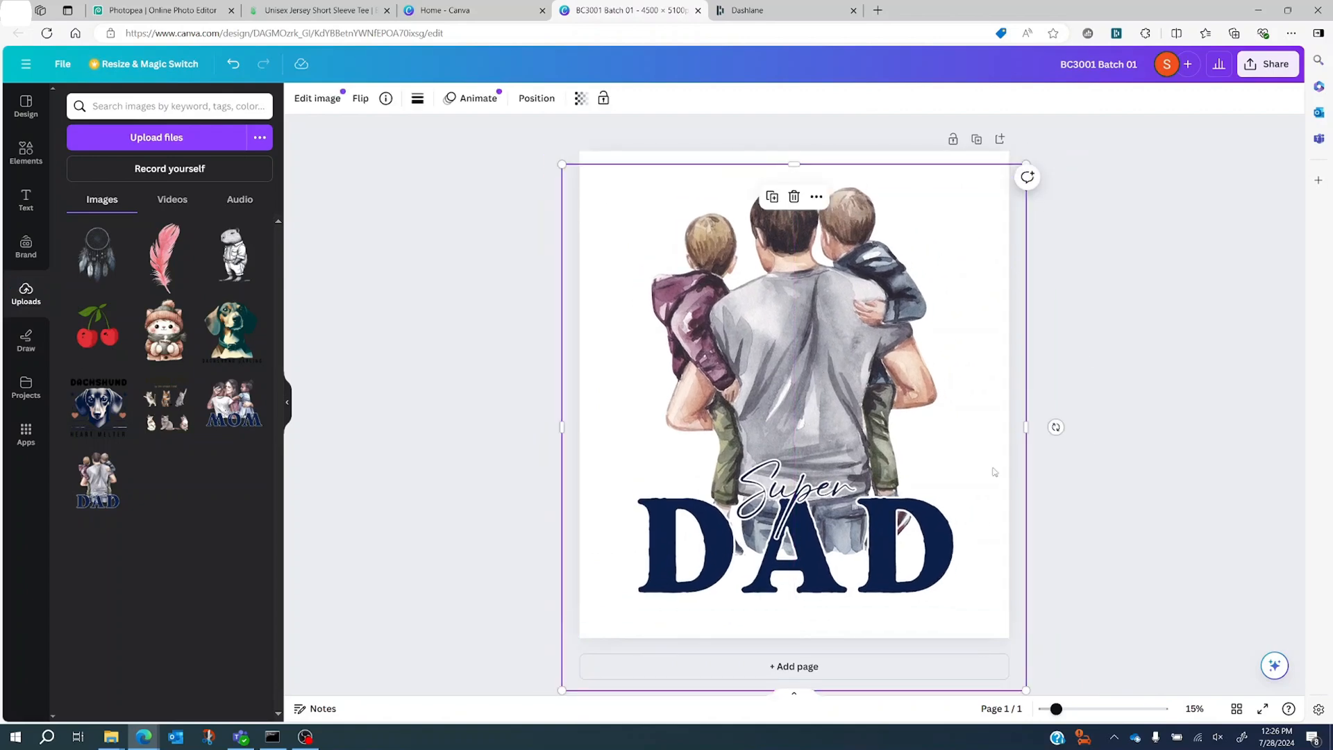
pyautogui.click(1116, 444)
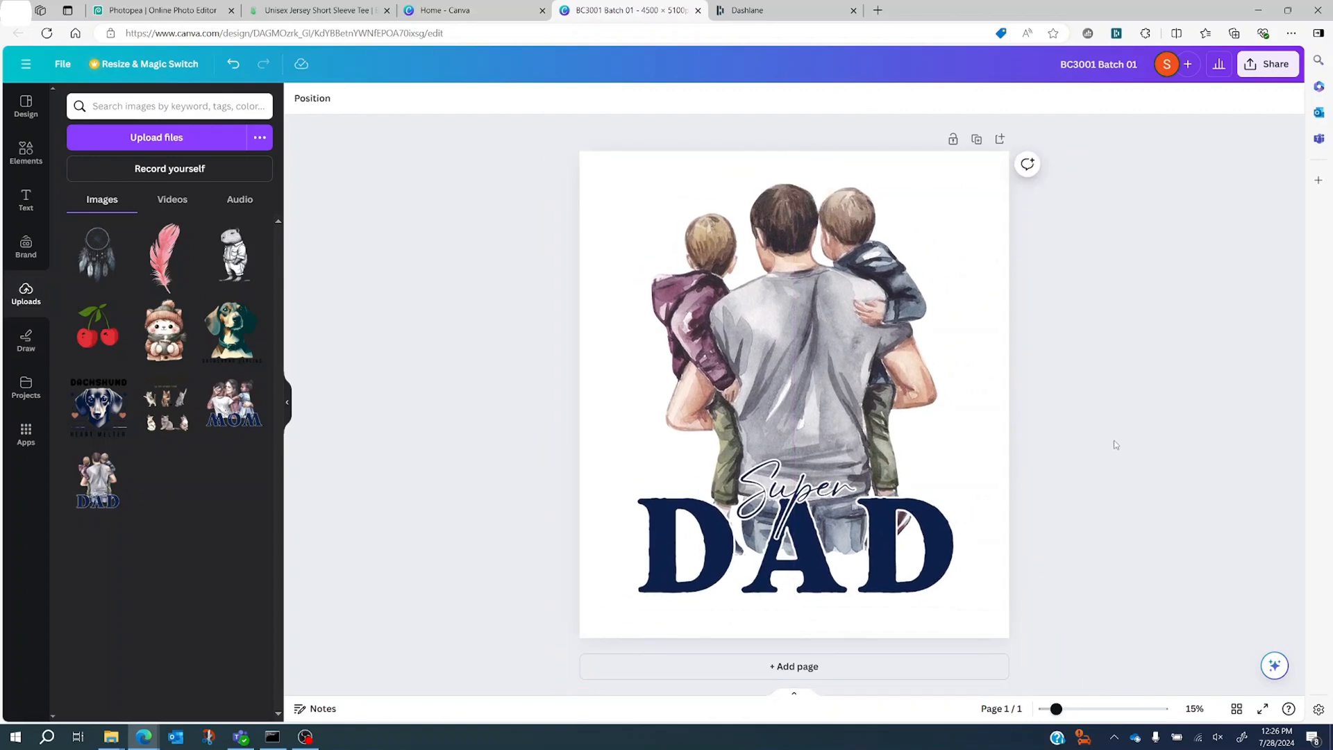
# Step: Add page 2 with the Mom design, enlarged and centred to span the page width
pyautogui.click(851, 672)
pyautogui.click(234, 403)
pyautogui.moveTo(955, 577); pyautogui.dragTo(1104, 719)
pyautogui.moveTo(861, 444); pyautogui.dragTo(777, 387)
pyautogui.click(1105, 429)
# Step: Add page 3 with the "Things I do in my spare time" cats design, enlarged to fill the page
pyautogui.click(794, 667)
pyautogui.click(166, 409)
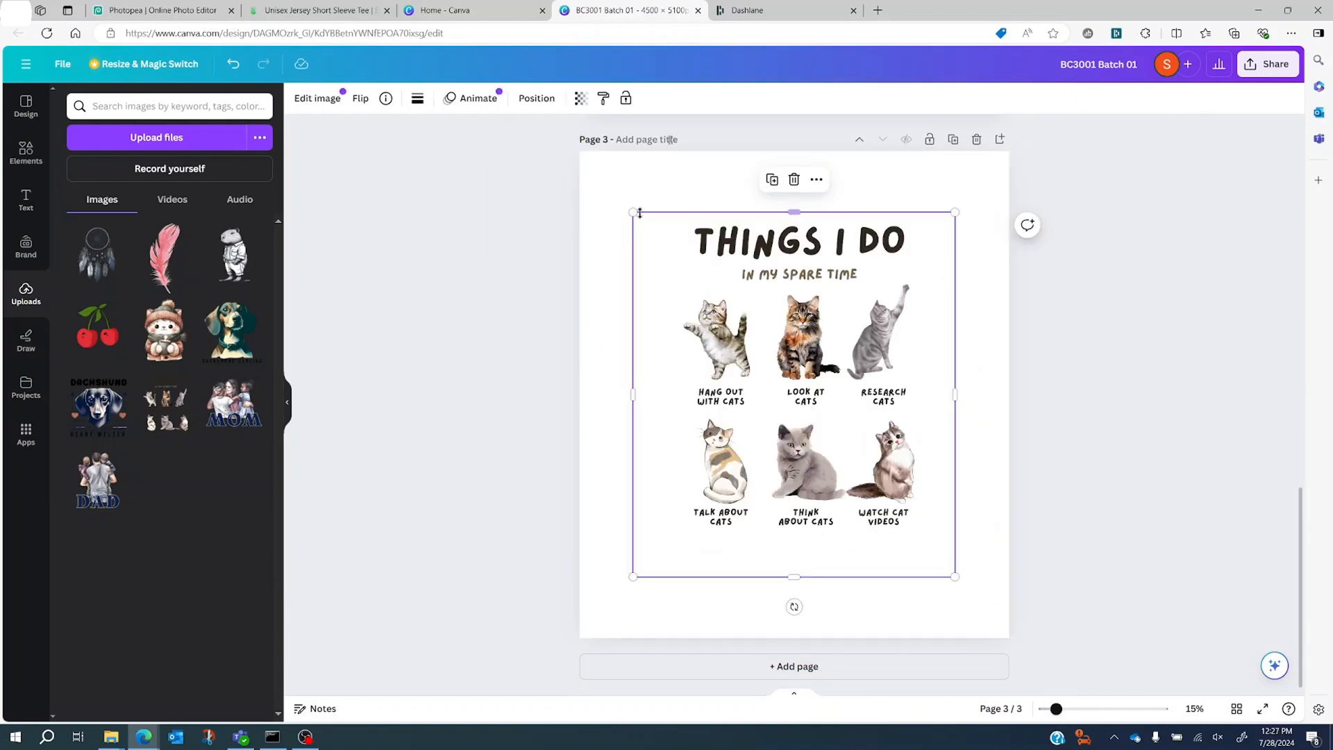
pyautogui.moveTo(634, 212); pyautogui.dragTo(580, 153)
pyautogui.moveTo(955, 576); pyautogui.dragTo(1071, 705)
# Step: Add page 4 with the Dachshund Heart Melter design, stretched to the page corners
pyautogui.click(794, 666)
pyautogui.click(97, 408)
pyautogui.moveTo(634, 212); pyautogui.dragTo(579, 151)
pyautogui.moveTo(955, 576); pyautogui.dragTo(1007, 636)
# Step: Add page 5 with the Dachshund Darling design and page 6 with the winter cat design, enlarging the cat
pyautogui.click(793, 666)
pyautogui.click(233, 332)
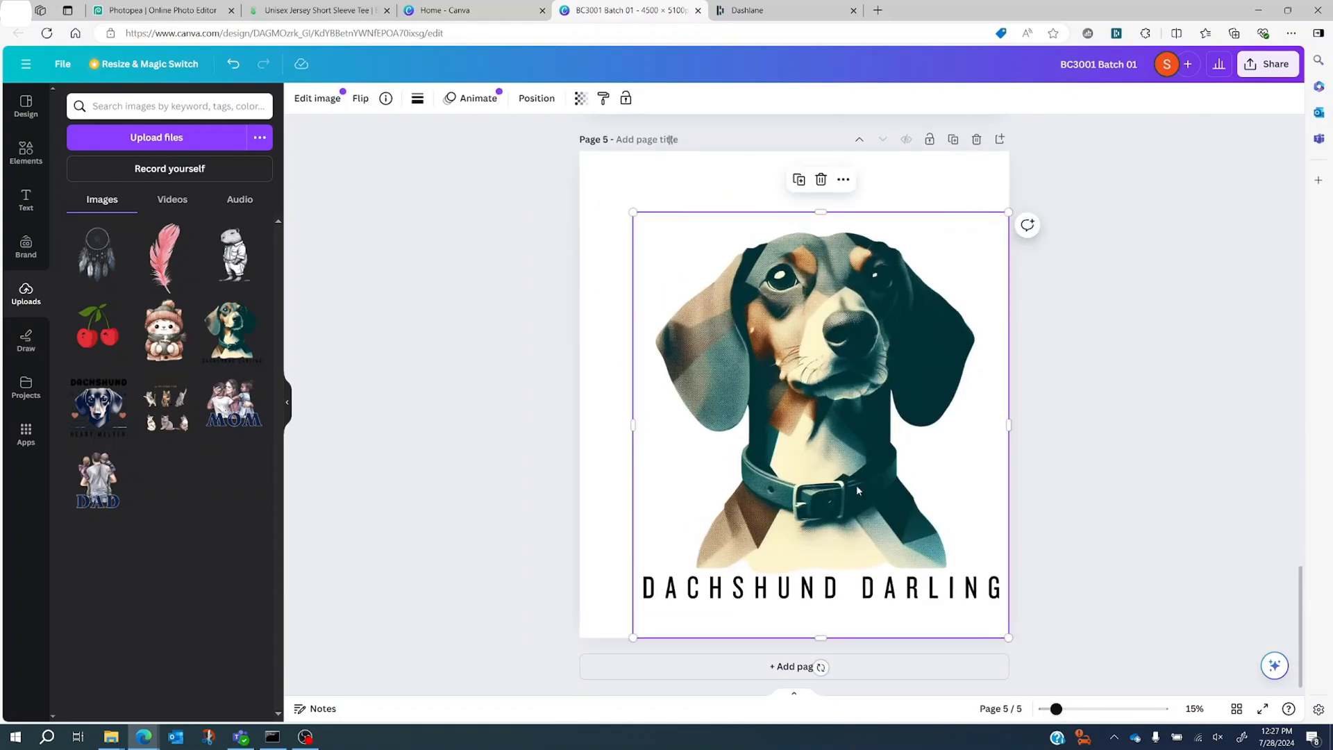
pyautogui.click(793, 667)
pyautogui.click(166, 331)
pyautogui.moveTo(955, 577); pyautogui.dragTo(1045, 673)
# Step: Add page 7 with the cherries design and page 8 with the capybara design
pyautogui.click(794, 667)
pyautogui.click(97, 326)
pyautogui.click(794, 667)
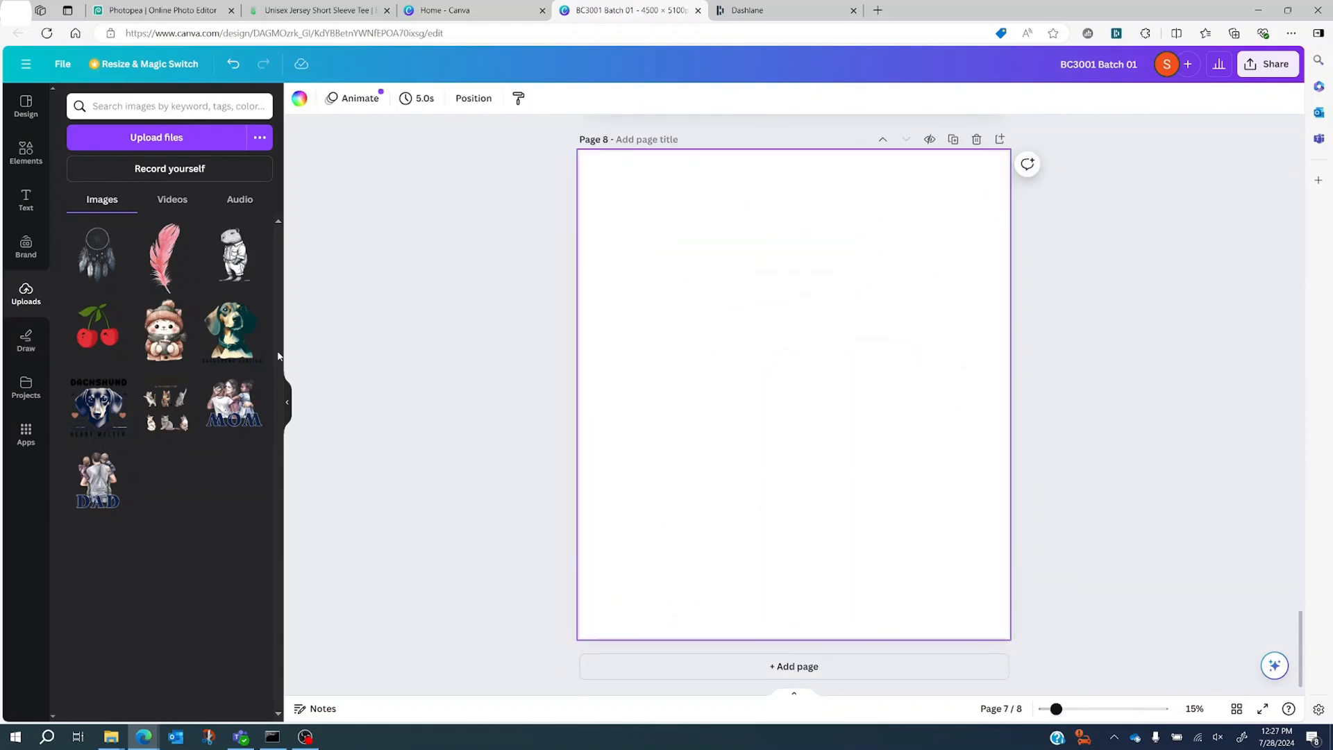
pyautogui.click(234, 253)
# Step: Add page 9 with the pink feather design and enlarge it from the page's upper-left corner
pyautogui.click(793, 666)
pyautogui.click(166, 256)
pyautogui.moveTo(633, 212); pyautogui.dragTo(580, 153)
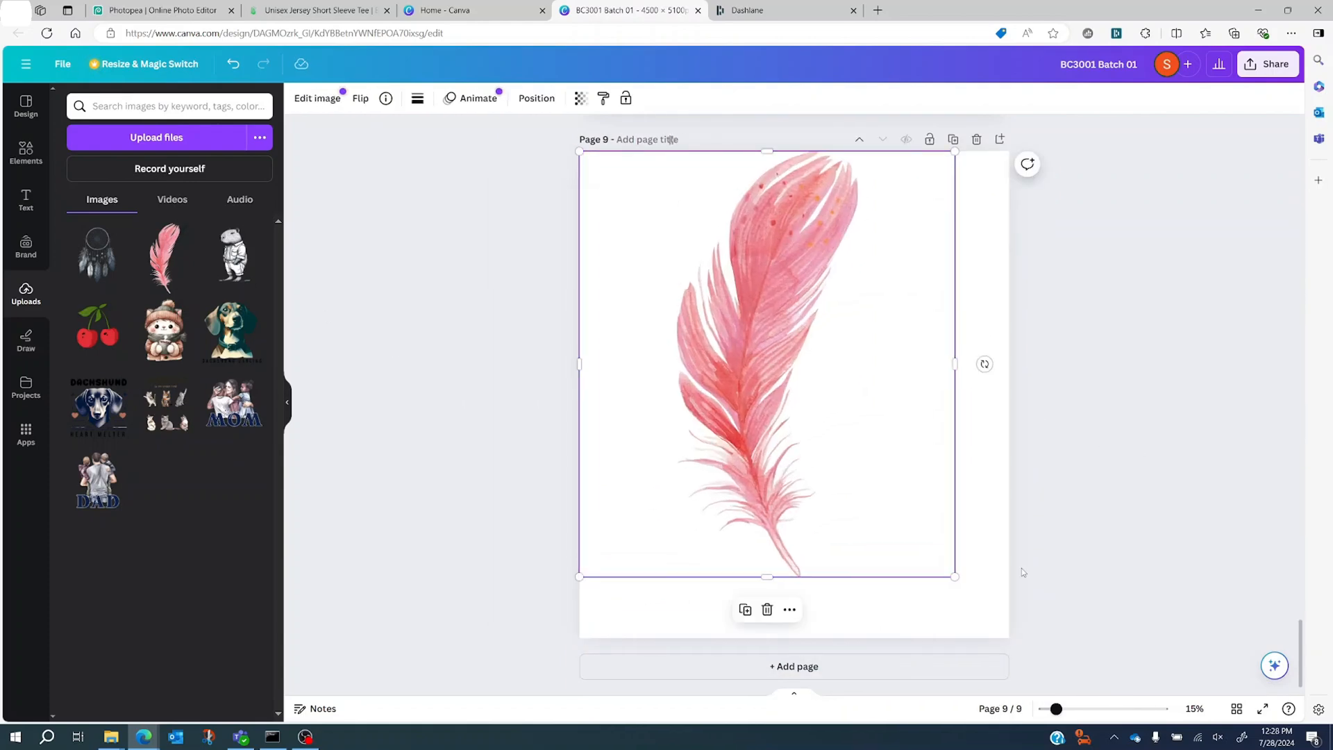
# Step: Add page 10 with the dreamcatcher design, try enlarging it towards the page corners and undo the last resize
pyautogui.click(793, 667)
pyautogui.click(97, 254)
pyautogui.moveTo(955, 577); pyautogui.dragTo(1009, 637)
pyautogui.moveTo(632, 212); pyautogui.dragTo(588, 156)
pyautogui.hotkey('ctrl', 'z')
# Step: Show all the design's pages in grid view with no page selected
pyautogui.scroll(20, 1111, 417)
pyautogui.click(1237, 709)
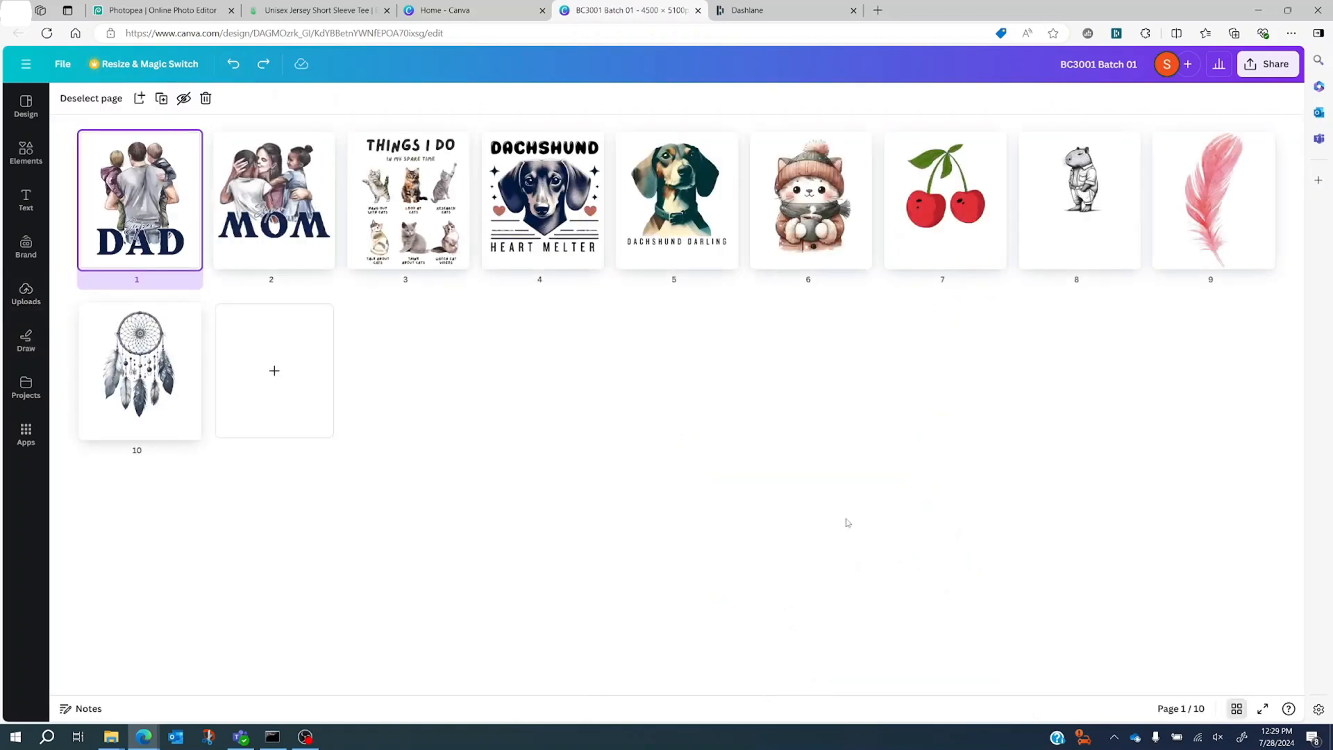
pyautogui.click(846, 523)
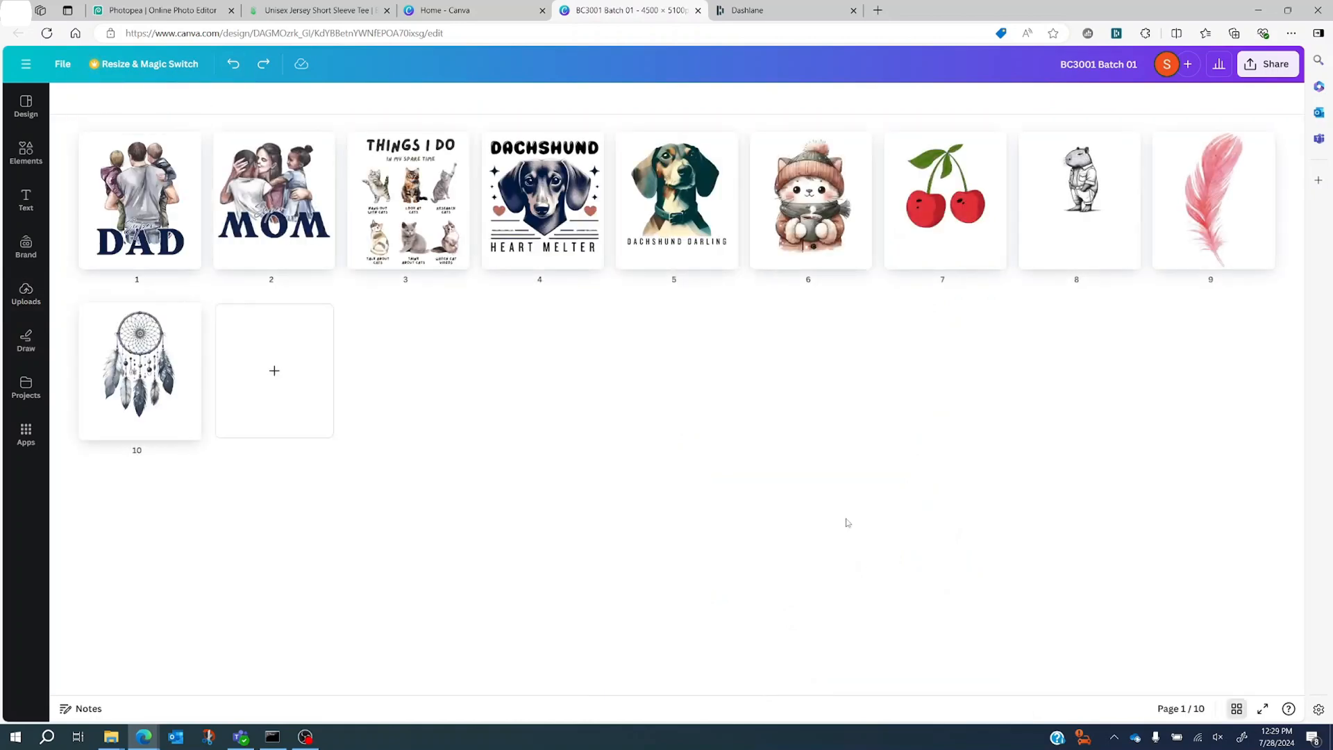
# Step: Download all pages as 4,500 × 5,100 px PNG files with a transparent background
pyautogui.click(1266, 67)
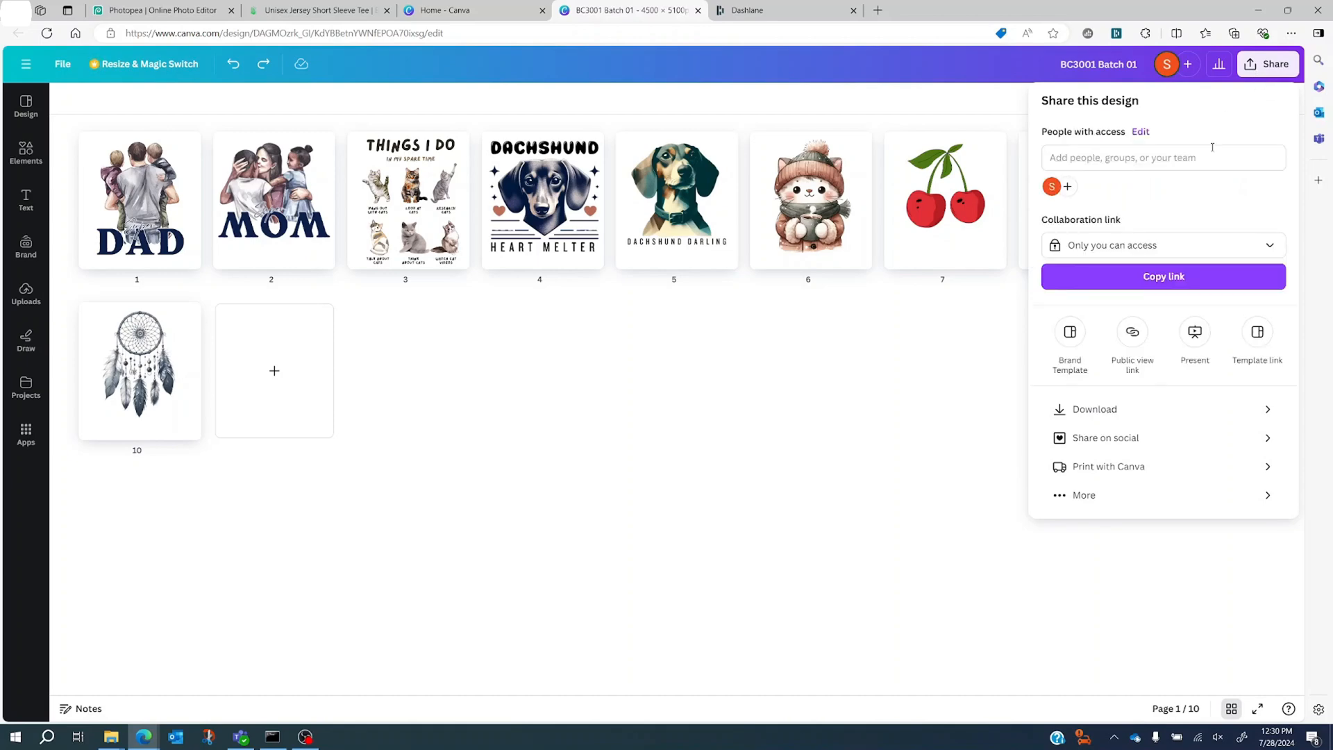
pyautogui.click(1098, 413)
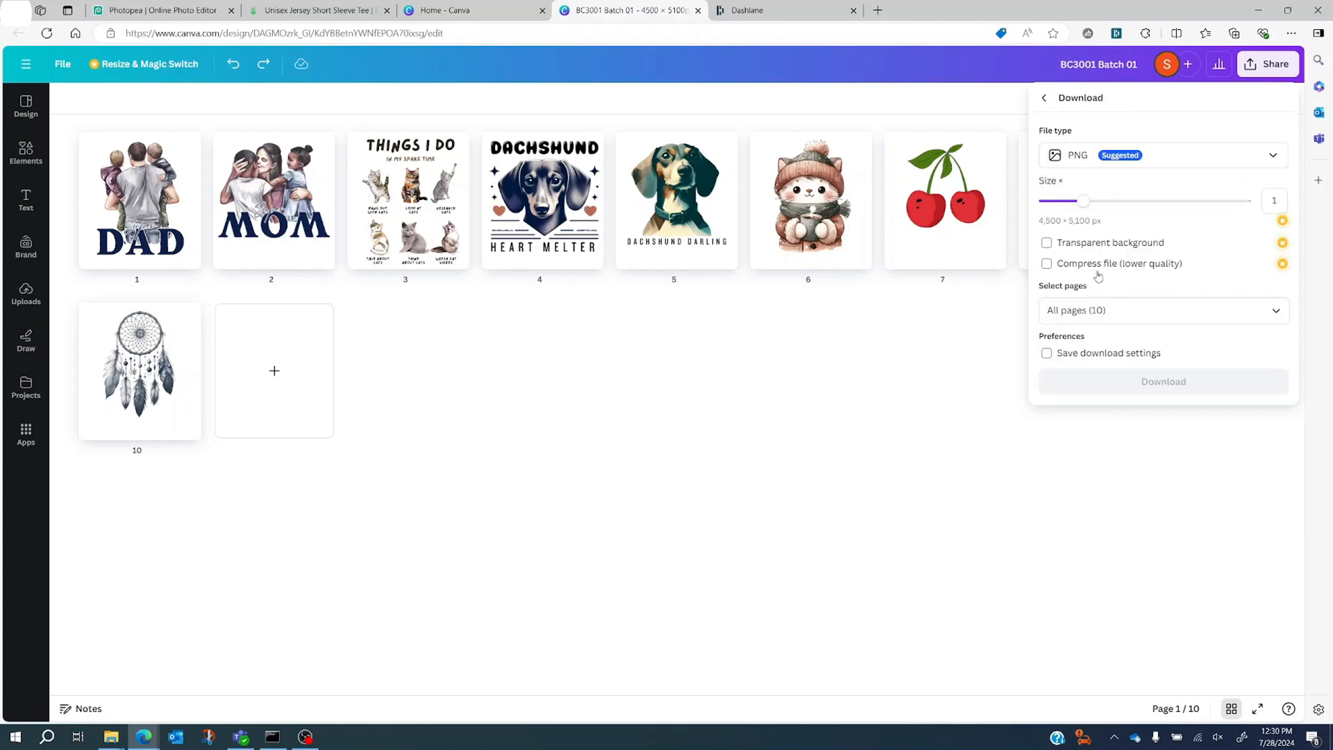
pyautogui.click(1085, 245)
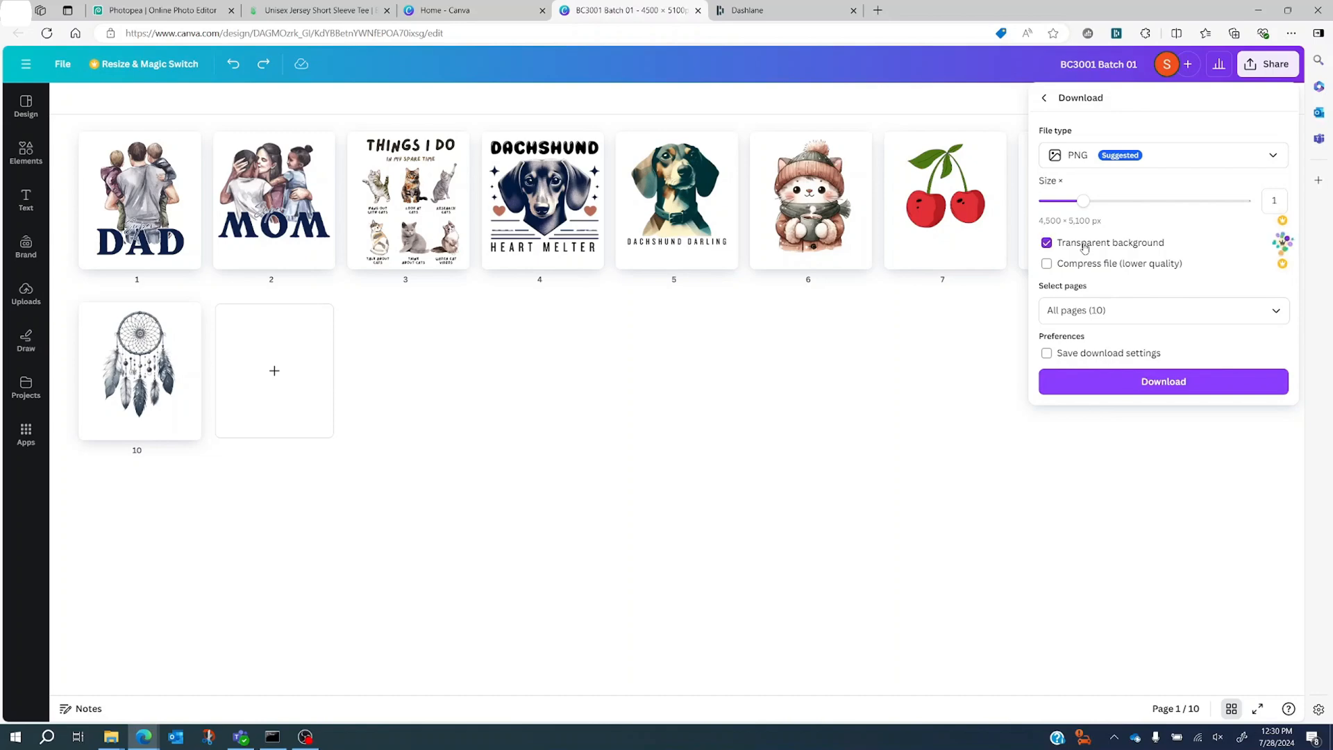
pyautogui.click(1192, 380)
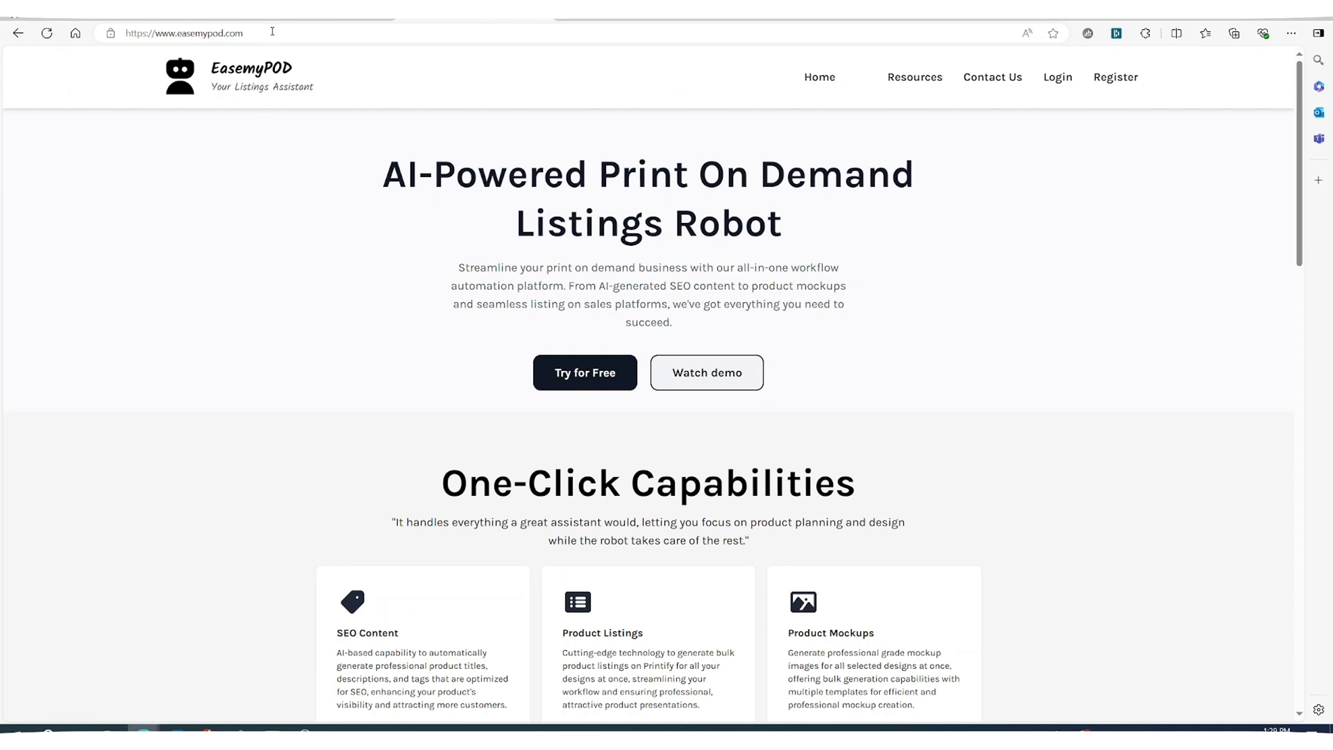
# Step: Switch to the EasemyPOD website and review the Starter plan among the account's subscription options
pyautogui.click(277, 34)
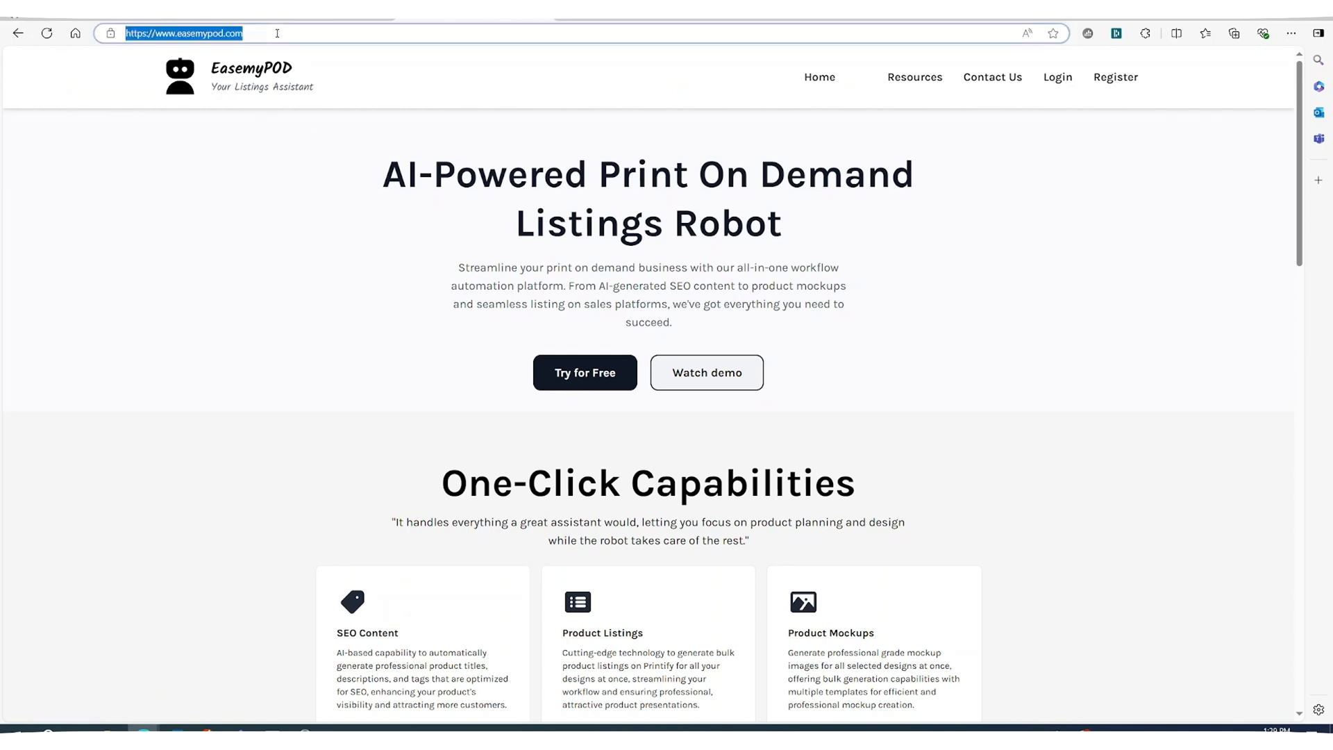
pyautogui.click(109, 303)
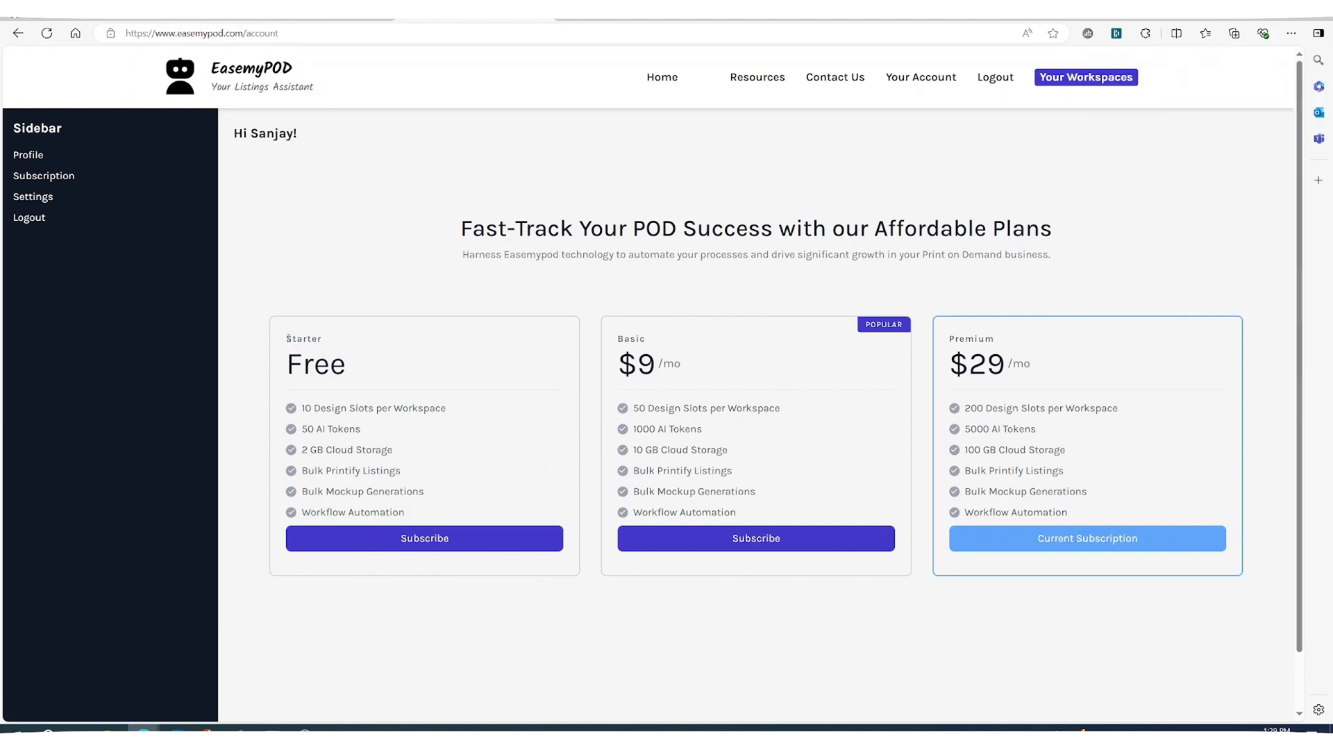
pyautogui.moveTo(288, 338); pyautogui.dragTo(347, 378)
pyautogui.click(531, 375)
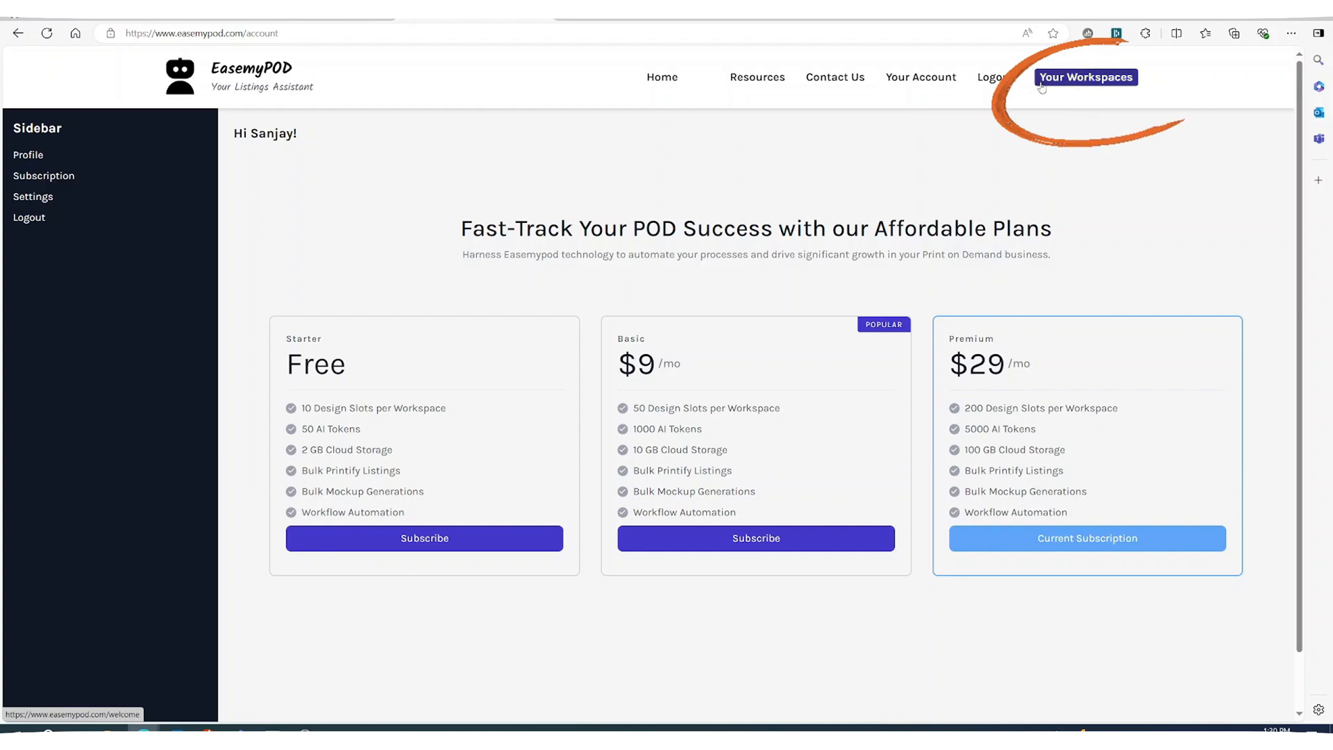
# Step: Create a workspace named 01-BC3001-TestBatch-01 and open it
pyautogui.click(1043, 83)
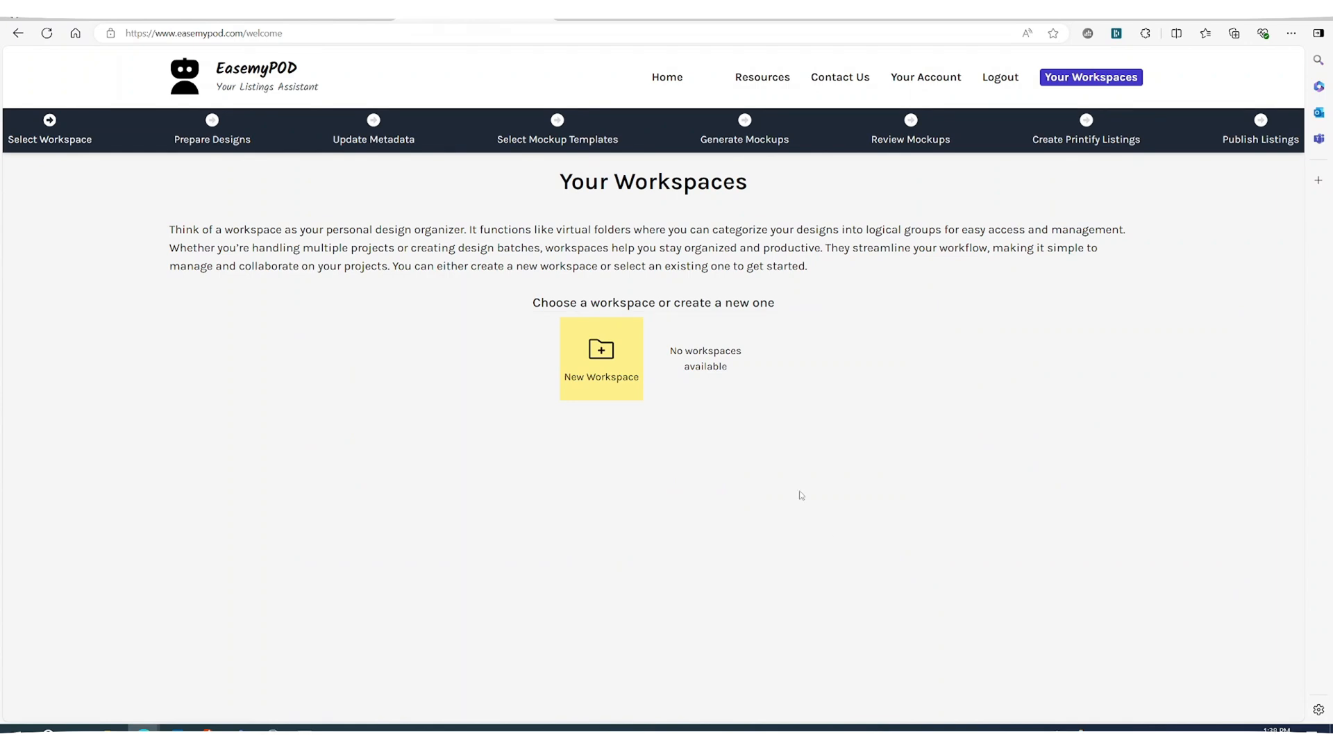
pyautogui.click(601, 349)
pyautogui.write('01-BC3001-TestBatch-01')
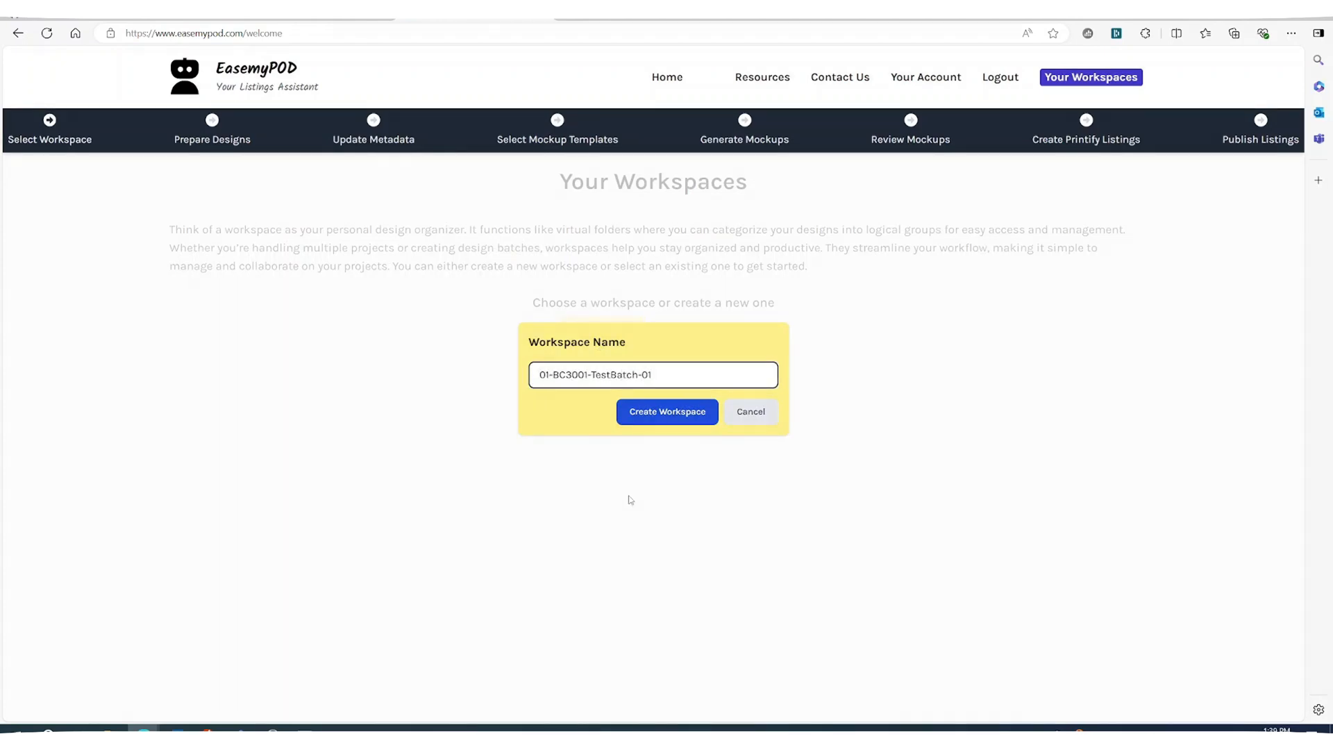
pyautogui.click(662, 417)
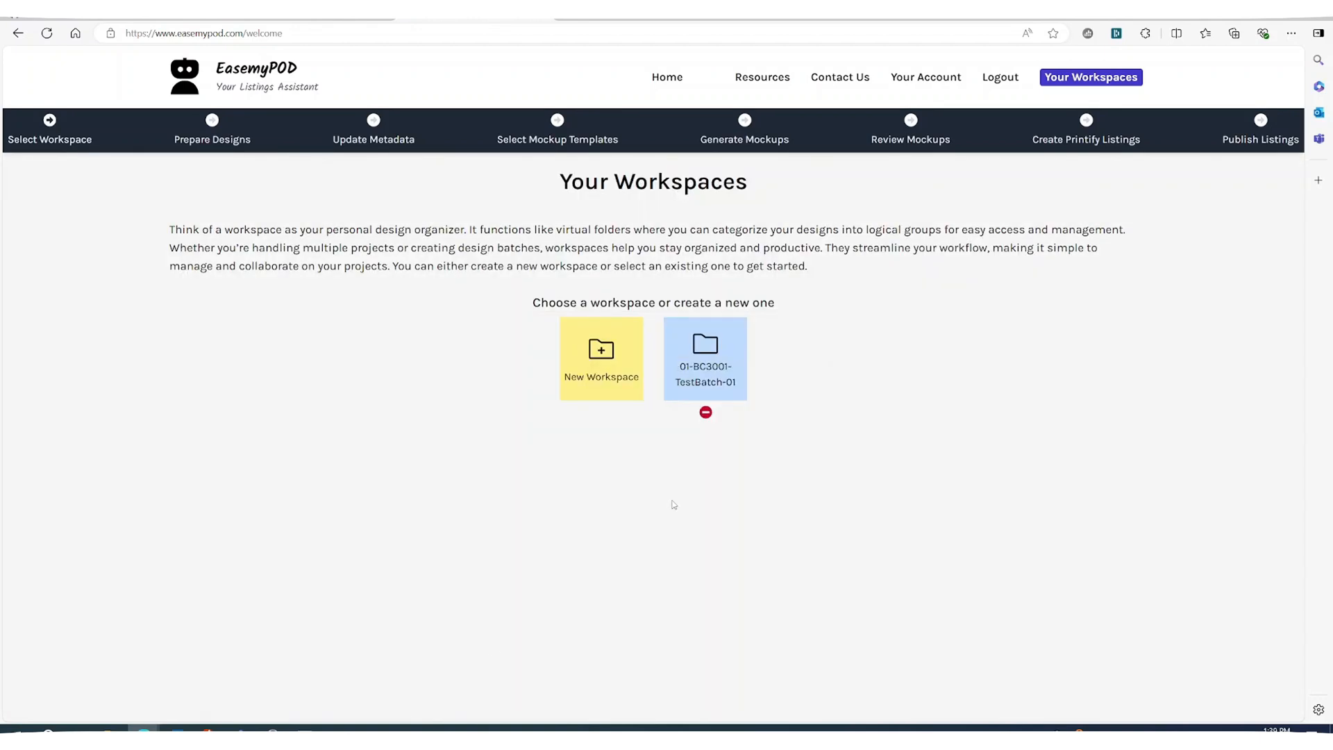
pyautogui.click(705, 347)
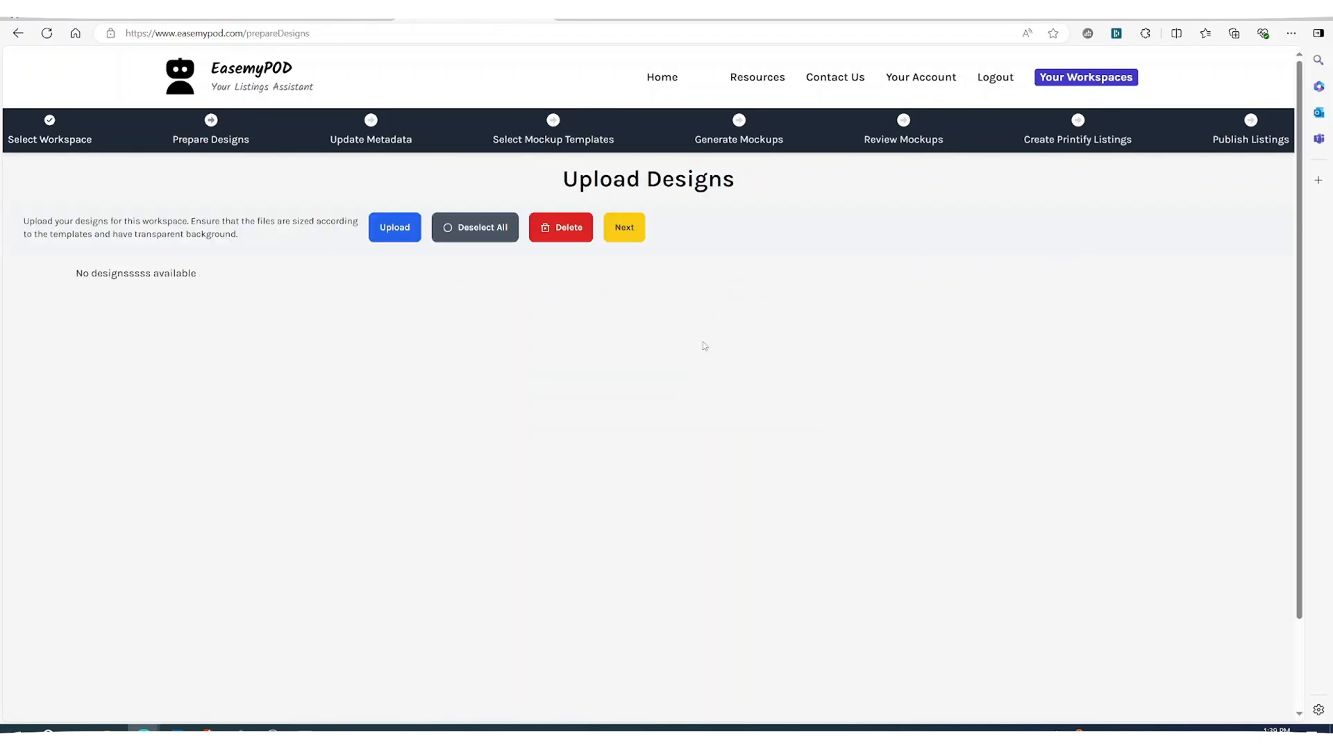
# Step: Upload 1.png through 10.png from the Sample Designs - Prepared folder to the workspace
pyautogui.click(399, 232)
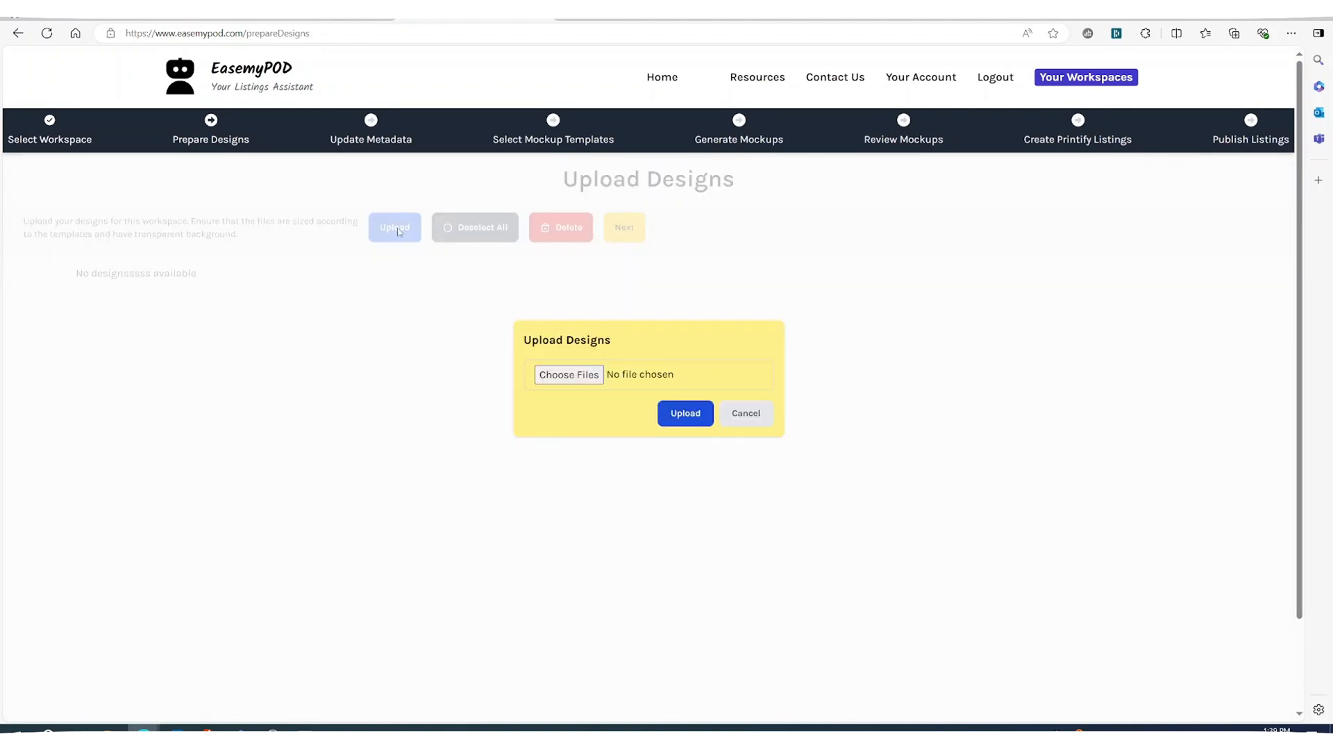
pyautogui.click(568, 375)
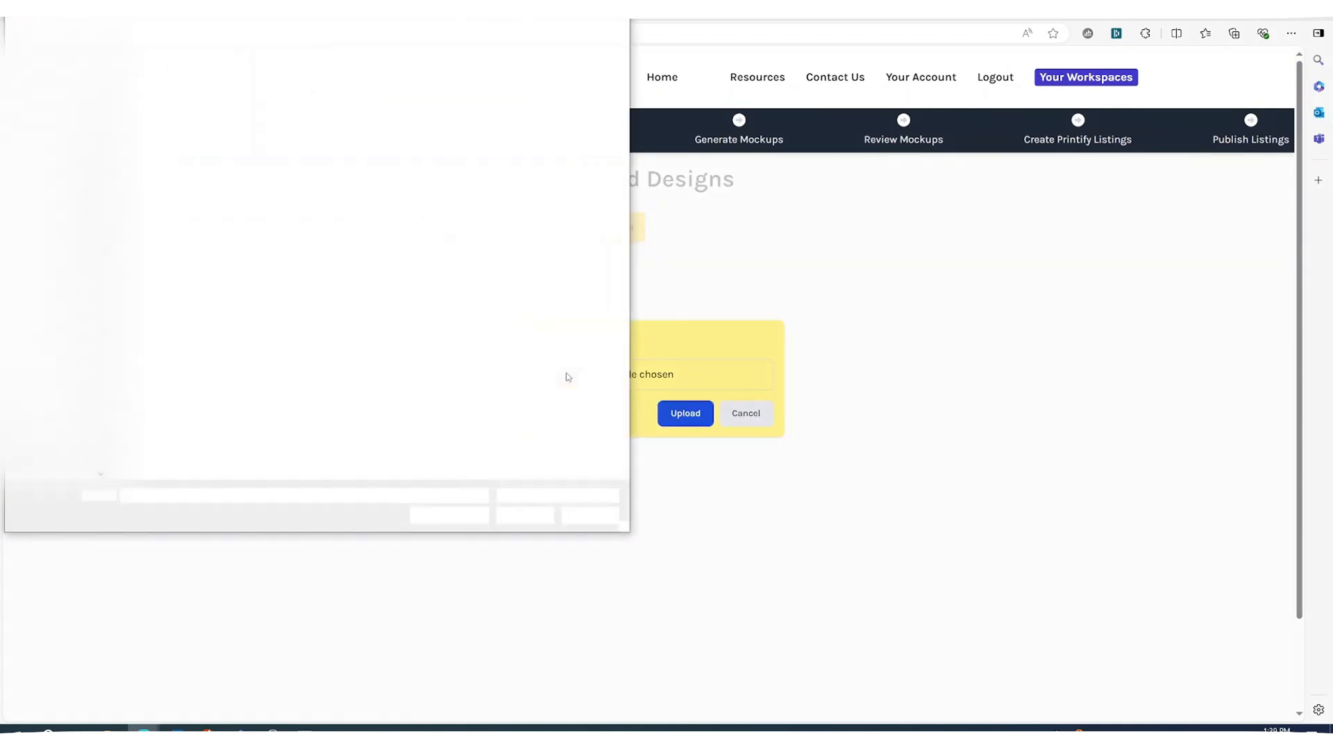
pyautogui.click(160, 109)
pyautogui.keyDown('shift'); pyautogui.click(317, 191); pyautogui.keyUp('shift')
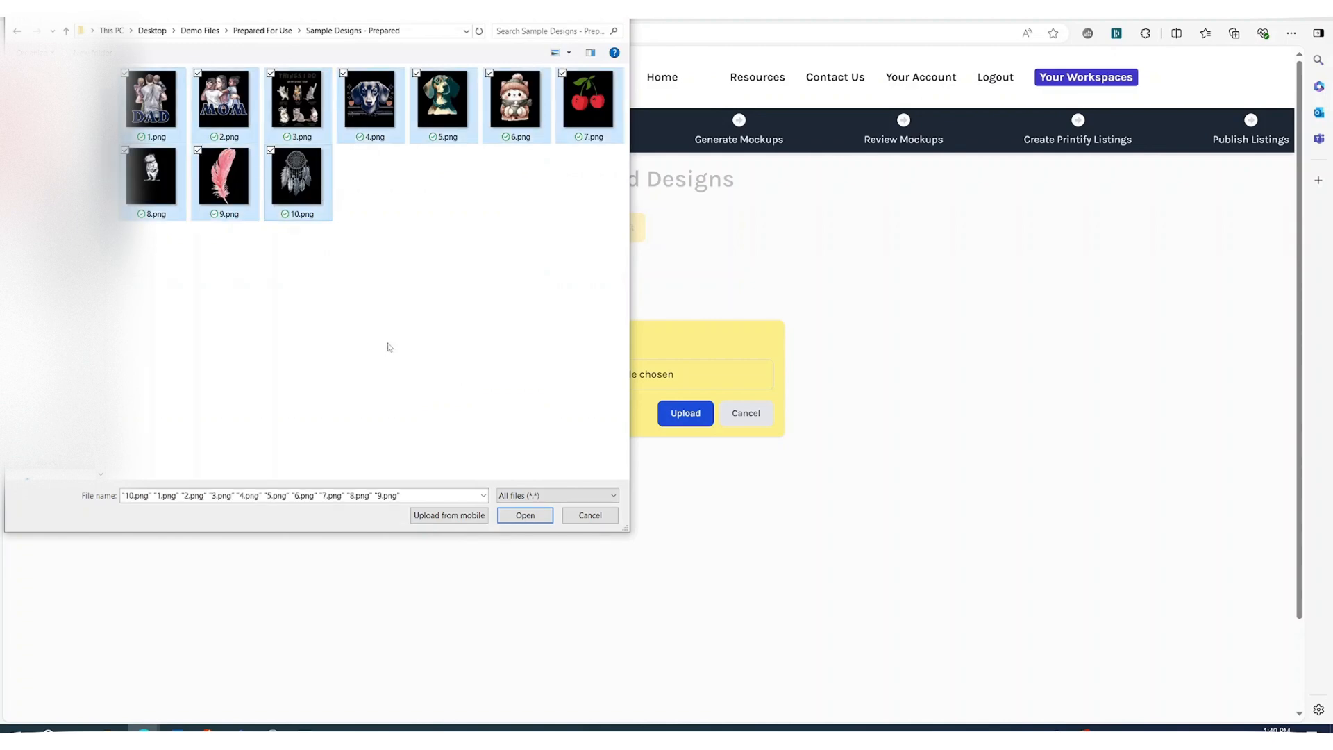
pyautogui.click(526, 517)
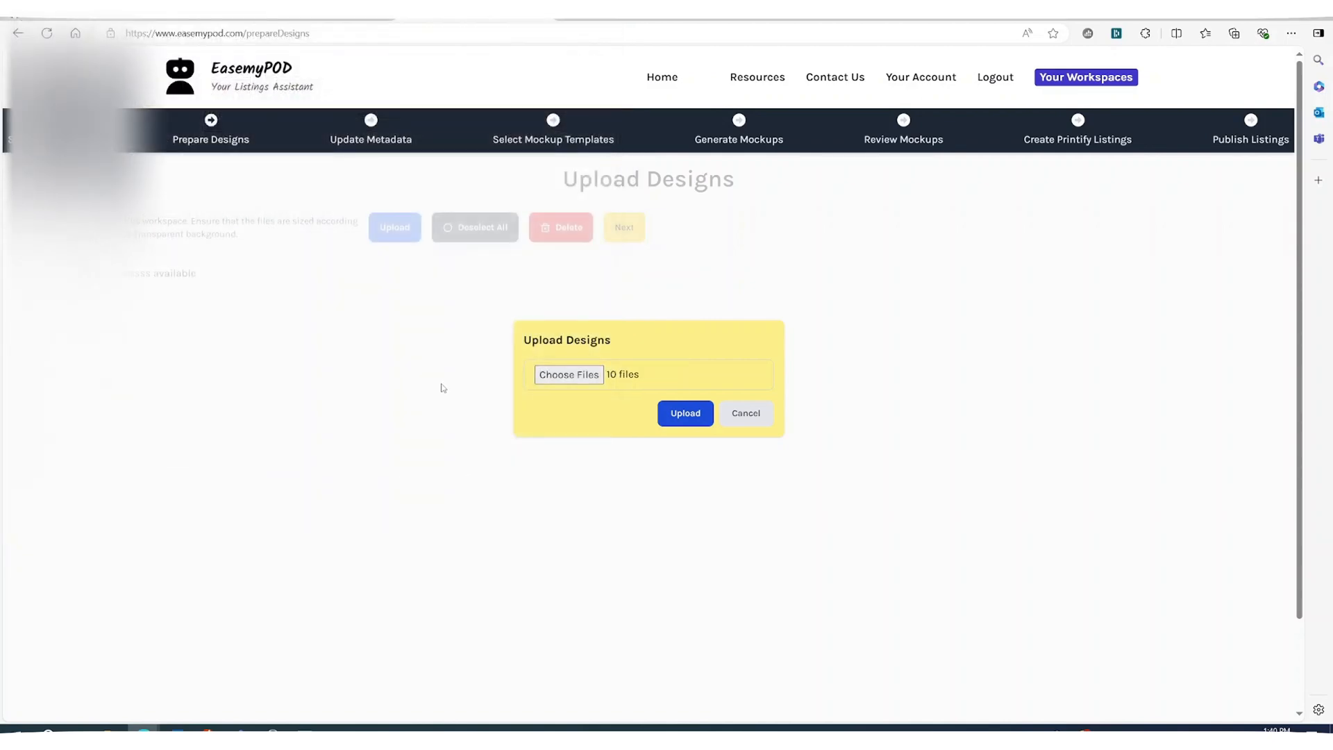
pyautogui.click(670, 420)
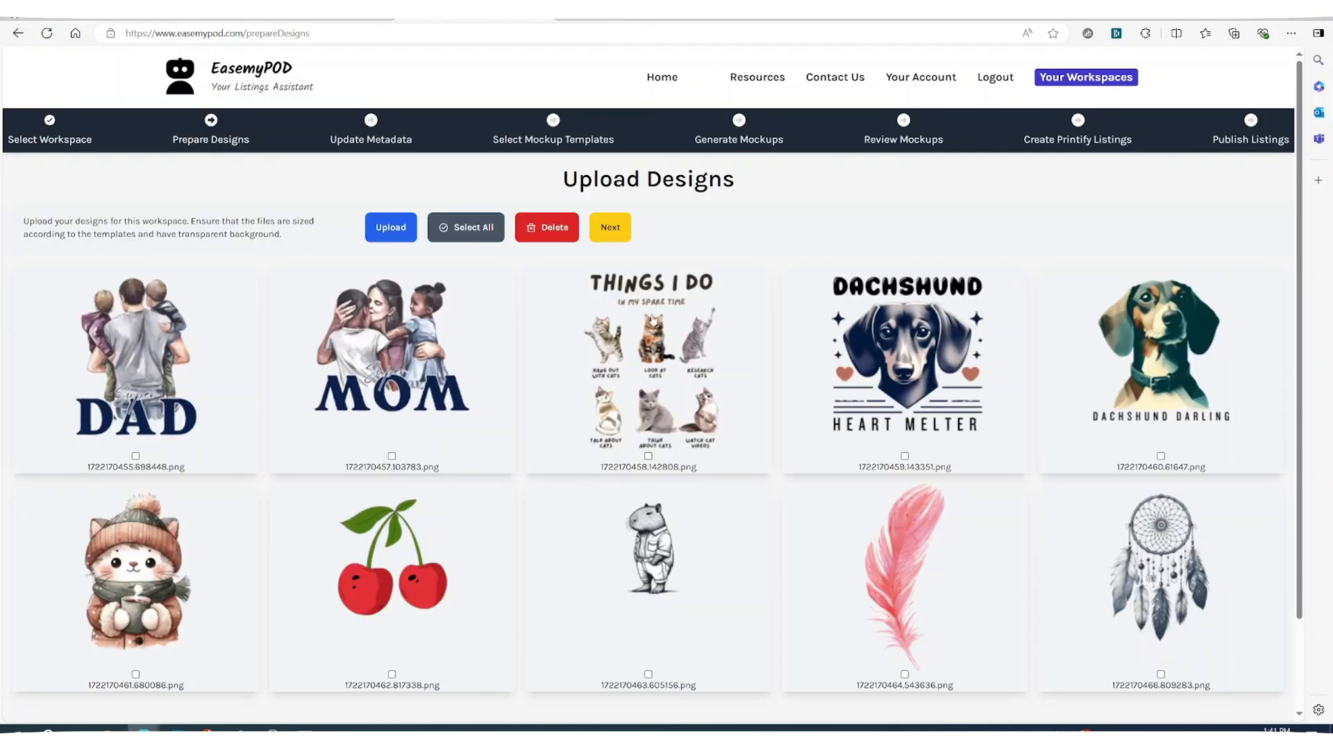
# Step: Proceed to the metadata stage and describe the Dad design as "T-Shirt for Dad, Fathers Day Gift"
pyautogui.click(621, 229)
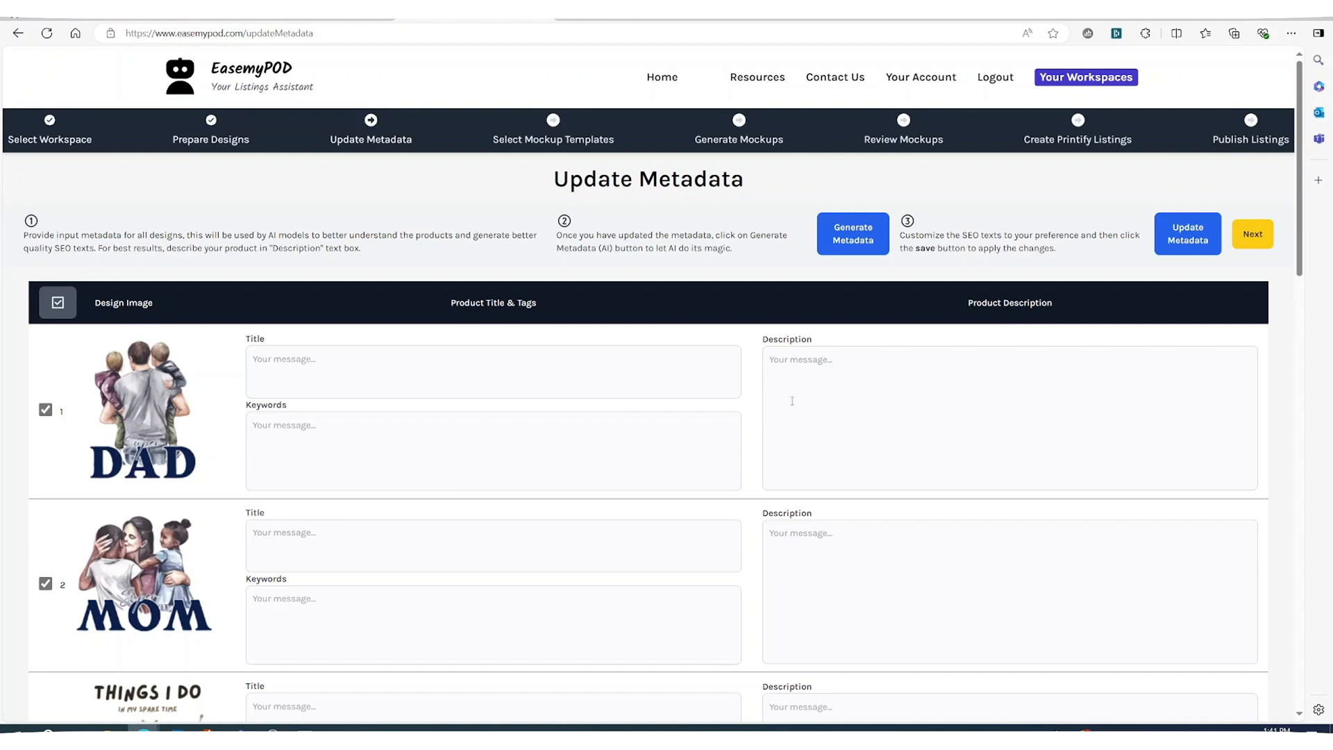
pyautogui.click(856, 367)
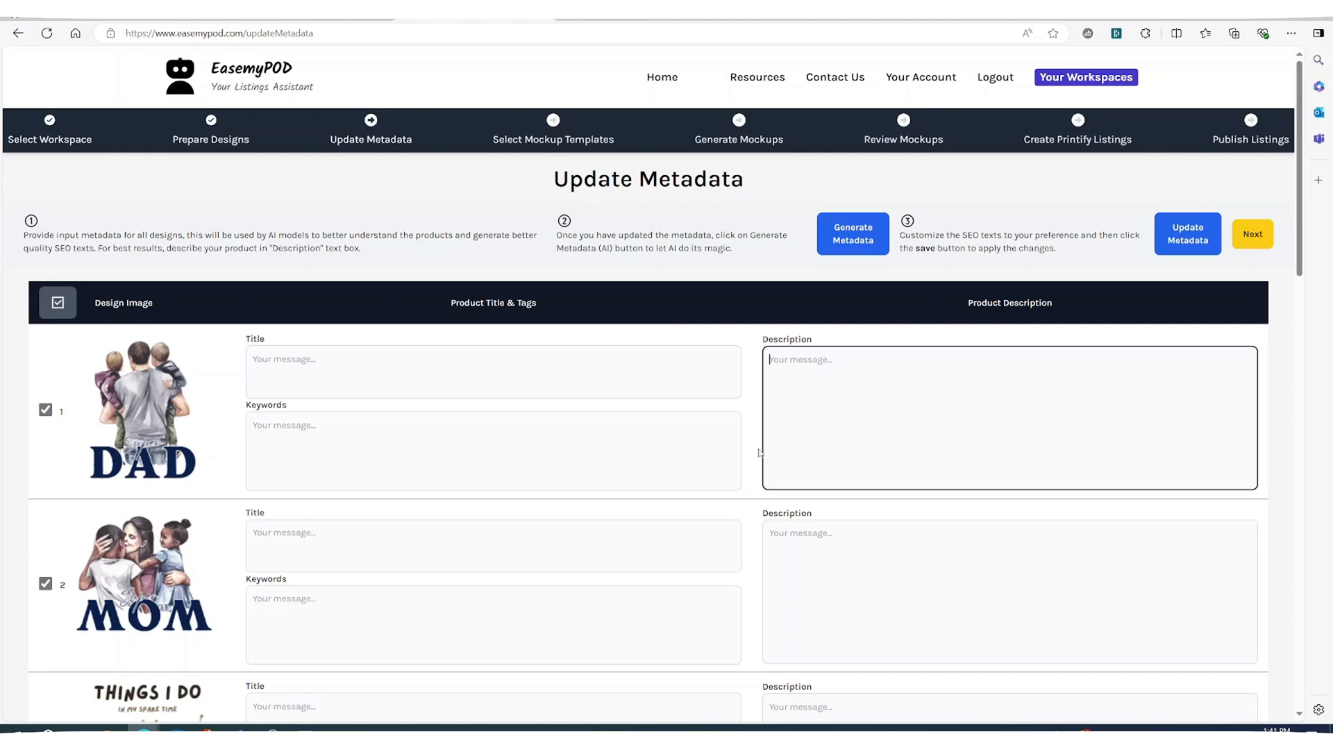
pyautogui.write('T-Shirt for Dad, Fathers Day Gift, D')
pyautogui.press('BackSpace')
pyautogui.press('BackSpace')
pyautogui.press('BackSpace')
# Step: Describe the Mom design as "t-Shirt for mothers, mothers day gift" and the Things I Do cats design as "T-shirt for cat lover"
pyautogui.click(869, 573)
pyautogui.write('t-Shirt for mothers, mothers day')
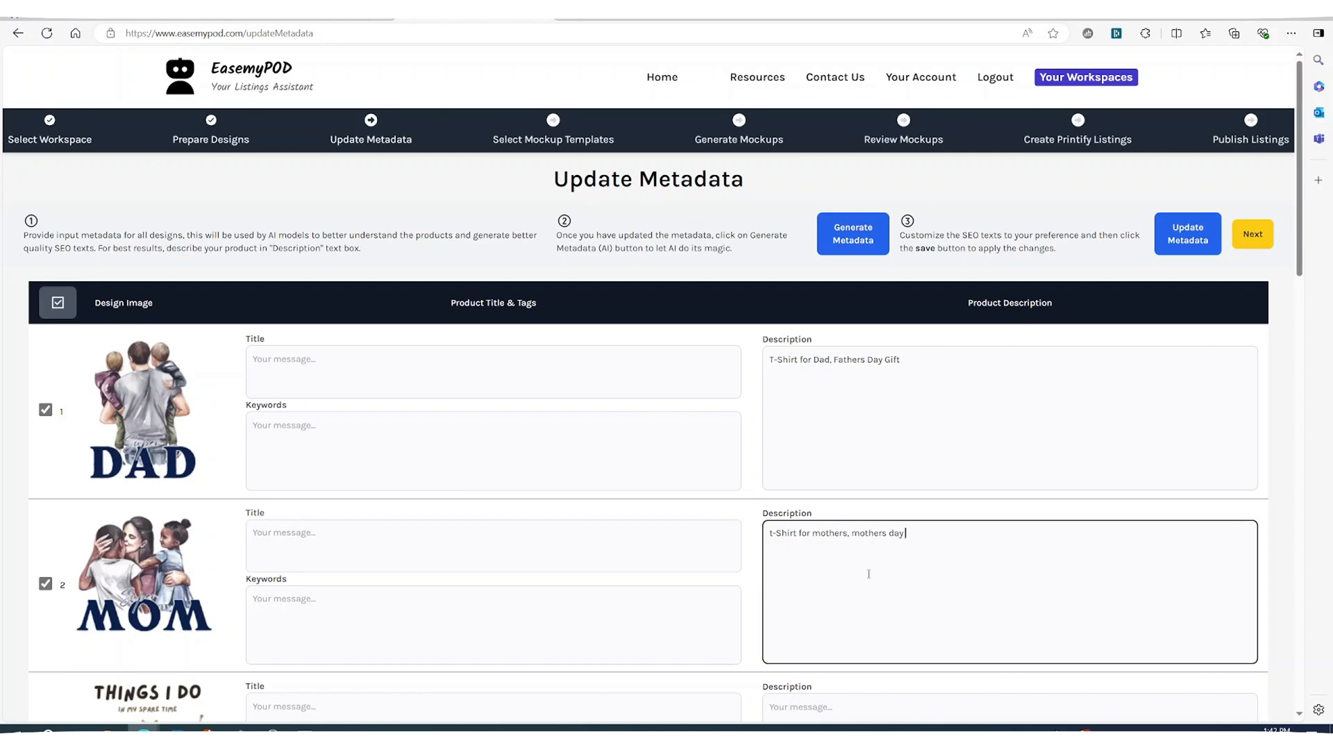
pyautogui.write(' gift')
pyautogui.scroll(-3, 861, 555)
pyautogui.click(864, 494)
pyautogui.write('T-shirt for cat lover')
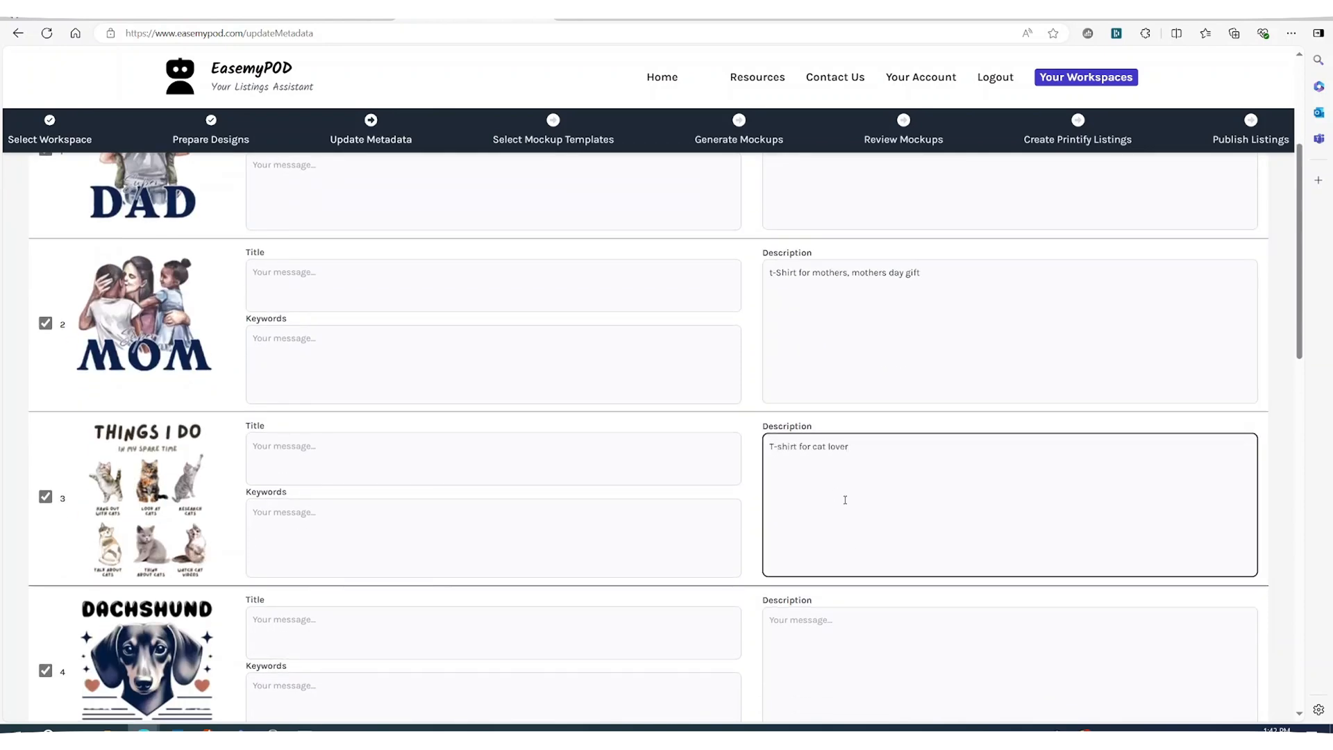
# Step: Describe the Heart Melter design as "T-shirt for dog lover, dachshund lover, dog print design tshirt" and copy that text to the Dachshund Darling design
pyautogui.scroll(-3, 868, 514)
pyautogui.click(896, 524)
pyautogui.write('T-shirt for dog lover, dachshund lover,')
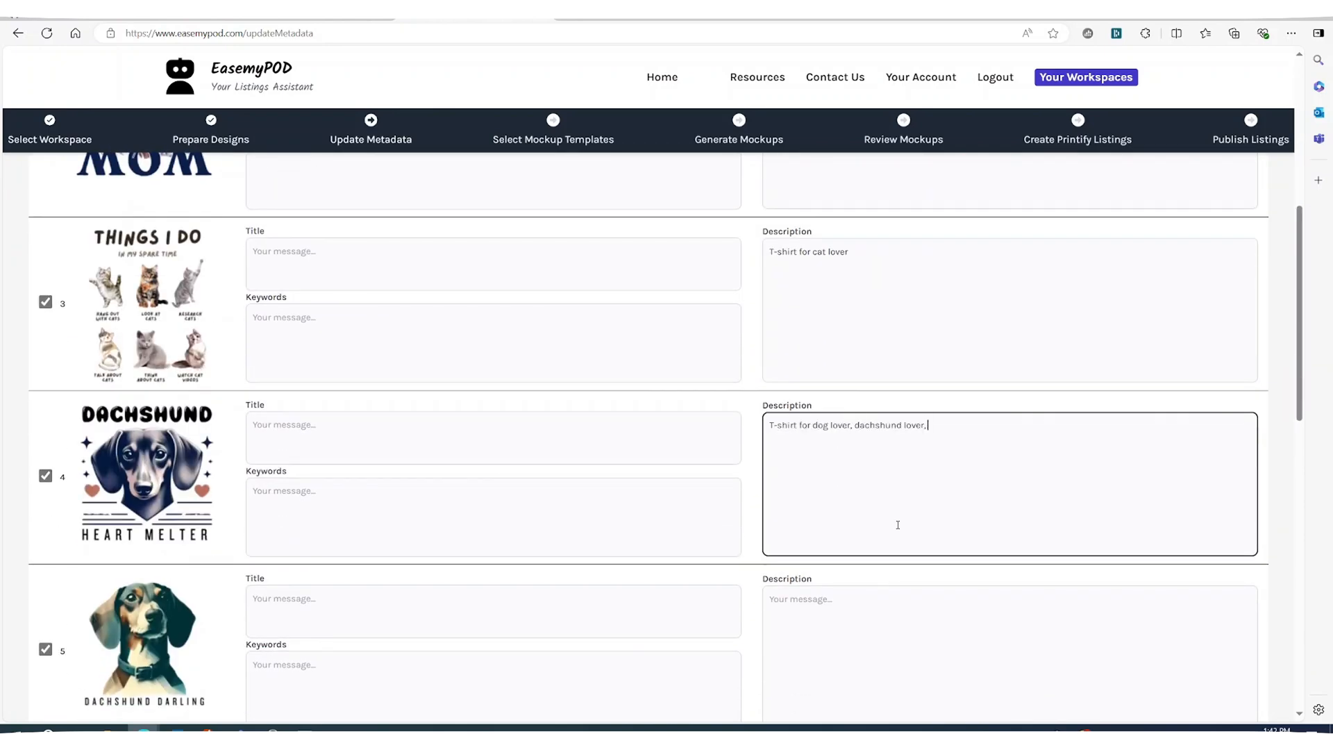
pyautogui.write(' dog print design tshirt')
pyautogui.scroll(-2, 896, 525)
pyautogui.hotkey('ctrl', 'a')
pyautogui.hotkey('ctrl', 'c')
pyautogui.click(909, 490)
pyautogui.hotkey('ctrl', 'v')
# Step: Describe the winter cat design as "Happy Kitty Cat T-Shirt" and the cherries design as "t-shirt for girls with cherry design"
pyautogui.scroll(-3, 906, 493)
pyautogui.click(907, 492)
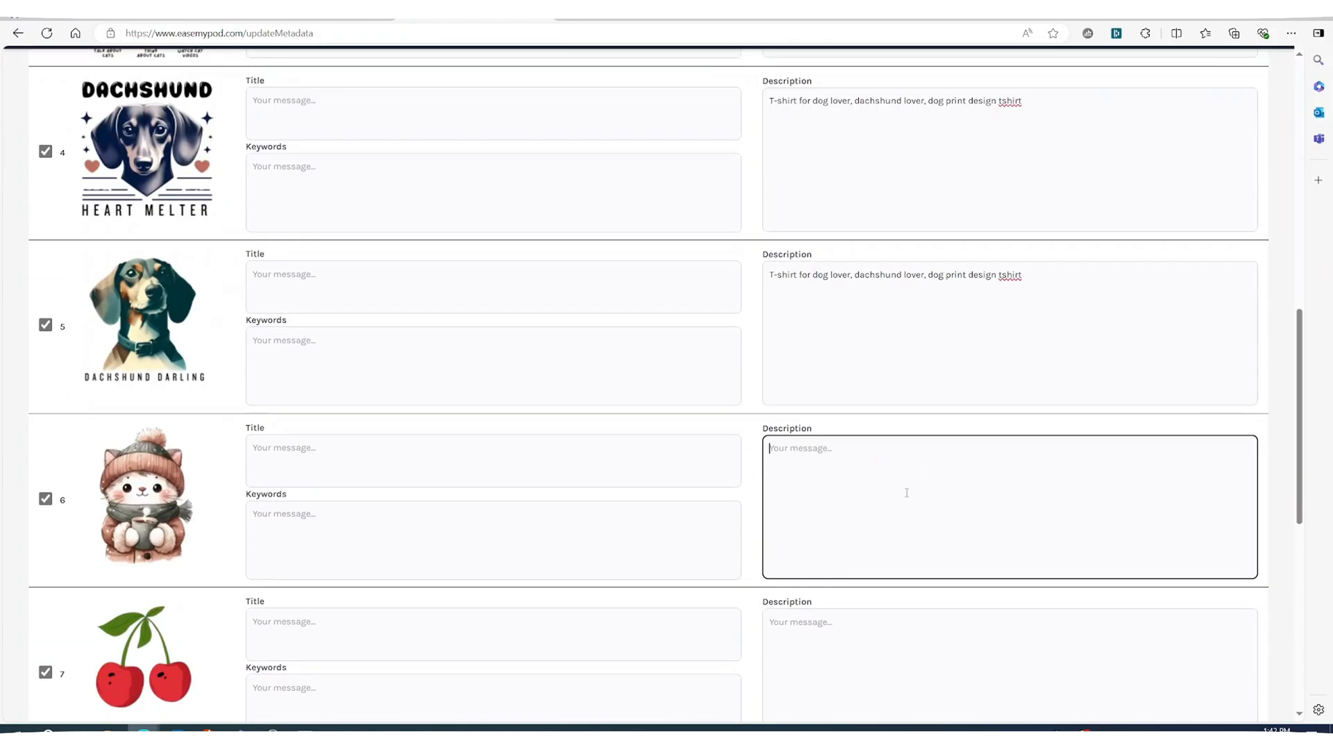
pyautogui.write('Happy Kitty Cat T-Shirt')
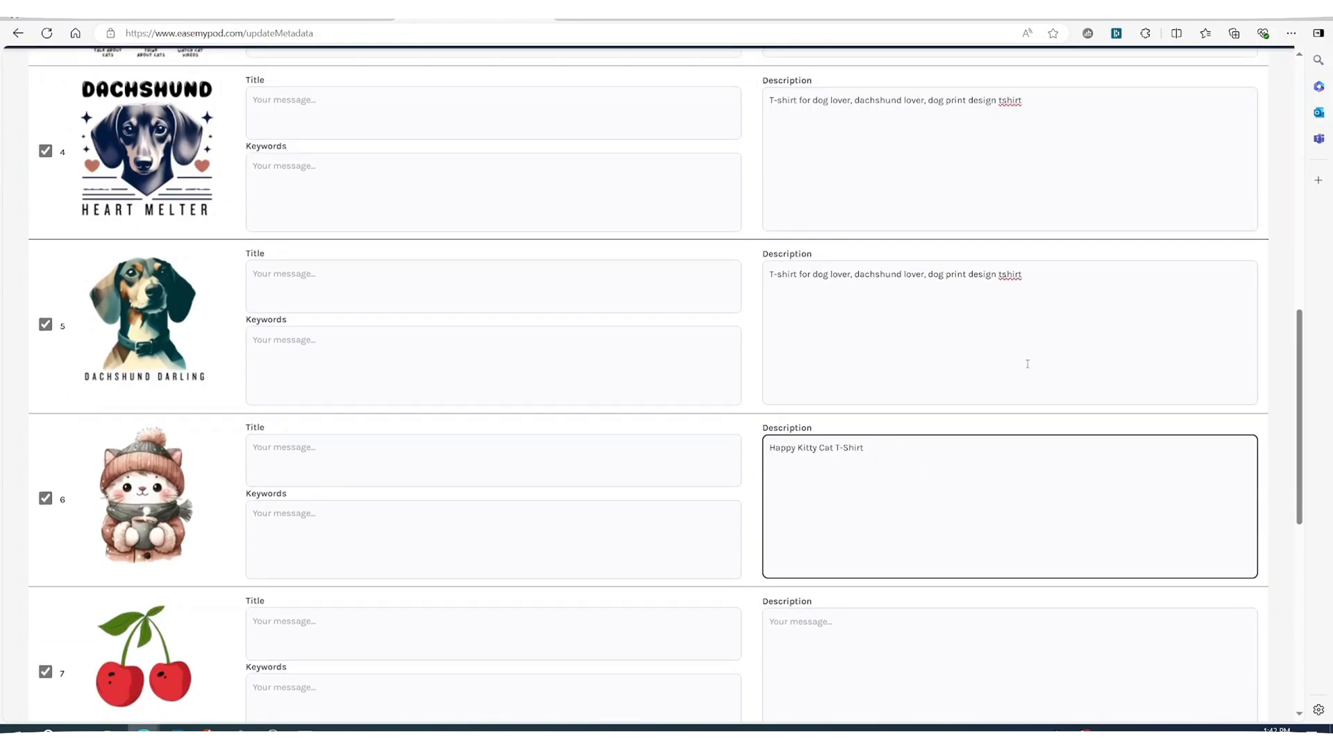
pyautogui.scroll(1, 972, 348)
pyautogui.scroll(-3, 917, 321)
pyautogui.click(869, 508)
pyautogui.write('t-shirt for girls with cherry')
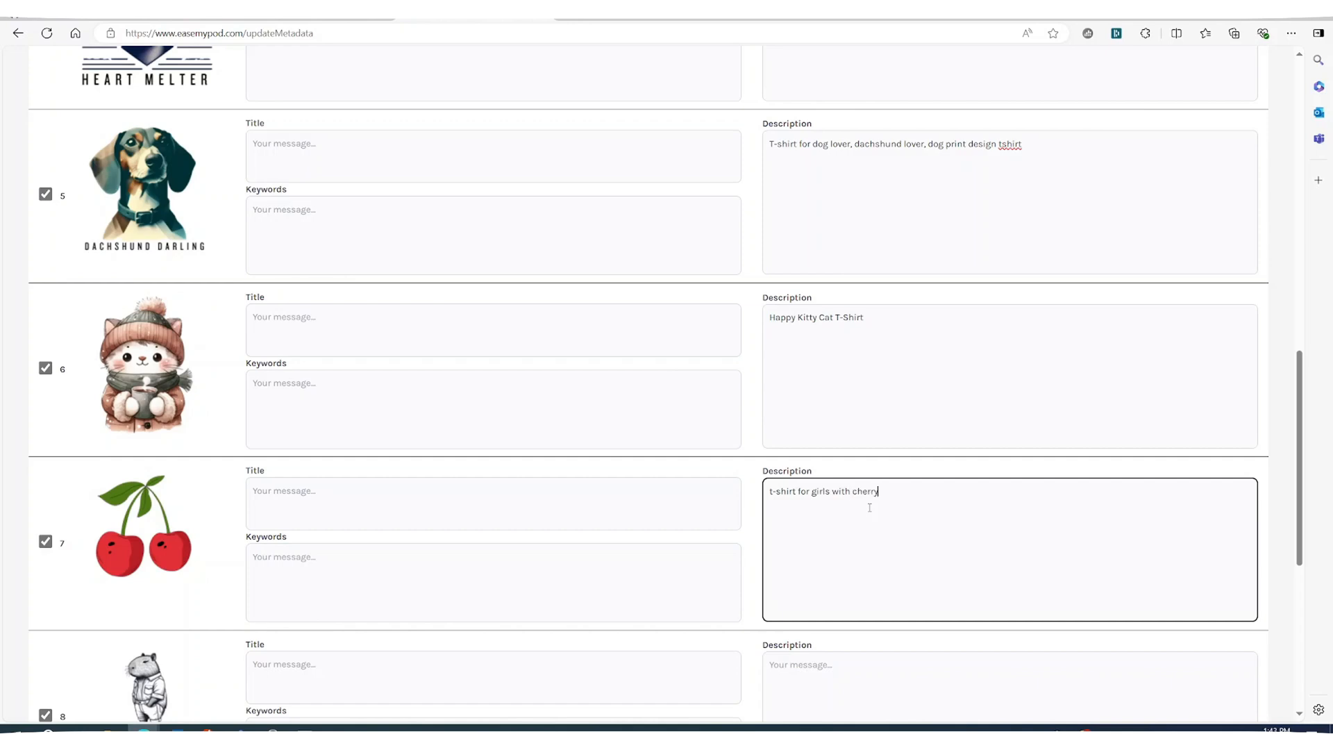
pyautogui.write(' design')
# Step: Describe the capybara design as "t-shirt with worried capybara printed design"
pyautogui.scroll(-3, 875, 500)
pyautogui.click(882, 492)
pyautogui.write('t-shirt')
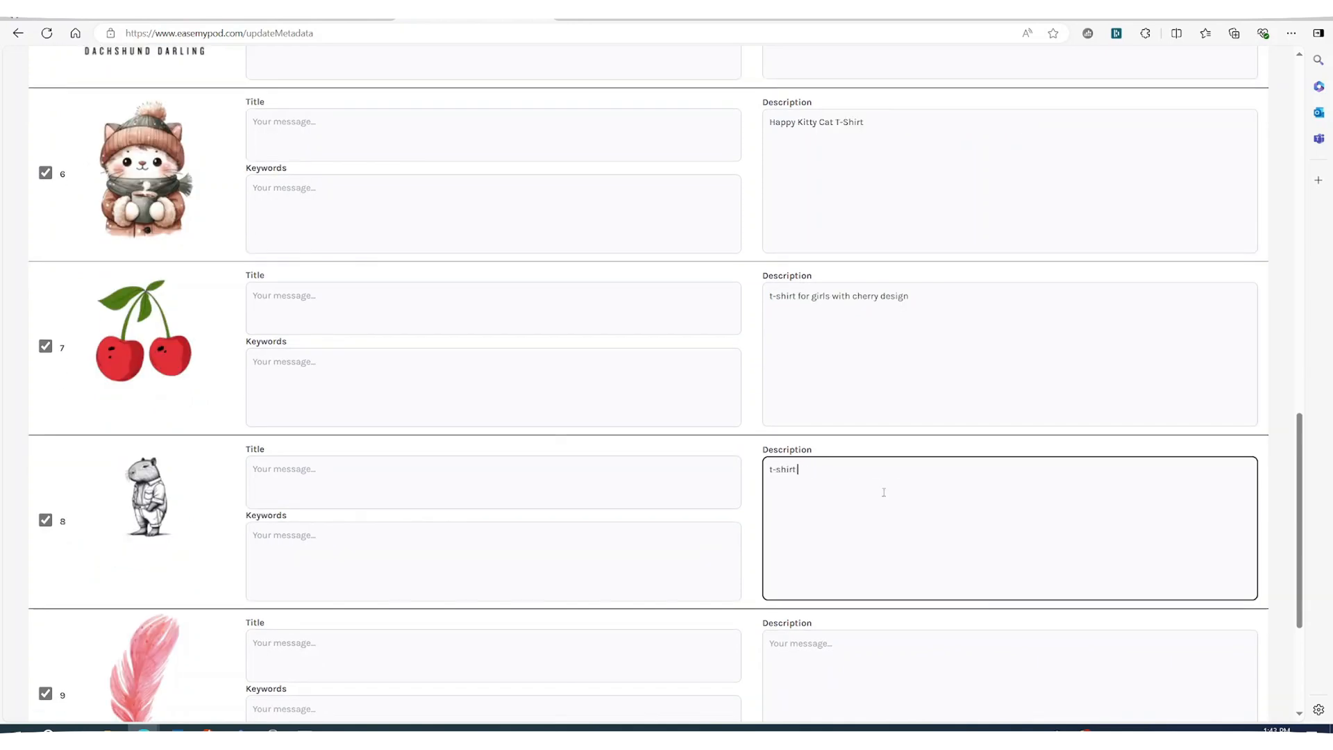
pyautogui.write(' with worried capybara')
pyautogui.scroll(-3, 885, 458)
pyautogui.write('printed d')
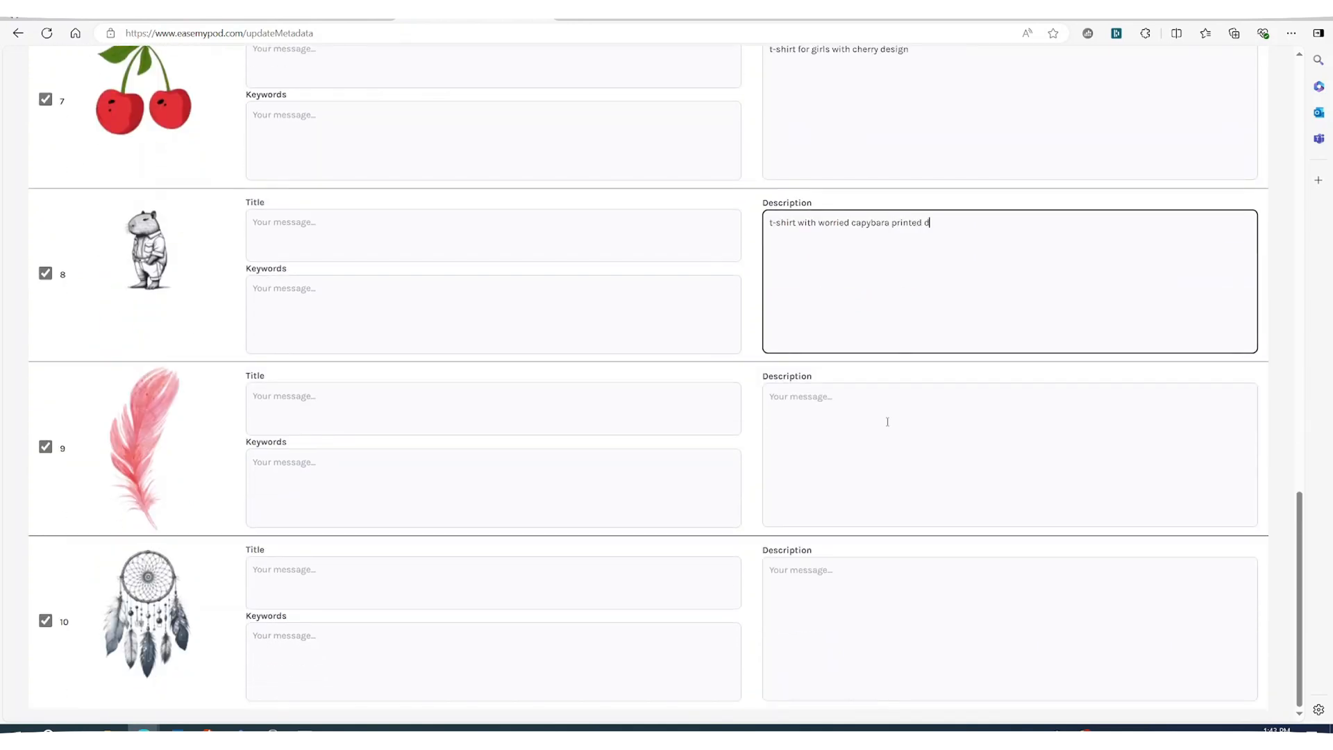
pyautogui.write('esign')
# Step: Describe the feather design as "feather design t-shirt for women" and the dreamcatcher design as "t-shirt for astrology lovers, dreamcatcher design"
pyautogui.click(887, 422)
pyautogui.write('feather design t-shirt for women')
pyautogui.click(930, 603)
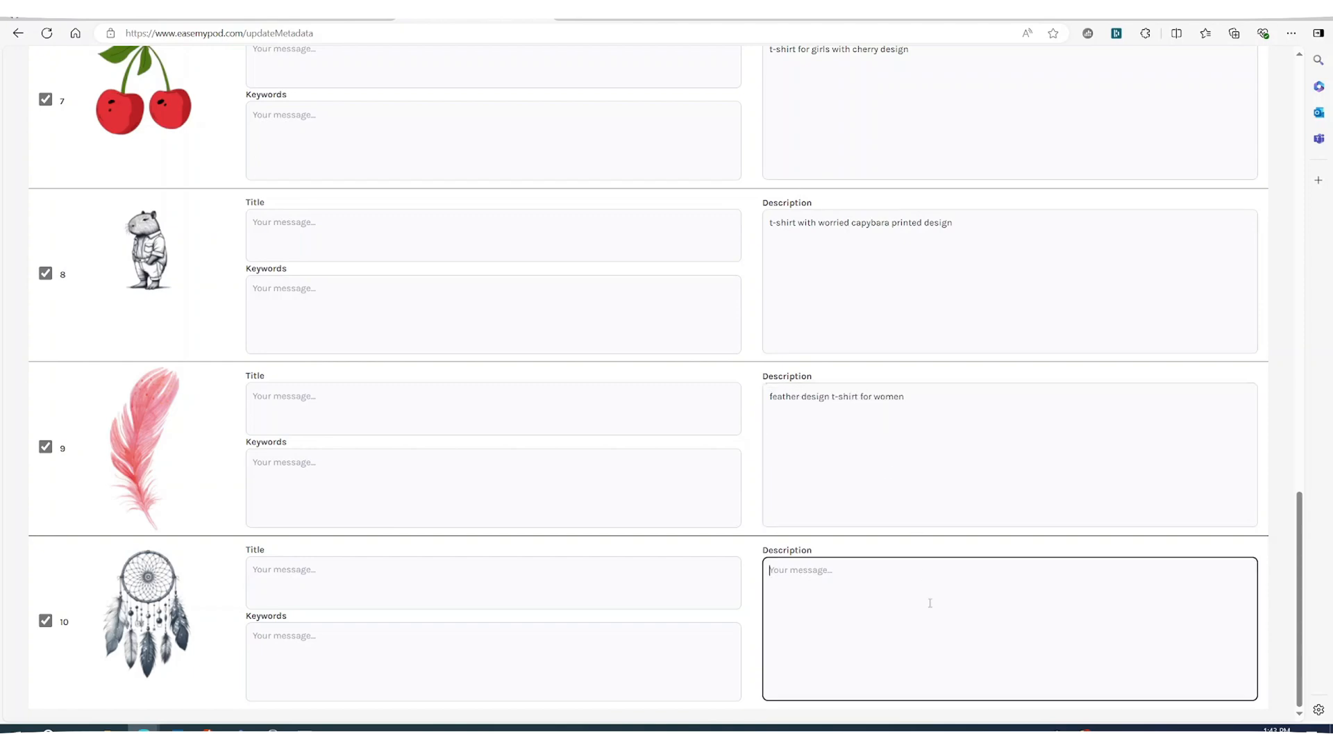
pyautogui.write('t-shirt for astrology lovers, dreamcatcher design')
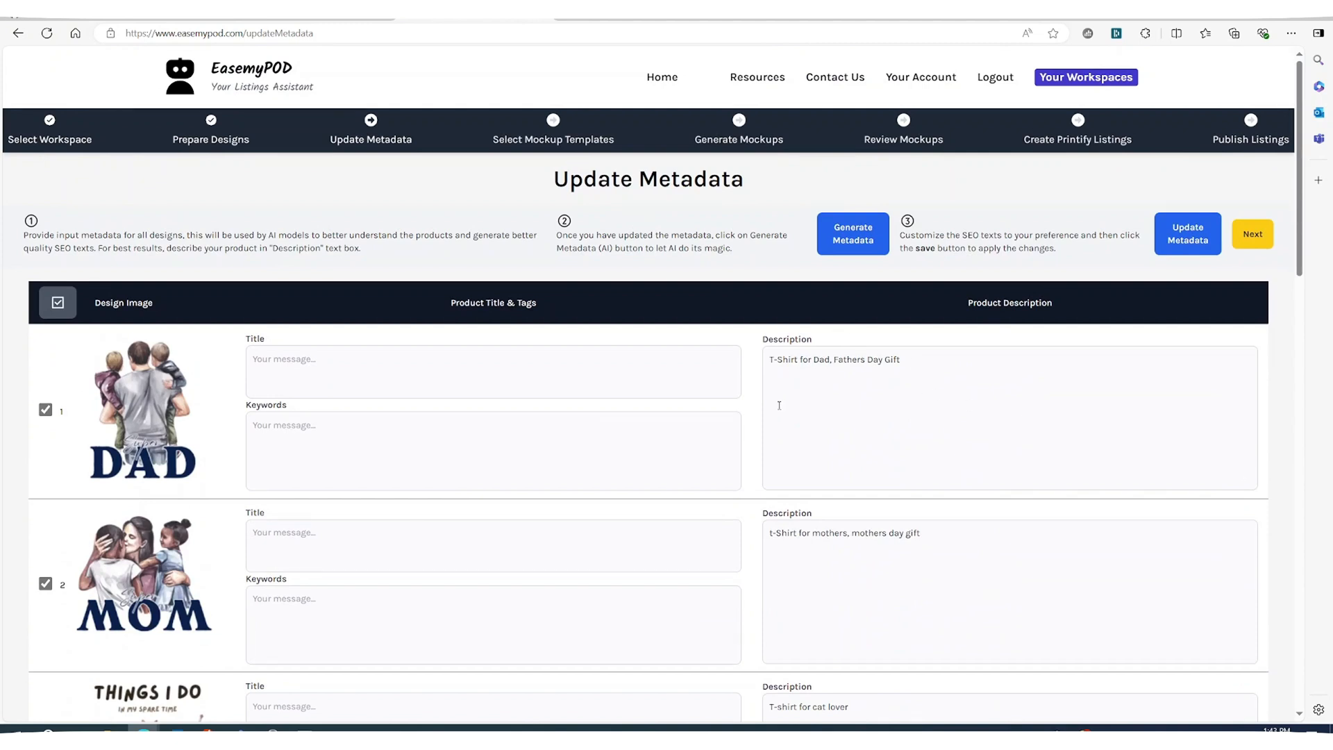
# Step: Generate AI metadata for all designs, overwriting existing data, and refresh the task status until every task finishes
pyautogui.click(880, 243)
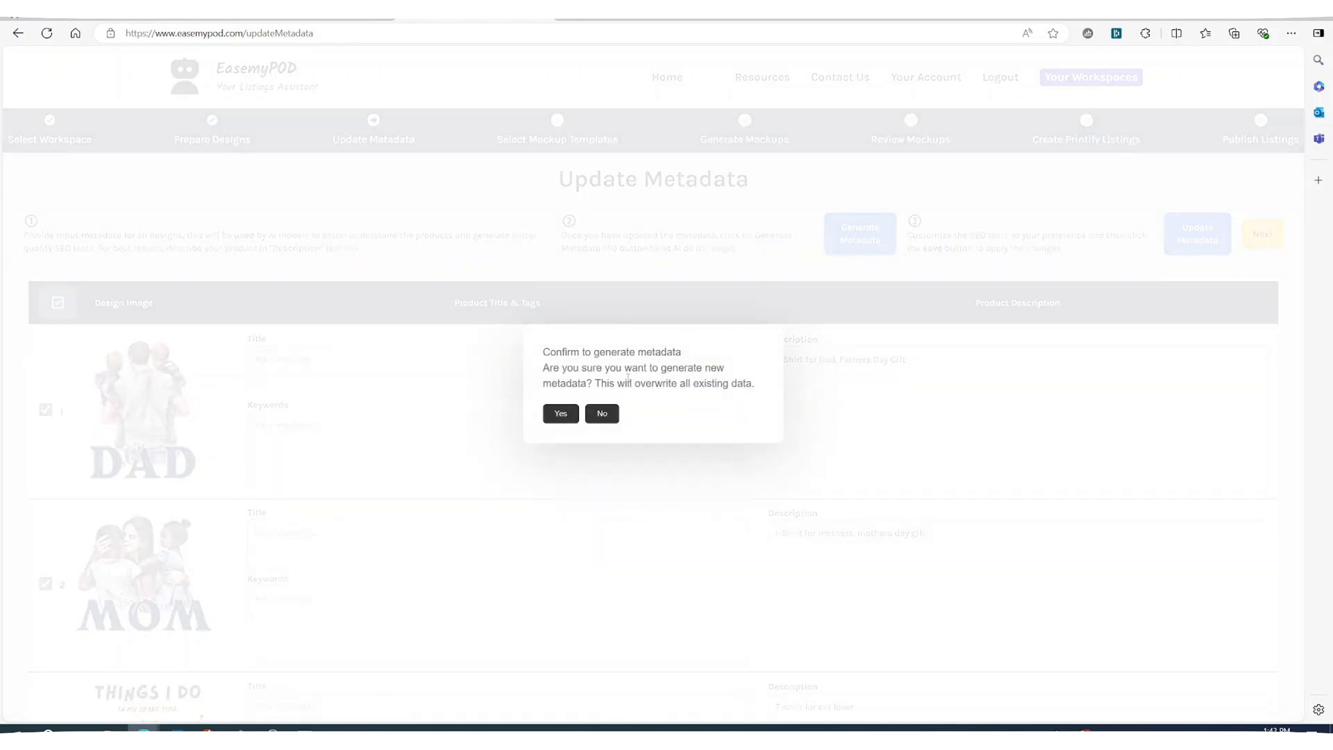
pyautogui.click(561, 414)
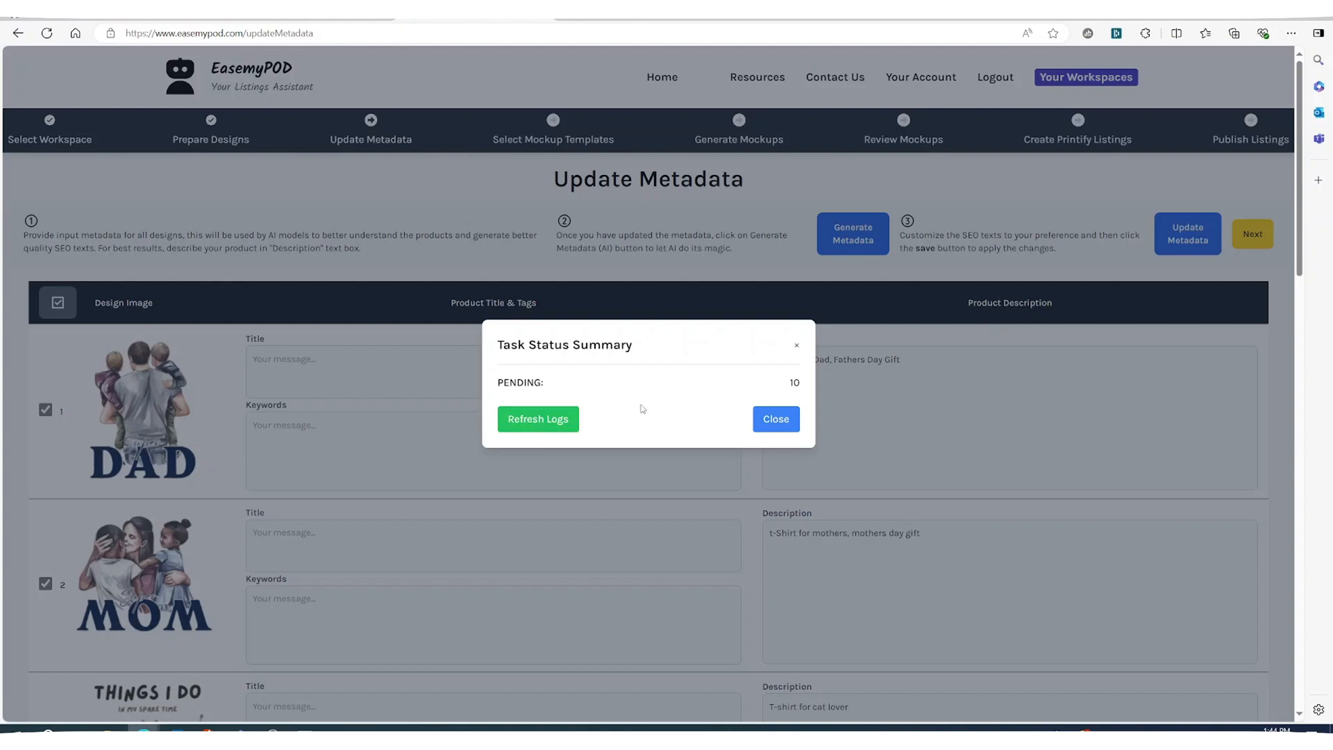
pyautogui.click(574, 427)
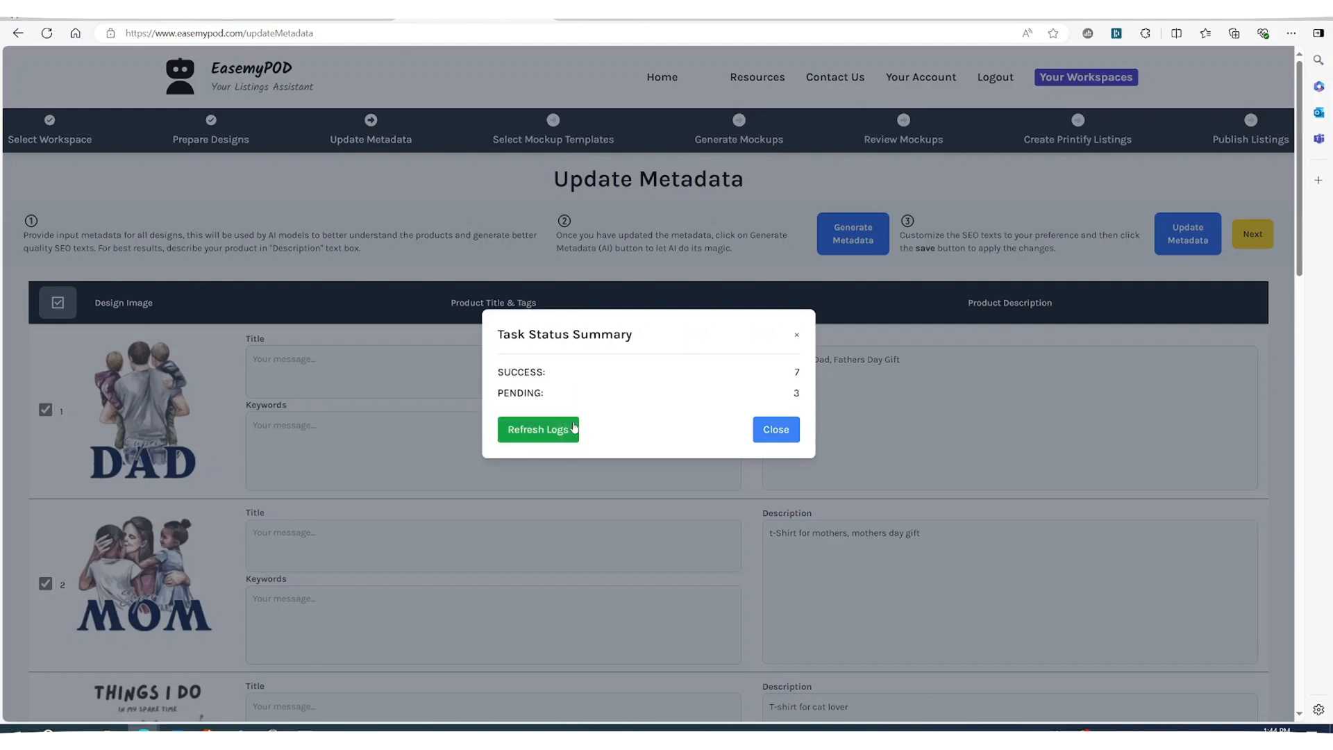
pyautogui.click(574, 430)
pyautogui.click(776, 419)
# Step: Review the generated titles, keywords and descriptions of the designs, and proceed to the mockup template selection
pyautogui.scroll(-5, 734, 429)
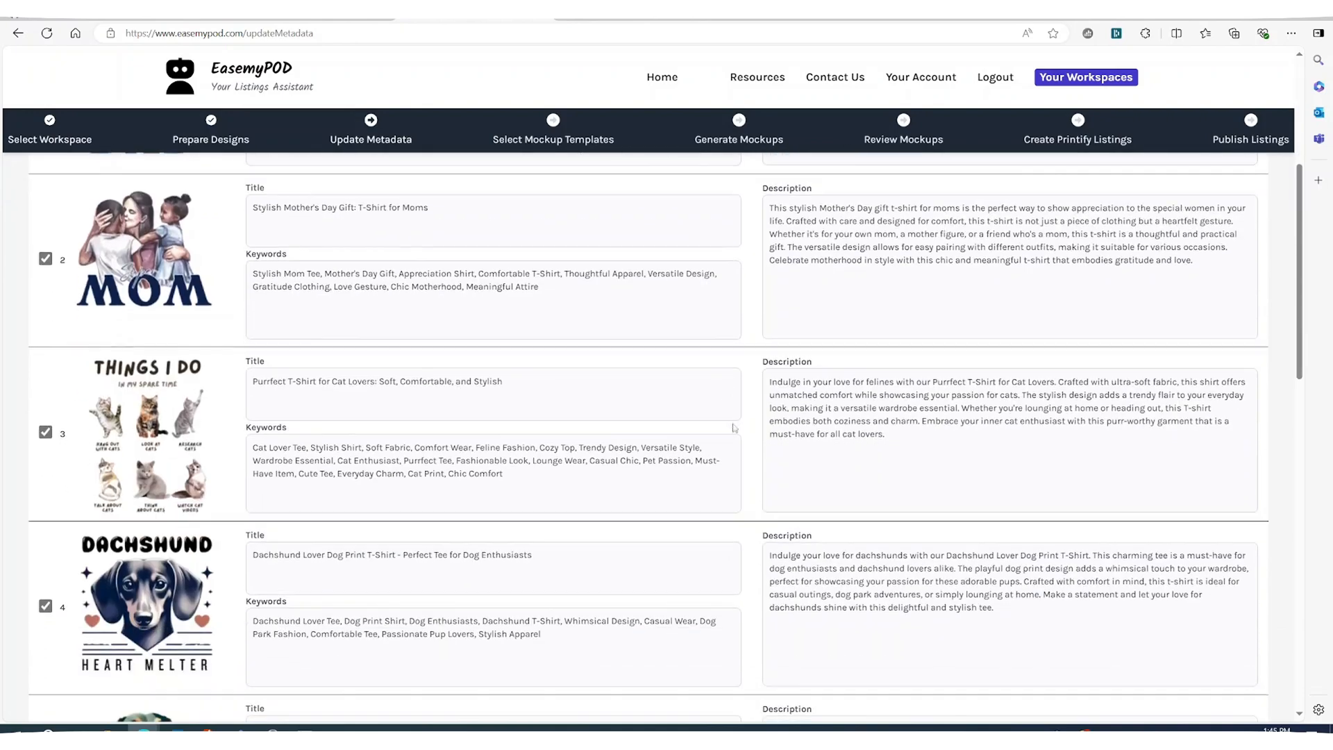
pyautogui.scroll(-3, 745, 435)
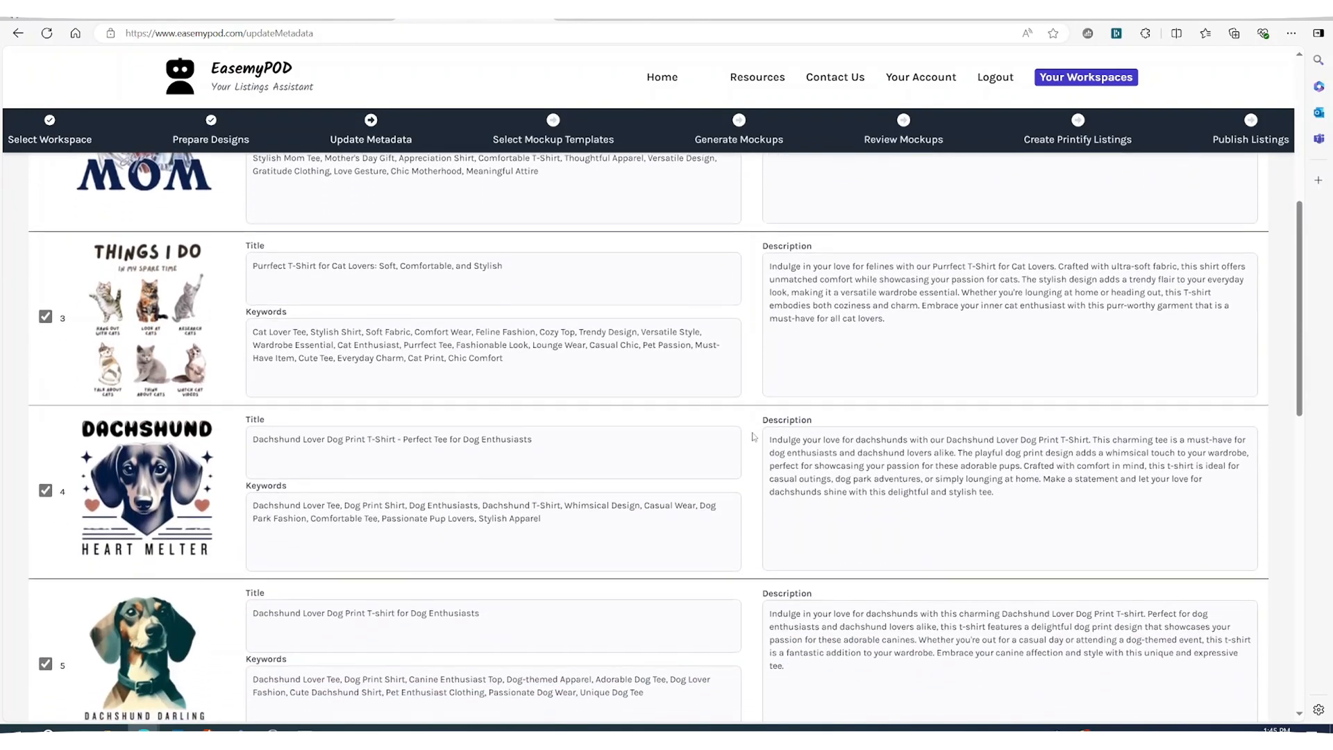
pyautogui.scroll(-5, 753, 438)
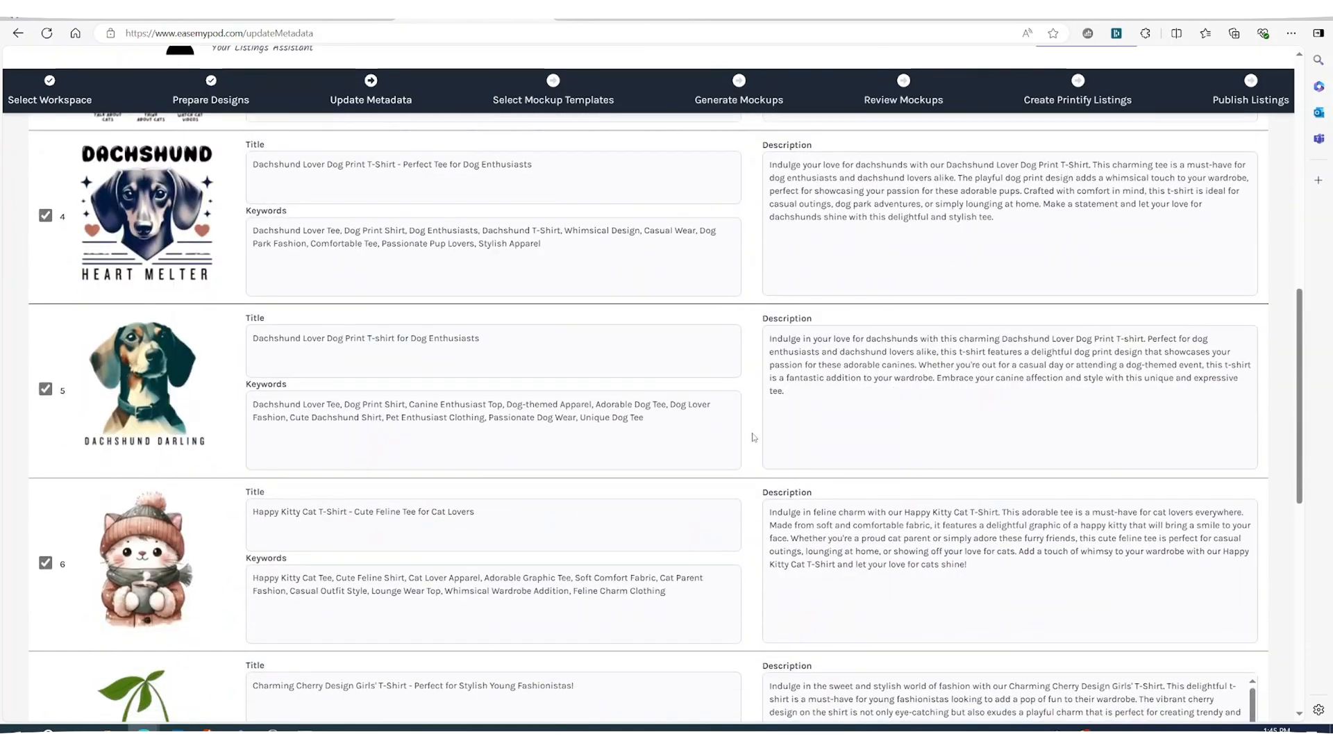
pyautogui.scroll(-3, 755, 437)
pyautogui.scroll(20, 754, 436)
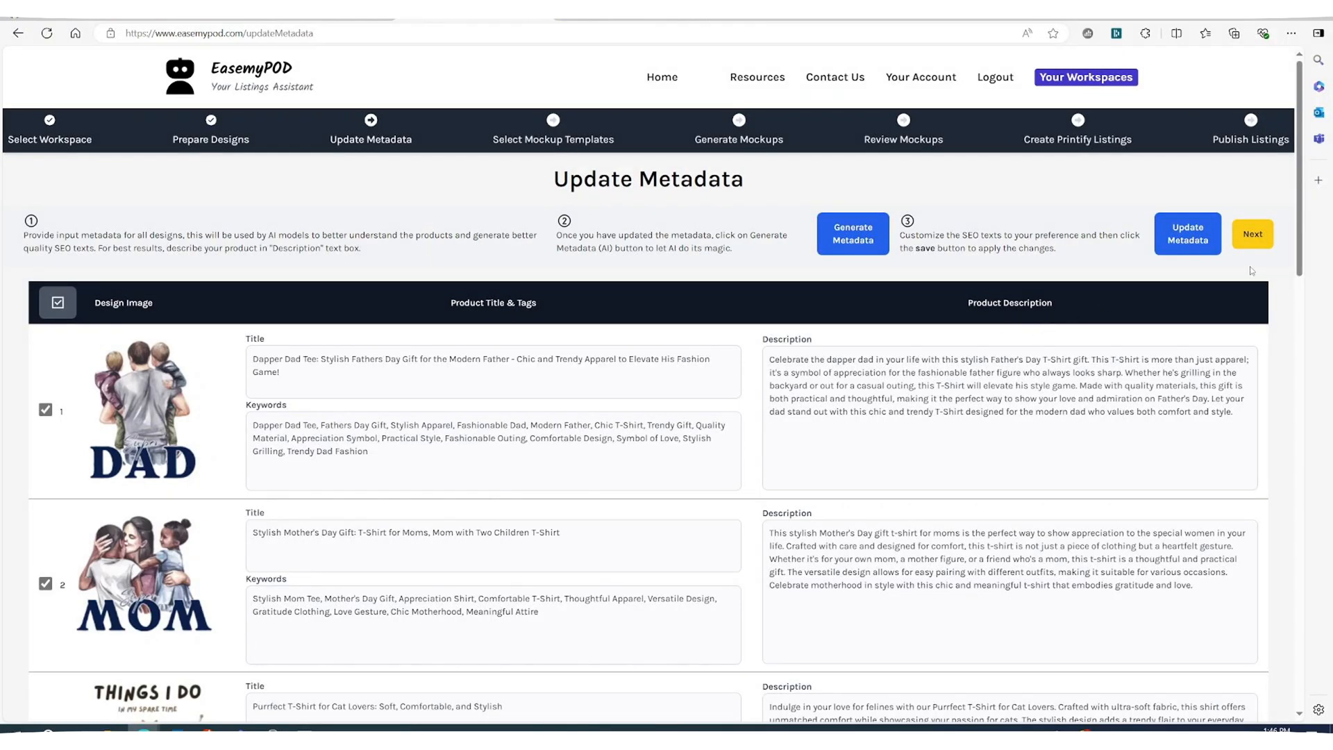
pyautogui.click(1252, 235)
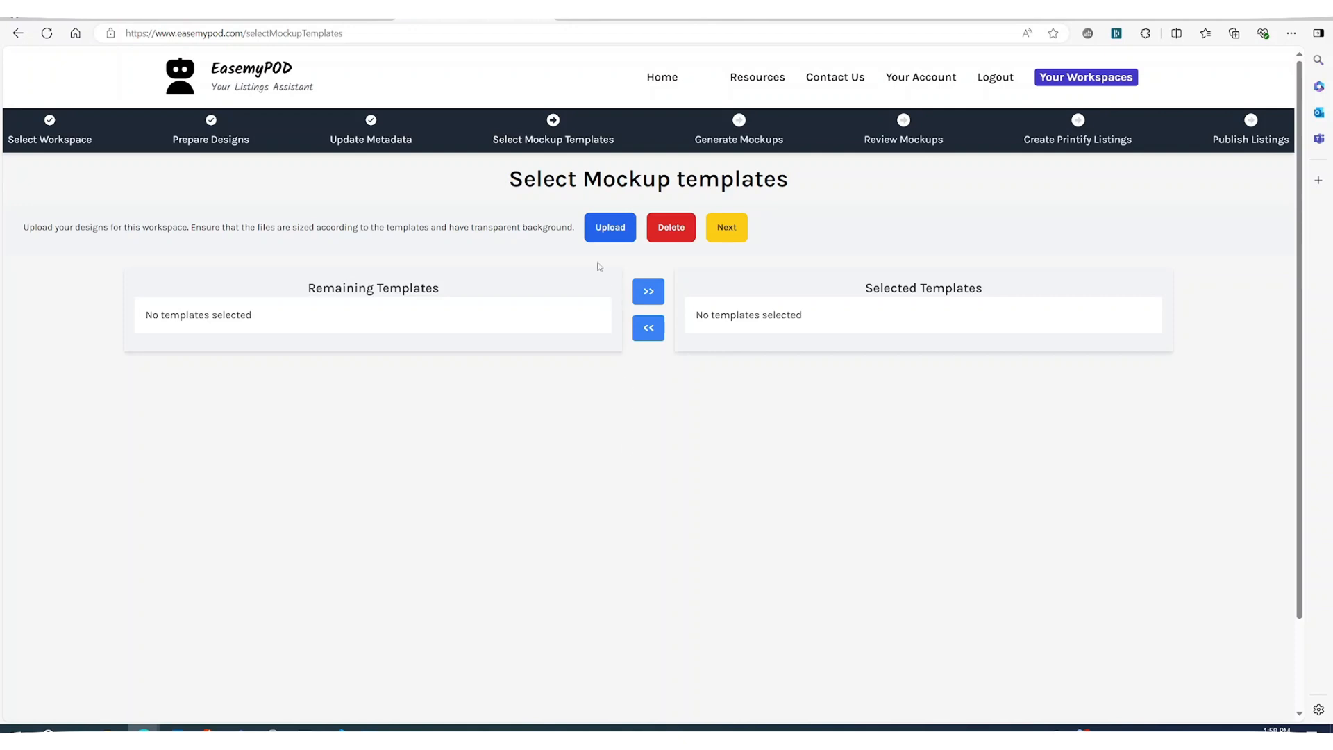
# Step: Upload all the PSD mockup templates from the "Mockup Templates - Prepared" folder
pyautogui.click(601, 234)
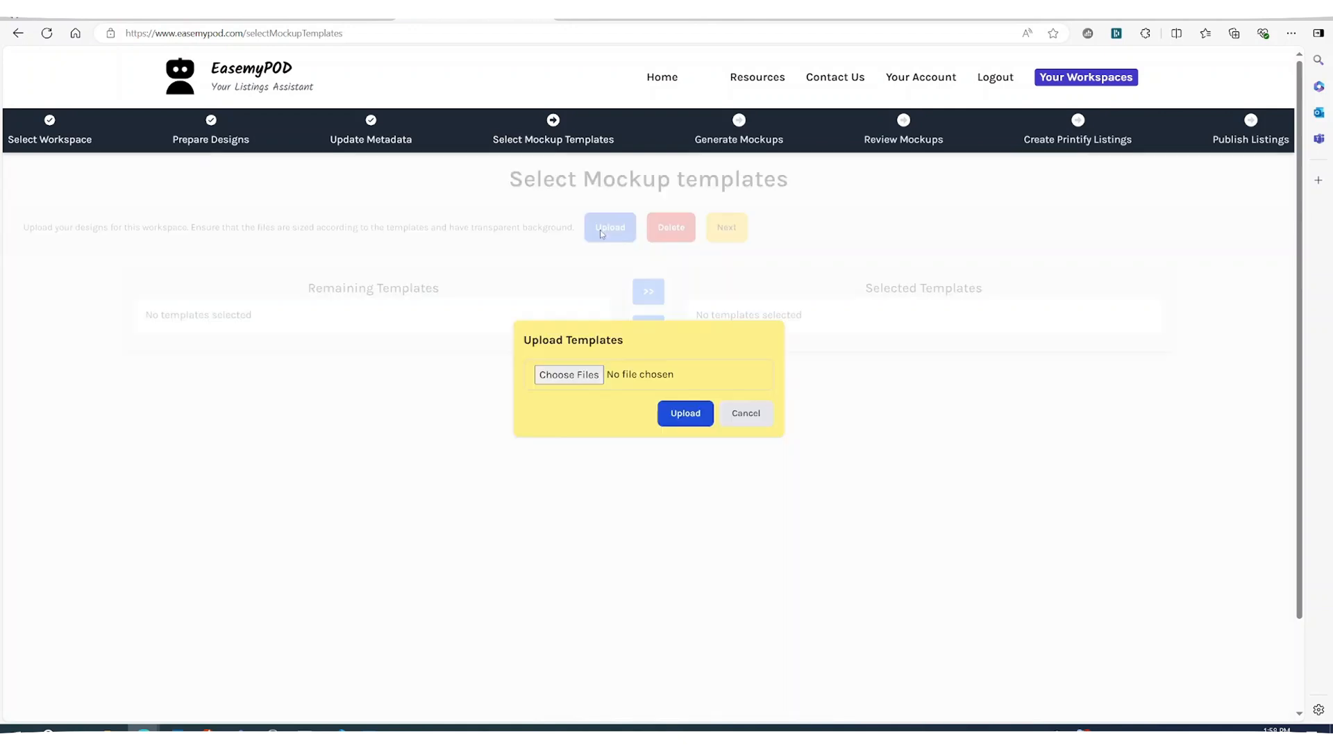
pyautogui.click(601, 377)
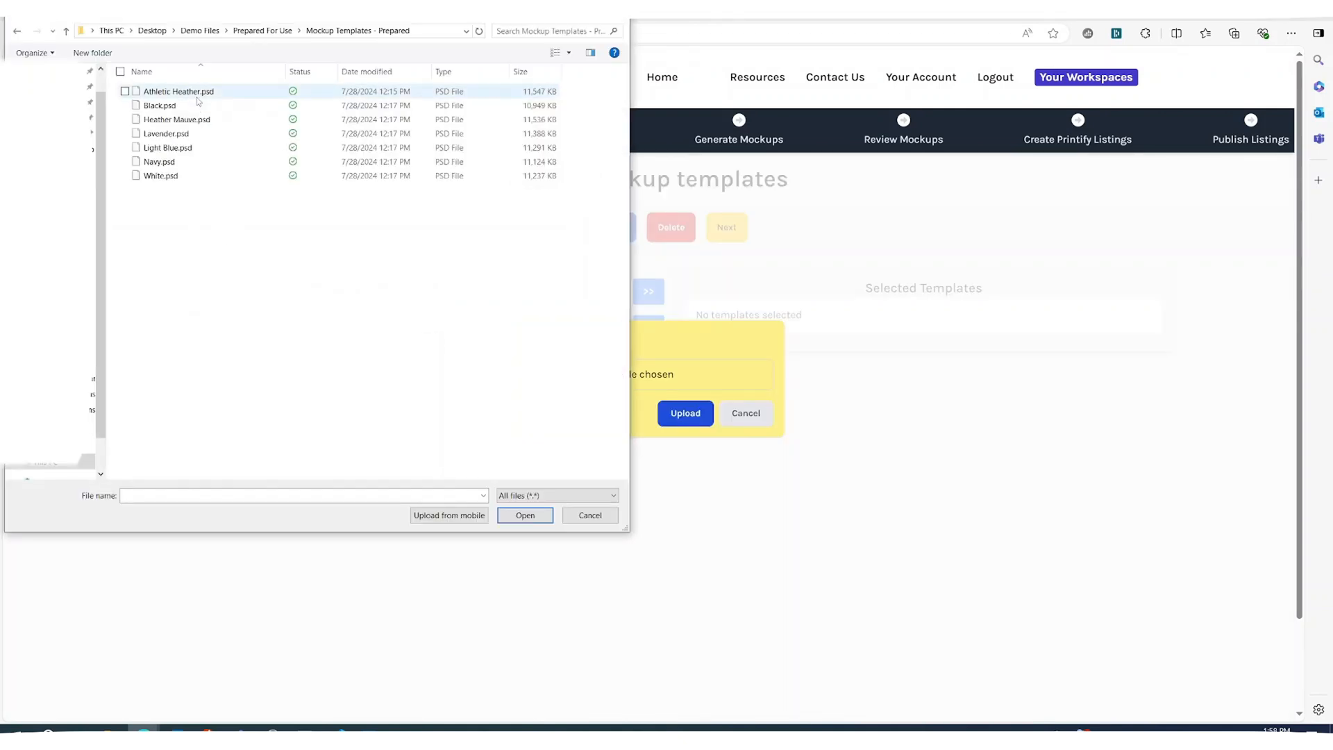
pyautogui.hotkey('ctrl', 'a')
pyautogui.click(525, 514)
pyautogui.click(685, 413)
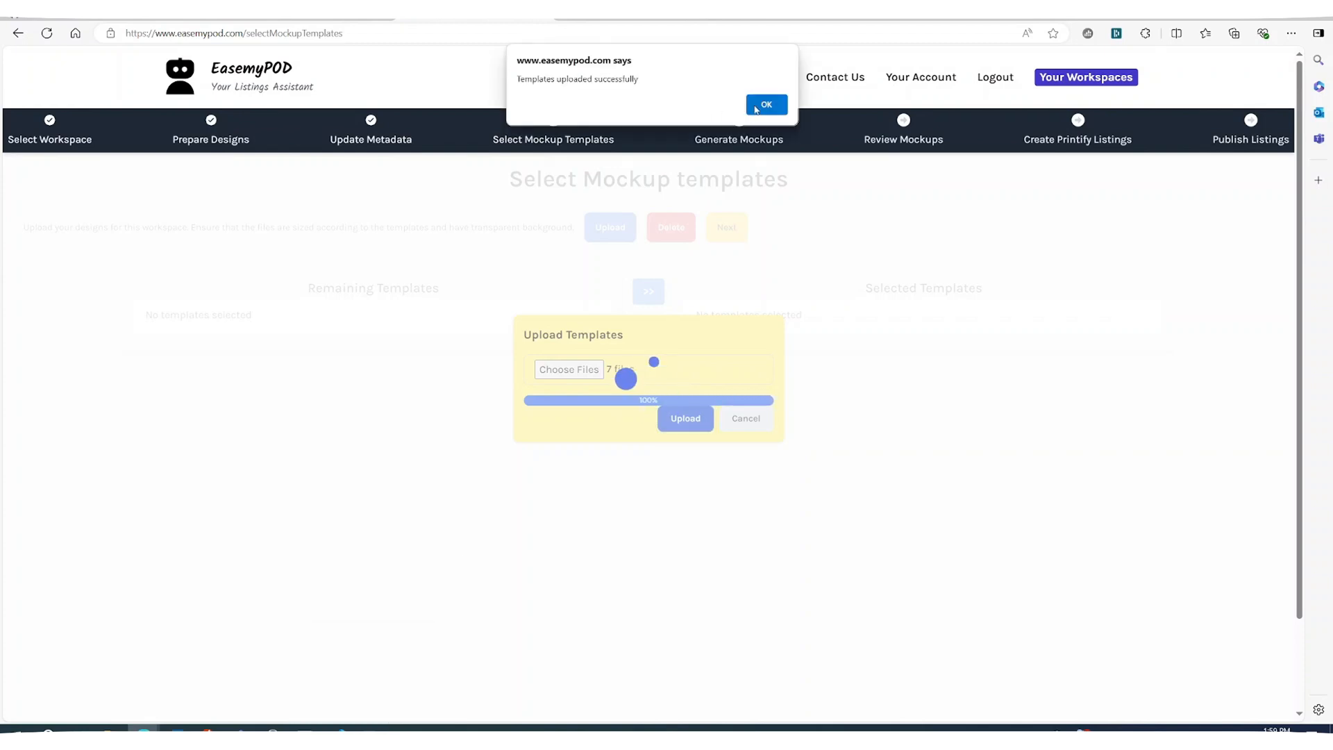
pyautogui.click(768, 104)
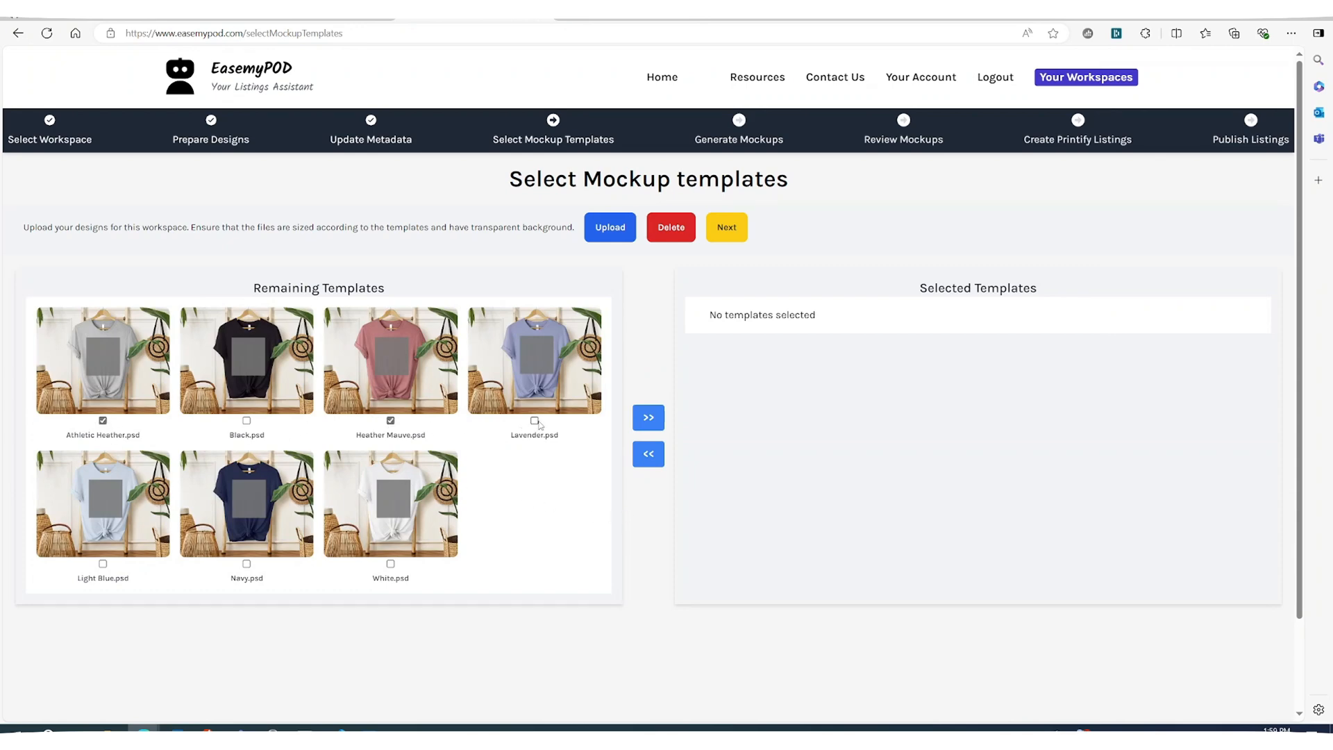
# Step: Add Athletic Heather, Heather Mauve, White and Light Blue to the selected templates and proceed to mockup generation
pyautogui.click(390, 564)
pyautogui.click(102, 564)
pyautogui.click(648, 418)
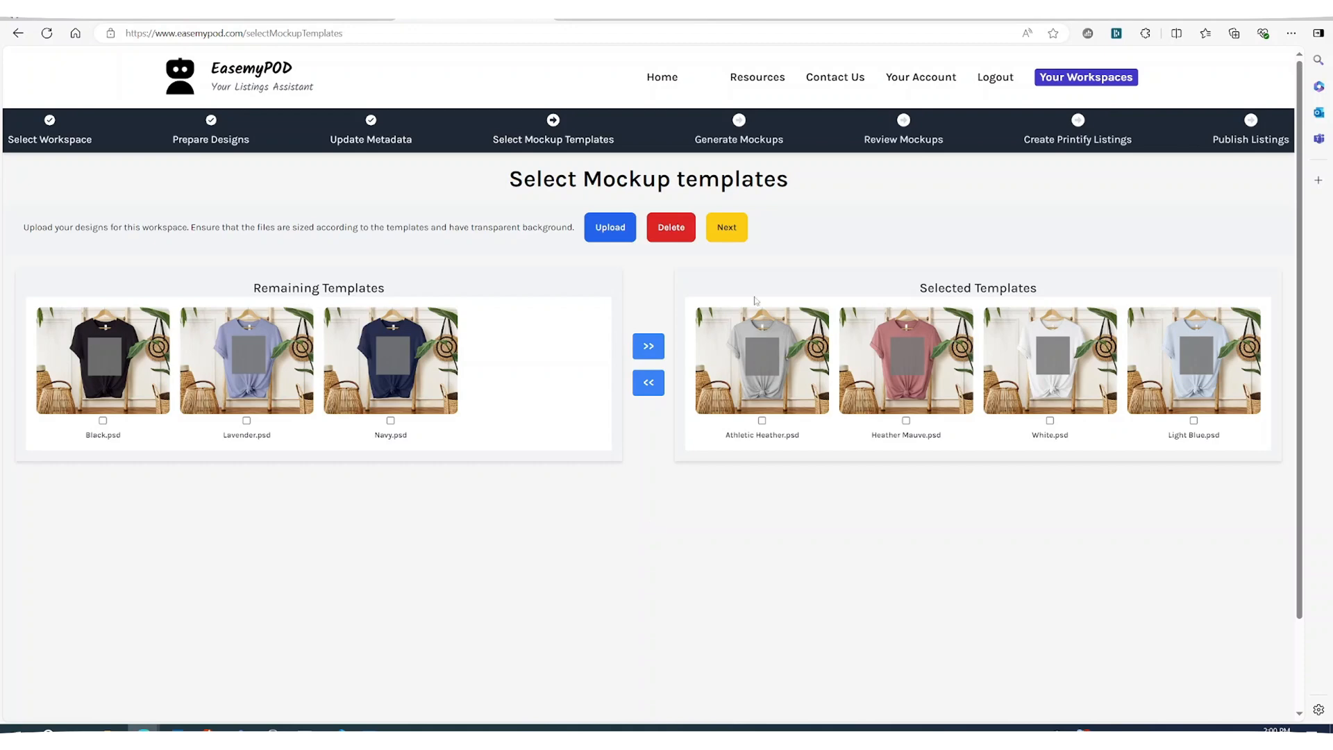
pyautogui.click(744, 236)
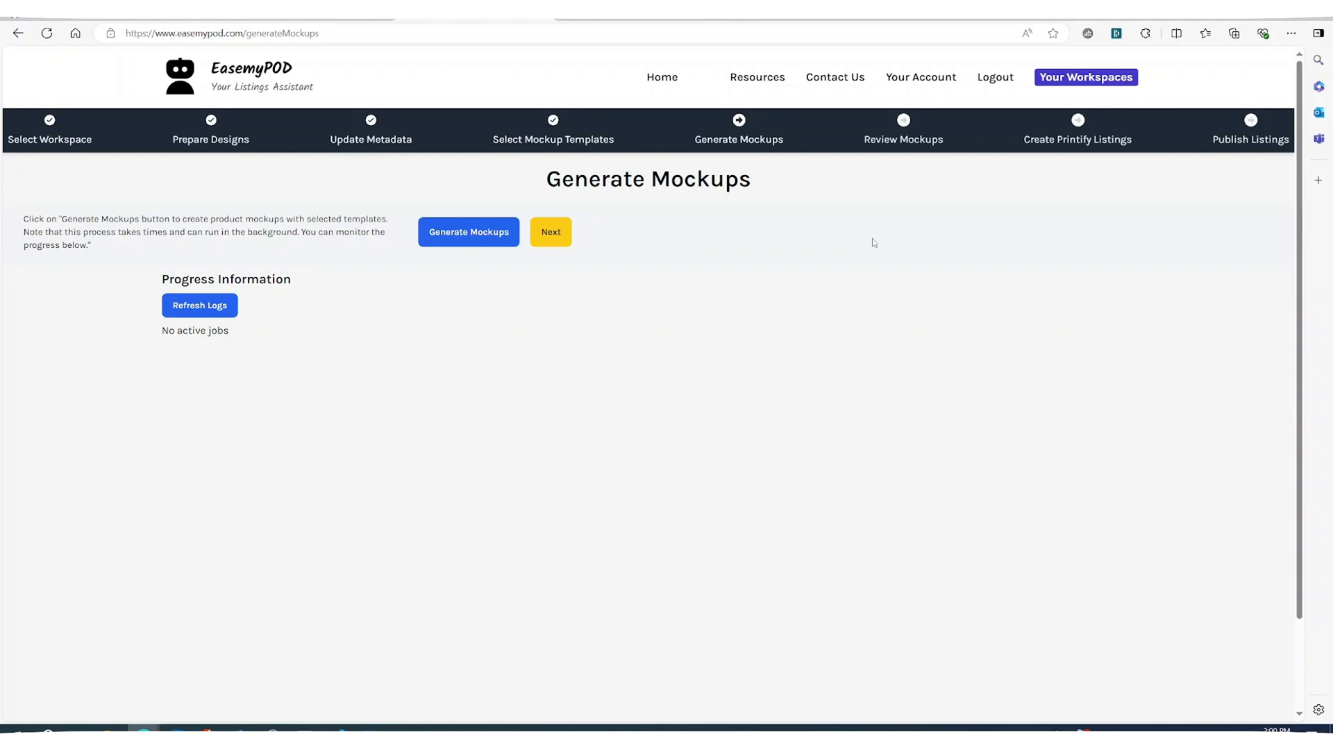
# Step: Generate the product mockups with the selected templates, acknowledge the processing notice and refresh the progress logs
pyautogui.click(515, 244)
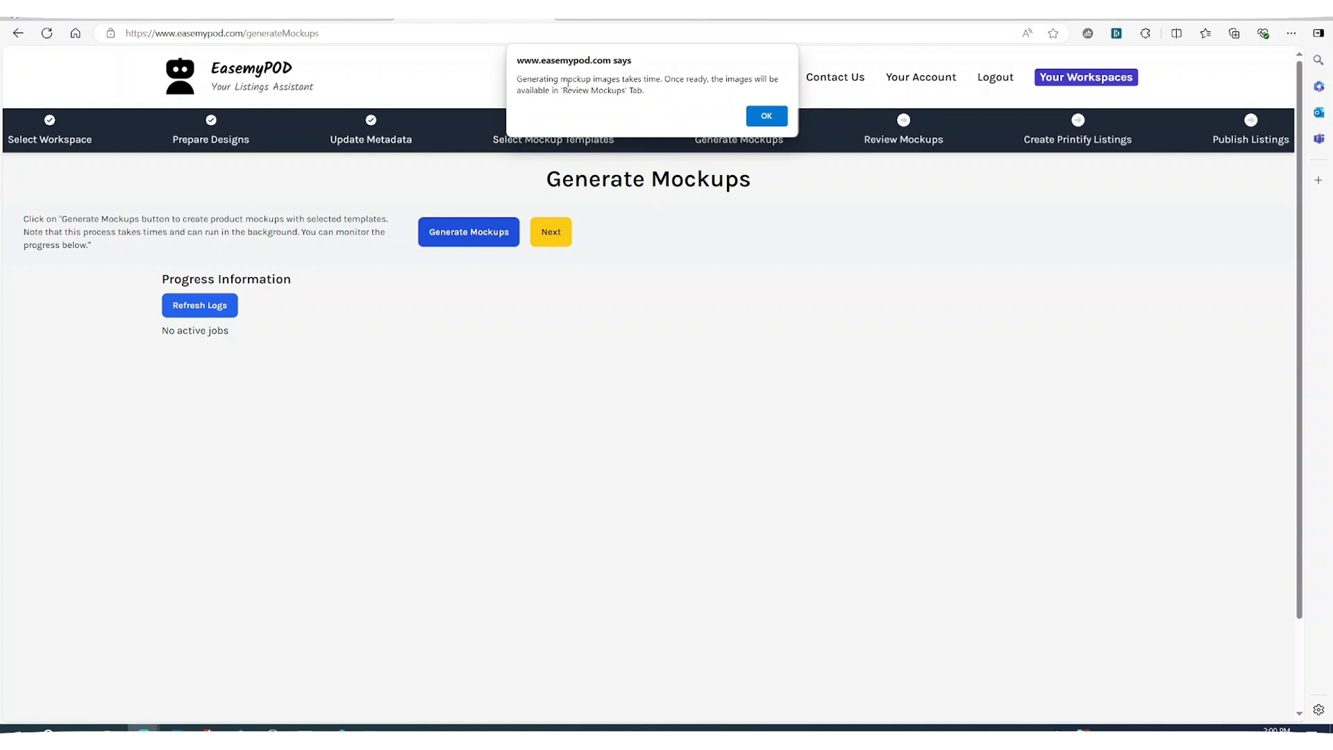
pyautogui.moveTo(568, 83); pyautogui.dragTo(735, 80)
pyautogui.click(602, 96)
pyautogui.click(754, 115)
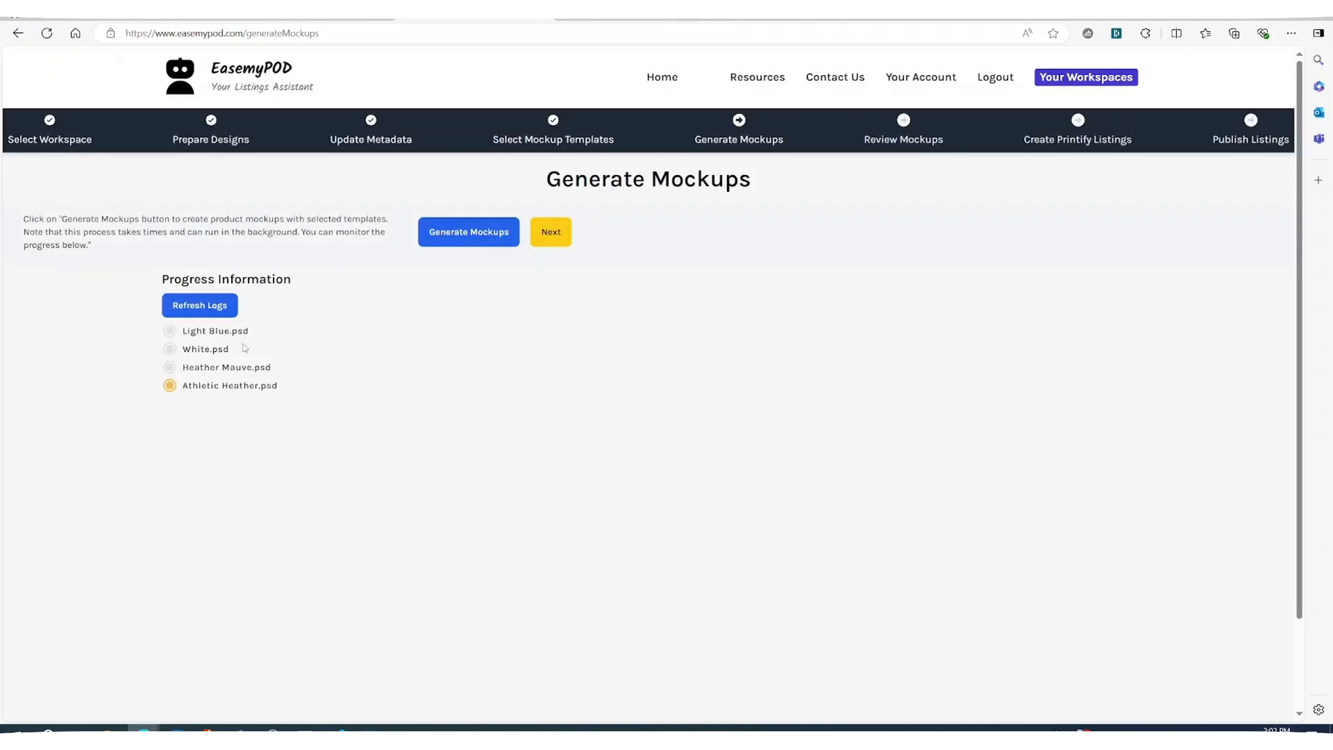
pyautogui.click(215, 310)
# Step: Look through the mockups generated so far for every design in the review stage
pyautogui.click(550, 235)
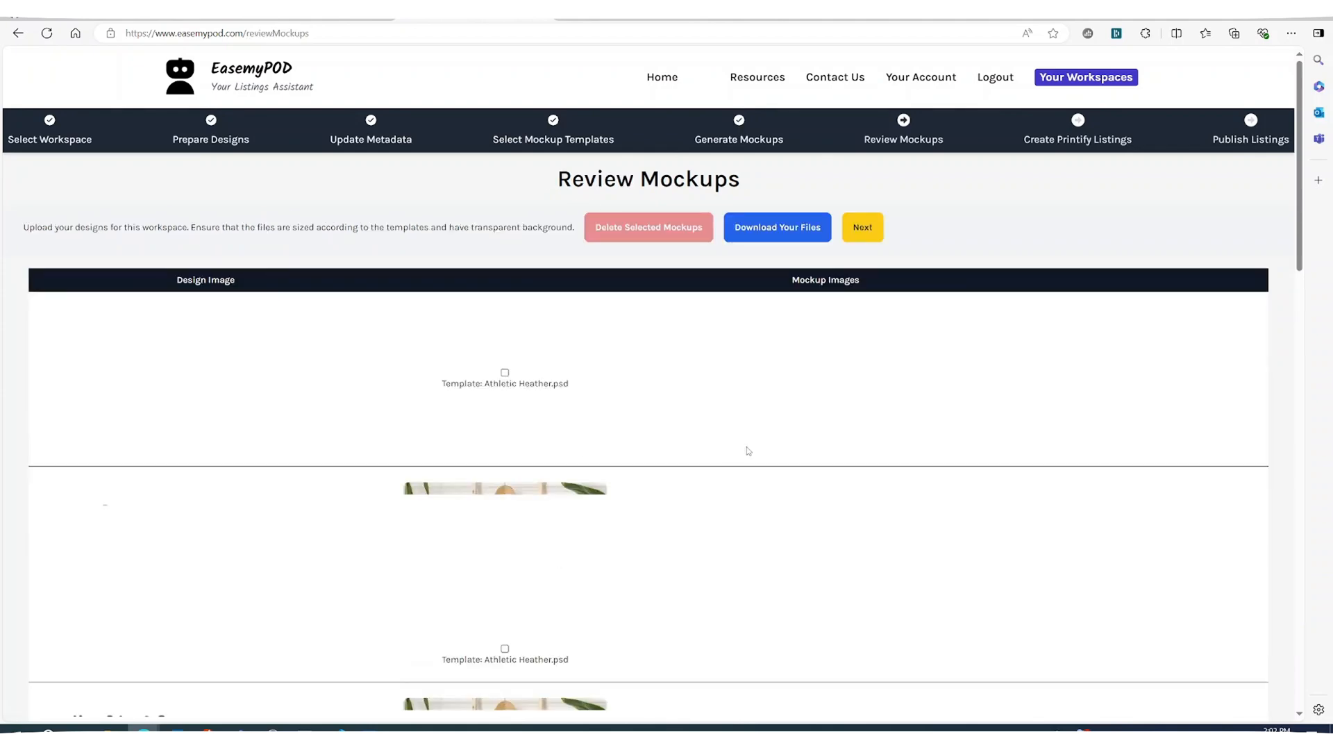
pyautogui.scroll(-5, 771, 477)
pyautogui.scroll(-17, 775, 477)
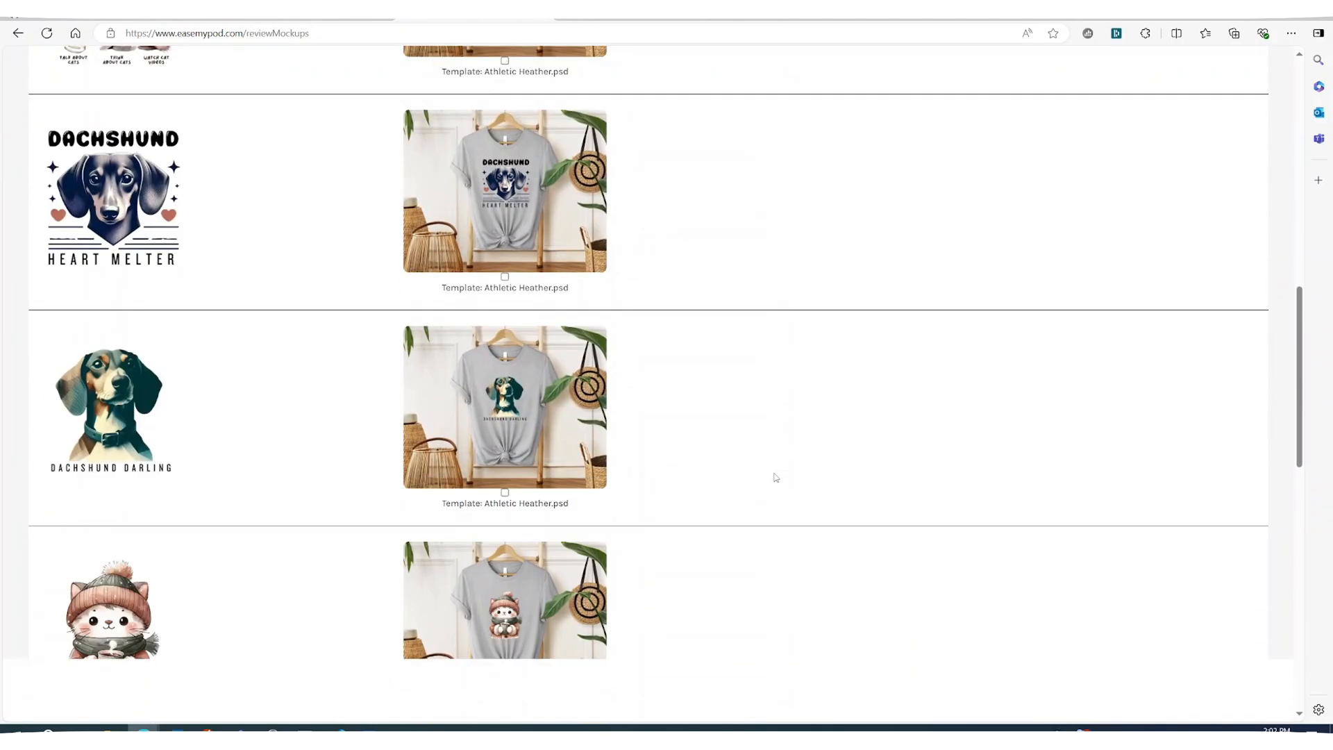
pyautogui.scroll(-3, 694, 407)
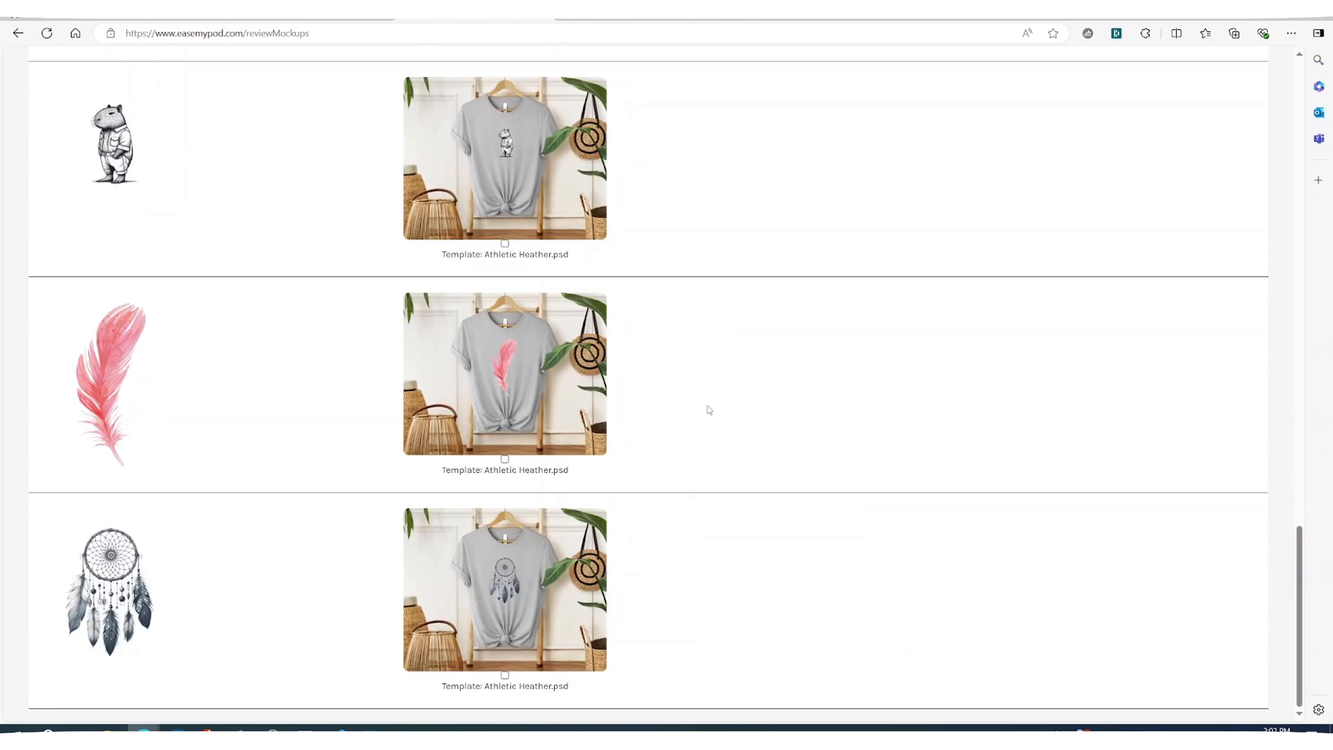
pyautogui.scroll(20, 709, 407)
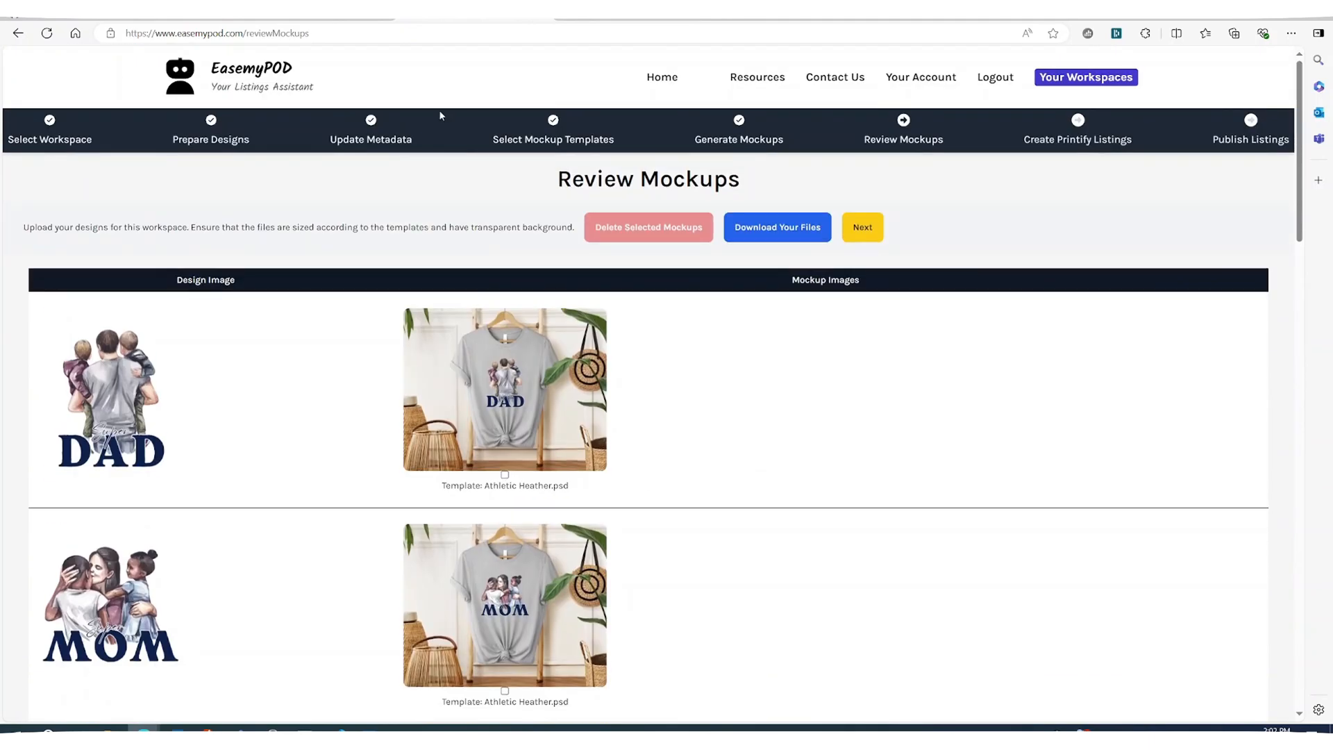
# Step: Return to the generation stage to refresh its progress, and reopen the mockup review
pyautogui.click(742, 122)
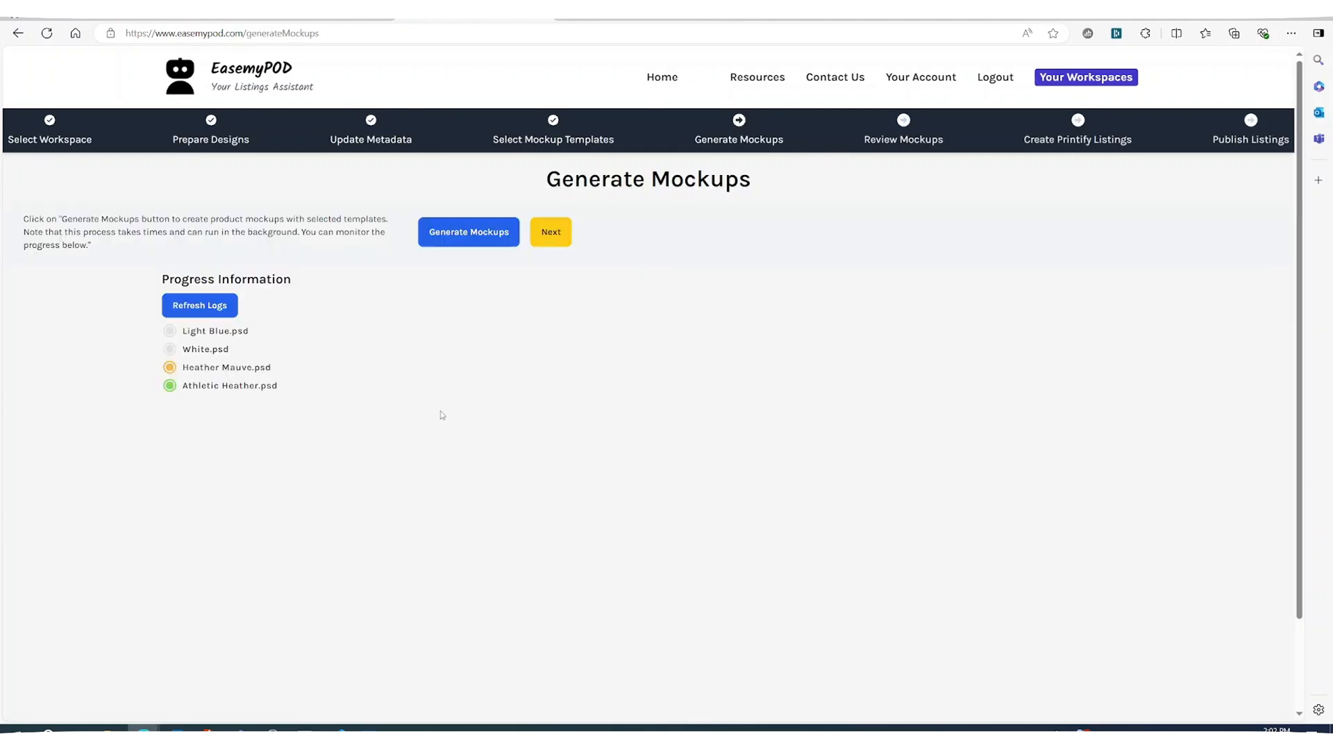
pyautogui.click(229, 308)
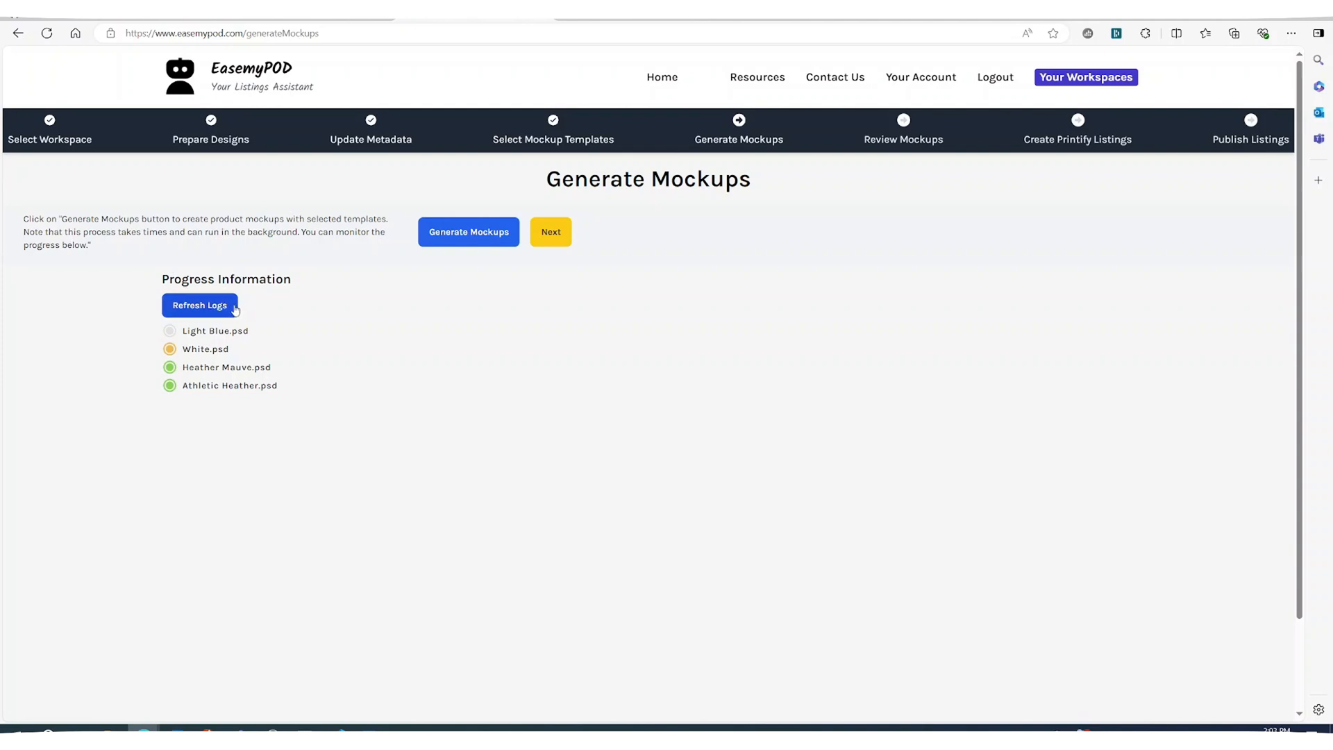
pyautogui.click(551, 234)
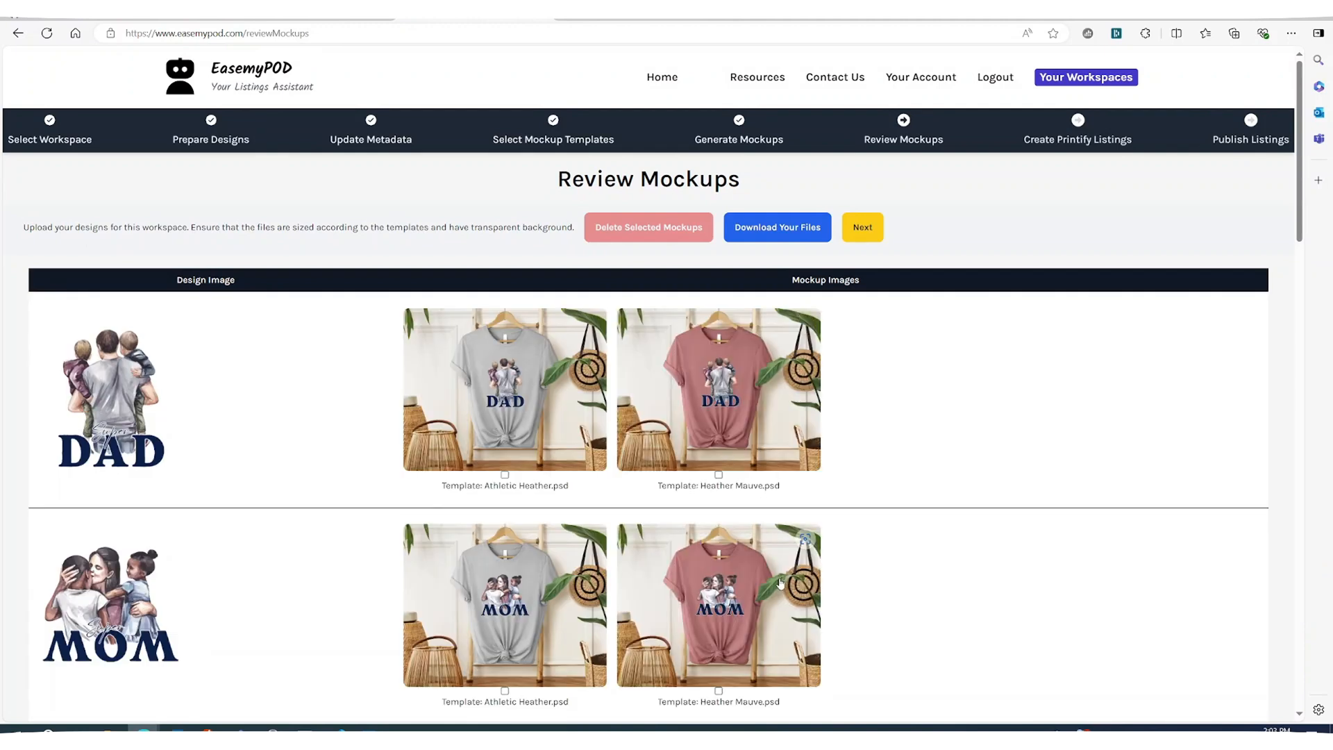
# Step: Recheck the generation progress and review every design's mockups on the Athletic Heather, Heather Mauve, White and Light Blue templates
pyautogui.click(740, 124)
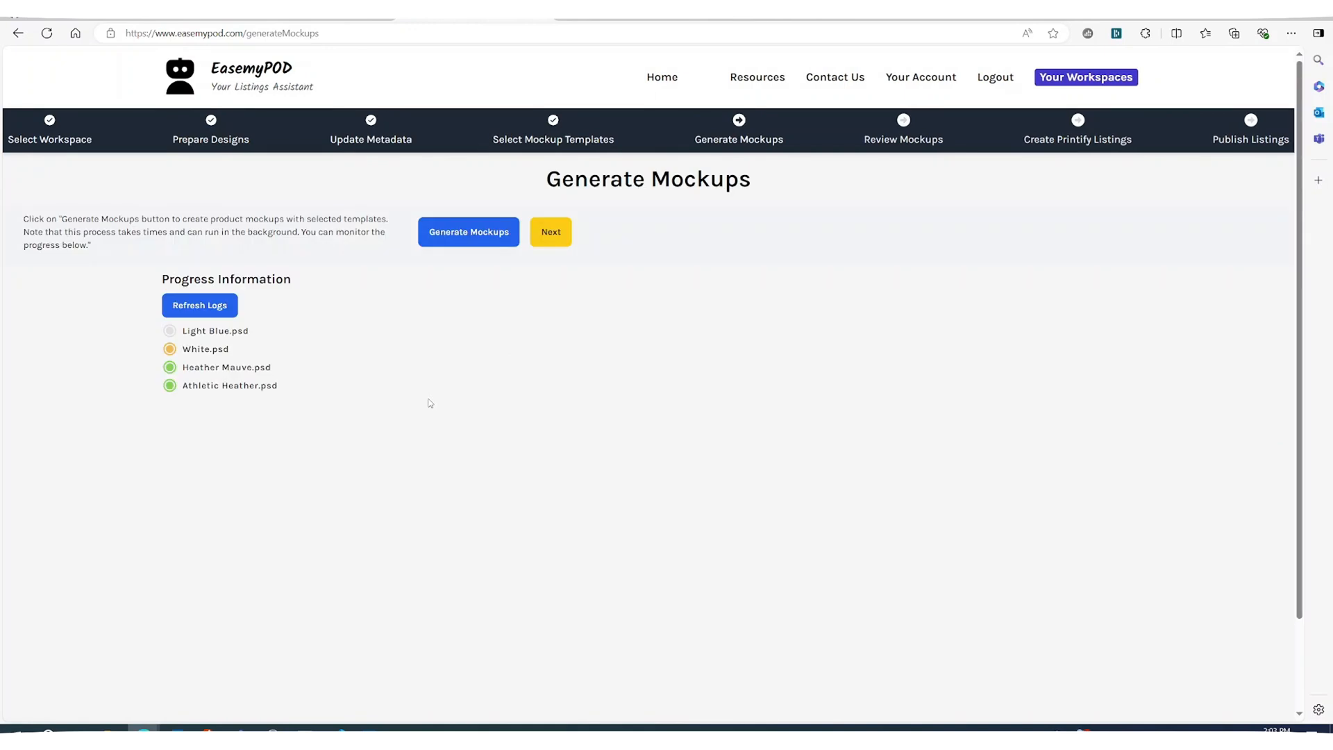
pyautogui.click(232, 312)
pyautogui.click(551, 236)
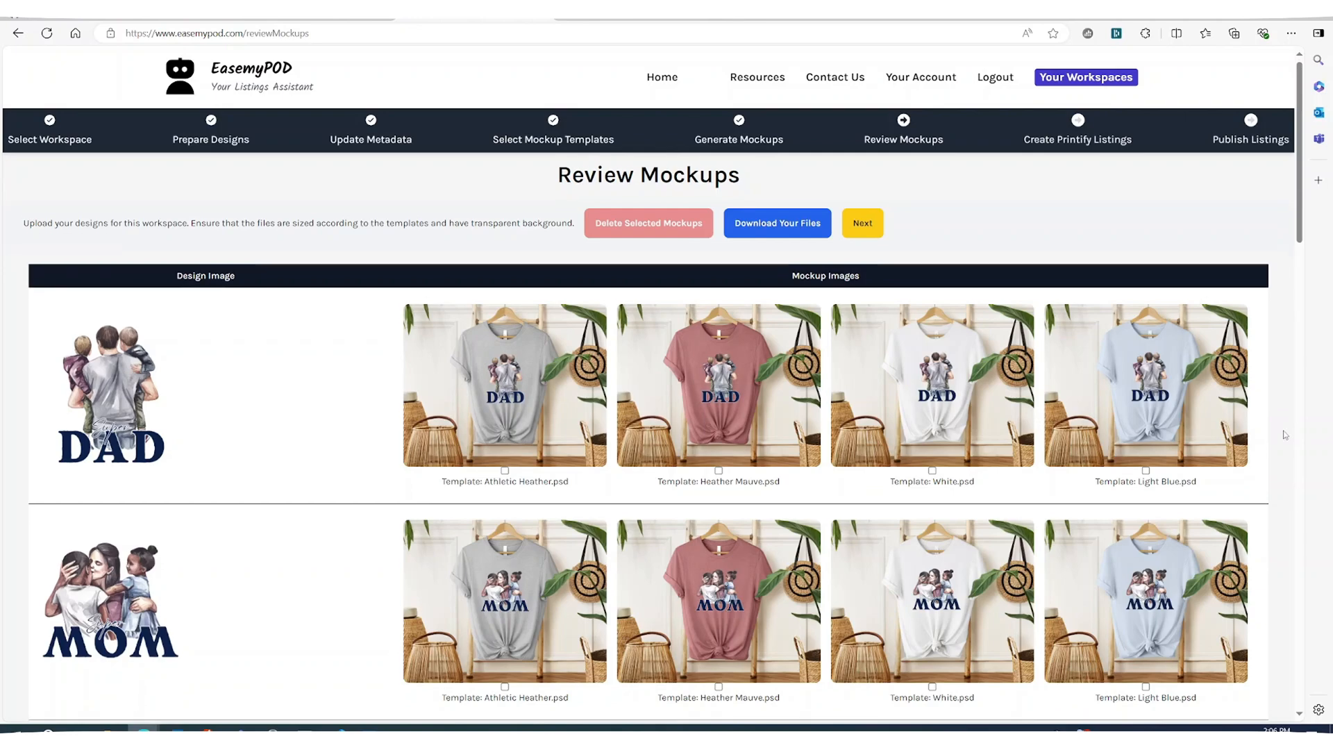
pyautogui.scroll(-3, 1285, 435)
pyautogui.scroll(-5, 1284, 435)
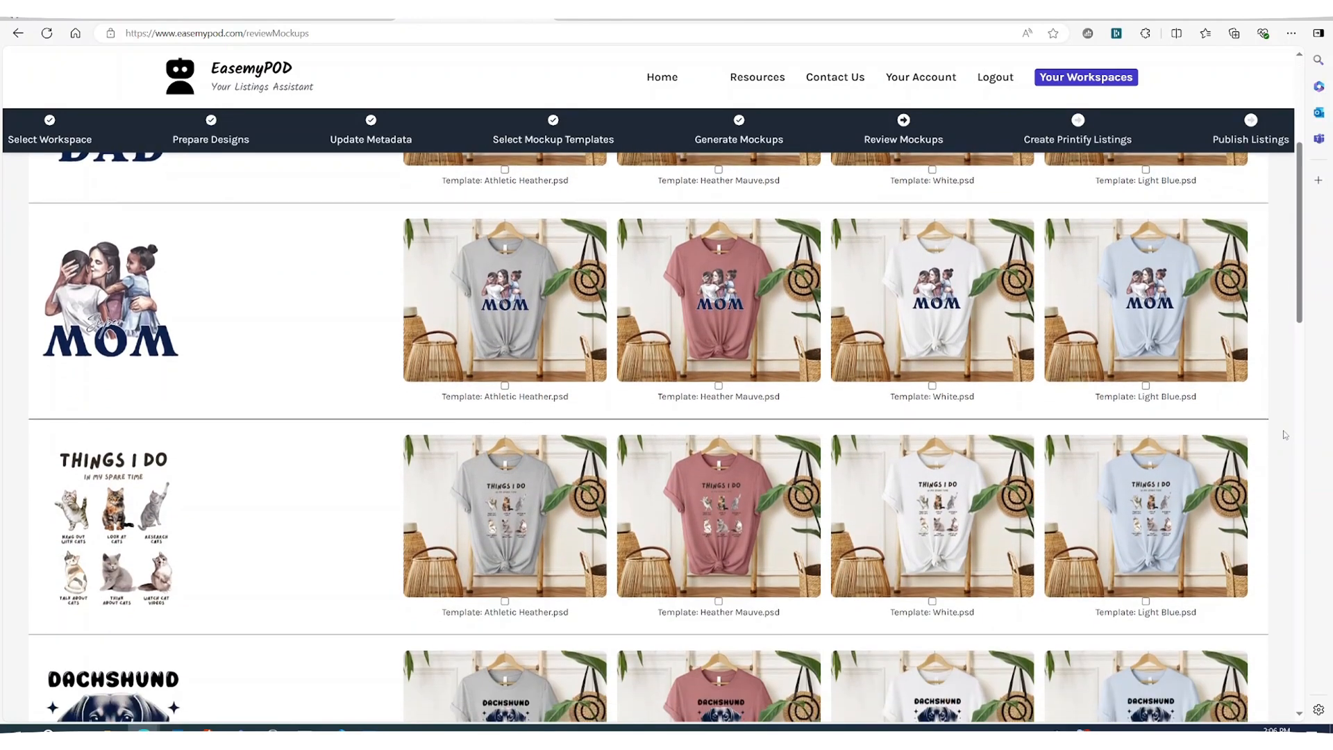
pyautogui.scroll(-8, 1284, 435)
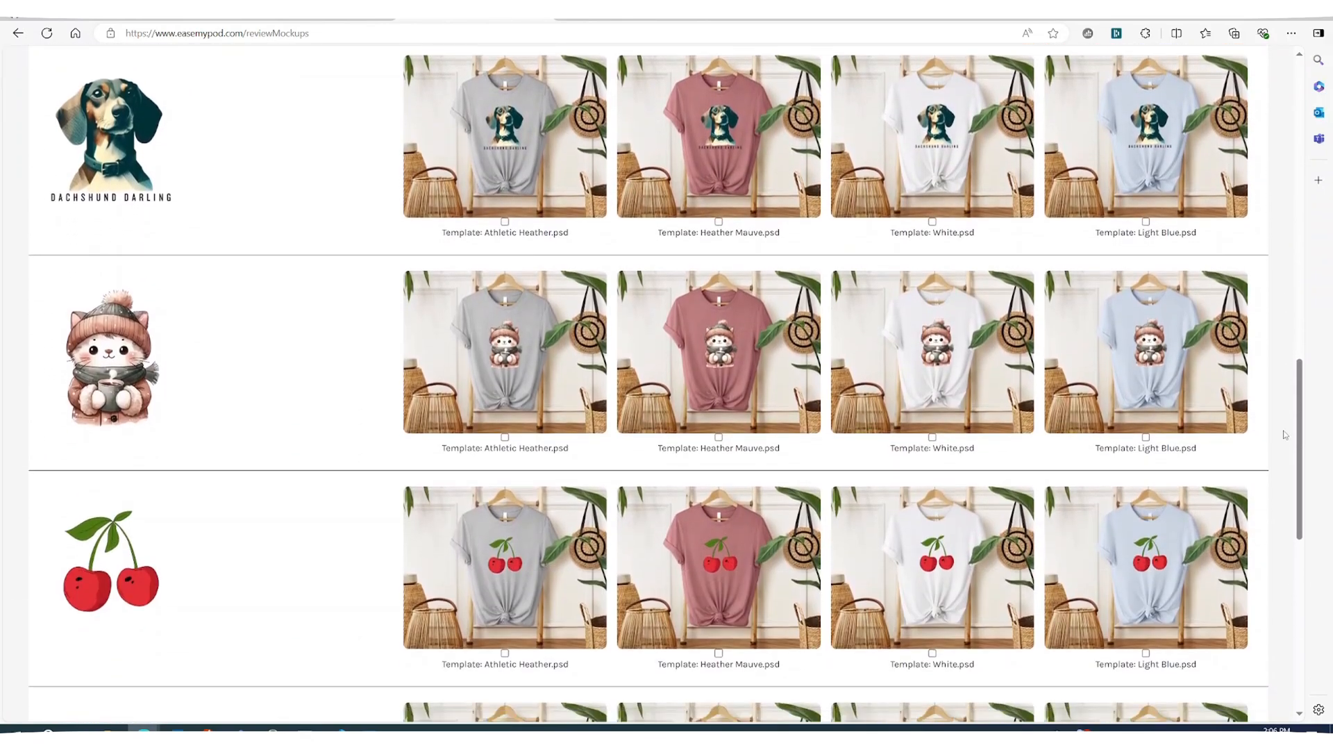
pyautogui.scroll(-6, 1285, 435)
pyautogui.scroll(-3, 1285, 435)
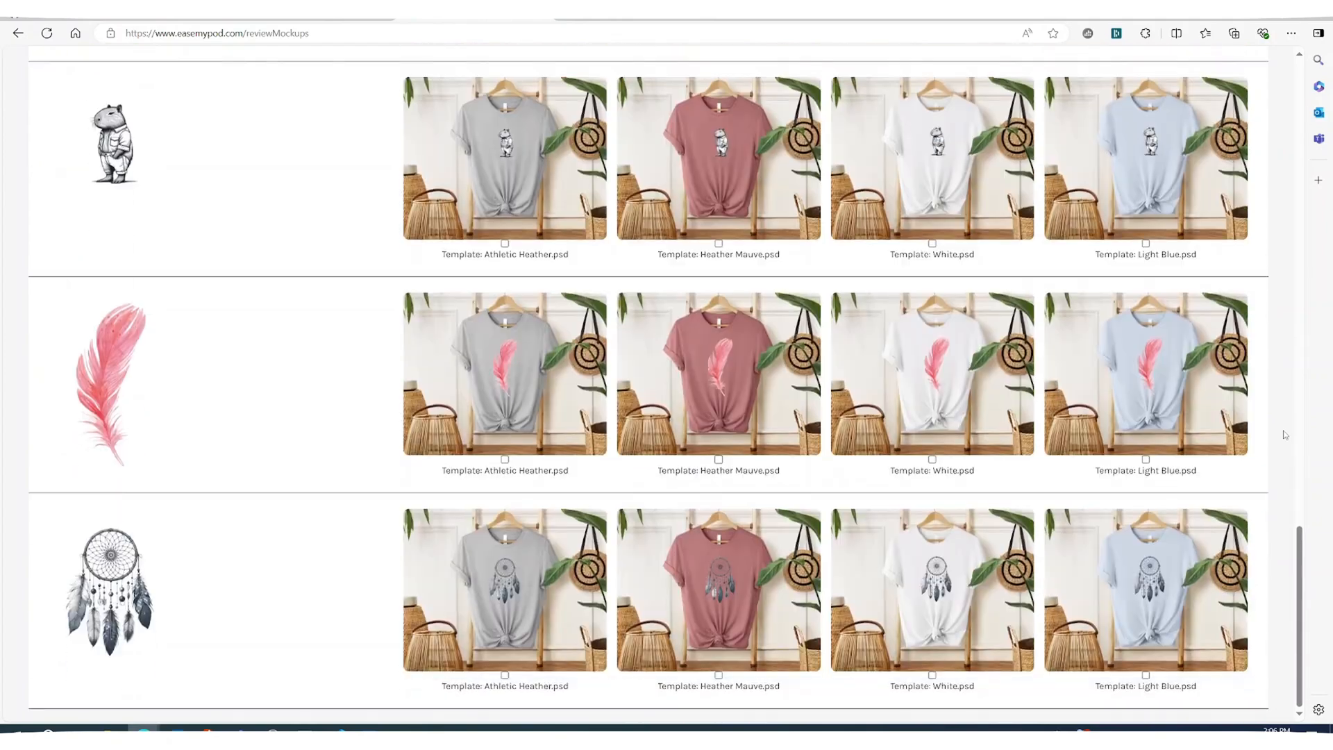
pyautogui.scroll(20, 1284, 434)
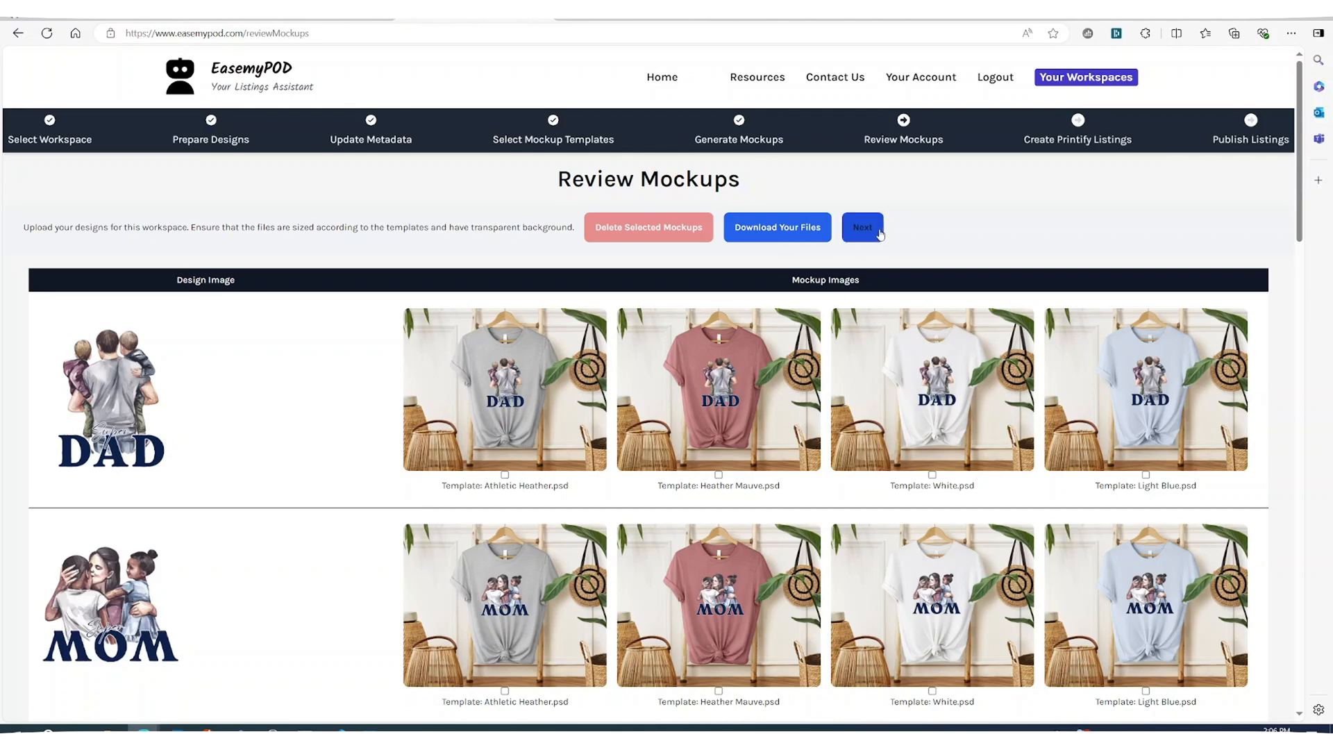
# Step: Proceed to the Printify listing creation stage and highlight its instructions for connecting the store and creating listings
pyautogui.click(863, 228)
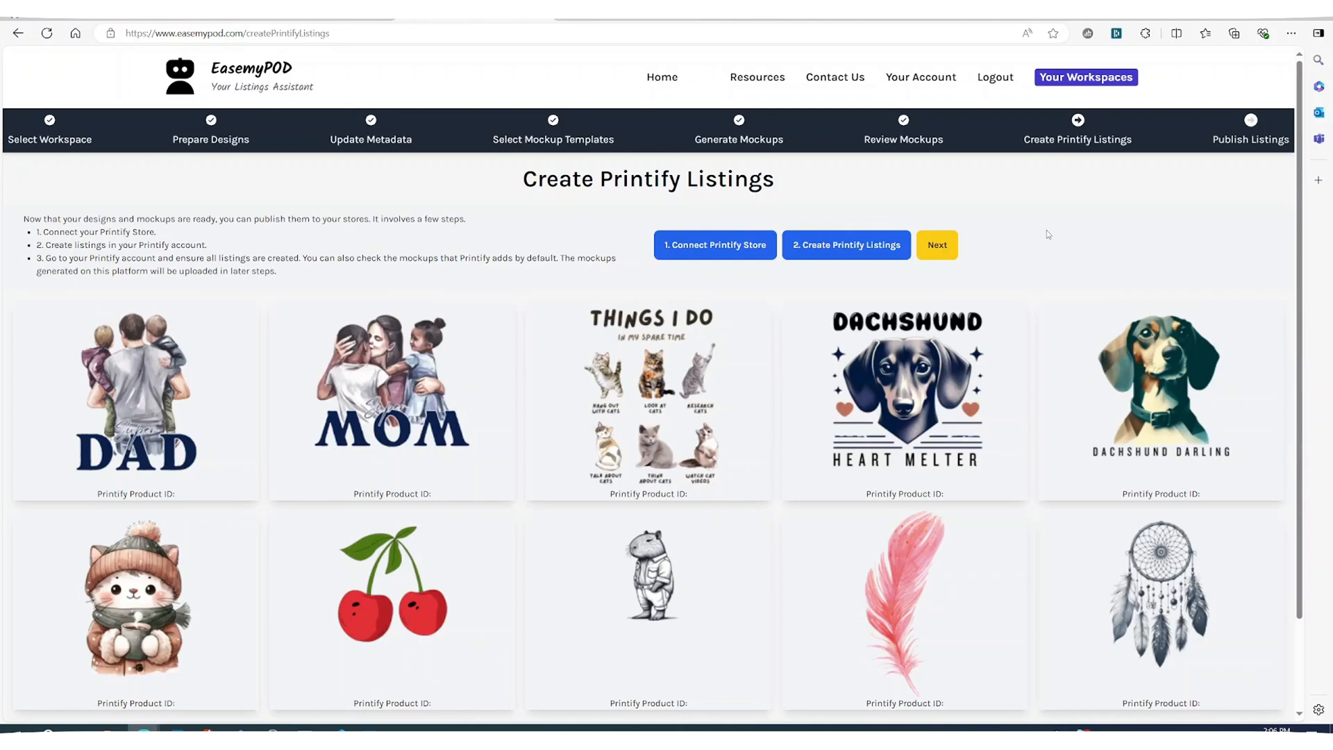
pyautogui.moveTo(25, 218); pyautogui.dragTo(278, 273)
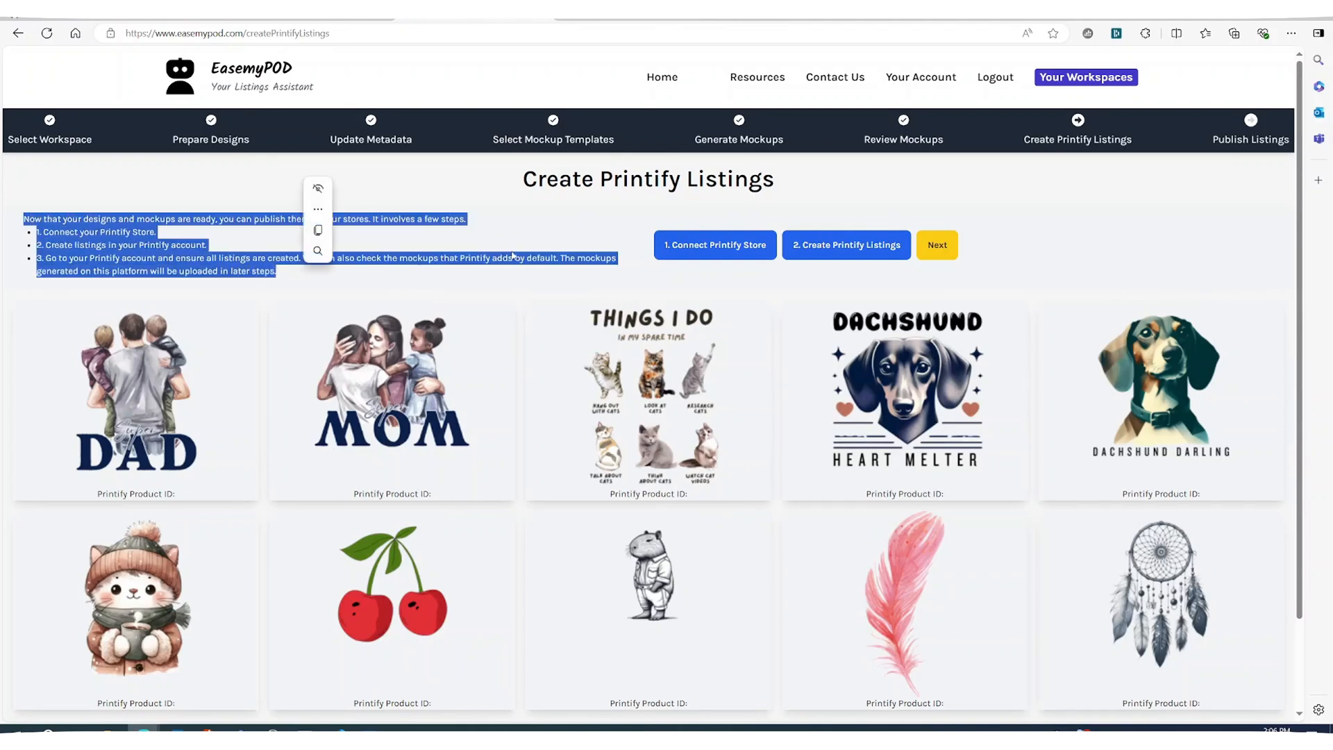
# Step: Highlight the instruction about connecting the Printify store, and open the Printify store connection form
pyautogui.click(452, 223)
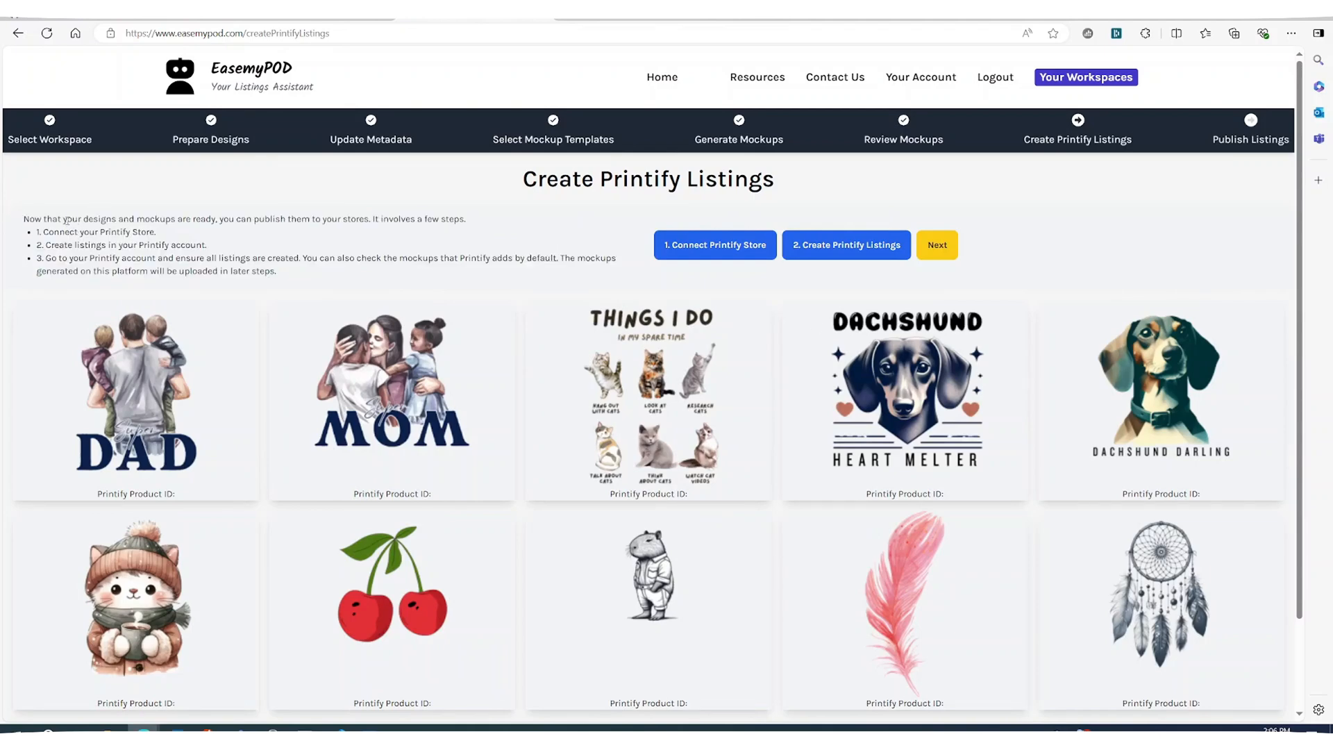
pyautogui.moveTo(43, 232); pyautogui.dragTo(166, 238)
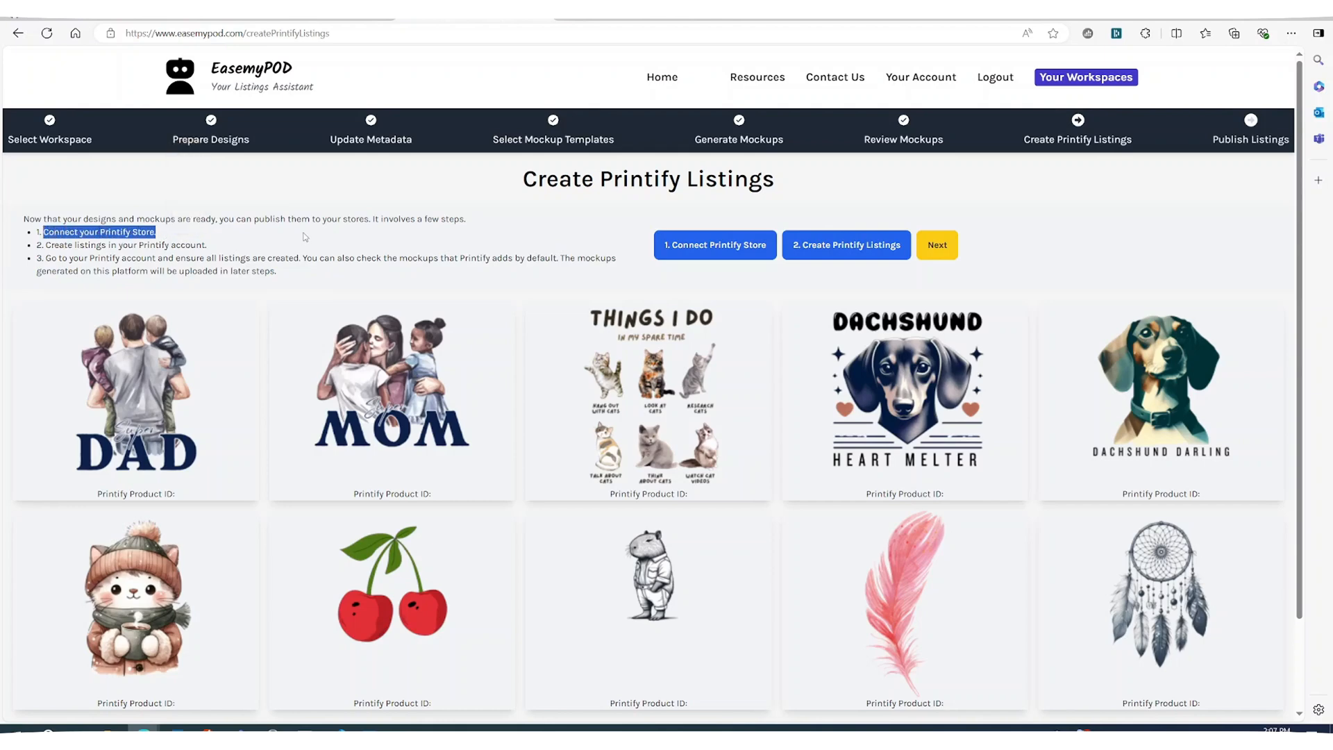
pyautogui.doubleClick(116, 233)
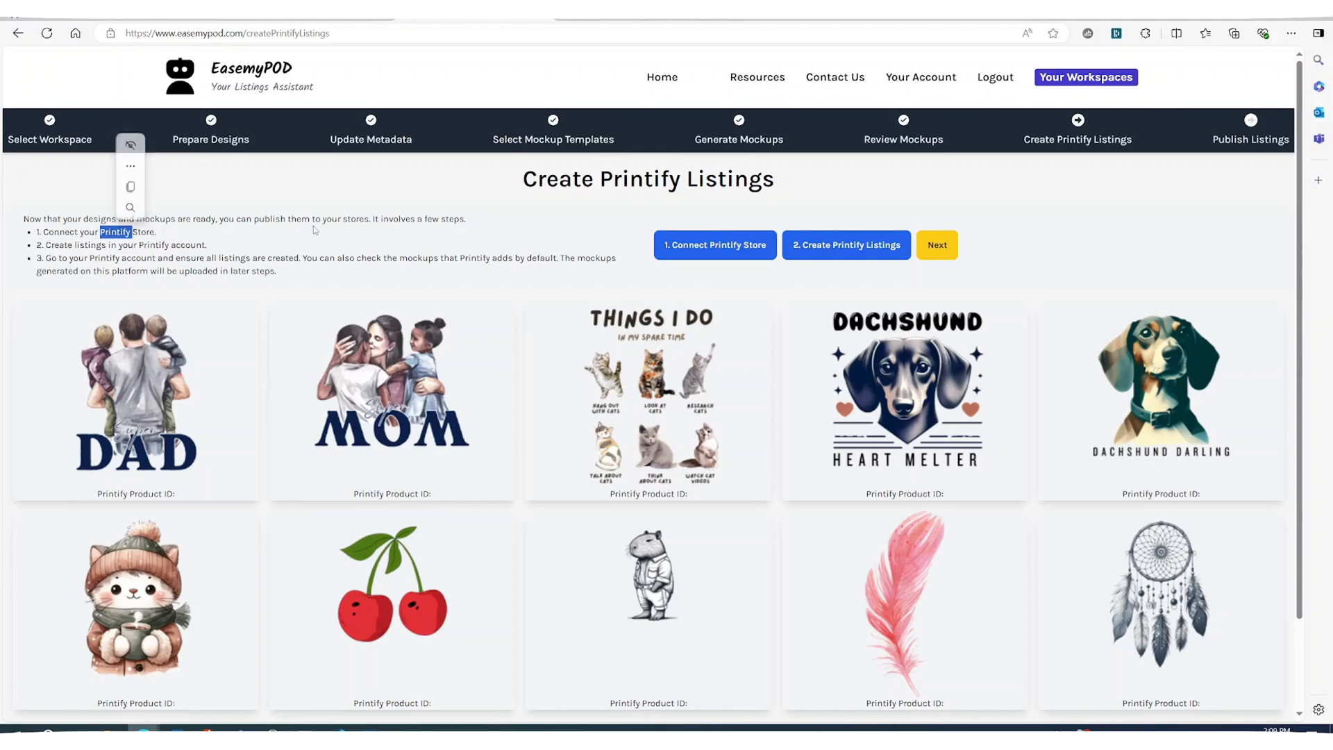
pyautogui.click(316, 228)
pyautogui.click(703, 250)
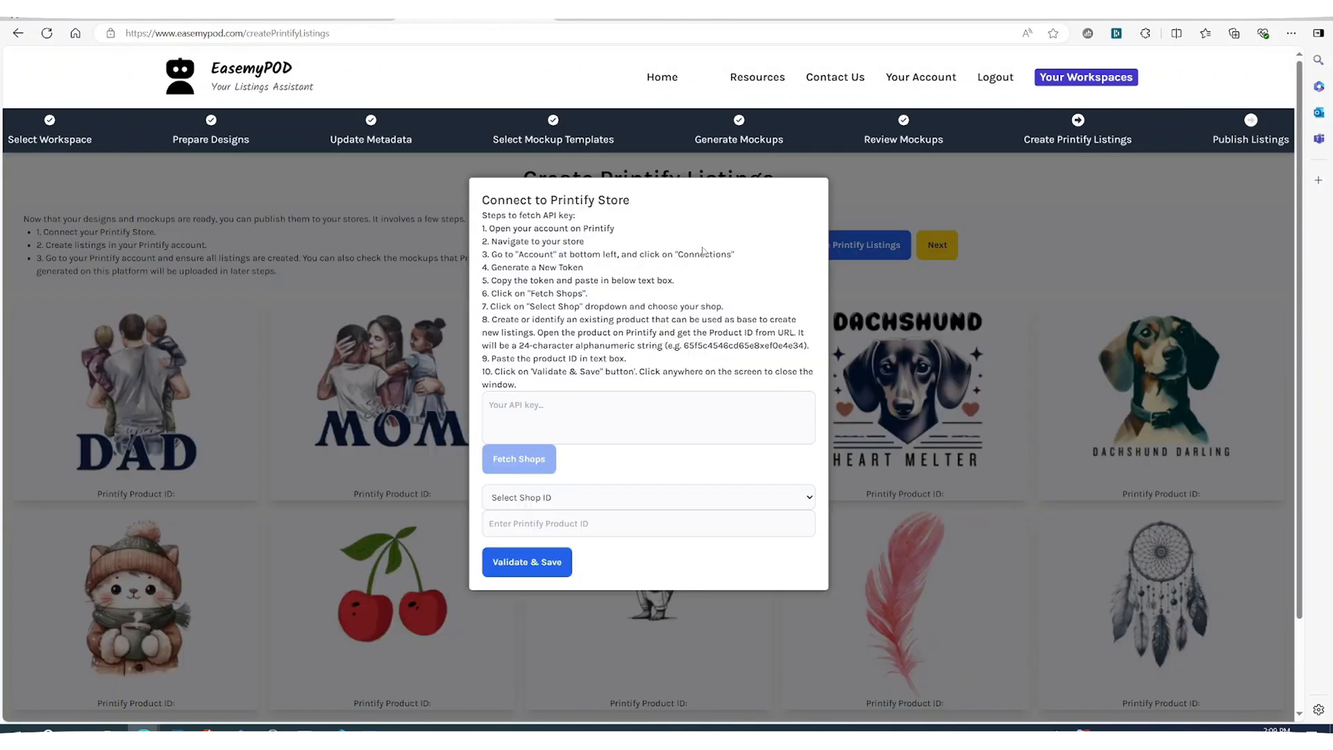
pyautogui.click(640, 23)
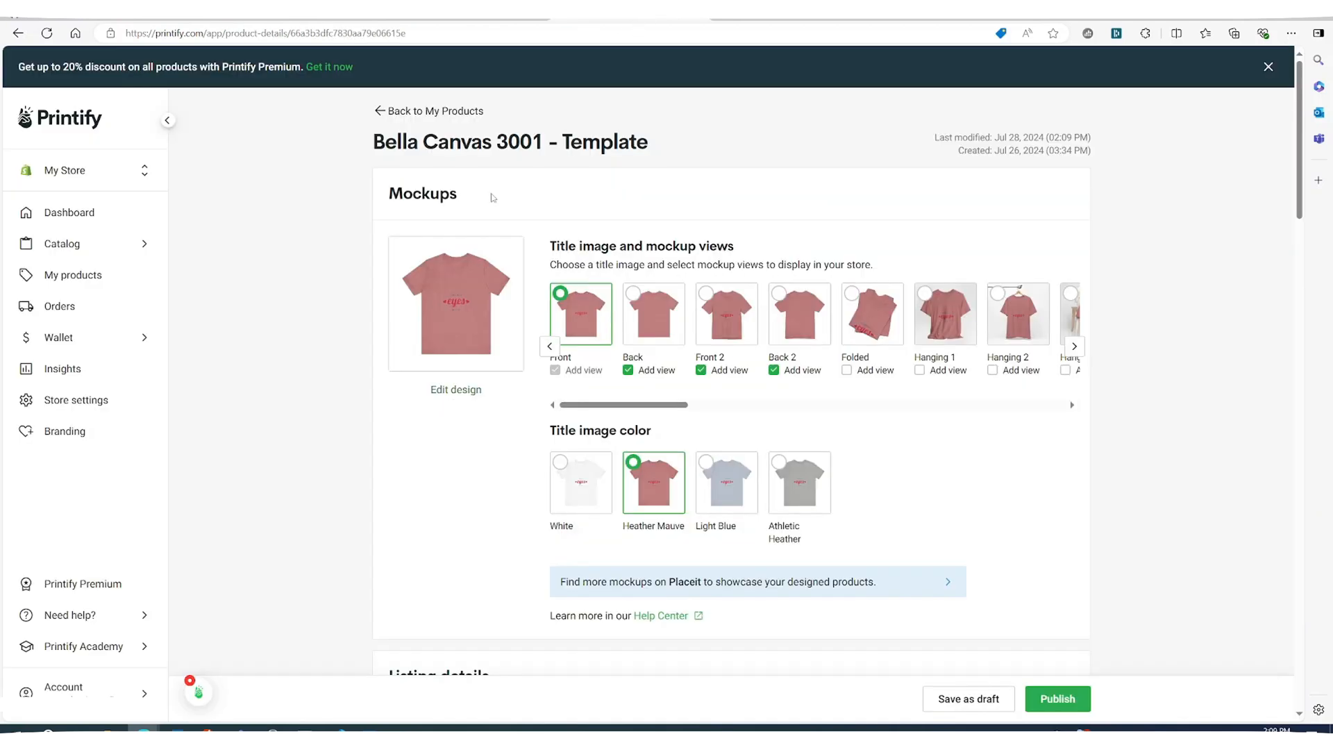
pyautogui.click(83, 691)
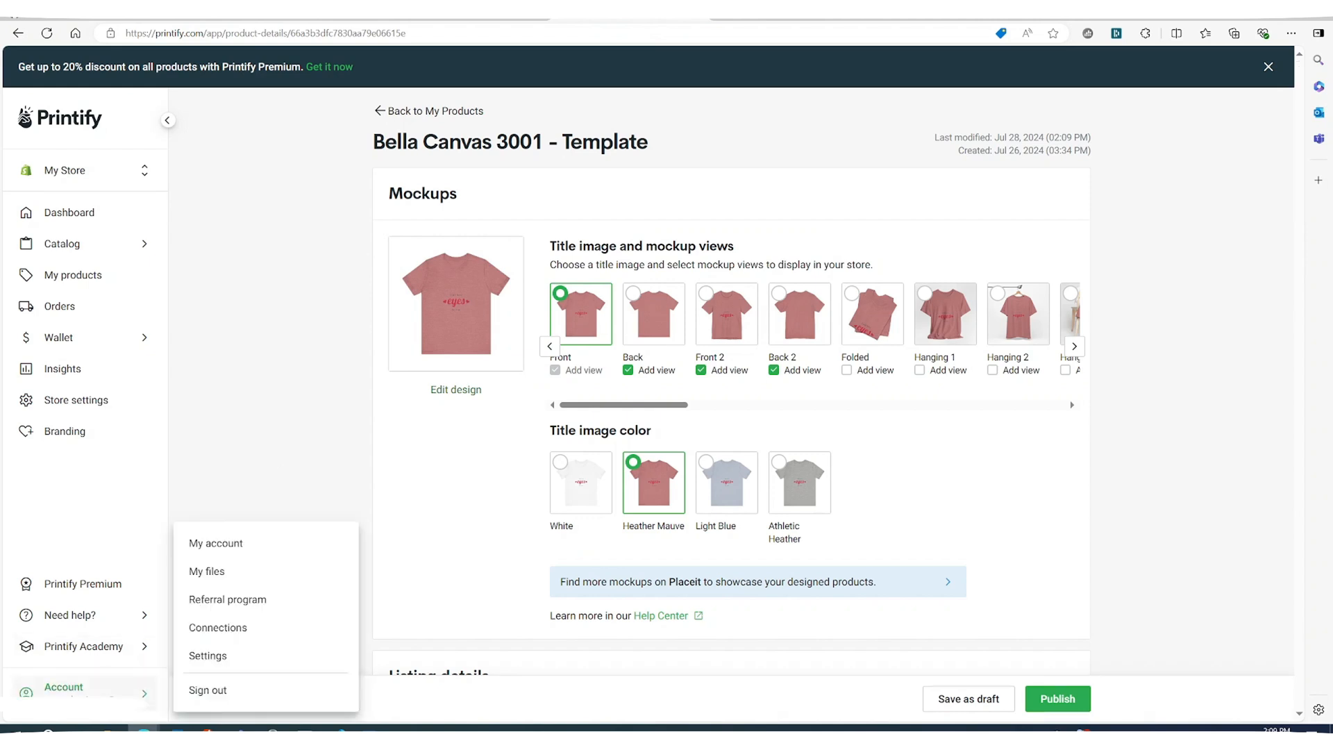
pyautogui.click(221, 629)
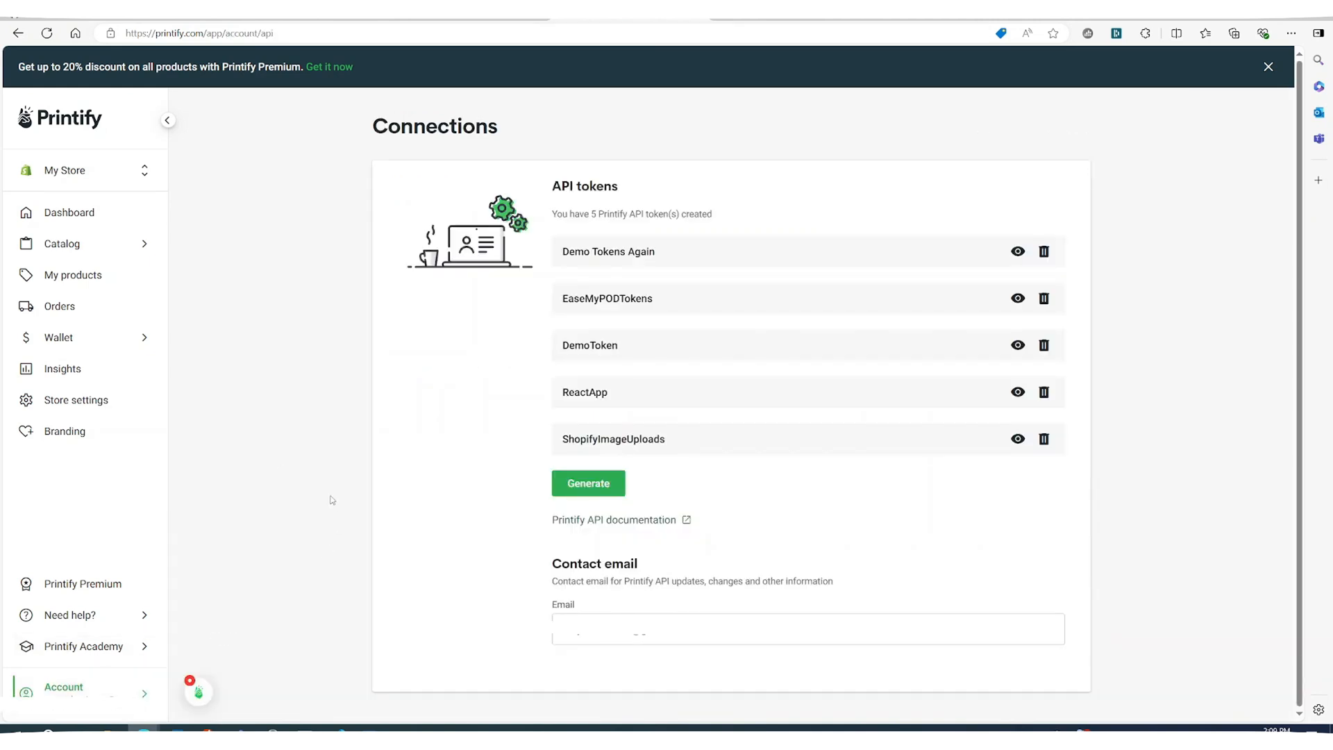
pyautogui.click(606, 484)
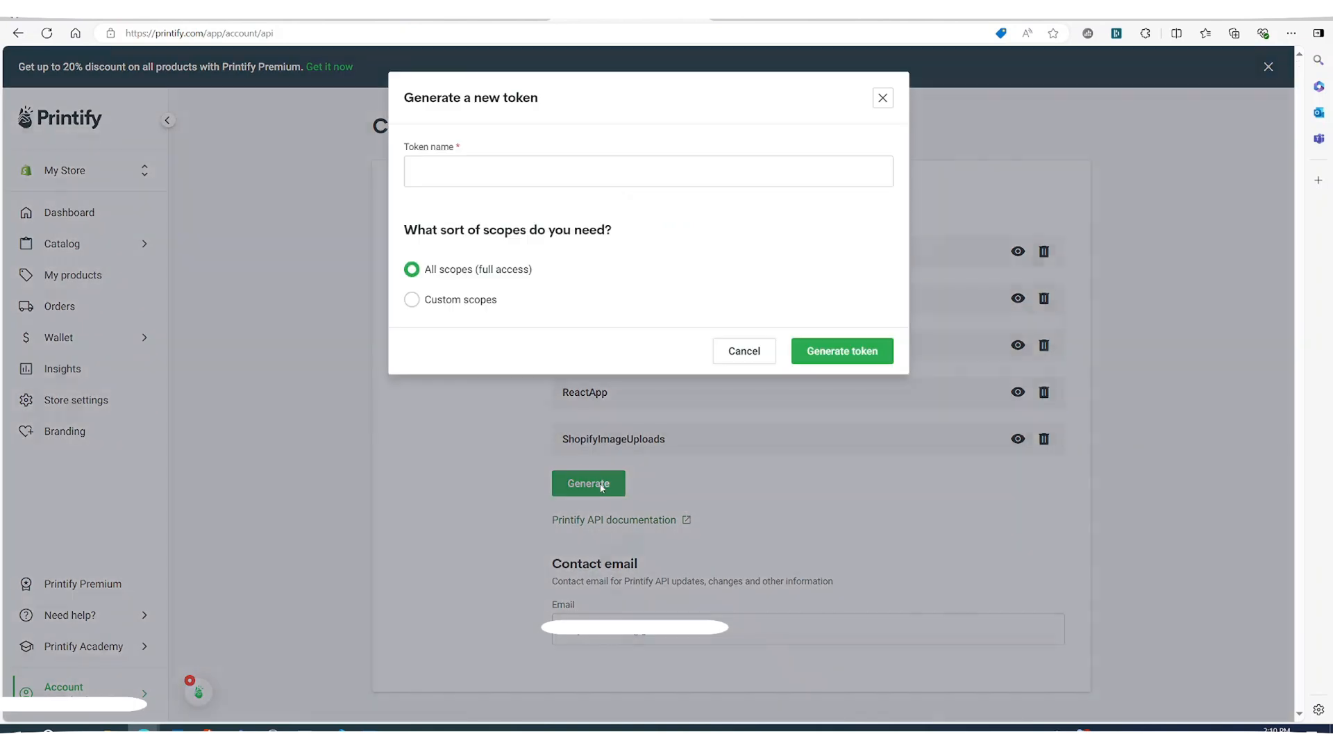
pyautogui.write('Demo Tokens For Easemypod.com')
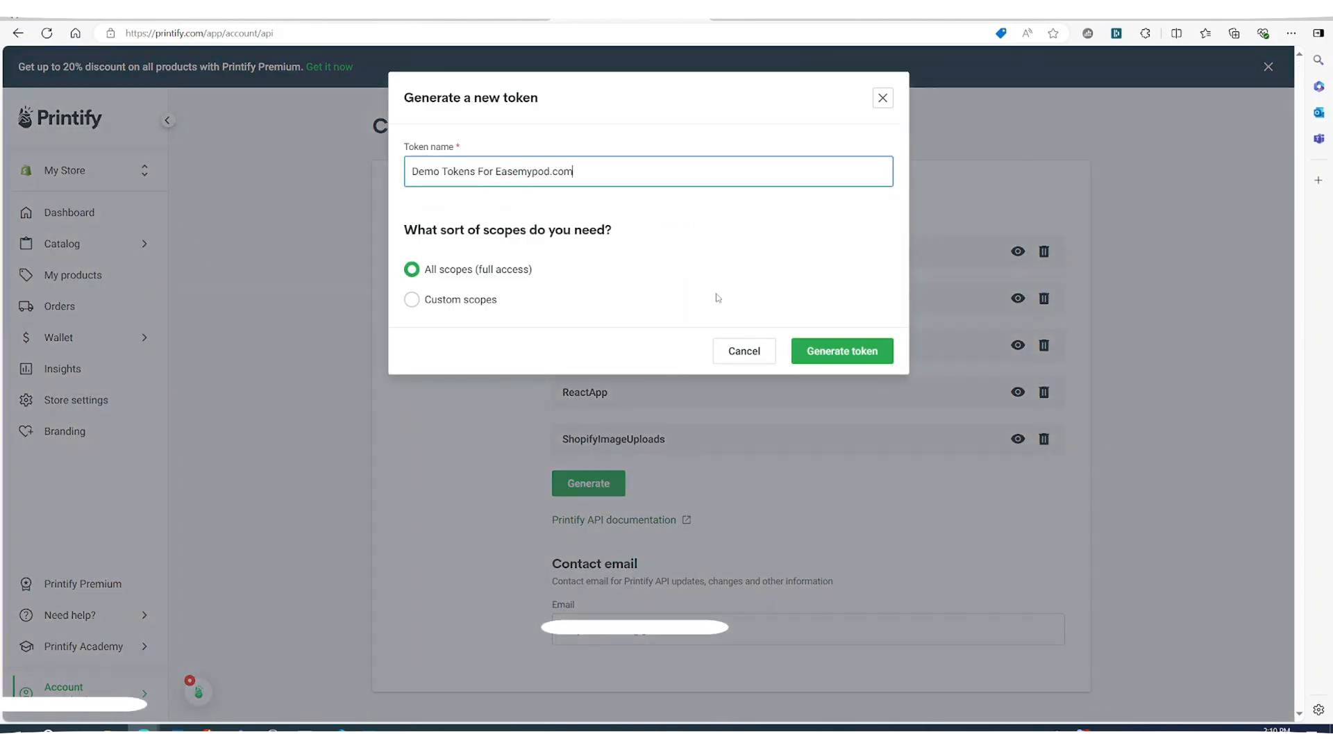
pyautogui.click(834, 350)
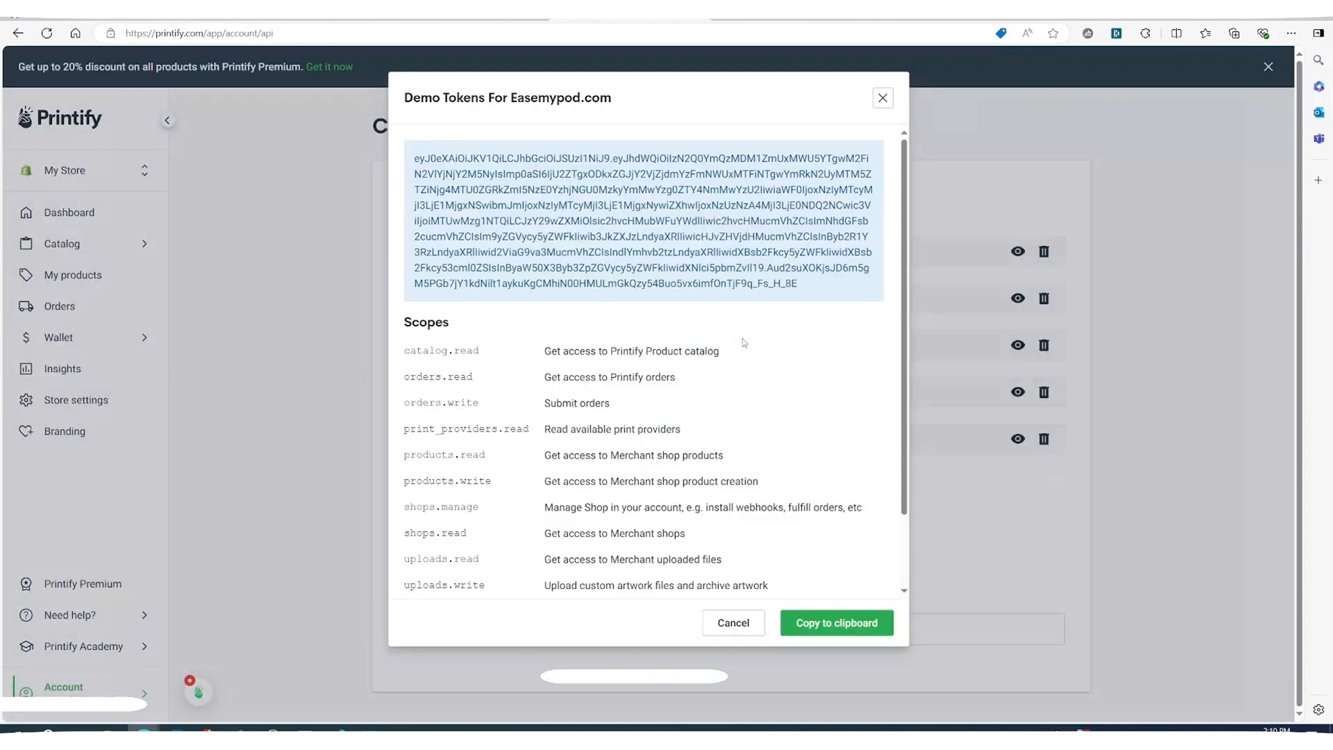
pyautogui.click(854, 620)
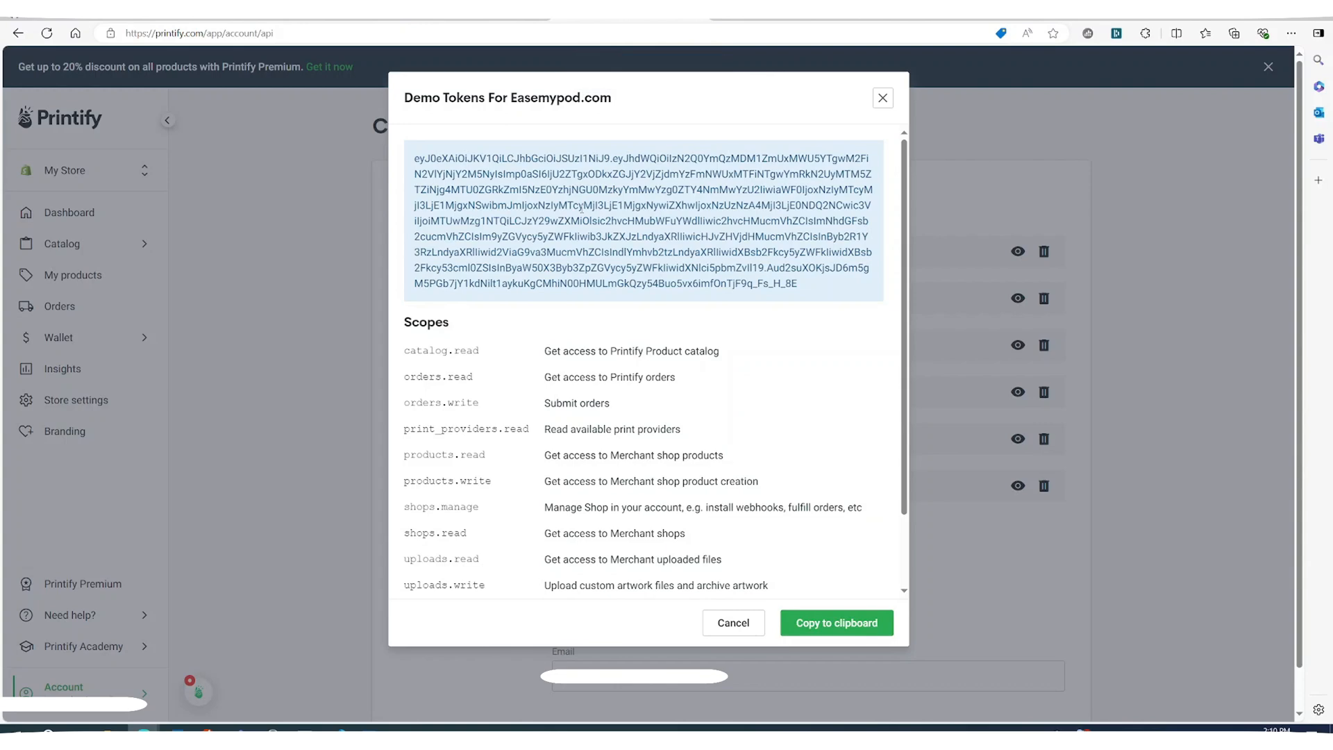
# Step: Return to EasemyPOD and paste the copied Printify API token into the store connection form's API key field
pyautogui.click(483, 13)
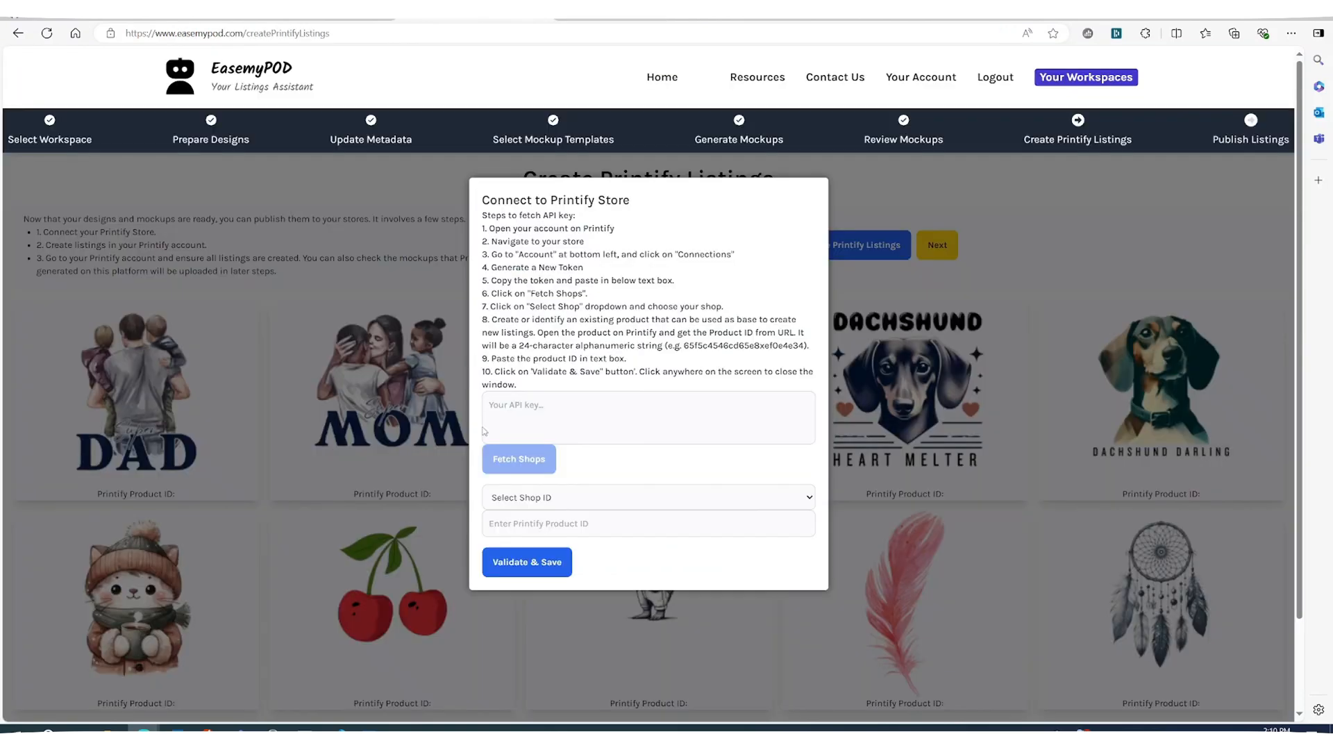
pyautogui.click(557, 428)
pyautogui.hotkey('ctrl', 'v')
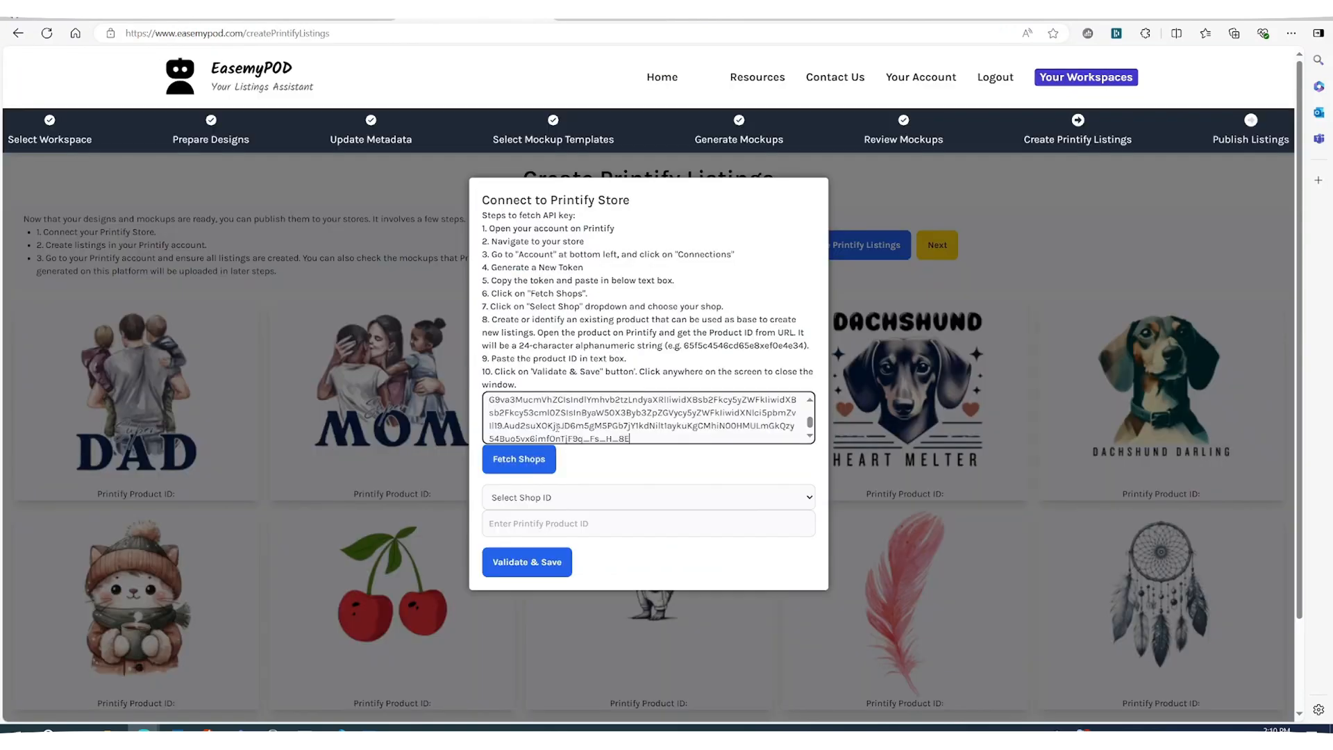
pyautogui.scroll(3, 749, 425)
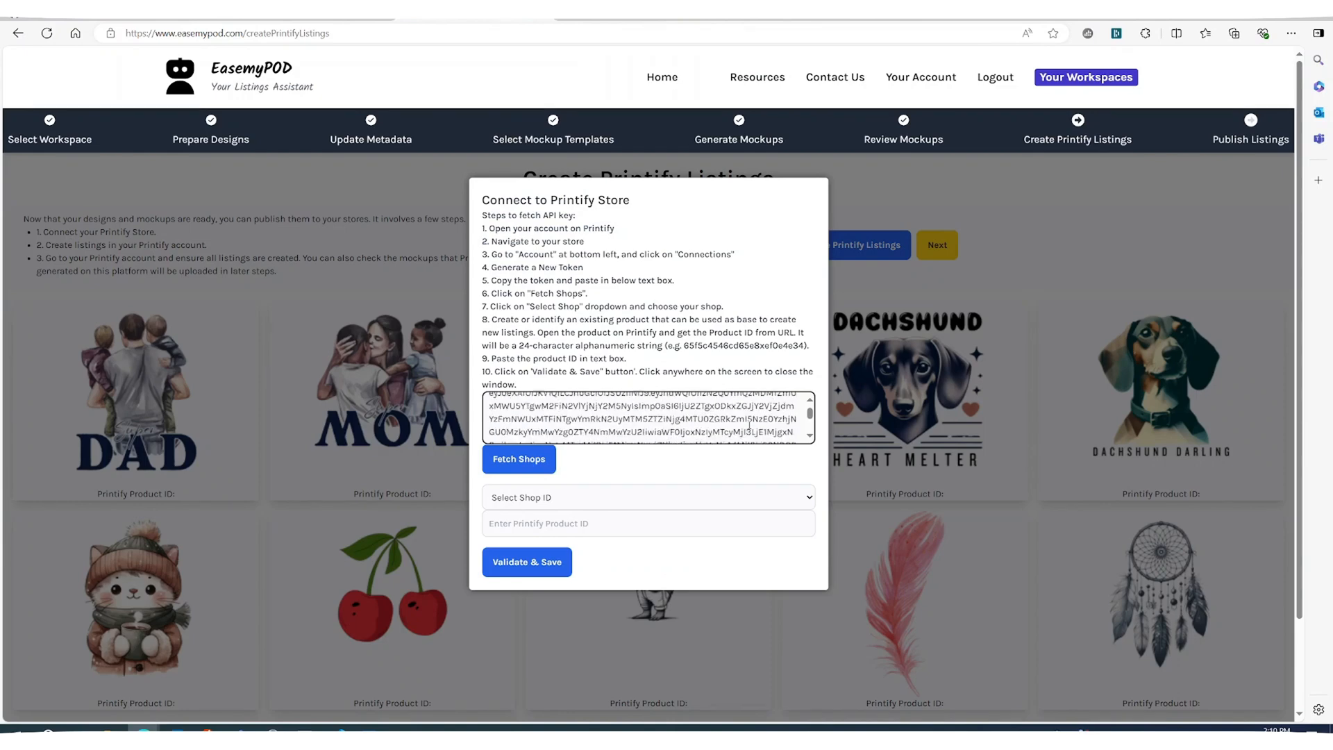
# Step: Fetch the shops linked to the API token and choose My Store as the shop
pyautogui.click(517, 461)
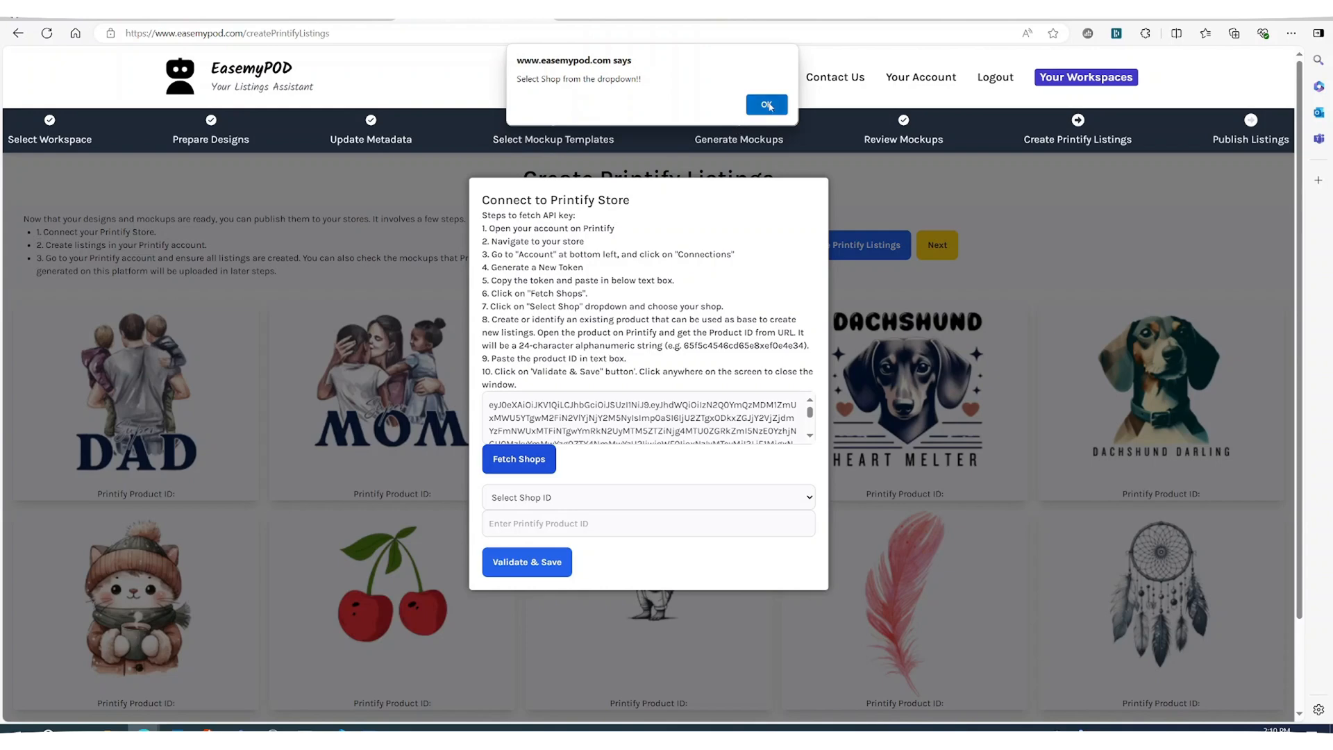
pyautogui.click(763, 105)
pyautogui.click(555, 500)
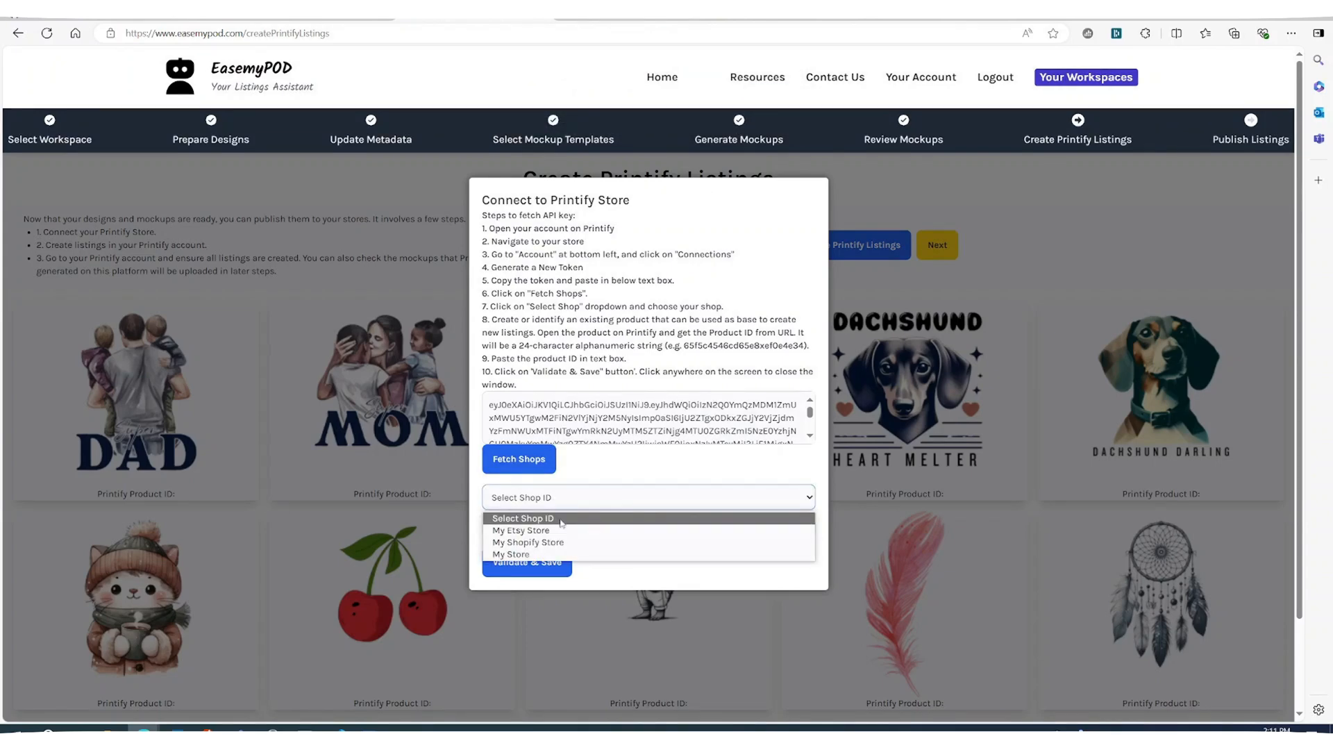
pyautogui.click(591, 554)
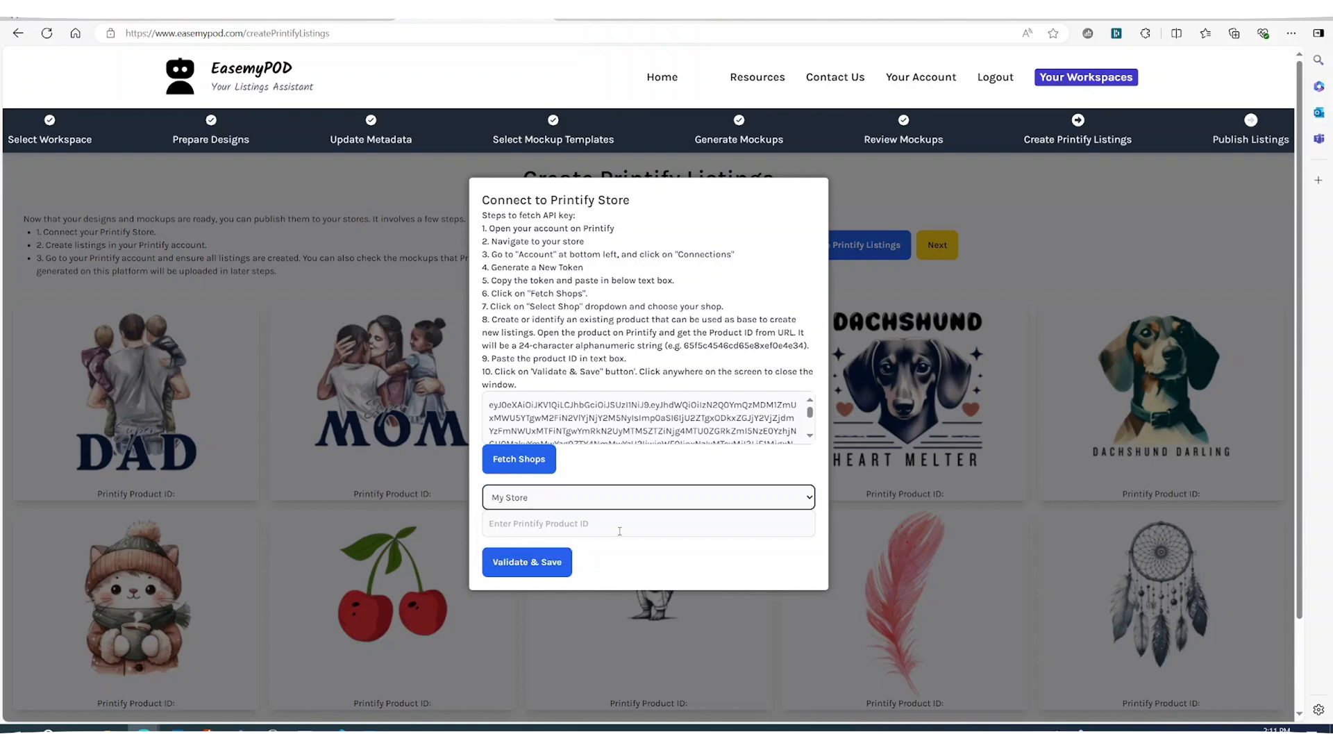
# Step: Copy the Bella Canvas 3001 - Template product ID from Printify into the connection form, and validate and save it as the reference product
pyautogui.click(618, 23)
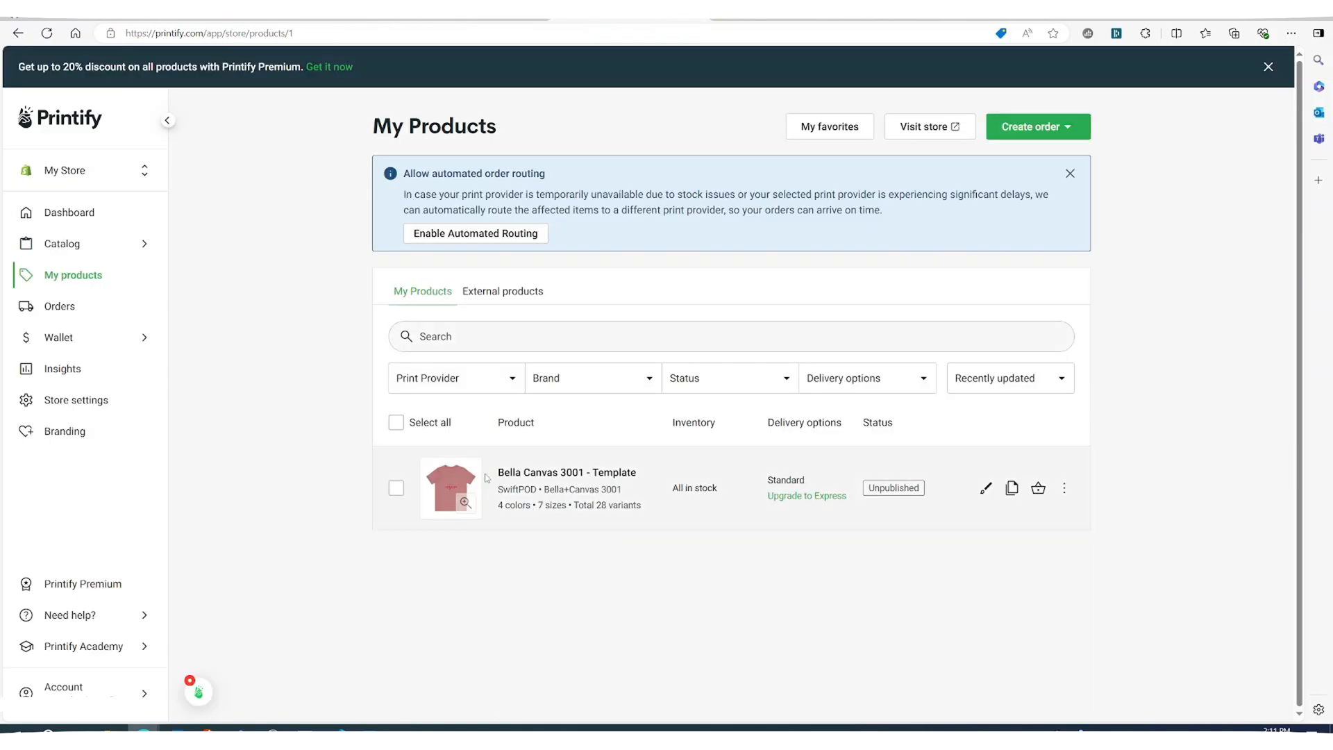
pyautogui.click(540, 478)
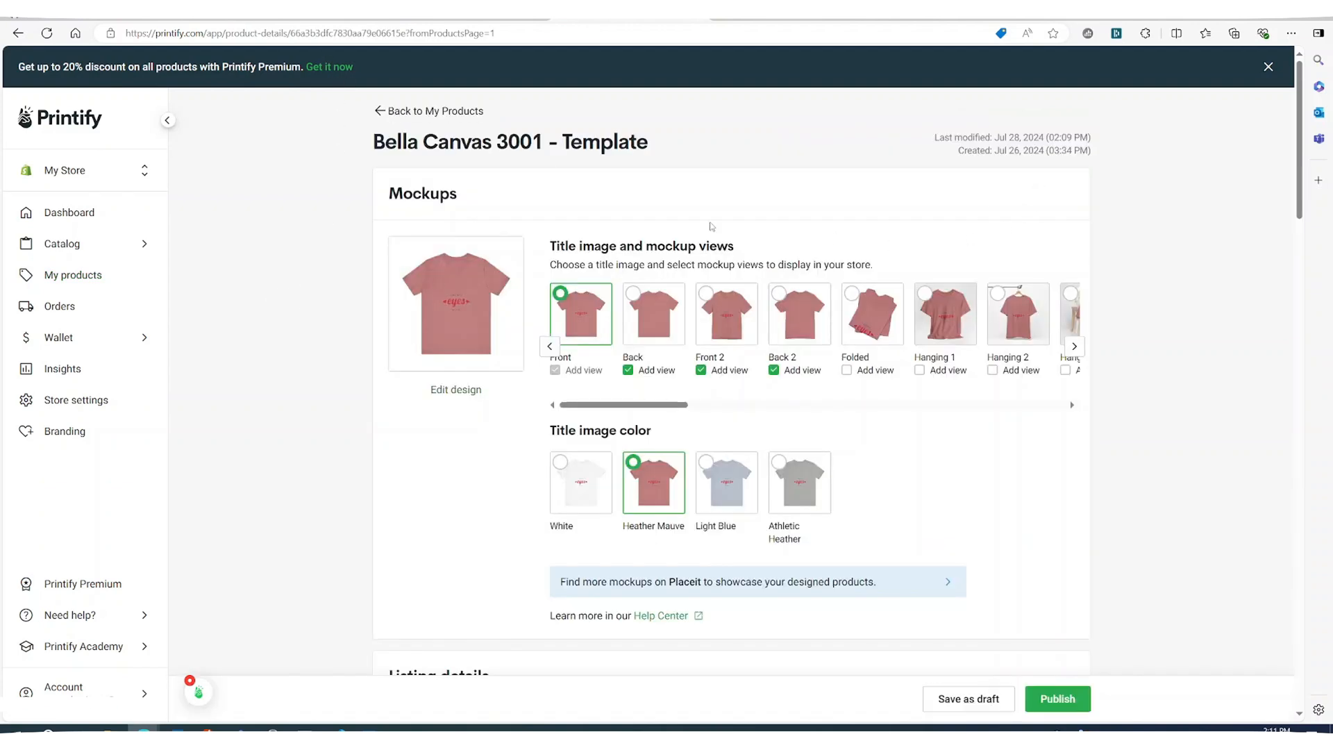
pyautogui.doubleClick(309, 33)
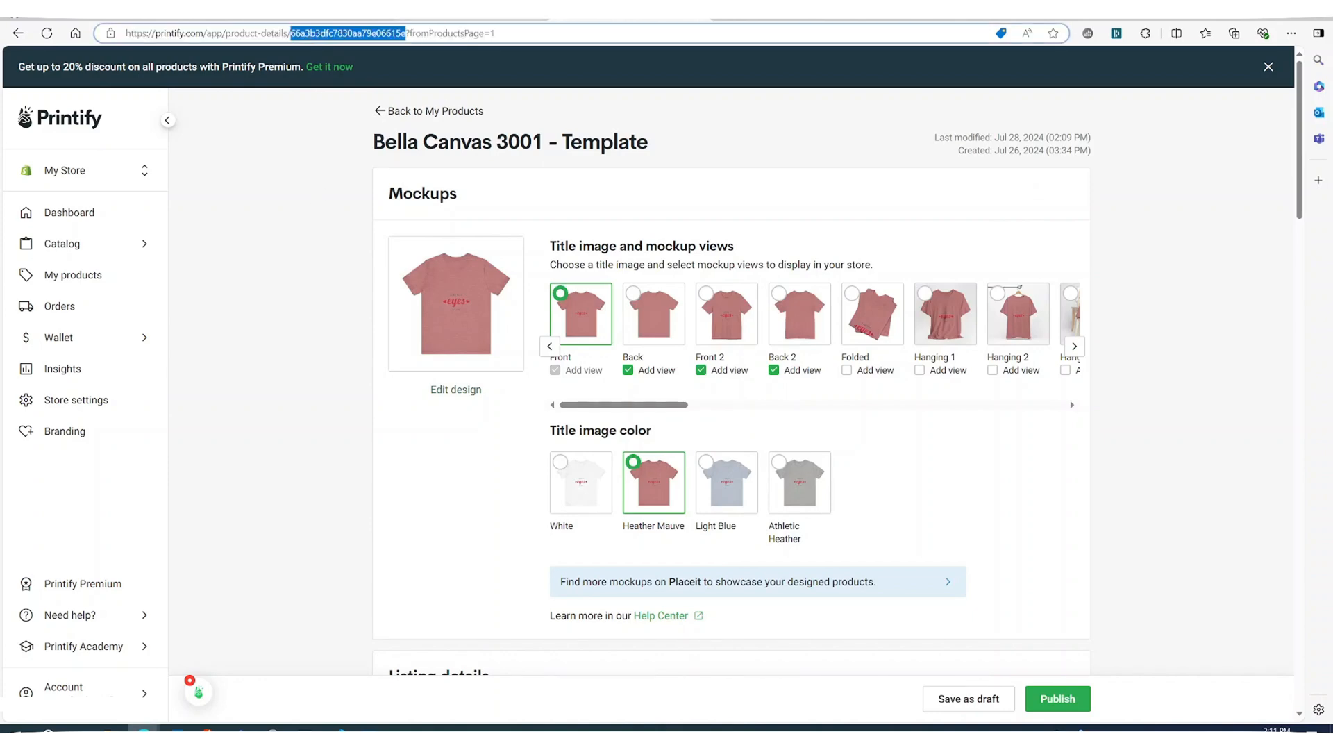
pyautogui.click(484, 11)
pyautogui.click(572, 517)
pyautogui.hotkey('ctrl', 'v')
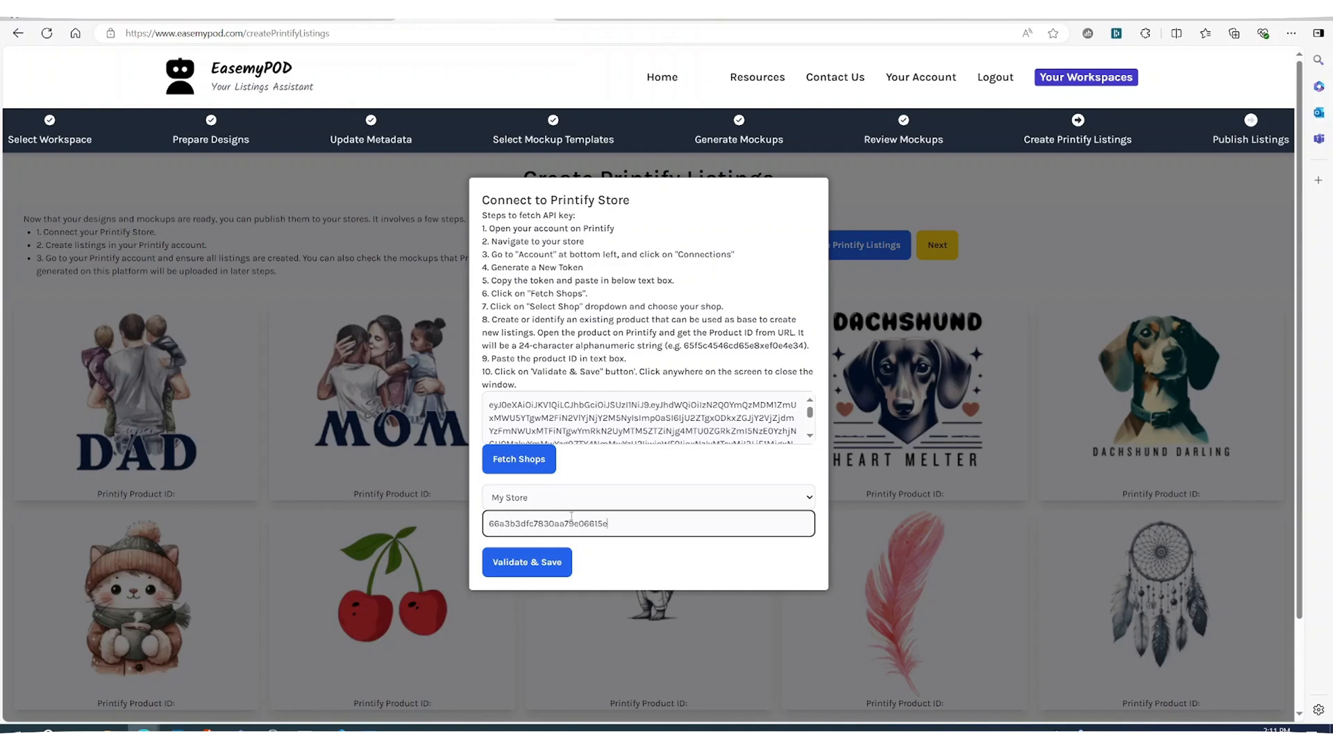
pyautogui.click(540, 566)
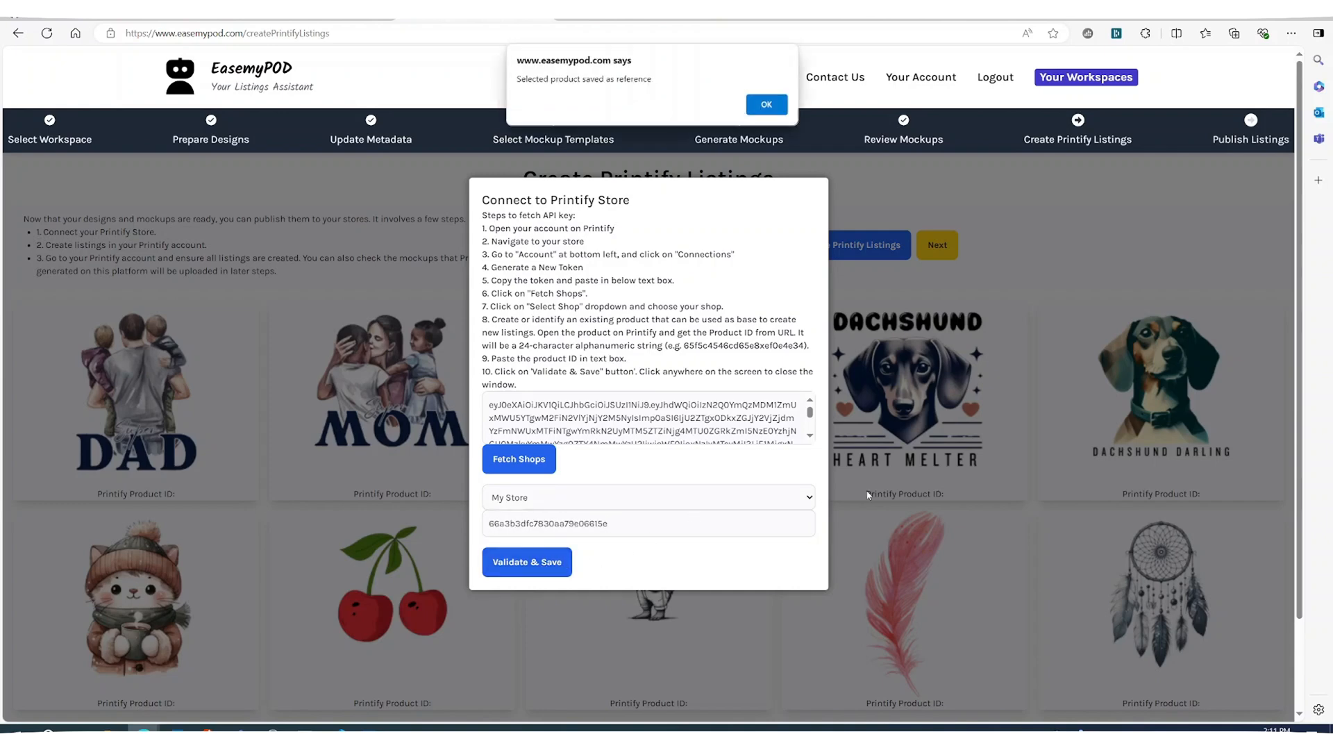
pyautogui.click(767, 104)
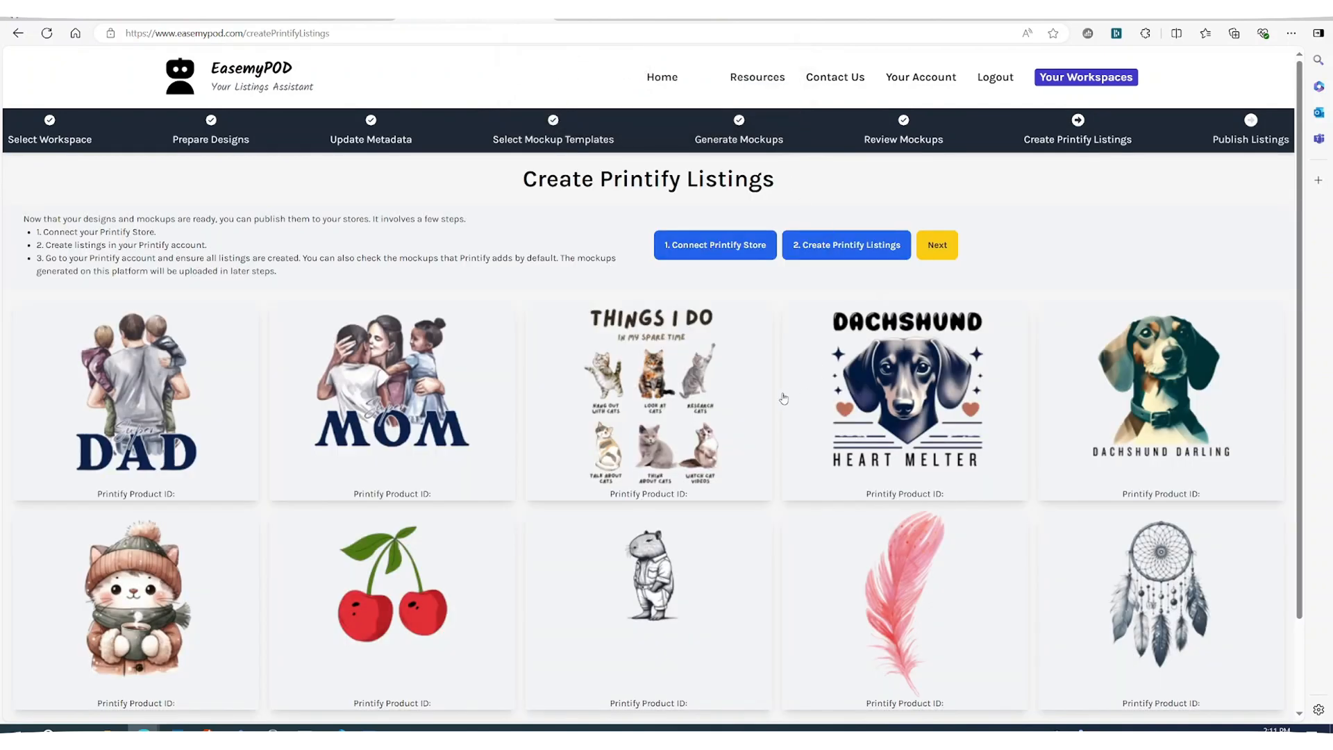
# Step: Create the Printify listings for the batch of designs, and reload the My Products list in Printify
pyautogui.tripleClick(121, 244)
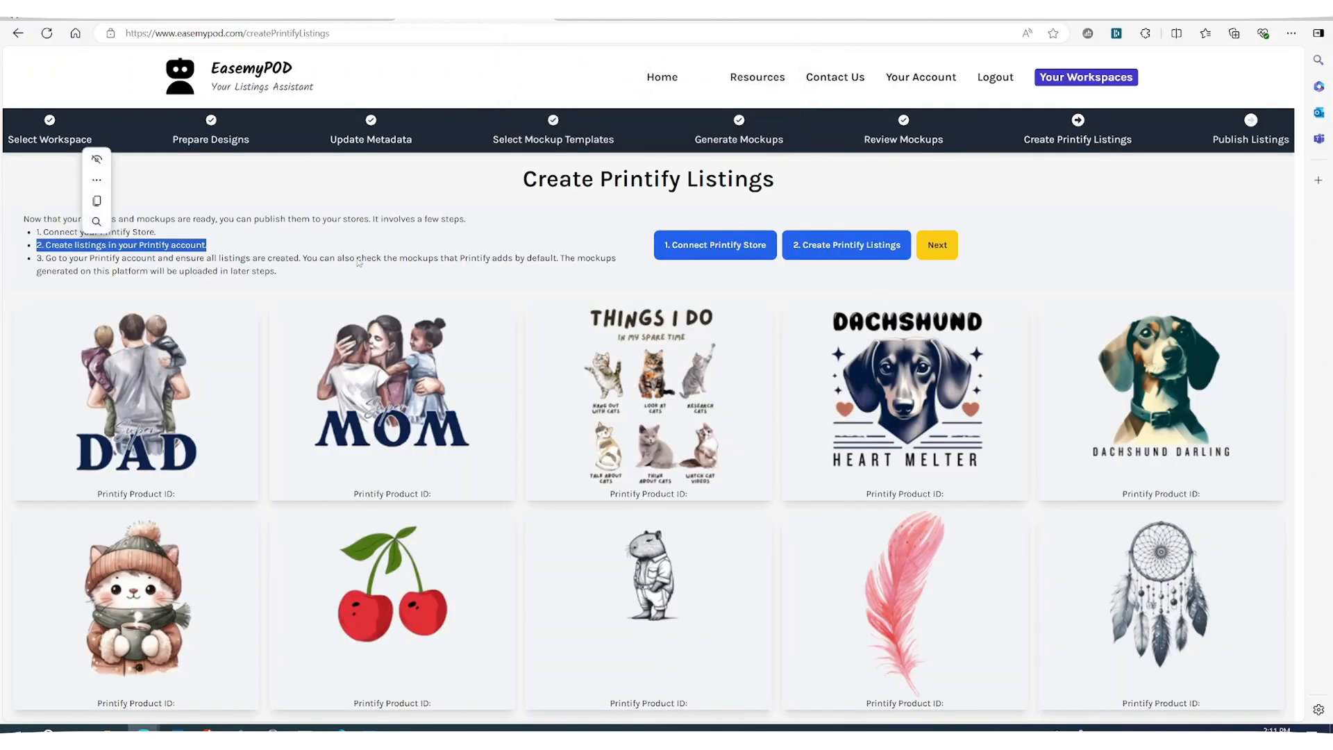
pyautogui.click(828, 250)
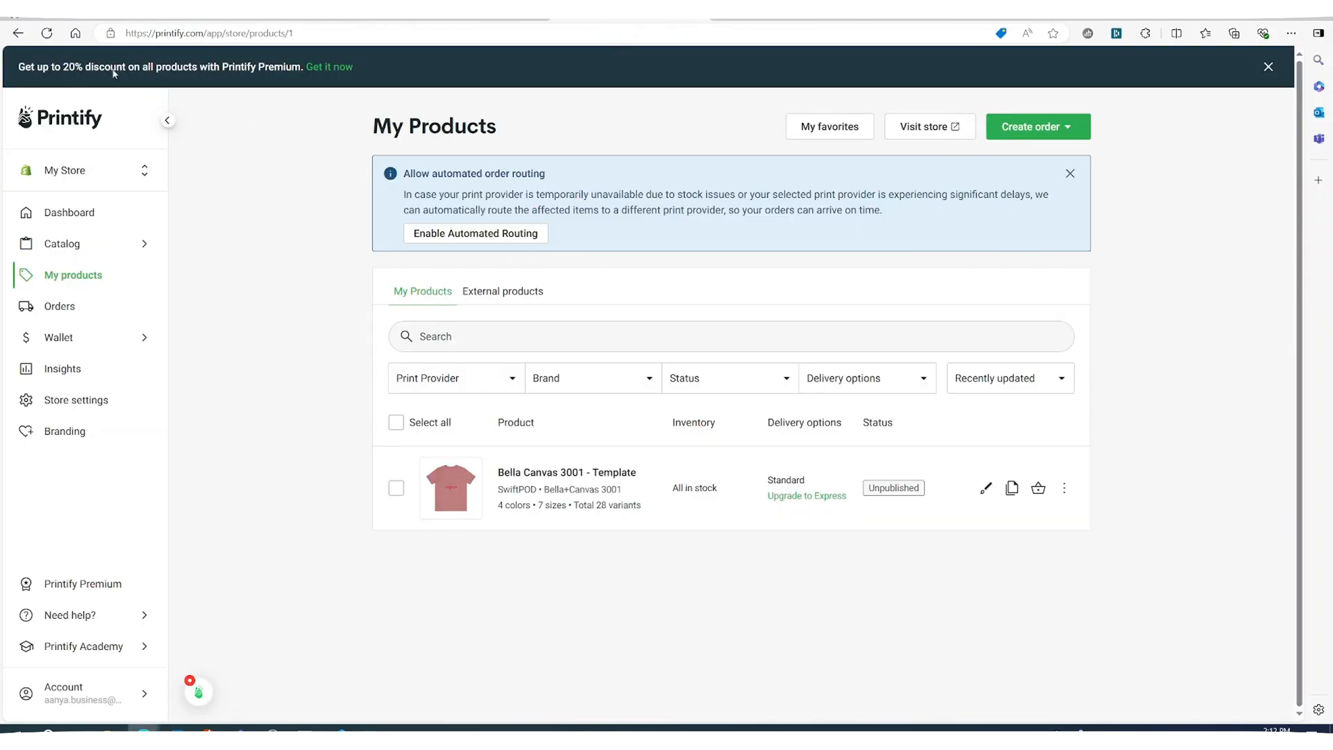
pyautogui.click(46, 33)
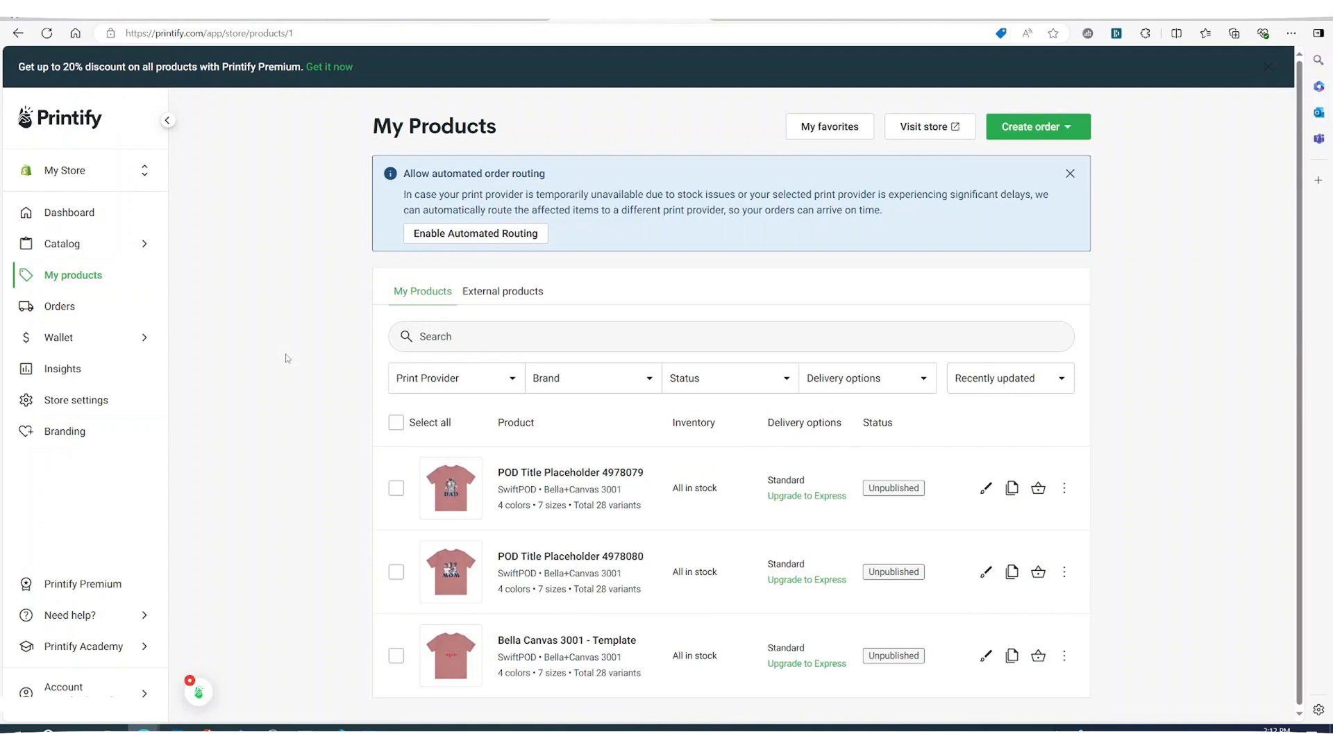
# Step: Preview the MOM T-shirt's default mockups, and reload the product list to check the newly created listings
pyautogui.click(465, 588)
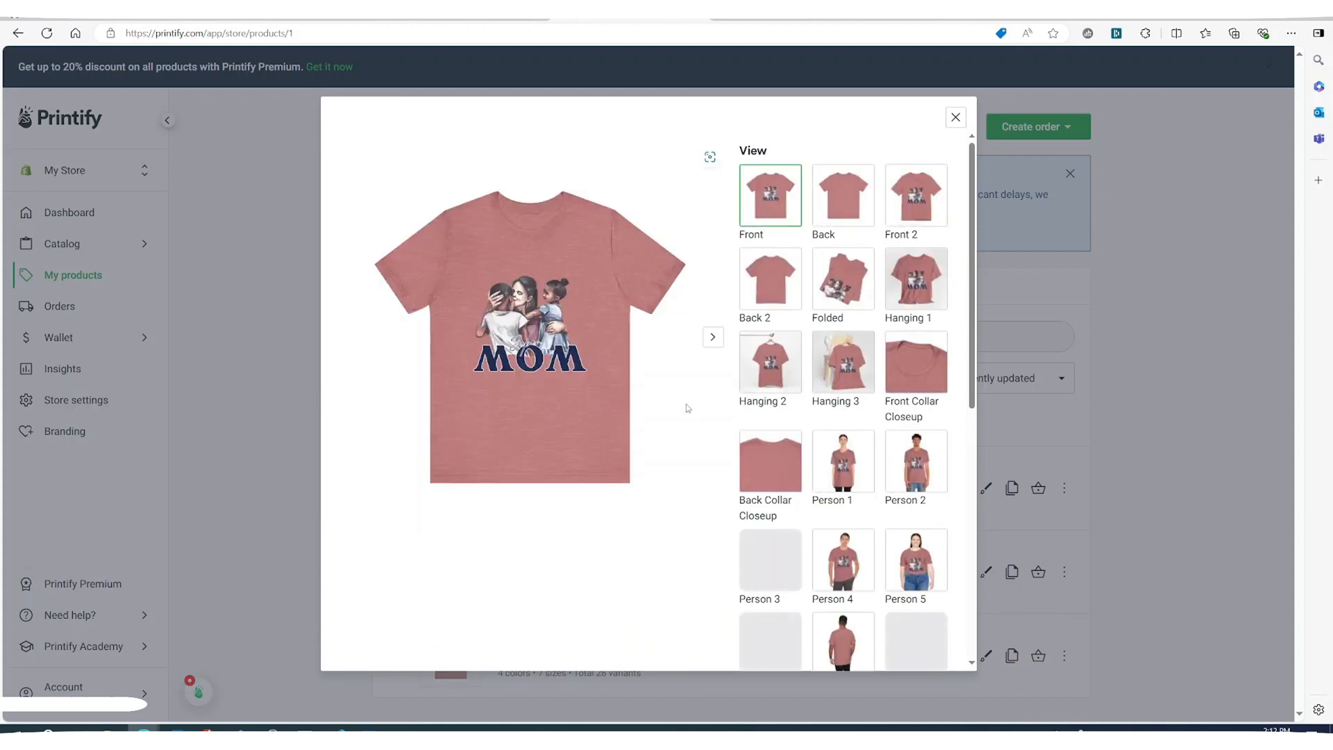
pyautogui.click(1107, 432)
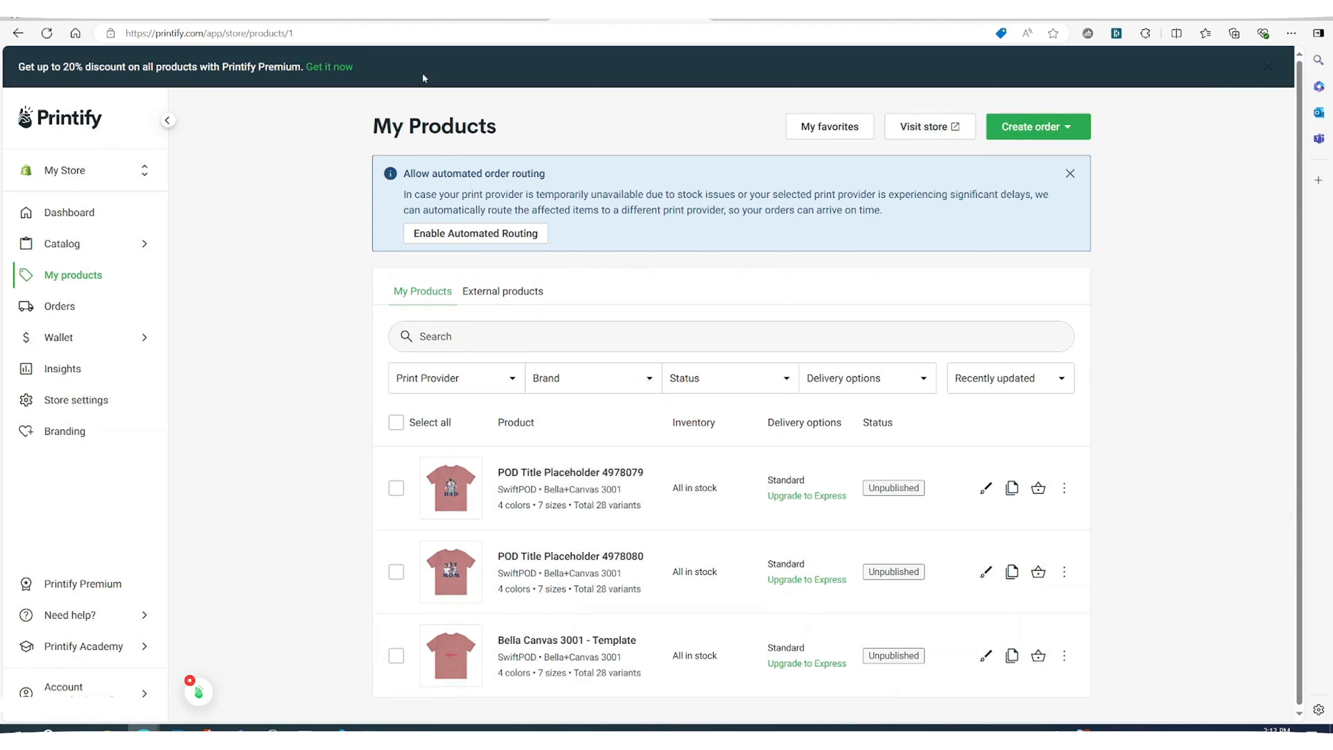
pyautogui.click(46, 33)
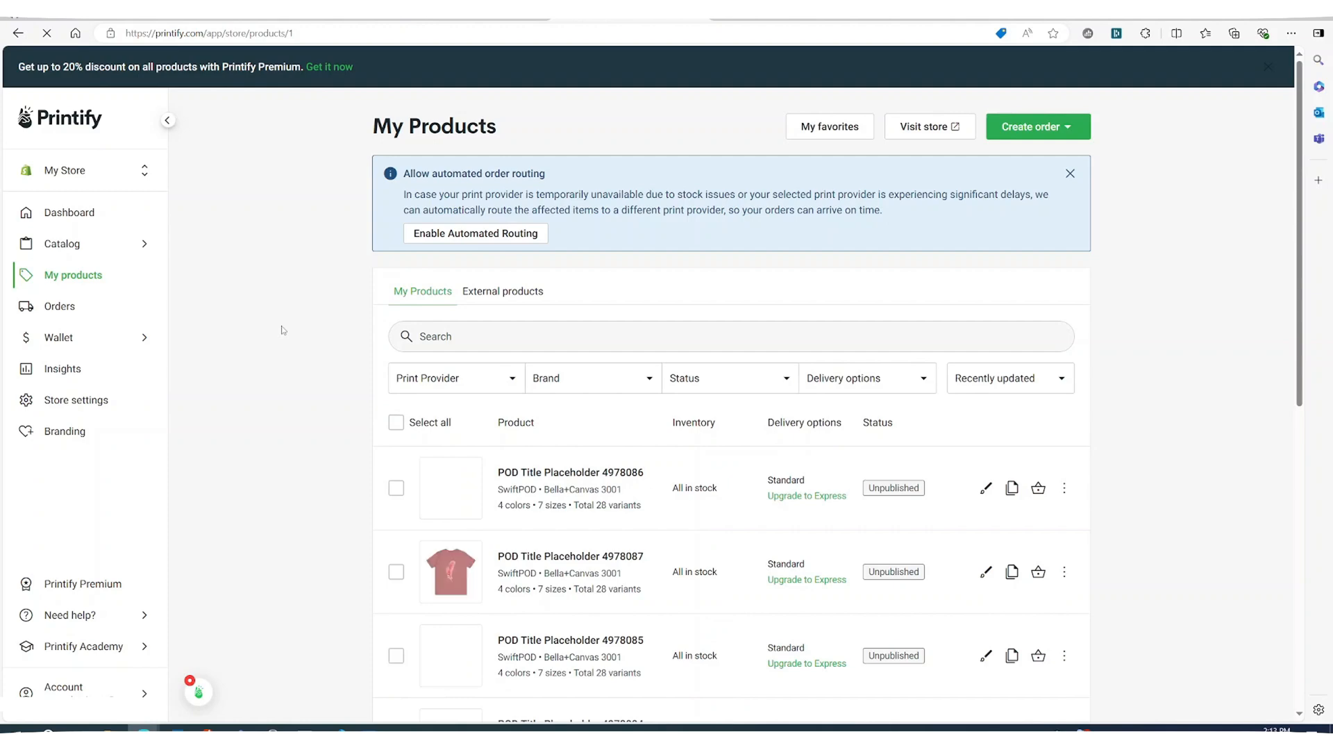
pyautogui.scroll(-8, 281, 330)
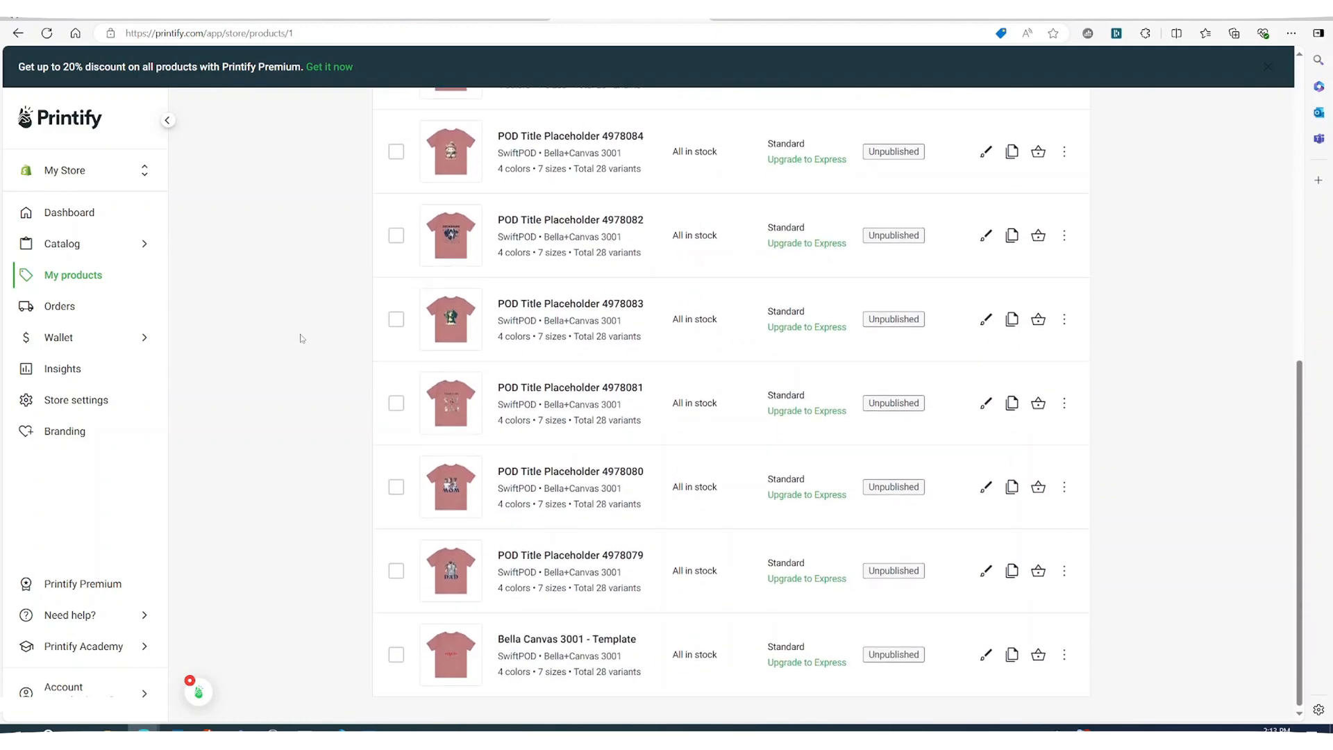
pyautogui.scroll(8, 297, 336)
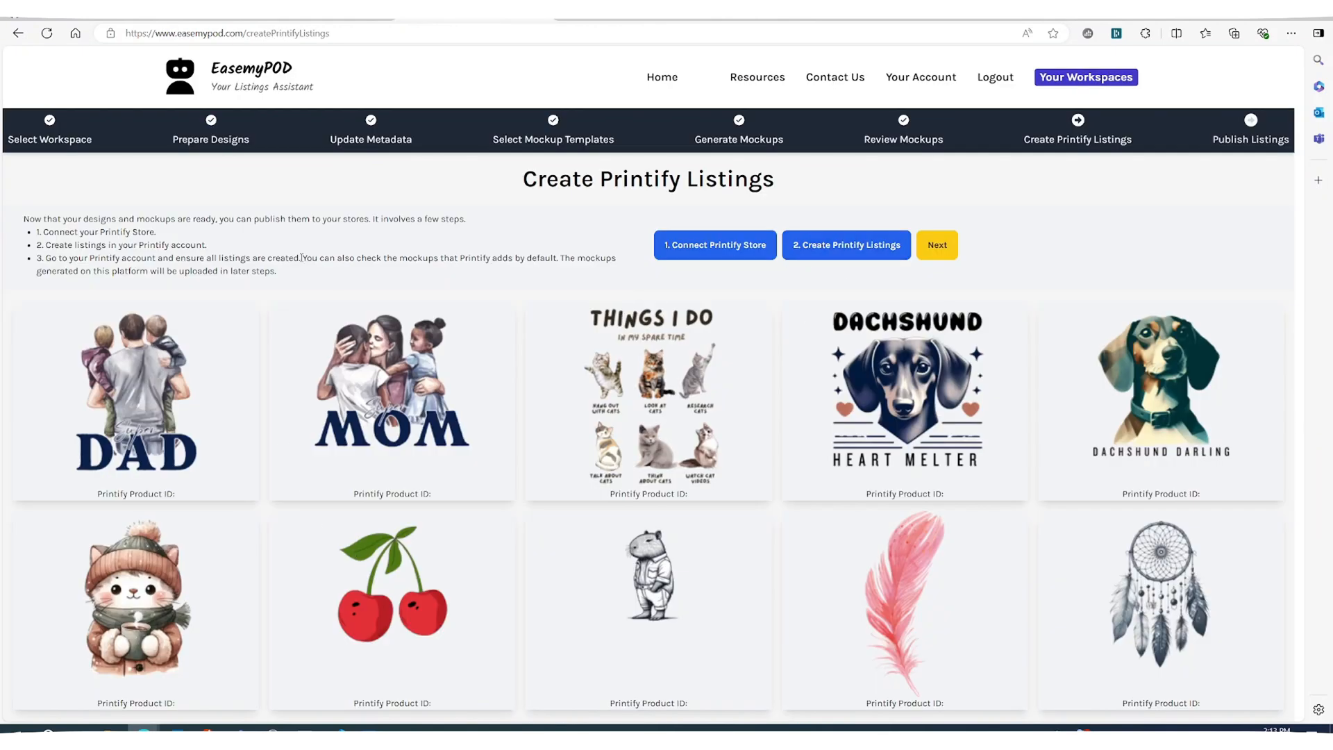
# Step: Return to EasemyPOD, highlight the instruction about verifying the created listings, and proceed to the Publish Listings stage
pyautogui.moveTo(73, 257); pyautogui.dragTo(547, 258)
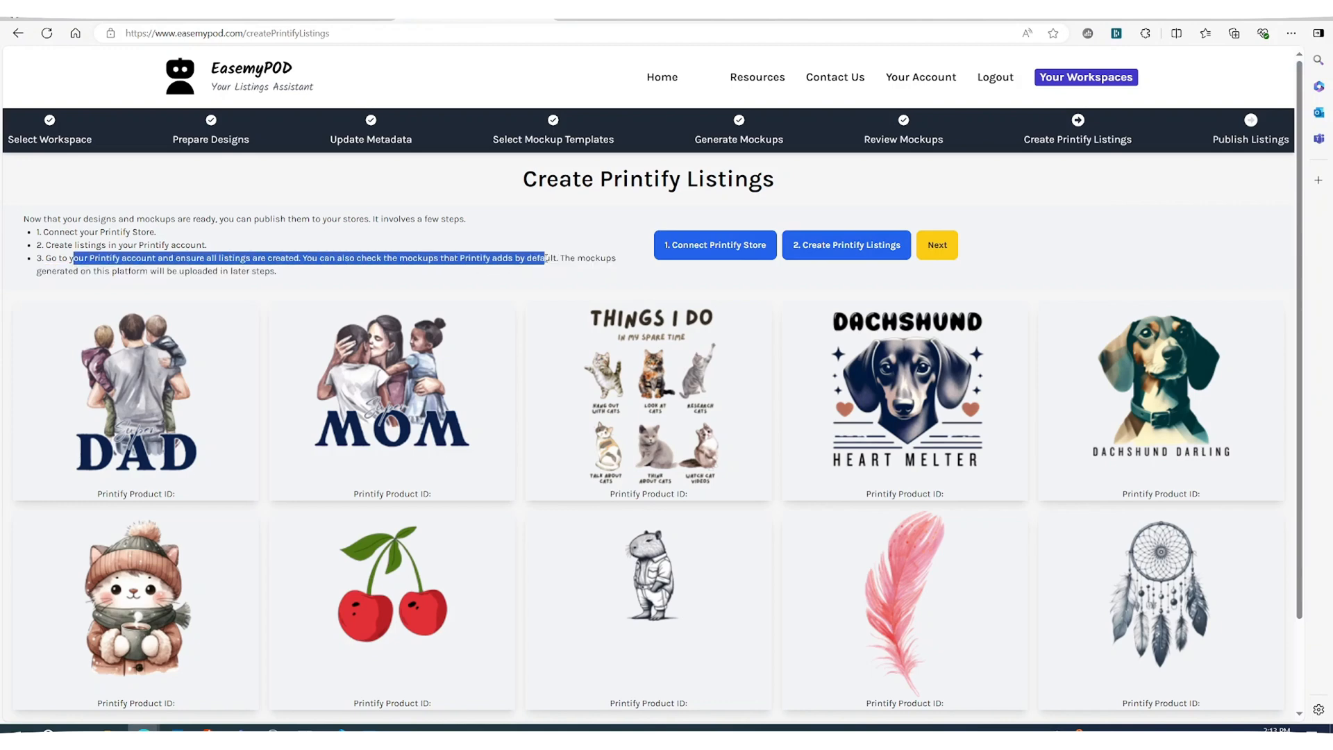
pyautogui.click(345, 244)
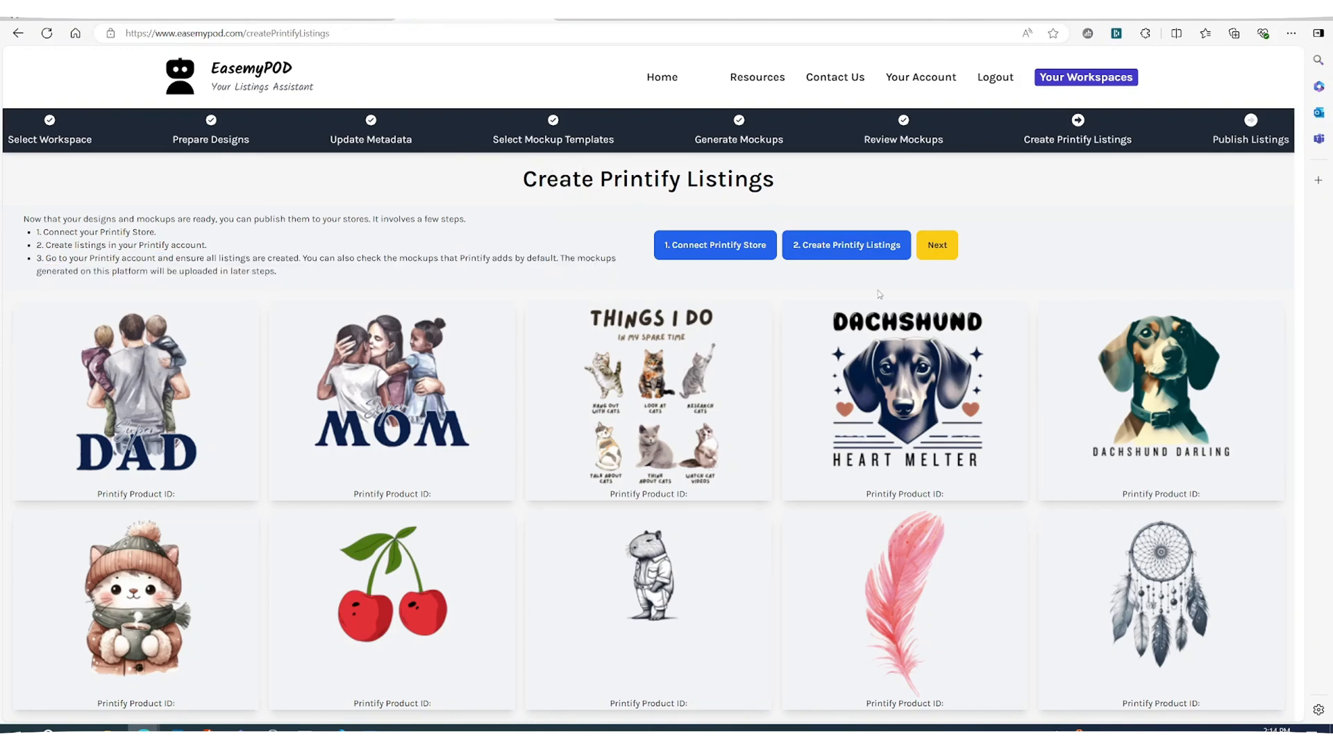
pyautogui.click(938, 244)
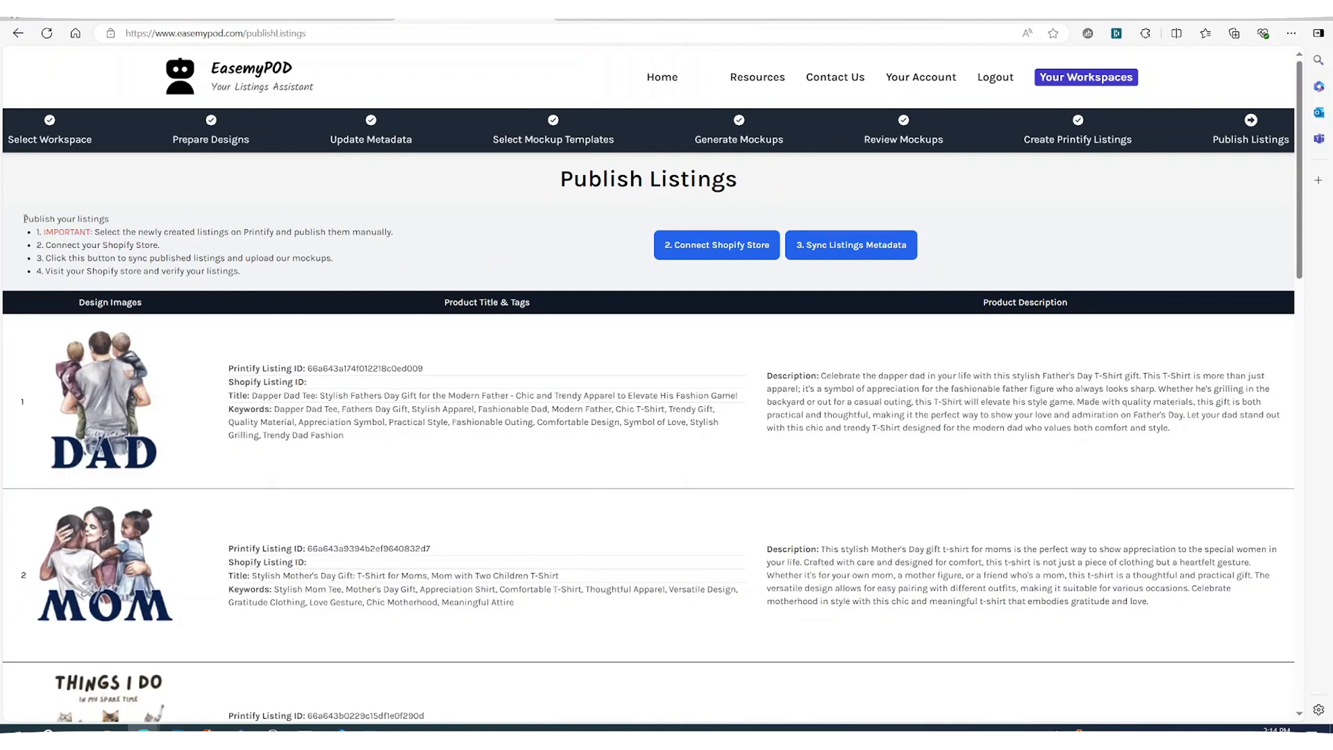
# Step: Read the publishing instructions, highlighting the manual selection of new listings, and switch to Printify's My Products list
pyautogui.moveTo(24, 218); pyautogui.dragTo(286, 273)
pyautogui.click(406, 260)
pyautogui.moveTo(158, 234); pyautogui.dragTo(332, 233)
pyautogui.click(415, 237)
pyautogui.click(632, 11)
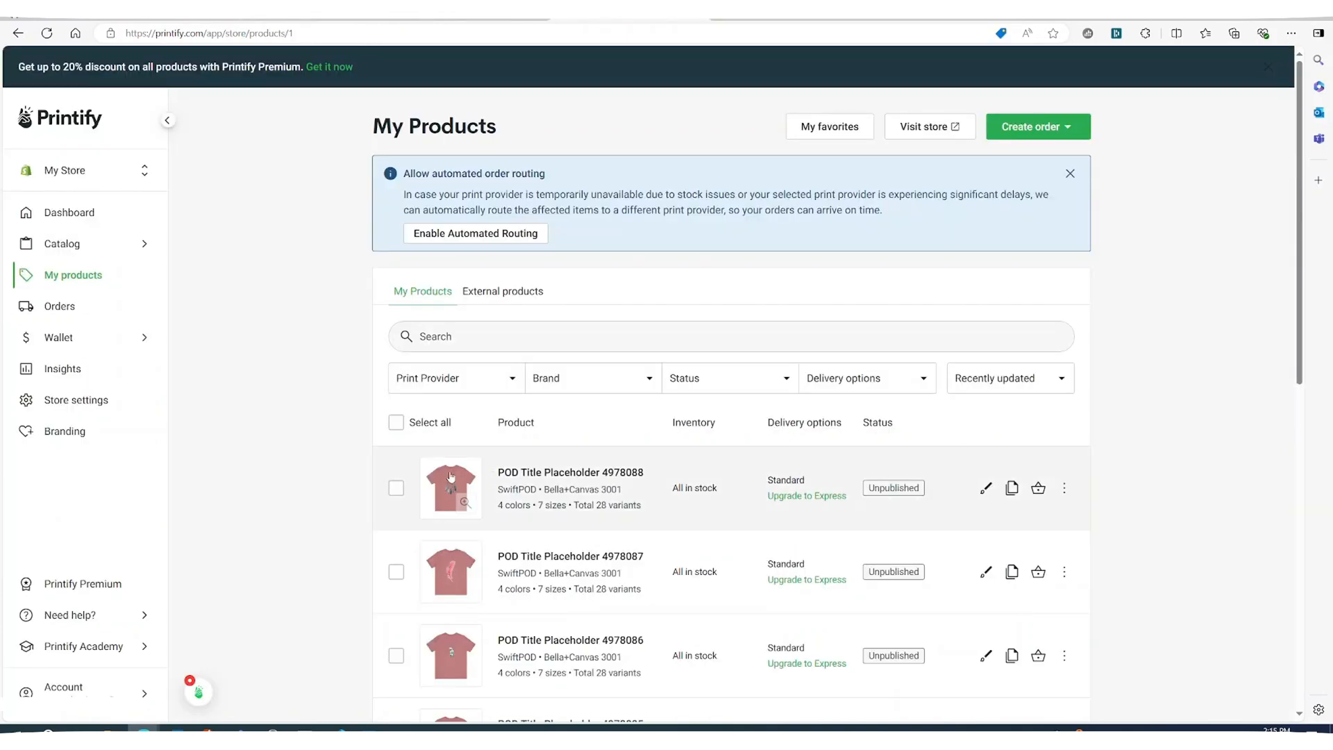
# Step: Select all newly created listings in the product list, excluding the Bella Canvas 3001 - Template product
pyautogui.click(395, 424)
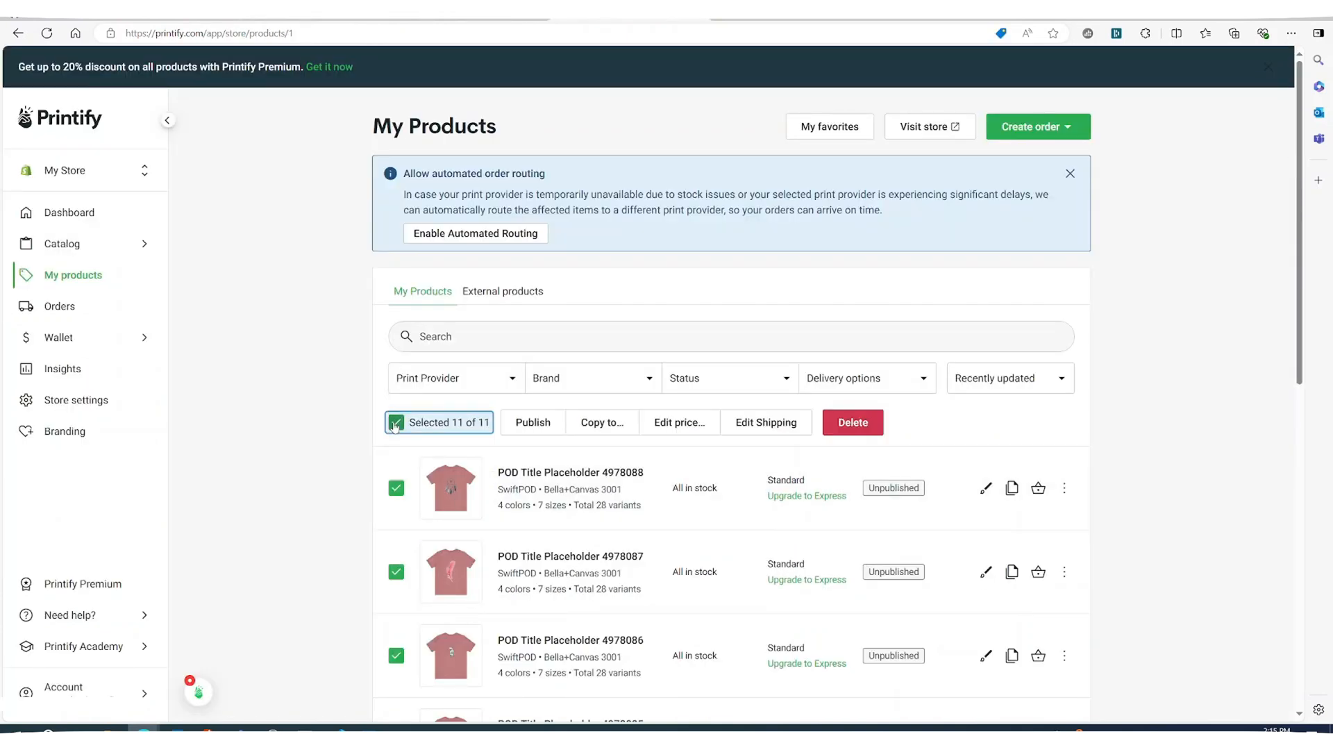
pyautogui.scroll(-10, 336, 521)
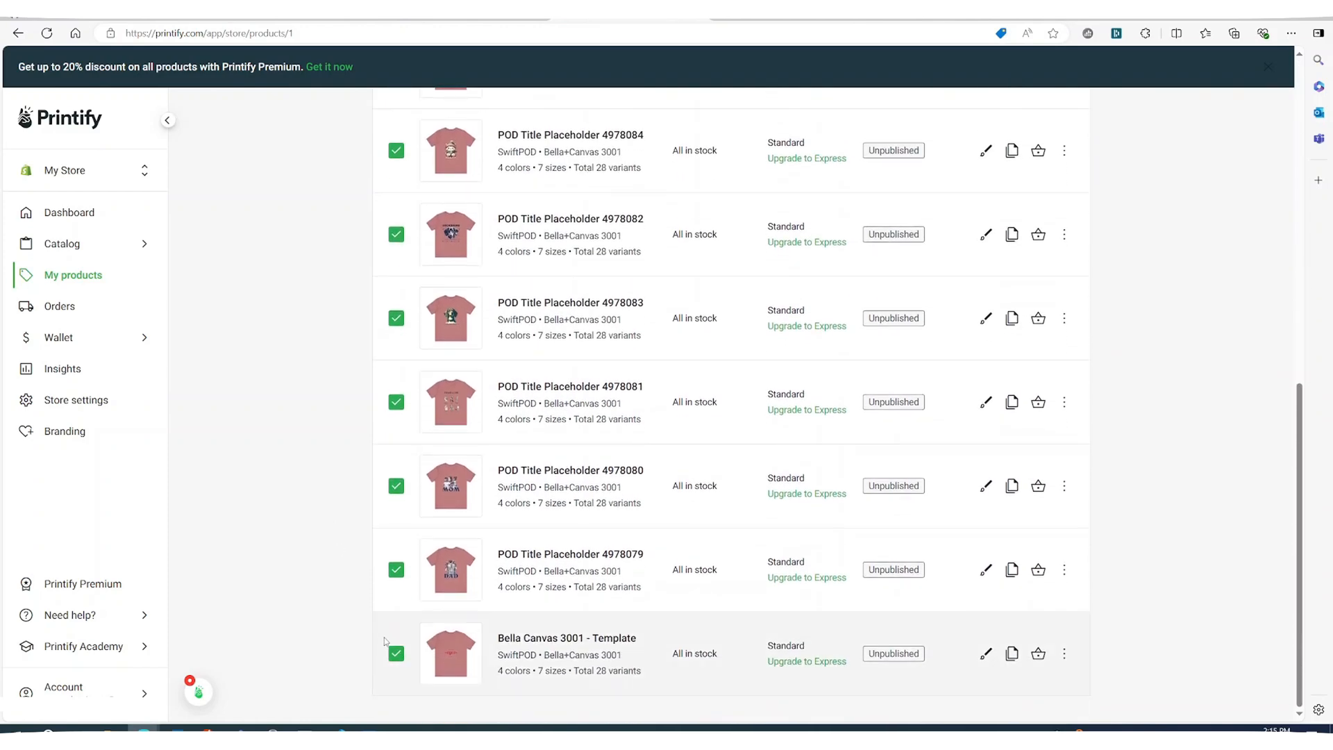
pyautogui.click(392, 656)
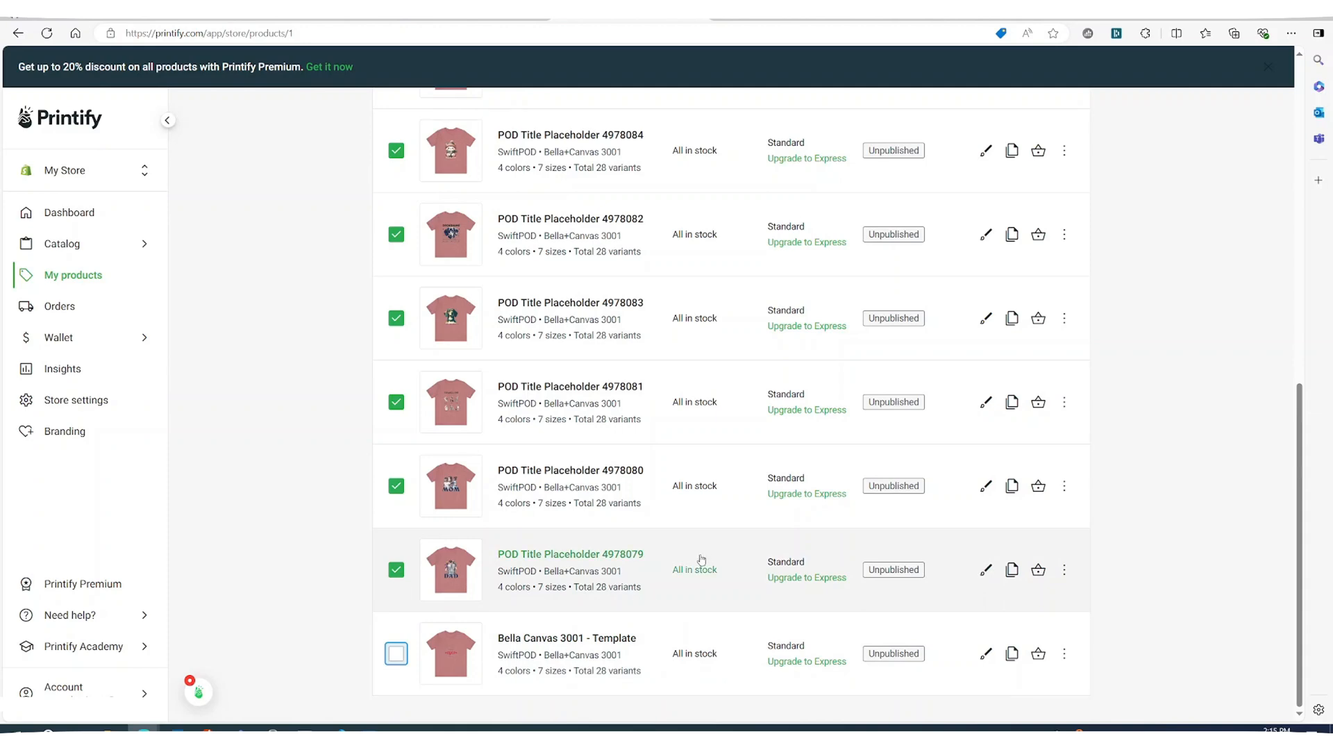
pyautogui.scroll(2, 702, 558)
pyautogui.scroll(6, 702, 558)
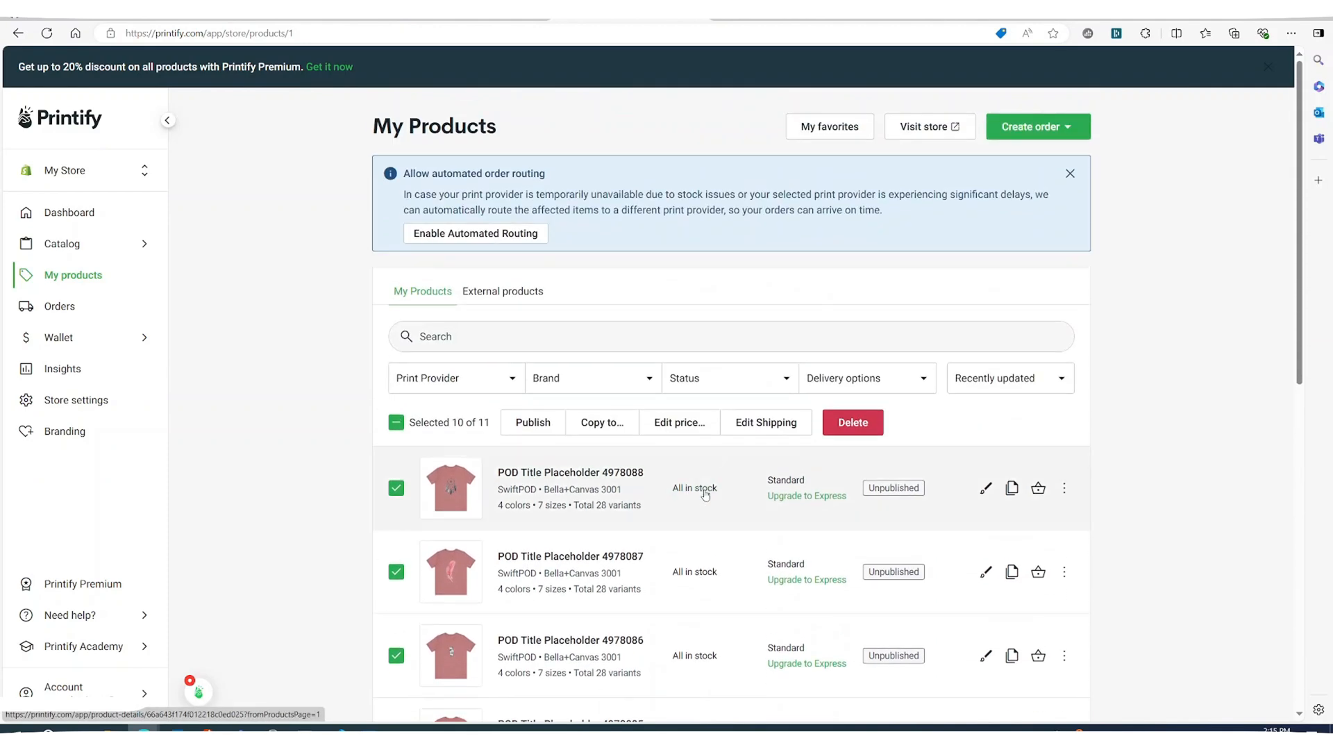
# Step: Publish the selected listings, syncing product title, description, and colors, sizes, prices and SKUs for all products, without mockups
pyautogui.click(540, 432)
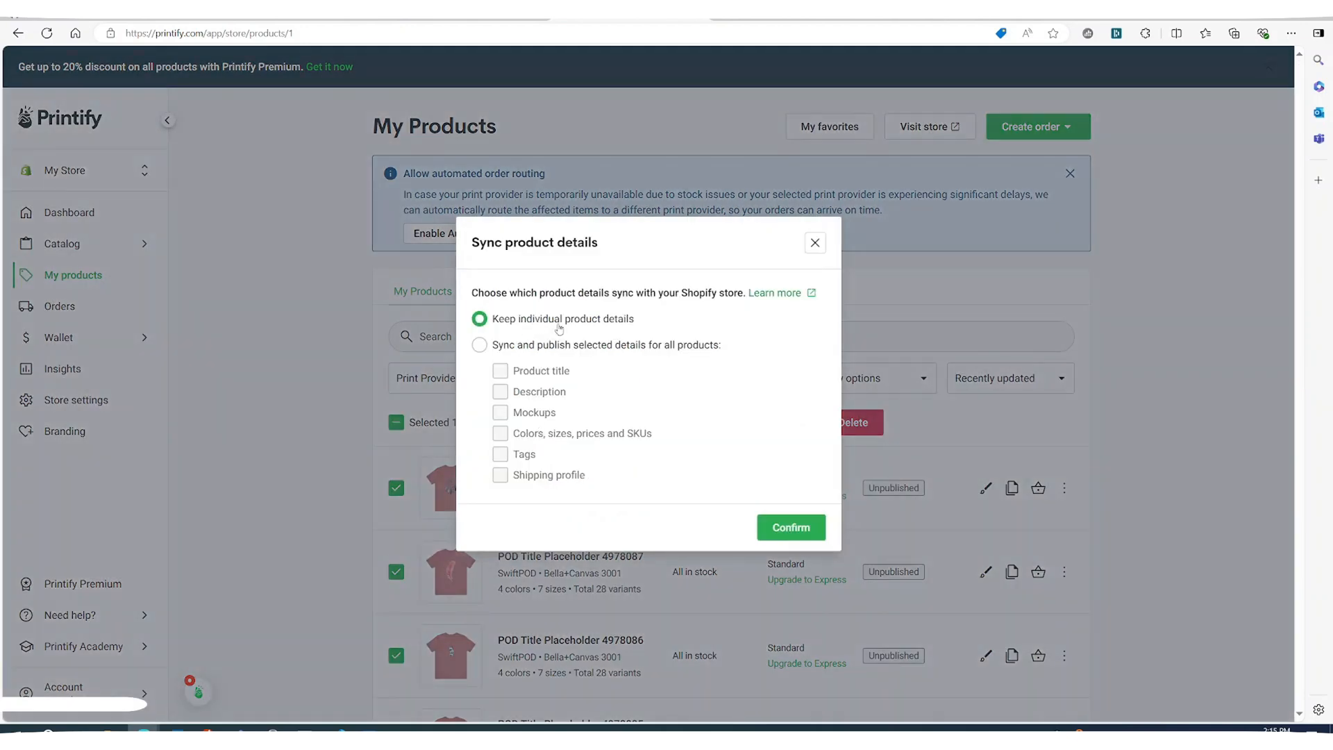
pyautogui.click(534, 345)
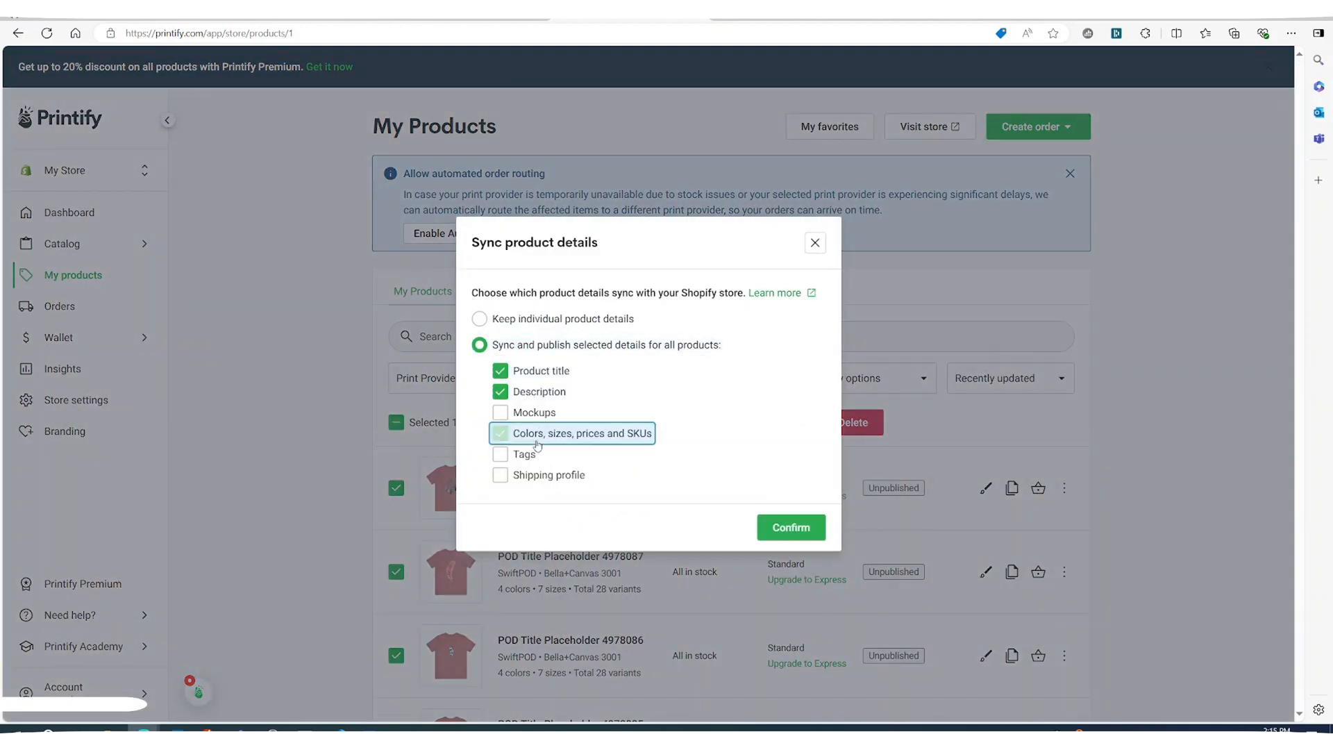
pyautogui.click(783, 531)
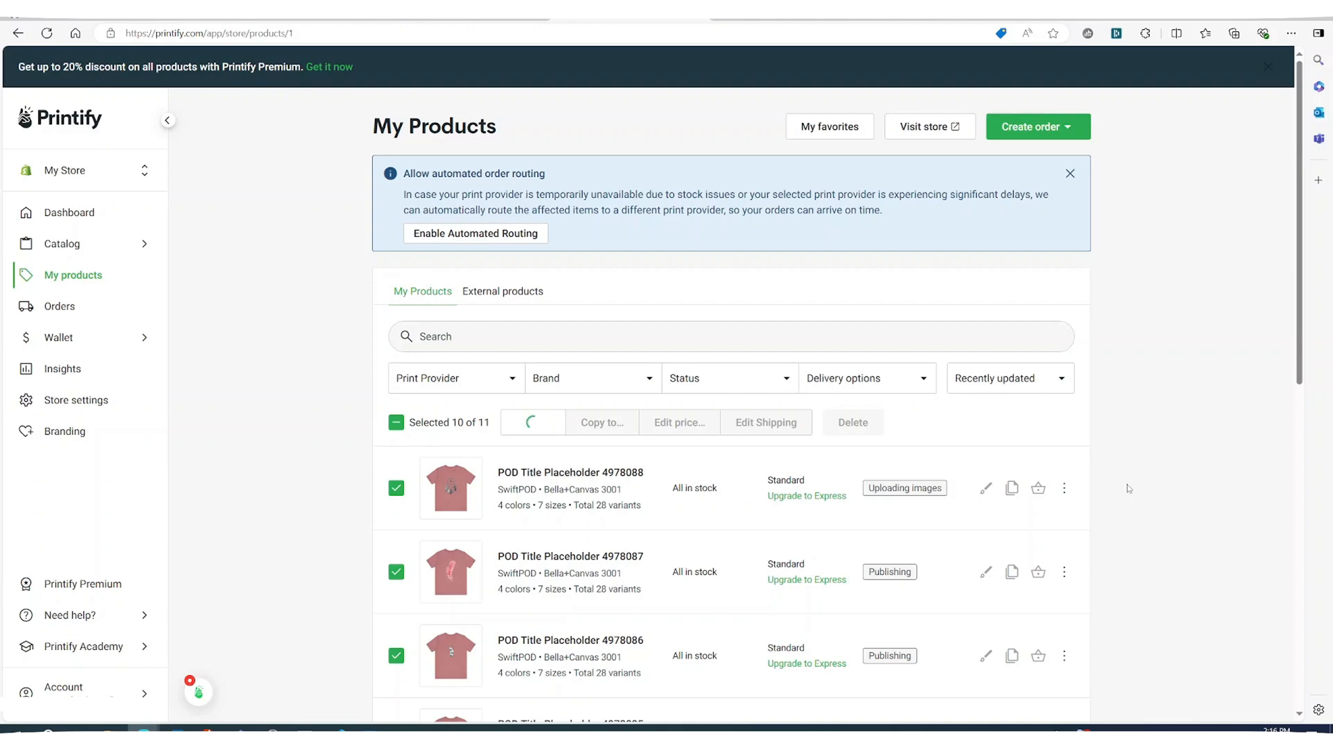
# Step: Monitor the publishing status of the selected Printify listings, reloading the Shopify product list in between
pyautogui.scroll(-5, 1129, 488)
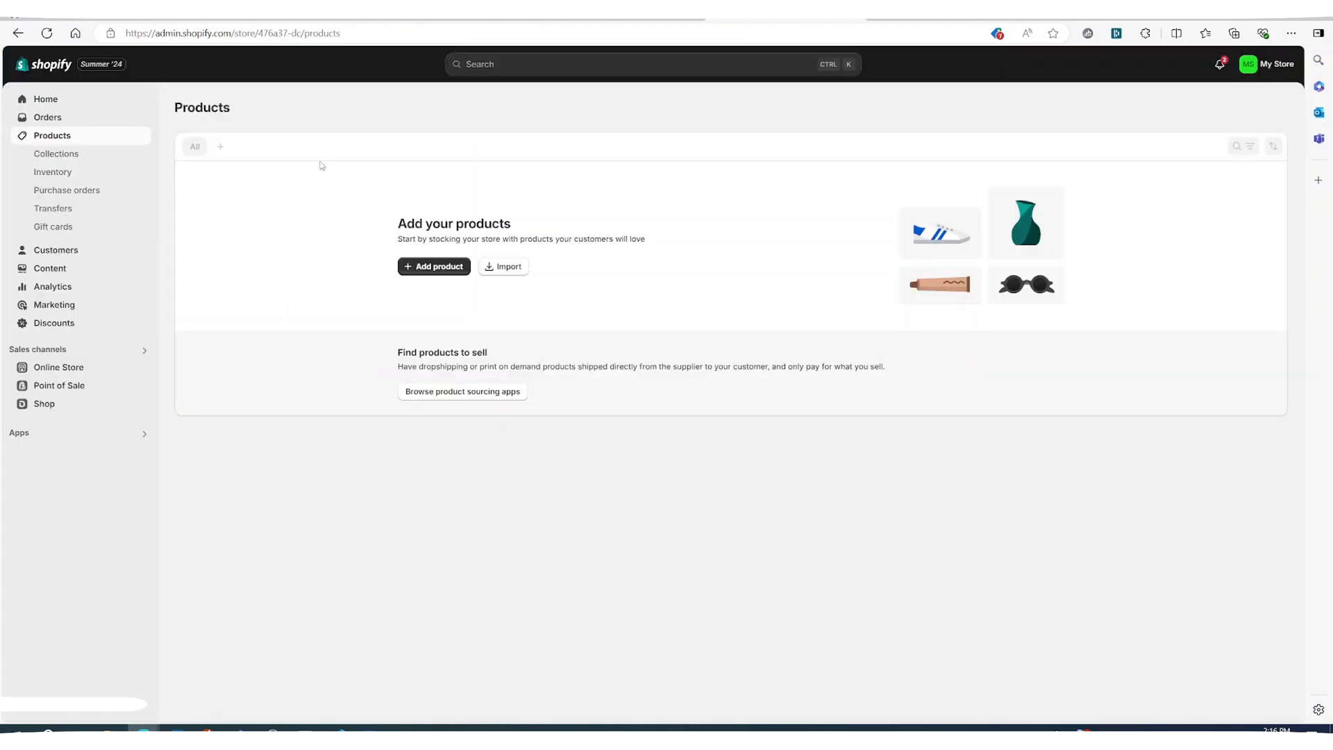
pyautogui.press('F5')
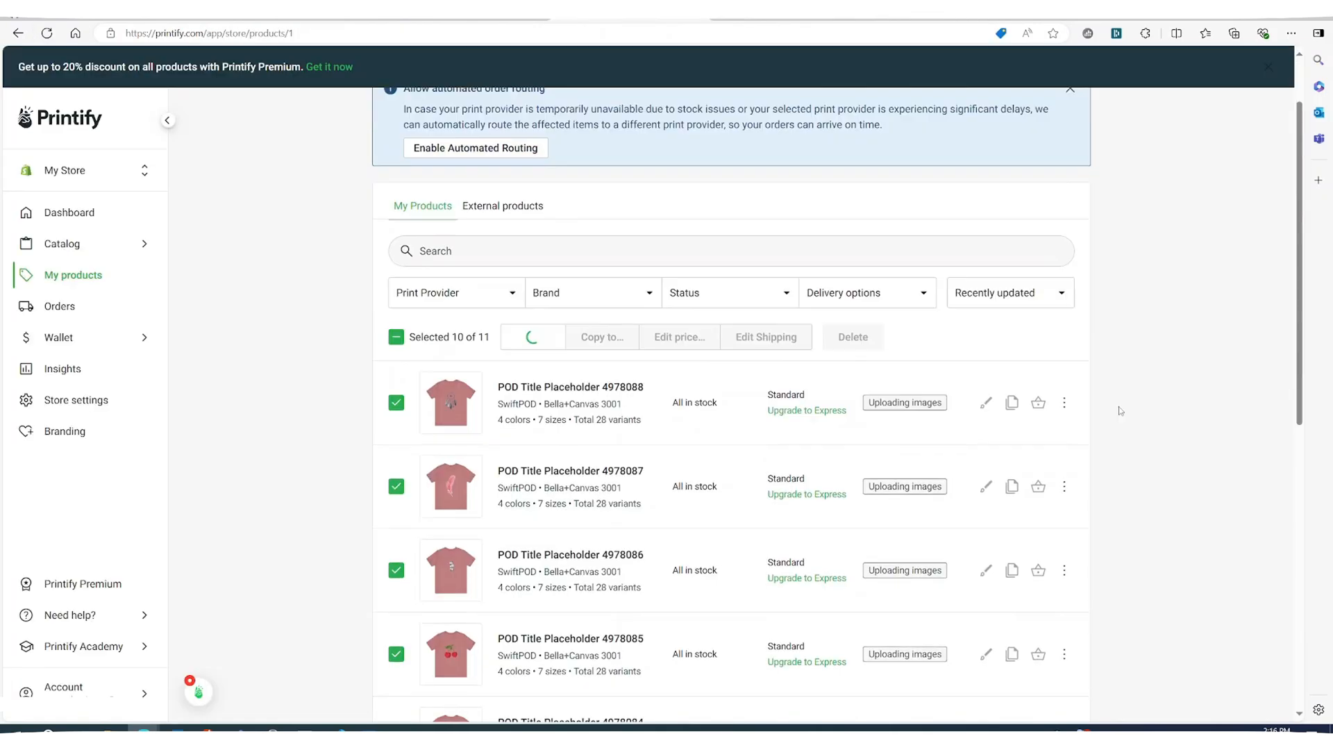
pyautogui.scroll(2, 1119, 411)
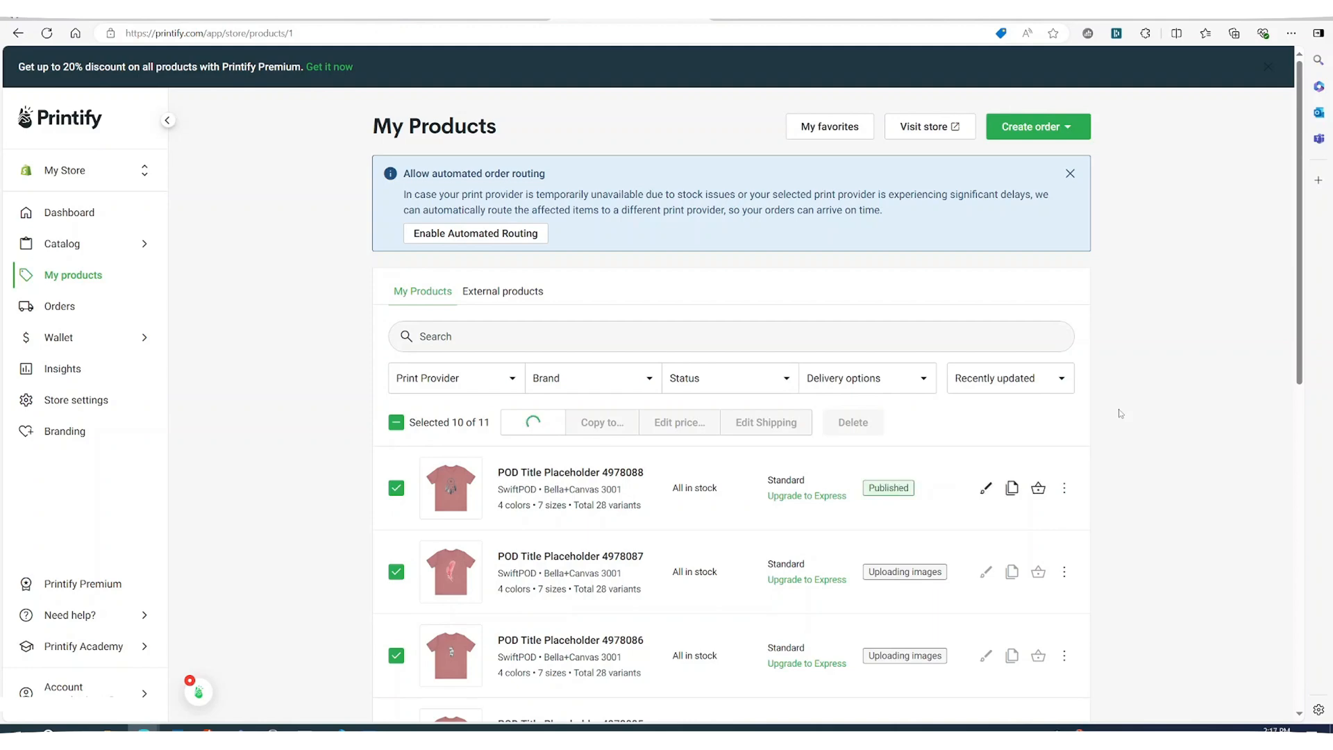
pyautogui.scroll(-9, 1122, 424)
pyautogui.scroll(9, 1125, 440)
pyautogui.scroll(-5, 1118, 473)
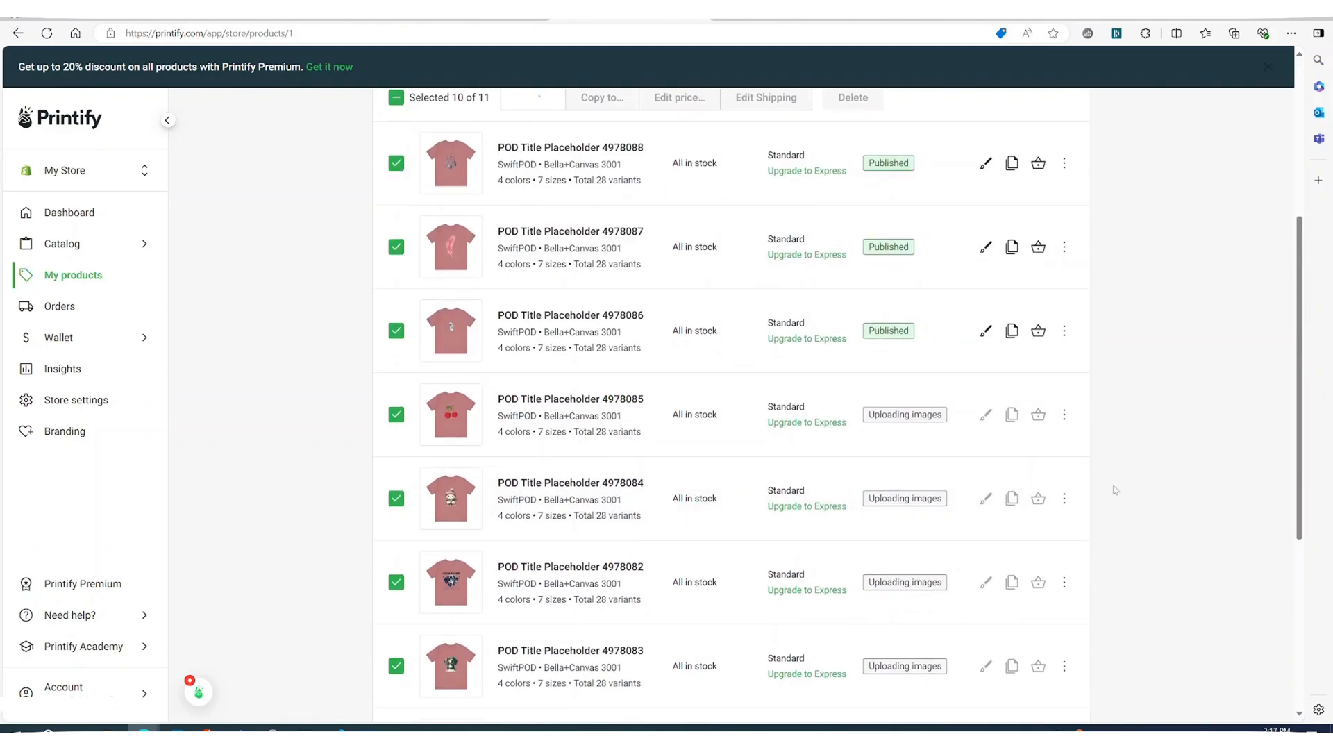
pyautogui.scroll(-5, 1115, 490)
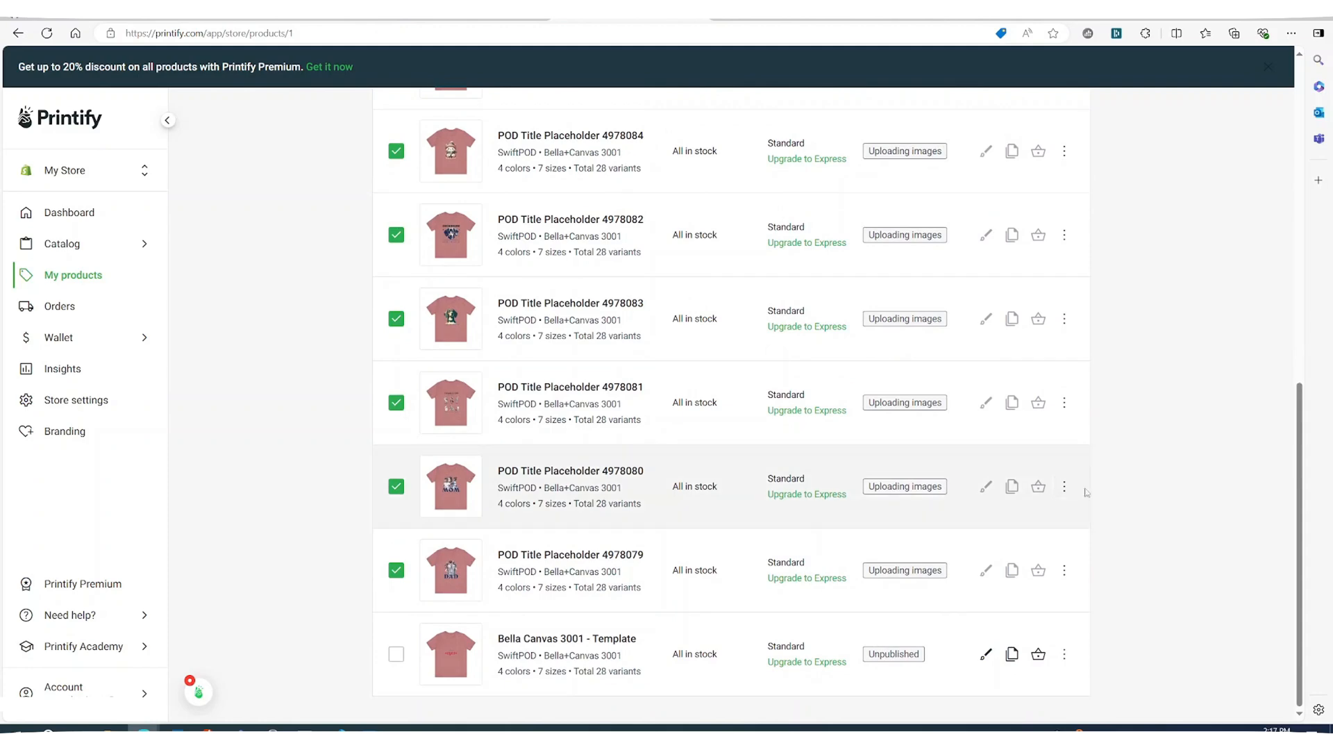
# Step: Switch to Shopify and reload its product list, and return to Printify to check every listing's publishing status
pyautogui.click(785, 19)
pyautogui.click(47, 32)
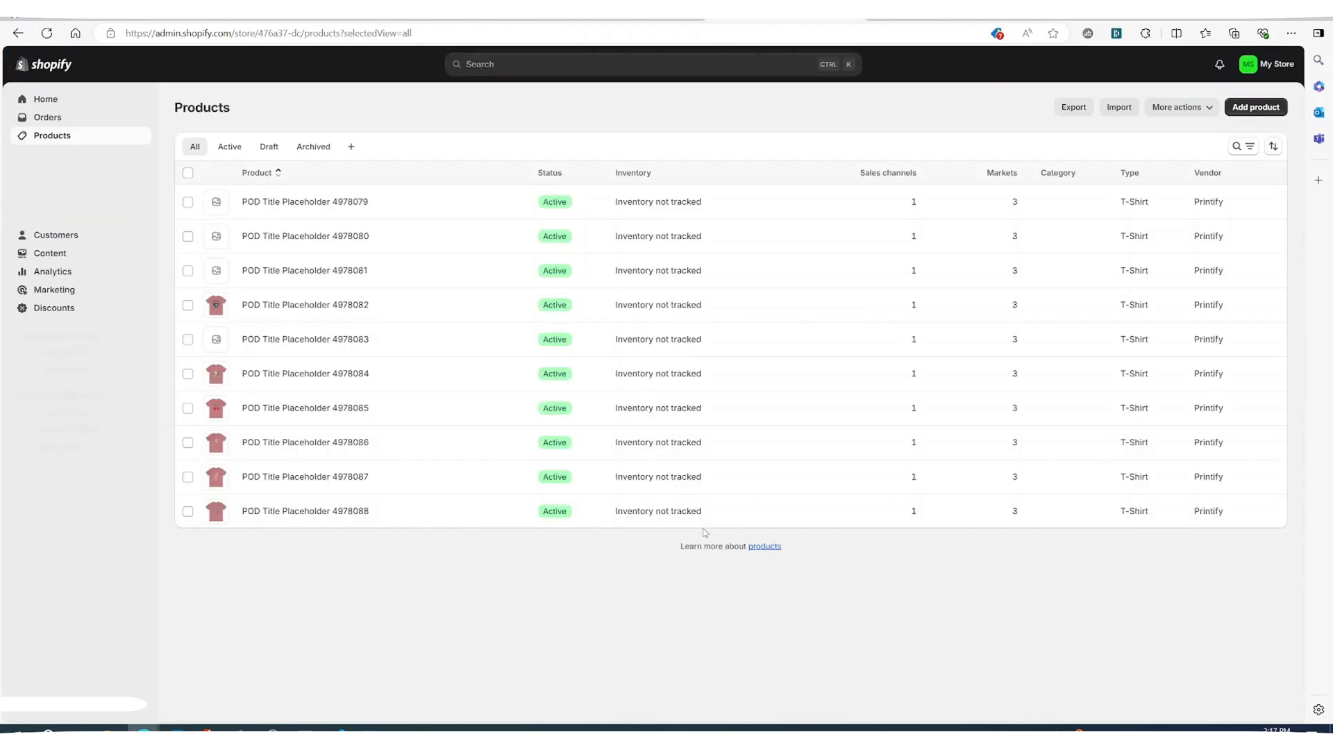
pyautogui.click(639, 21)
pyautogui.scroll(2, 959, 236)
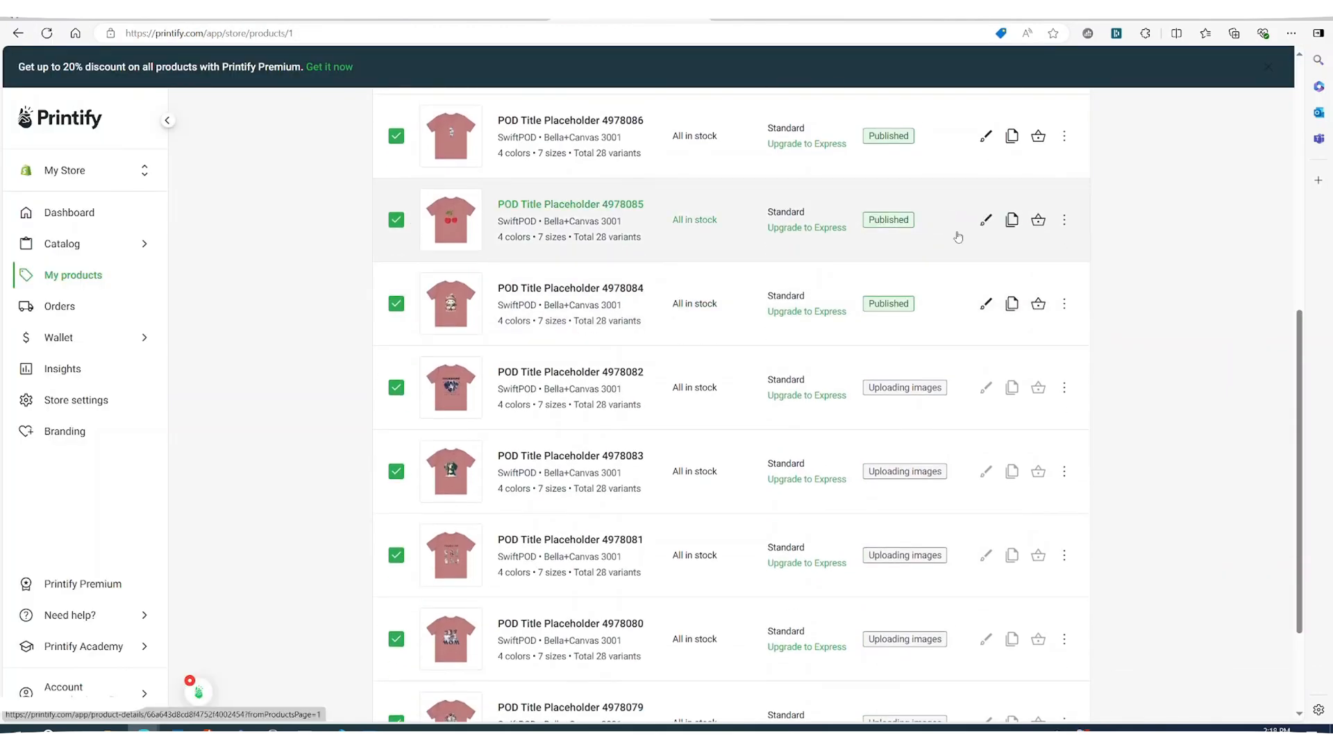
pyautogui.scroll(3, 959, 356)
pyautogui.scroll(-5, 959, 355)
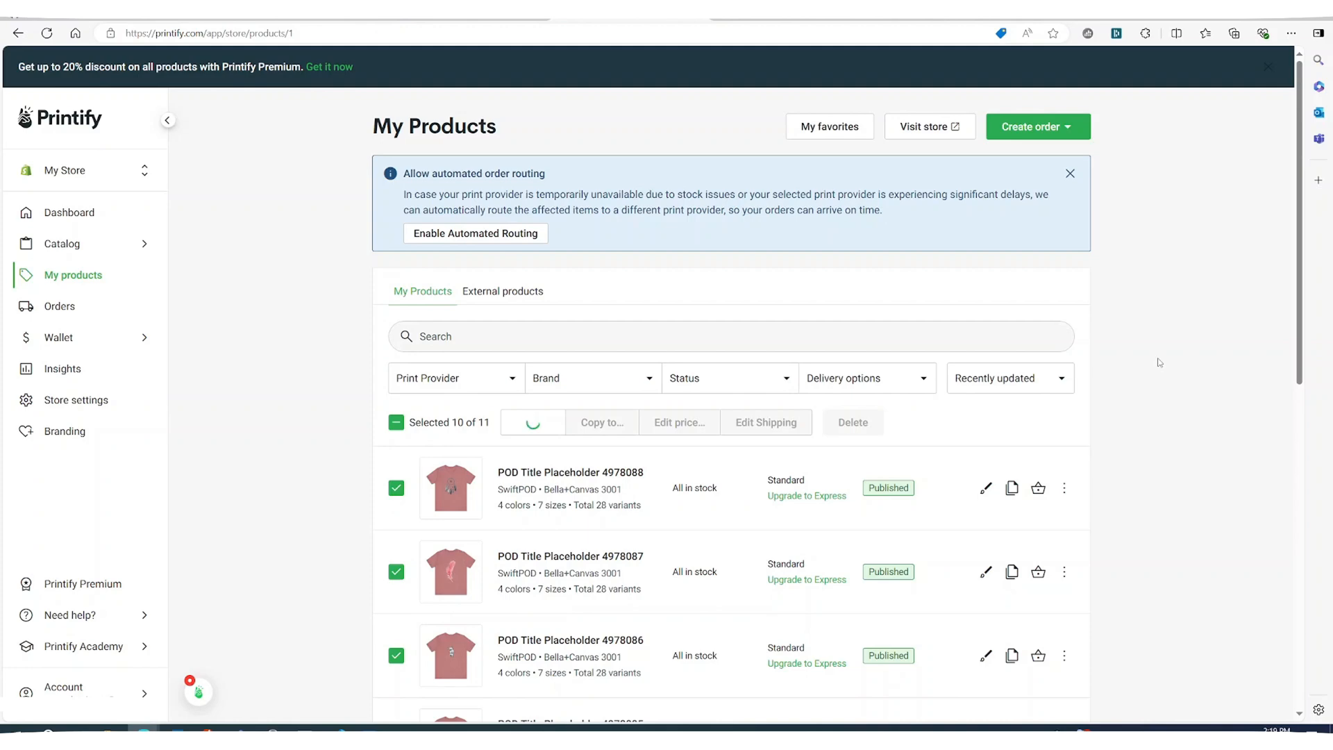
pyautogui.scroll(-2, 1098, 471)
pyautogui.scroll(-7, 1098, 471)
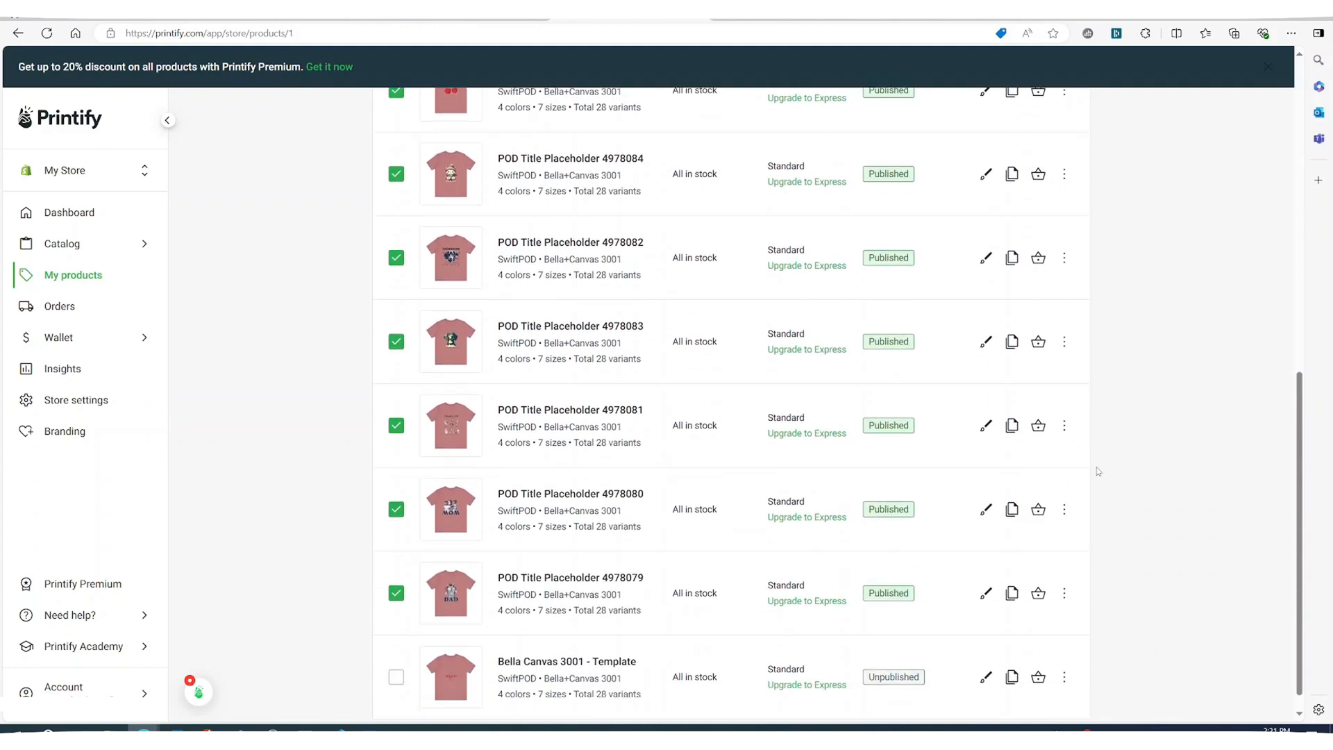
pyautogui.scroll(4, 1099, 470)
pyautogui.scroll(5, 1098, 472)
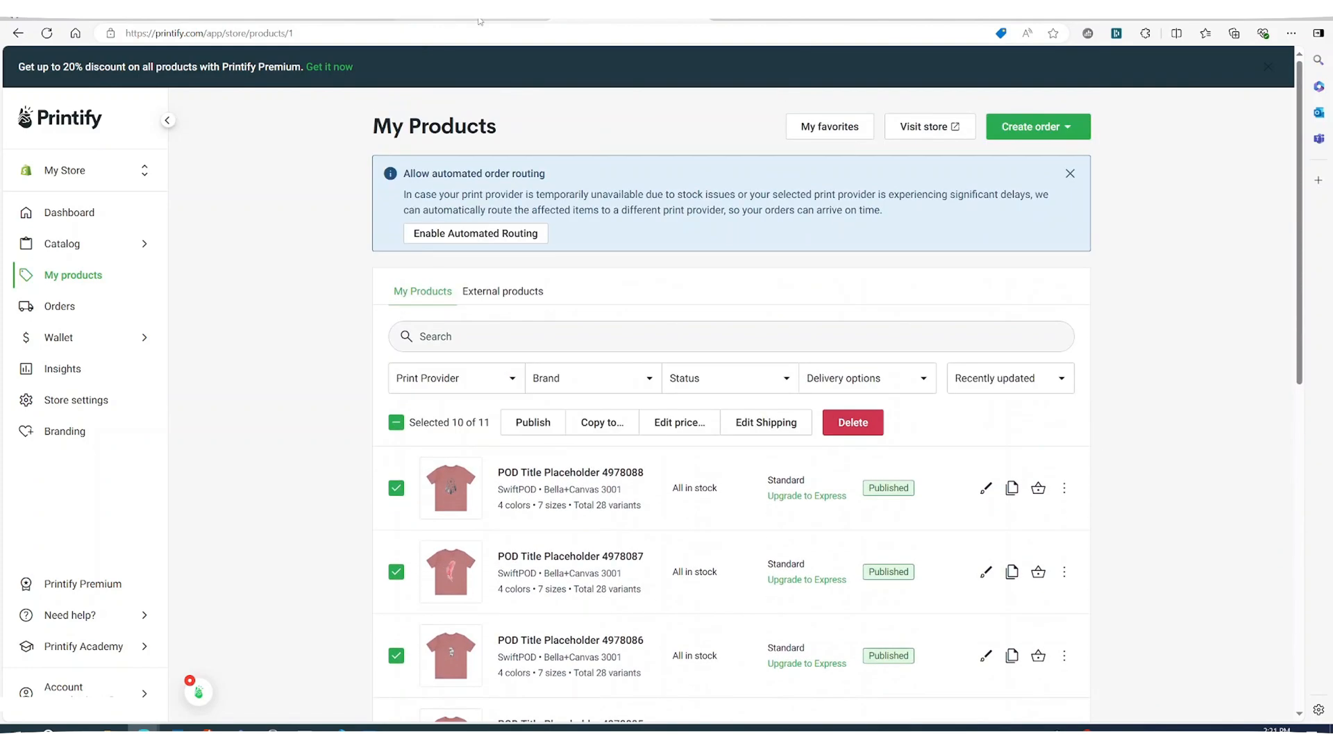
# Step: Return to EasemyPOD, highlight the instruction about connecting the Shopify store, and start the store connection
pyautogui.click(439, 11)
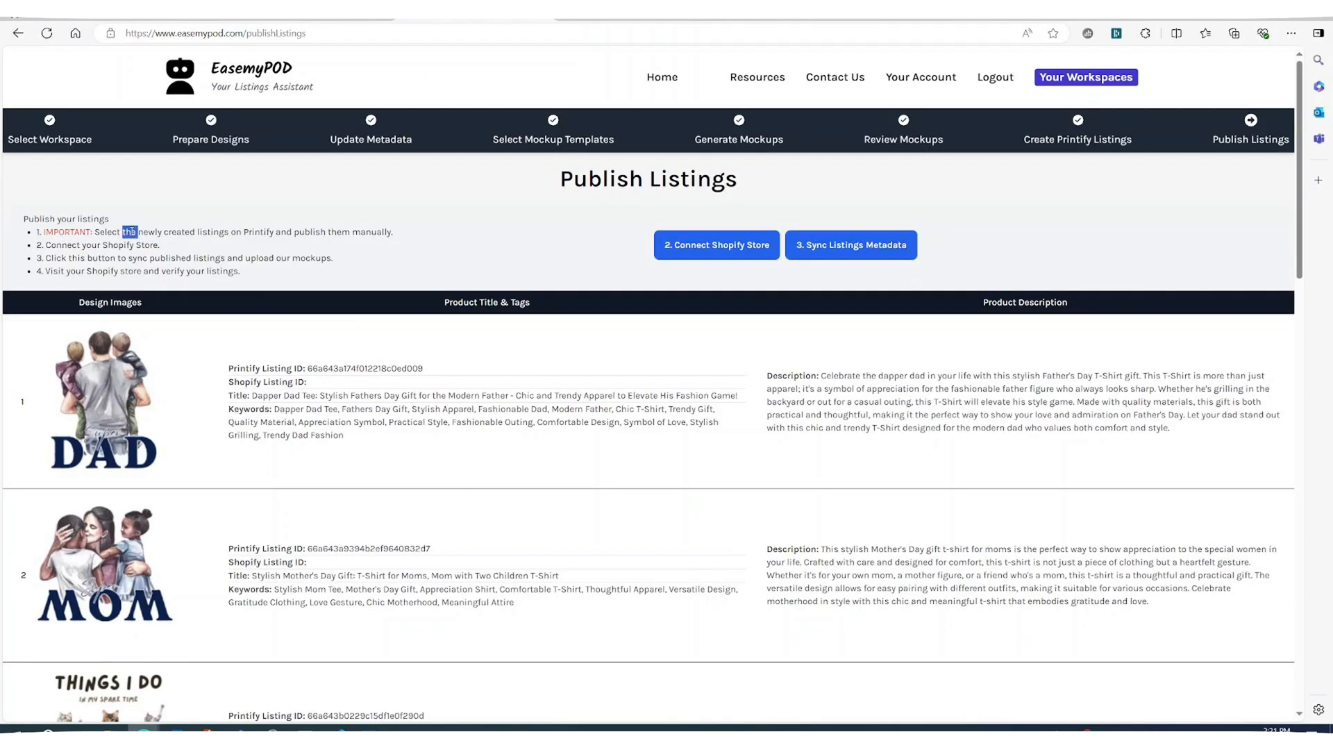
pyautogui.tripleClick(132, 232)
pyautogui.doubleClick(92, 244)
pyautogui.tripleClick(91, 247)
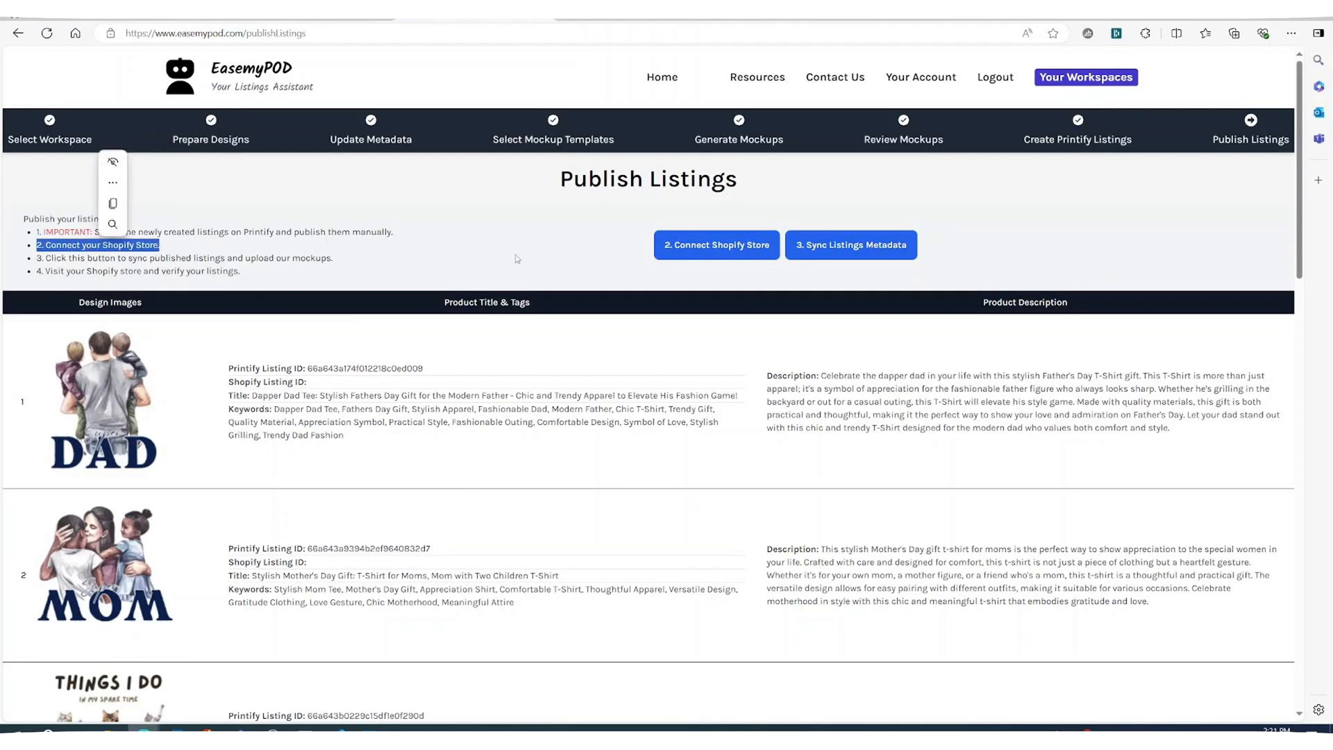
pyautogui.click(630, 254)
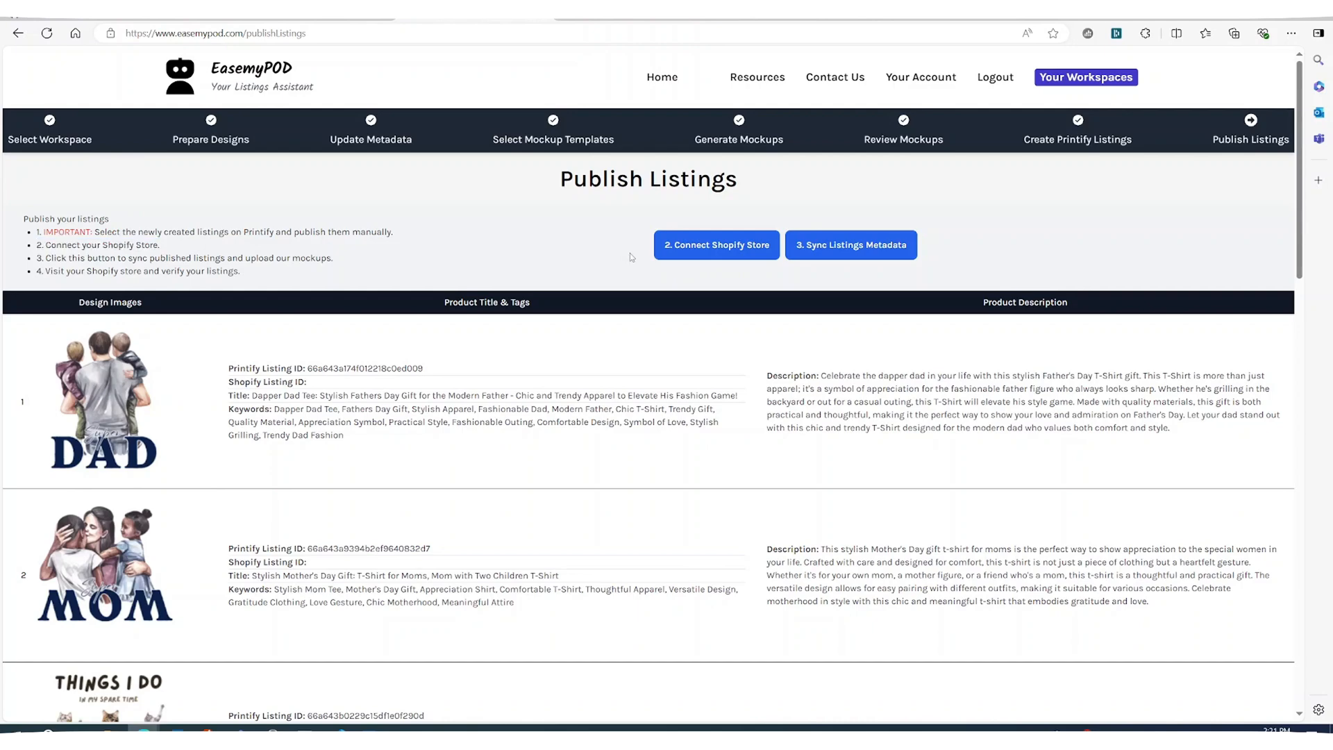
pyautogui.click(673, 248)
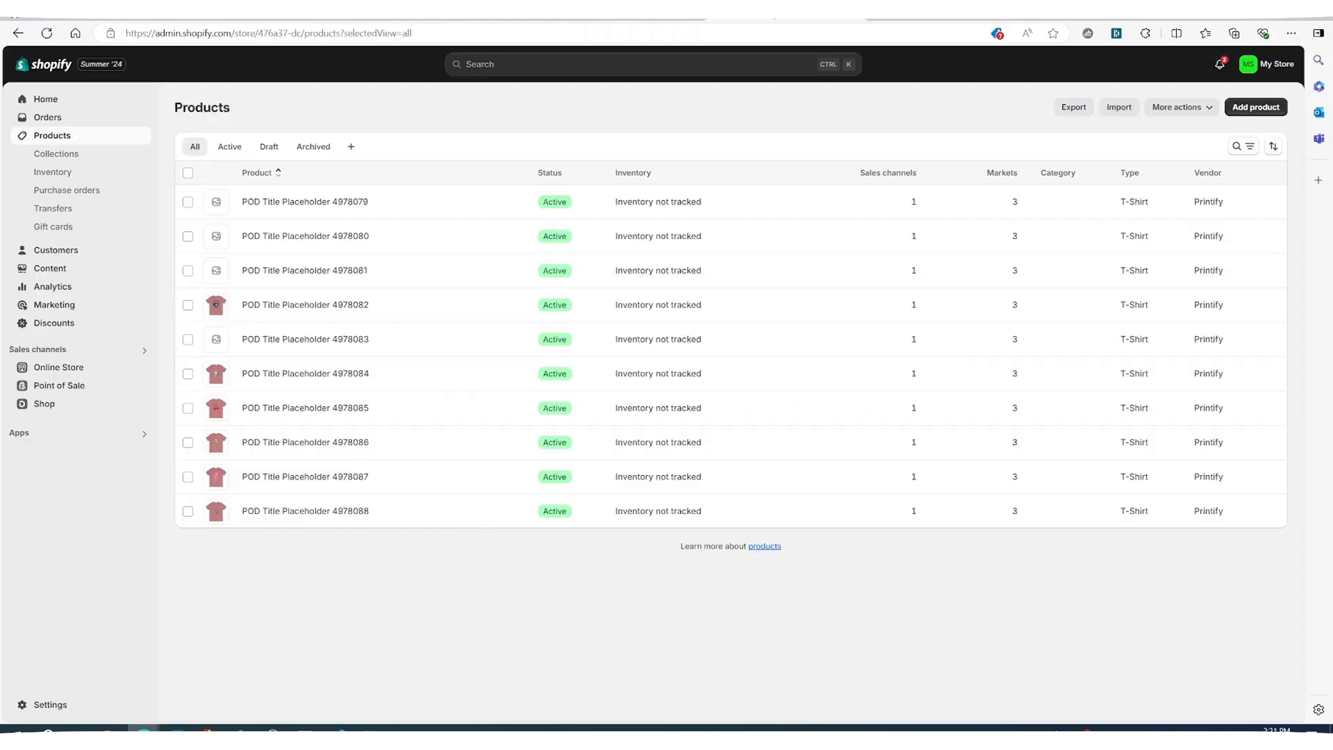
# Step: Allow custom app development for the store in Shopify's apps and sales channels settings
pyautogui.click(145, 434)
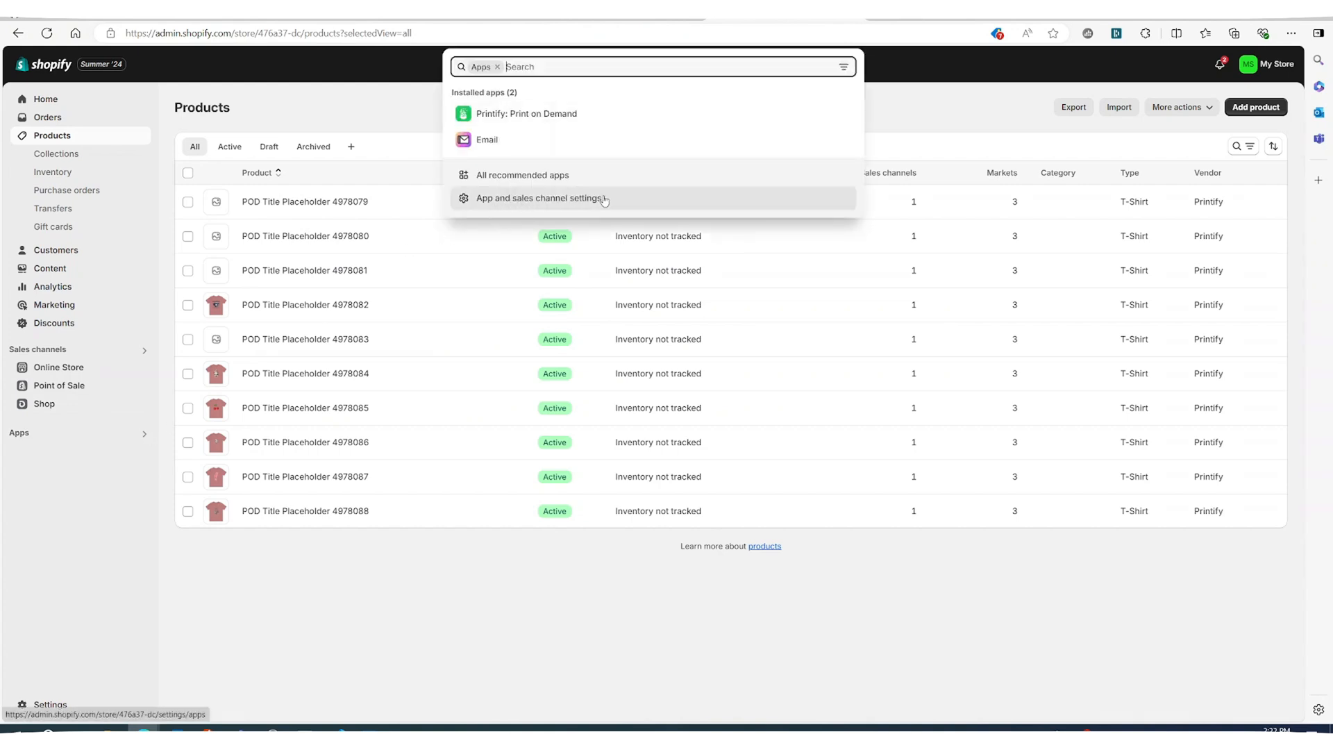
pyautogui.click(605, 201)
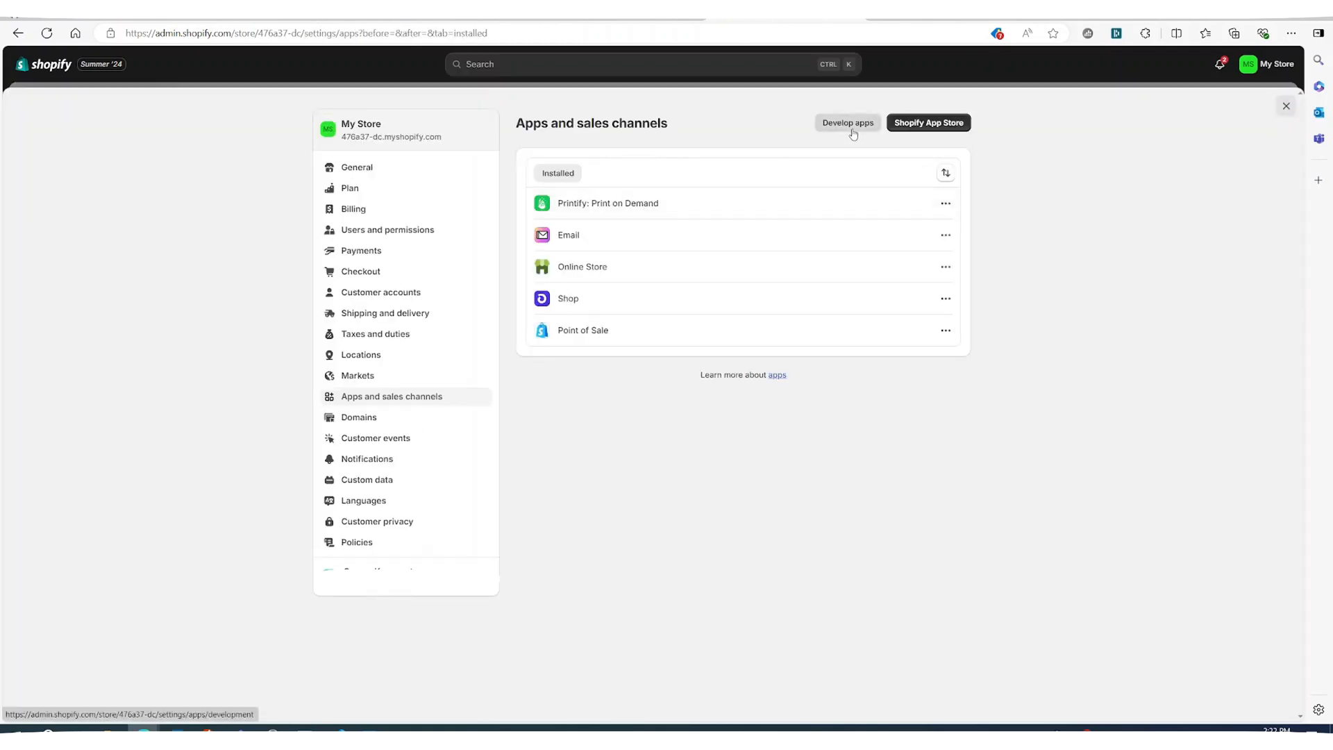
pyautogui.click(858, 130)
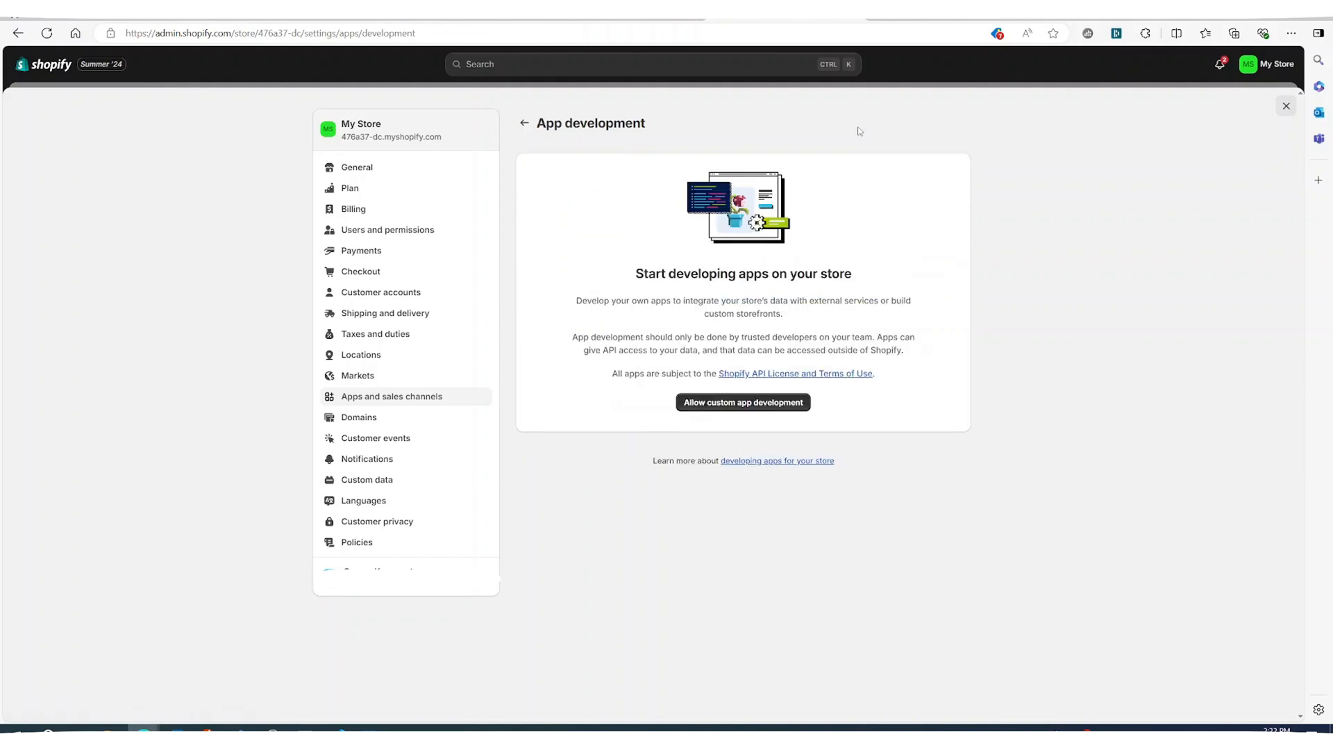
pyautogui.click(754, 404)
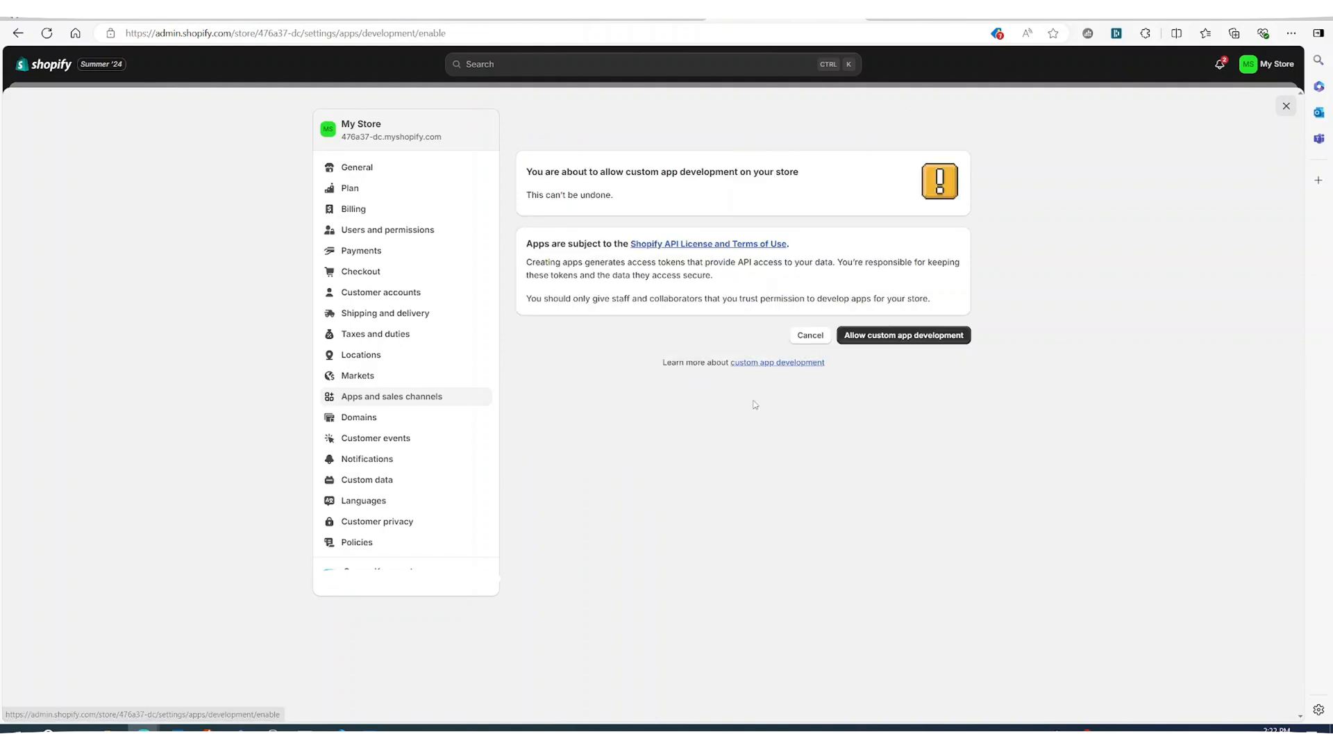
pyautogui.click(892, 337)
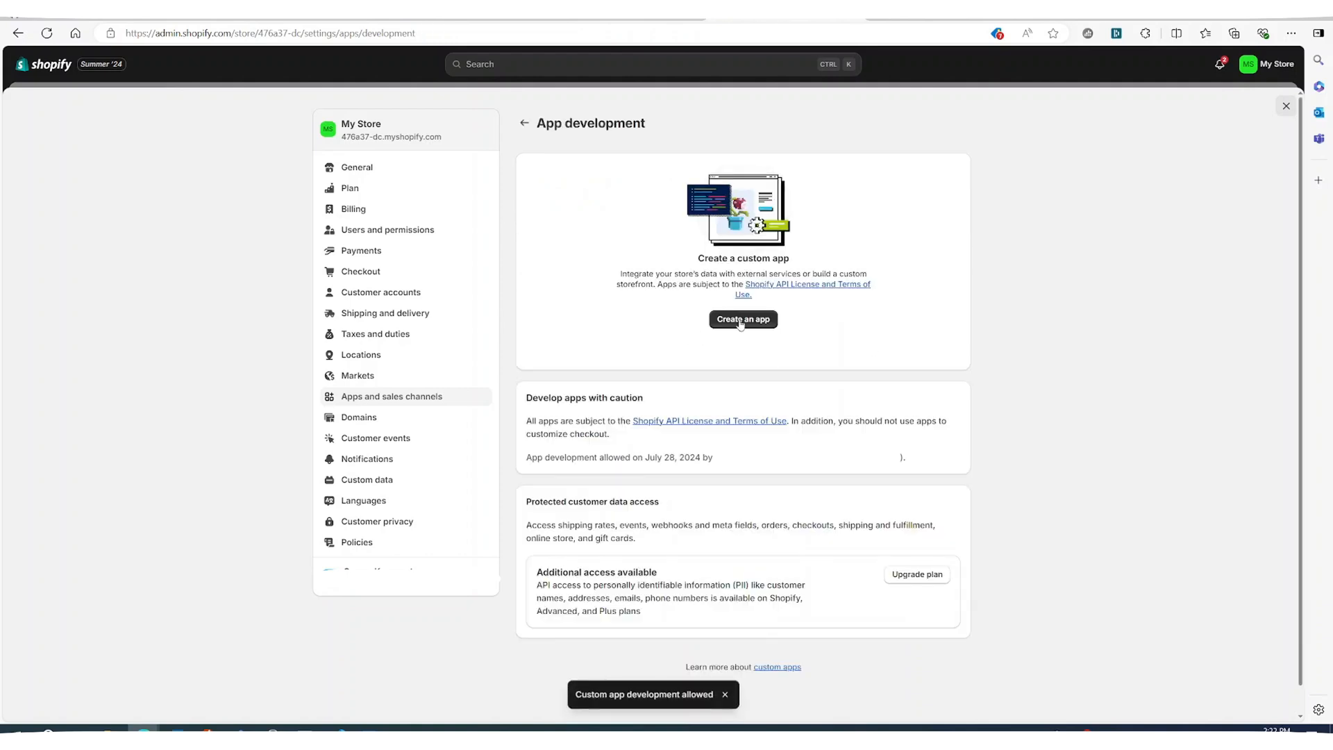
# Step: Create a custom Shopify app named PODBotApp, keeping the default app developer
pyautogui.click(740, 321)
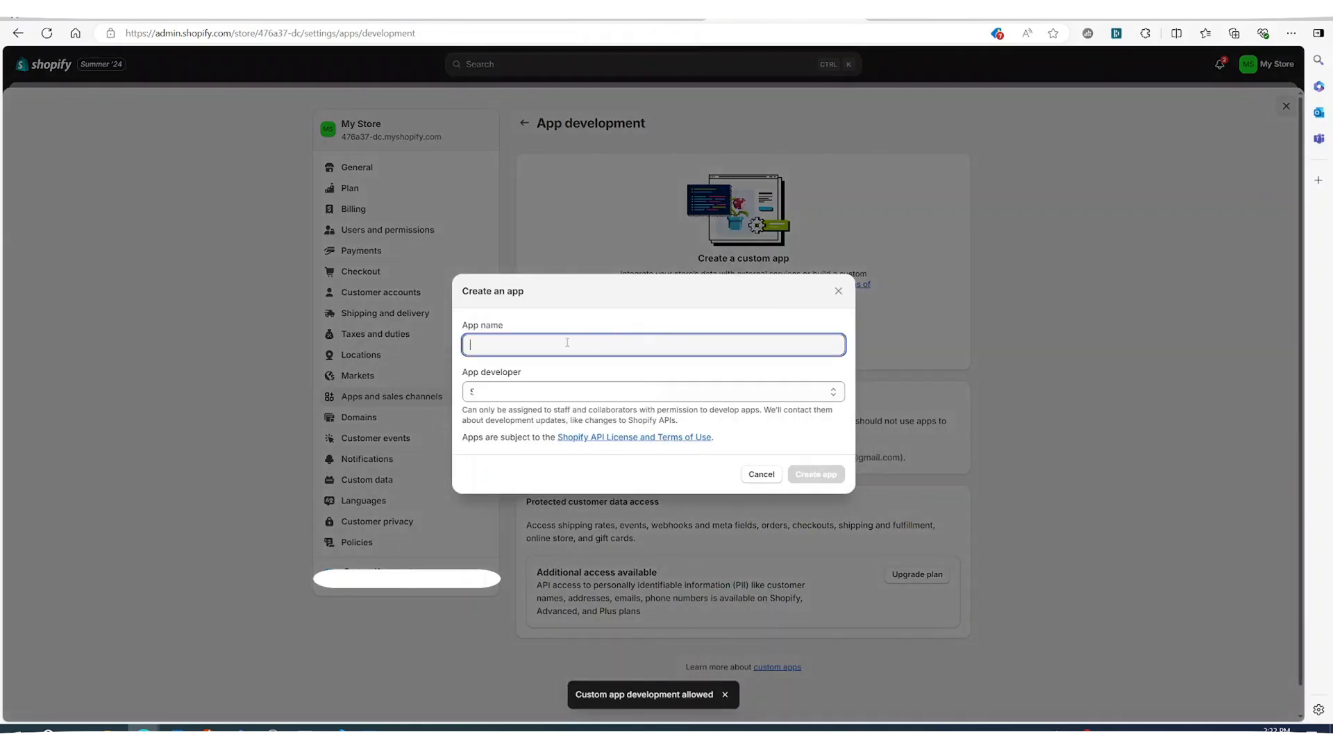
pyautogui.write('PODBotApp')
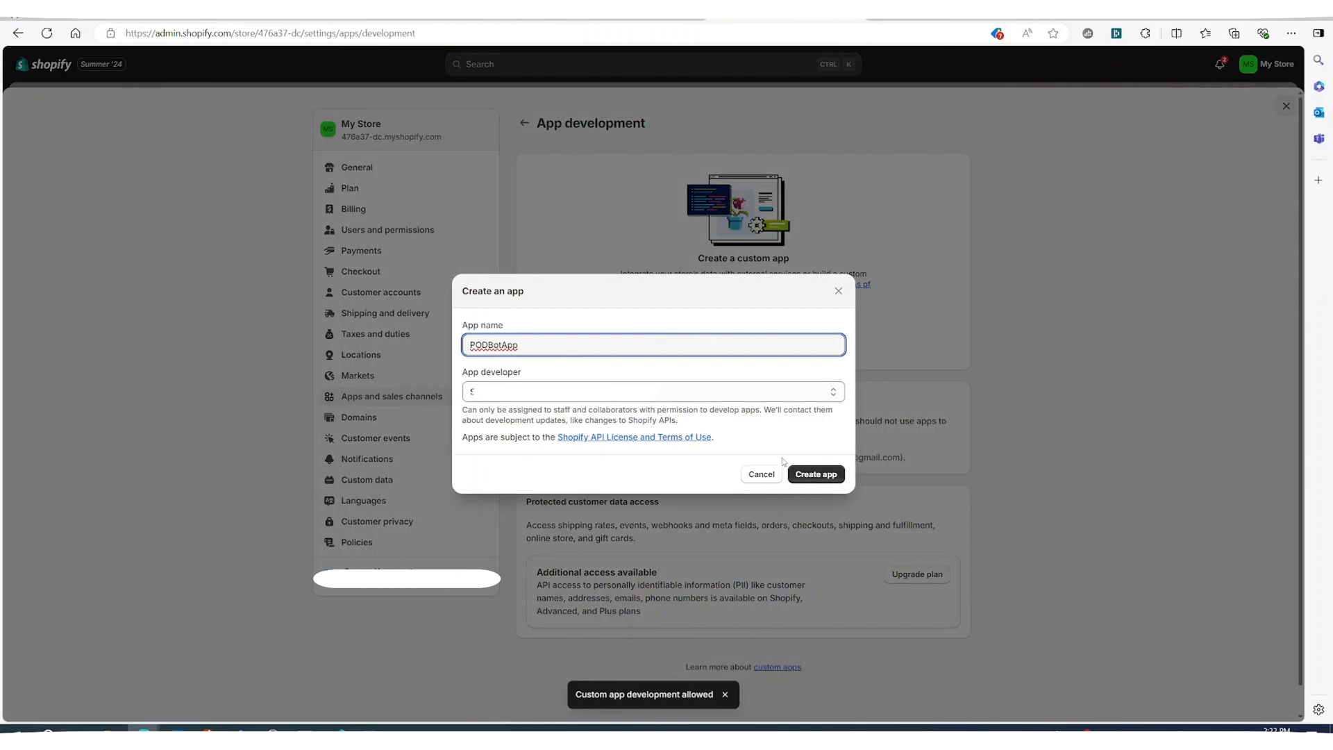
pyautogui.click(813, 475)
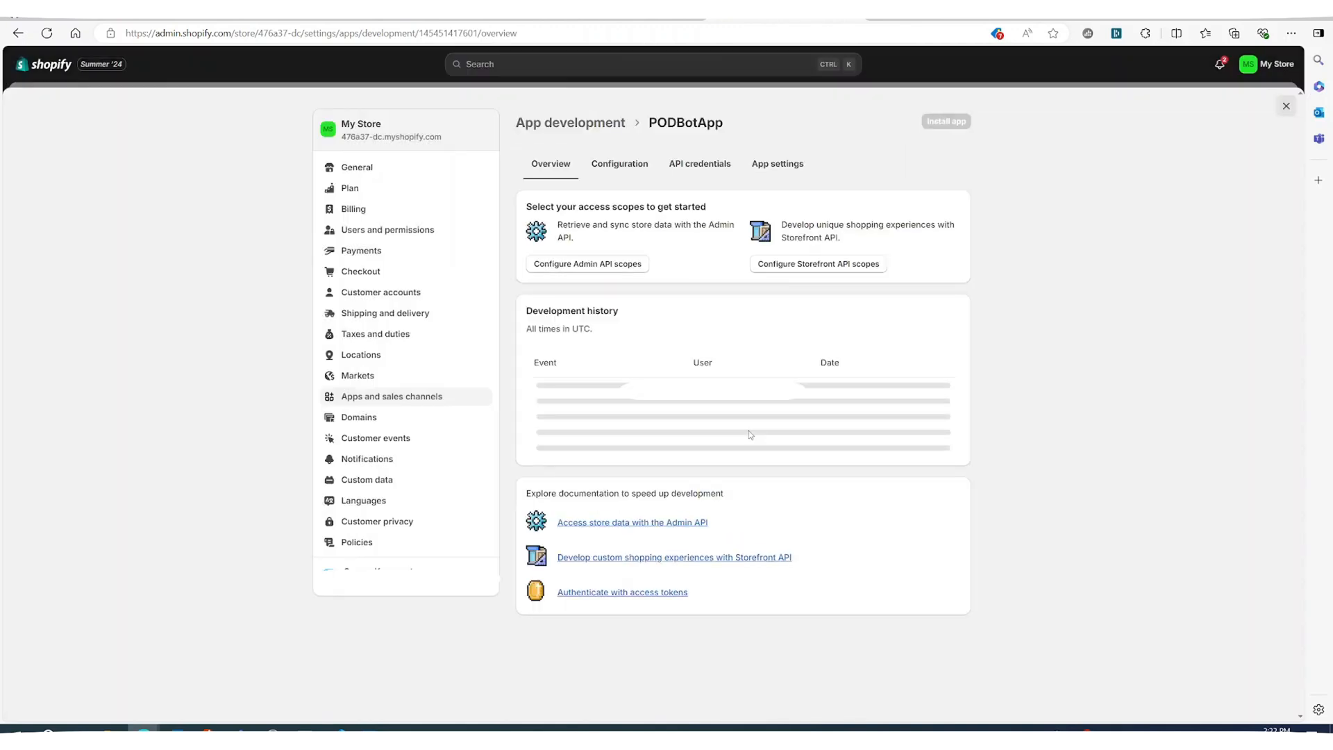
# Step: Grant PODBotApp the Admin API scopes write_product_listings, read_product_listings, write_products and read_products, and save the configuration
pyautogui.click(699, 164)
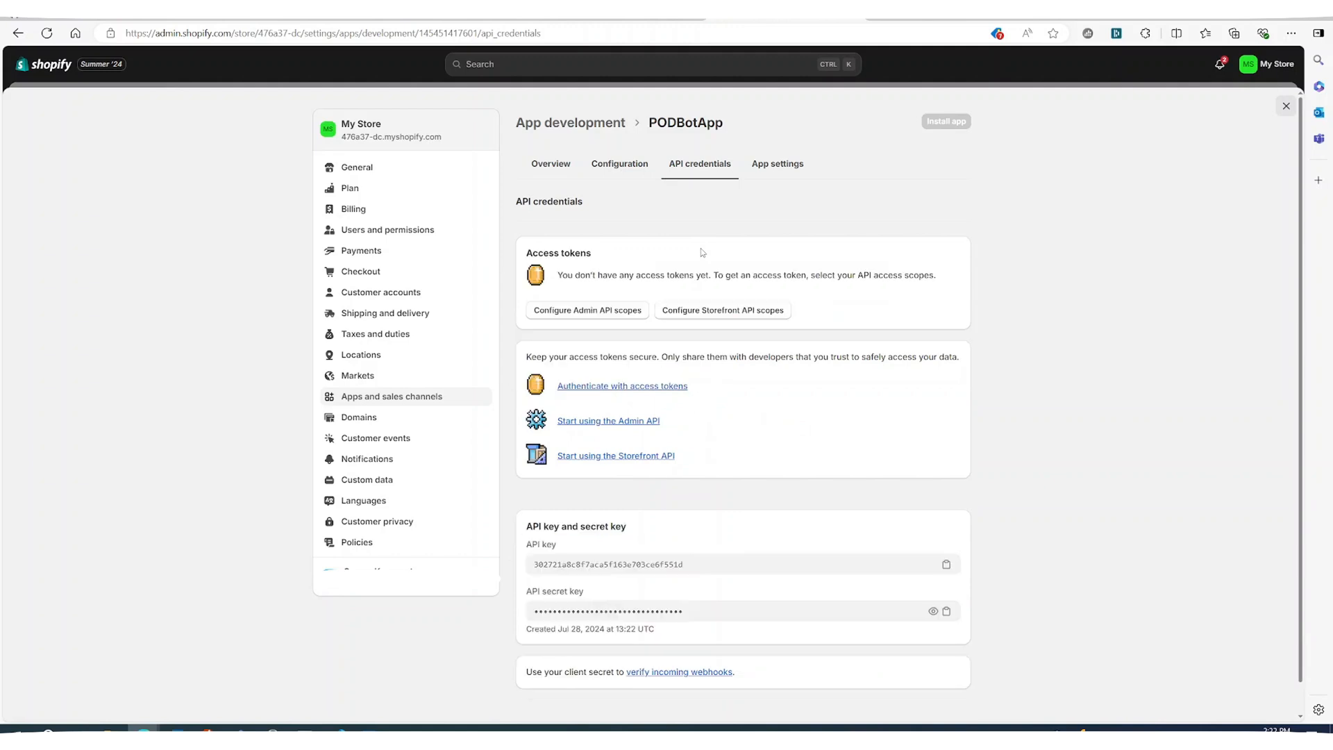
pyautogui.click(612, 319)
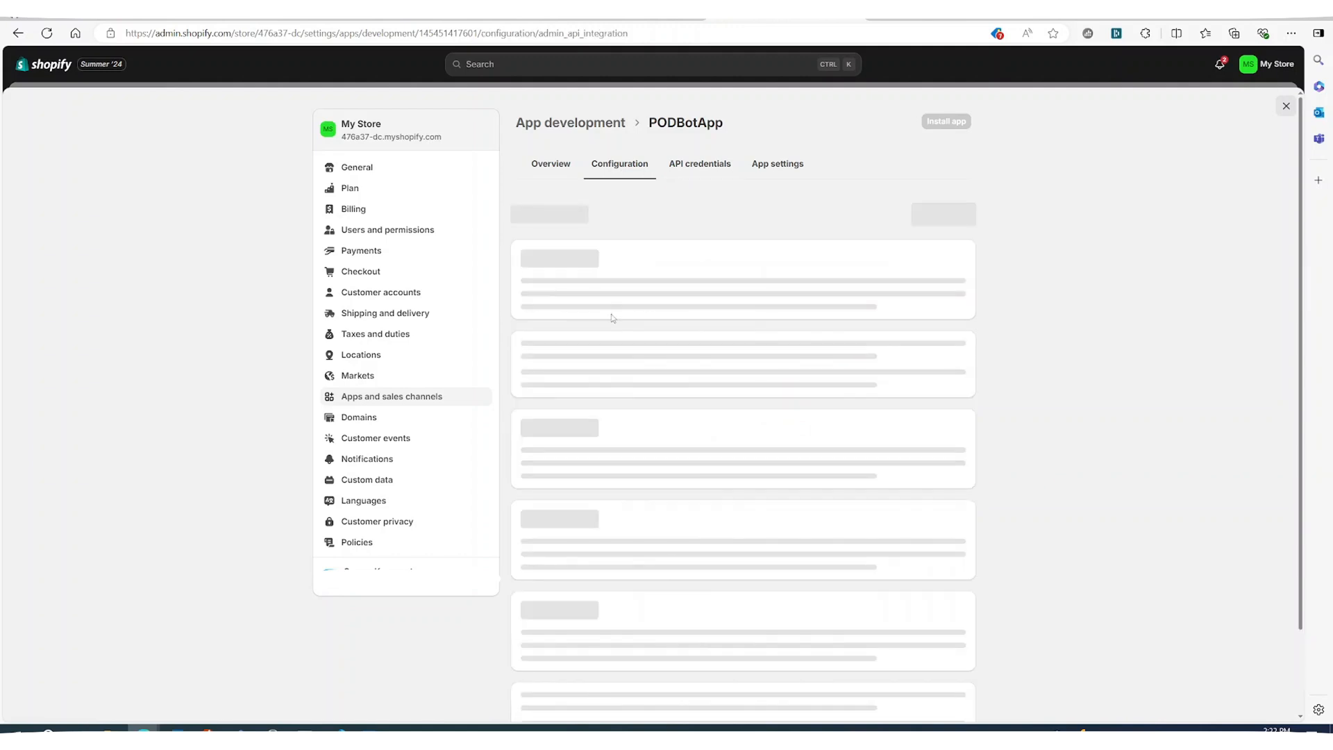
pyautogui.click(691, 311)
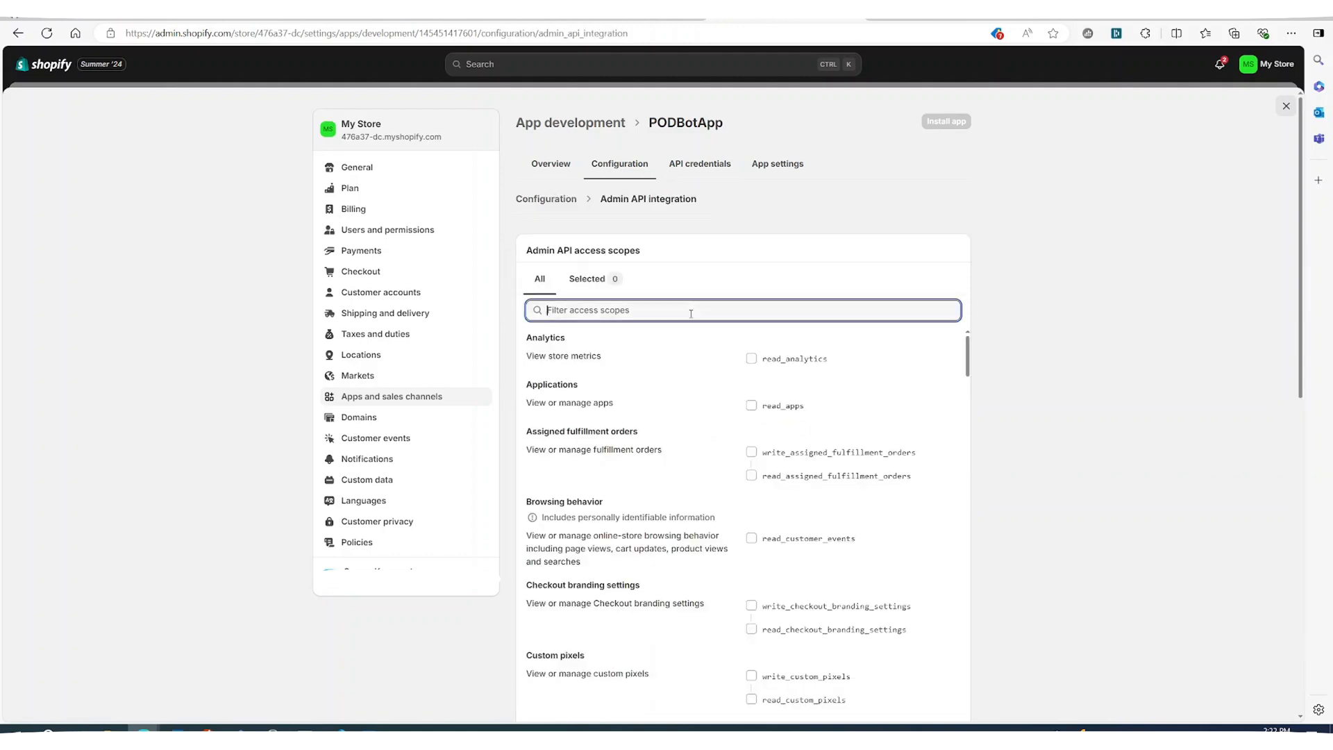
pyautogui.write('product')
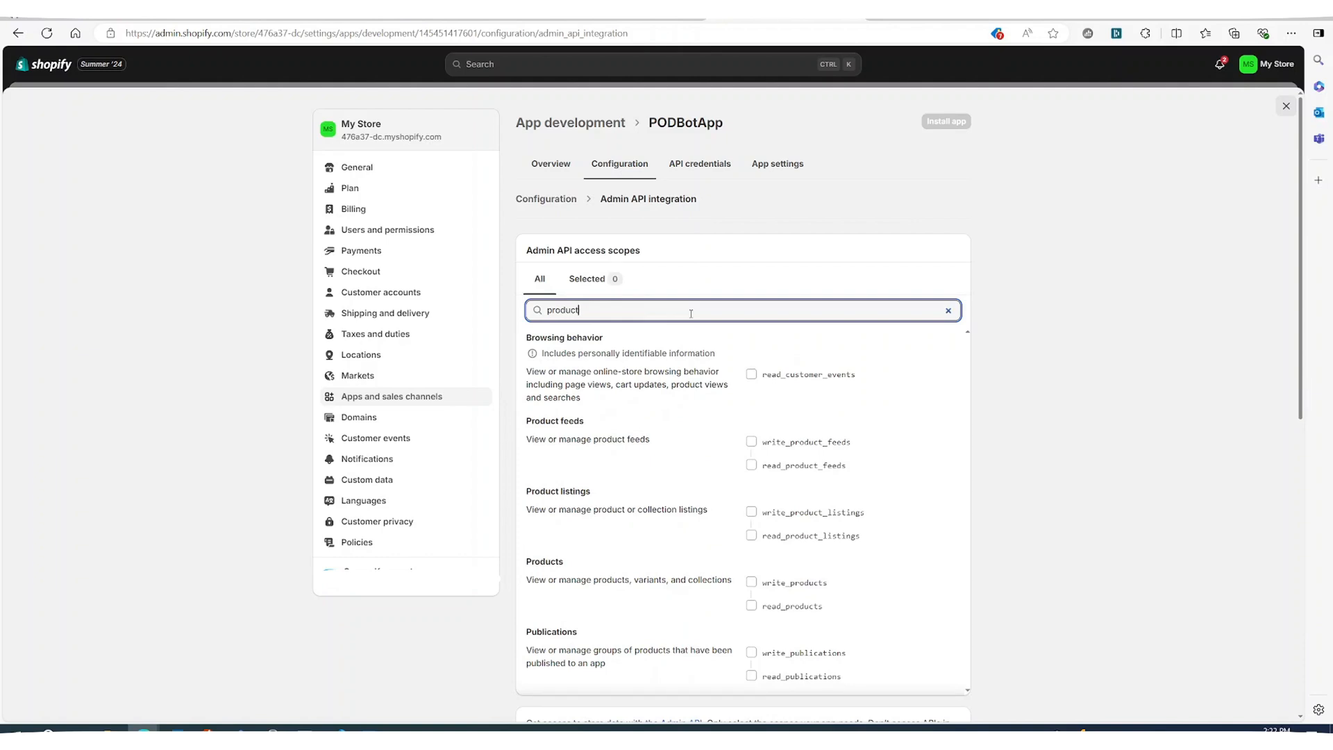
pyautogui.click(752, 512)
pyautogui.click(752, 535)
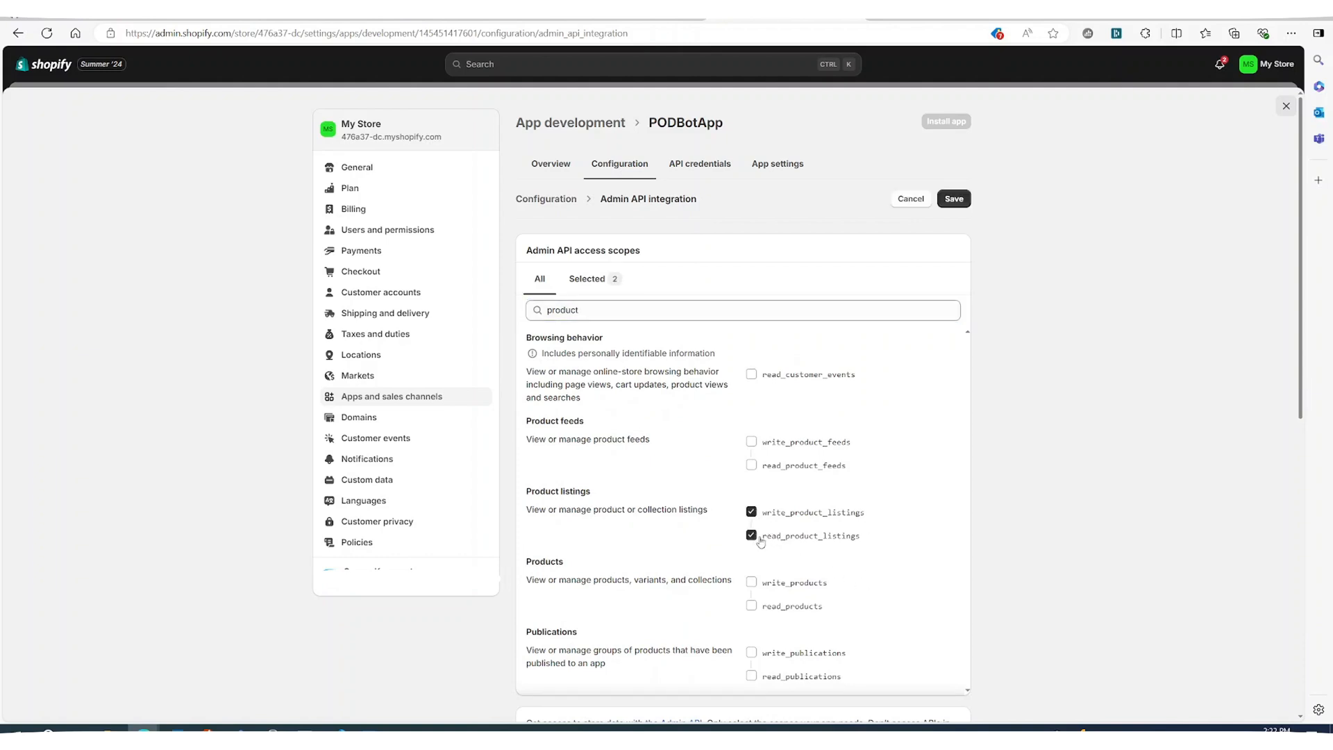
pyautogui.click(752, 582)
pyautogui.click(950, 202)
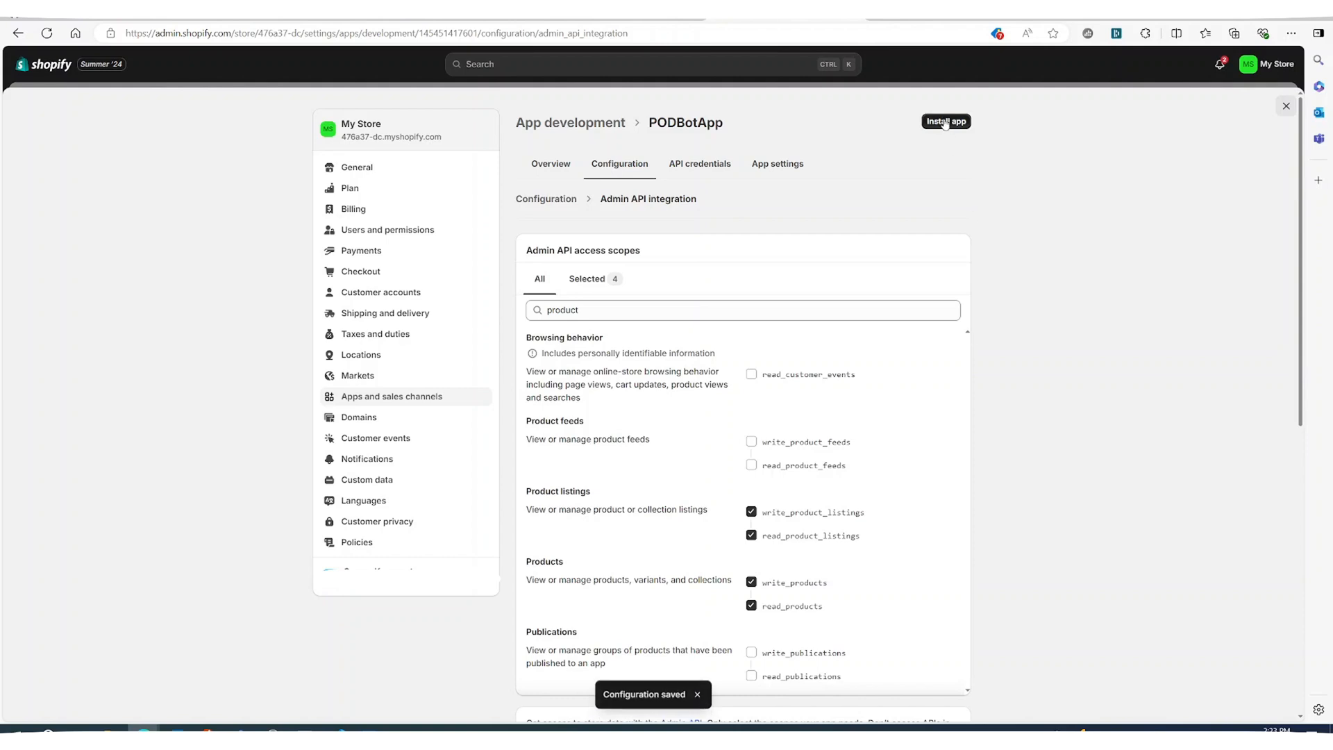
# Step: Install PODBotApp on the store, reveal its one-time Admin API access token and copy it
pyautogui.click(945, 122)
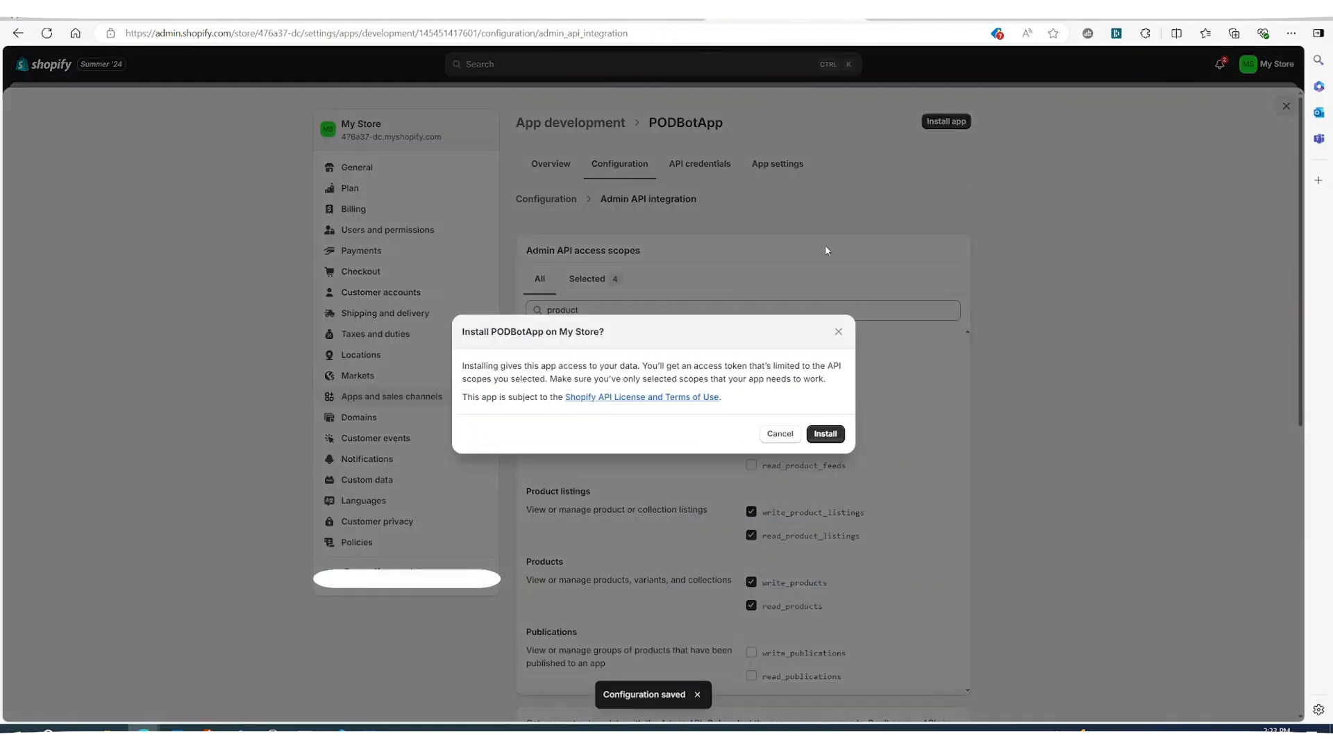
pyautogui.click(825, 434)
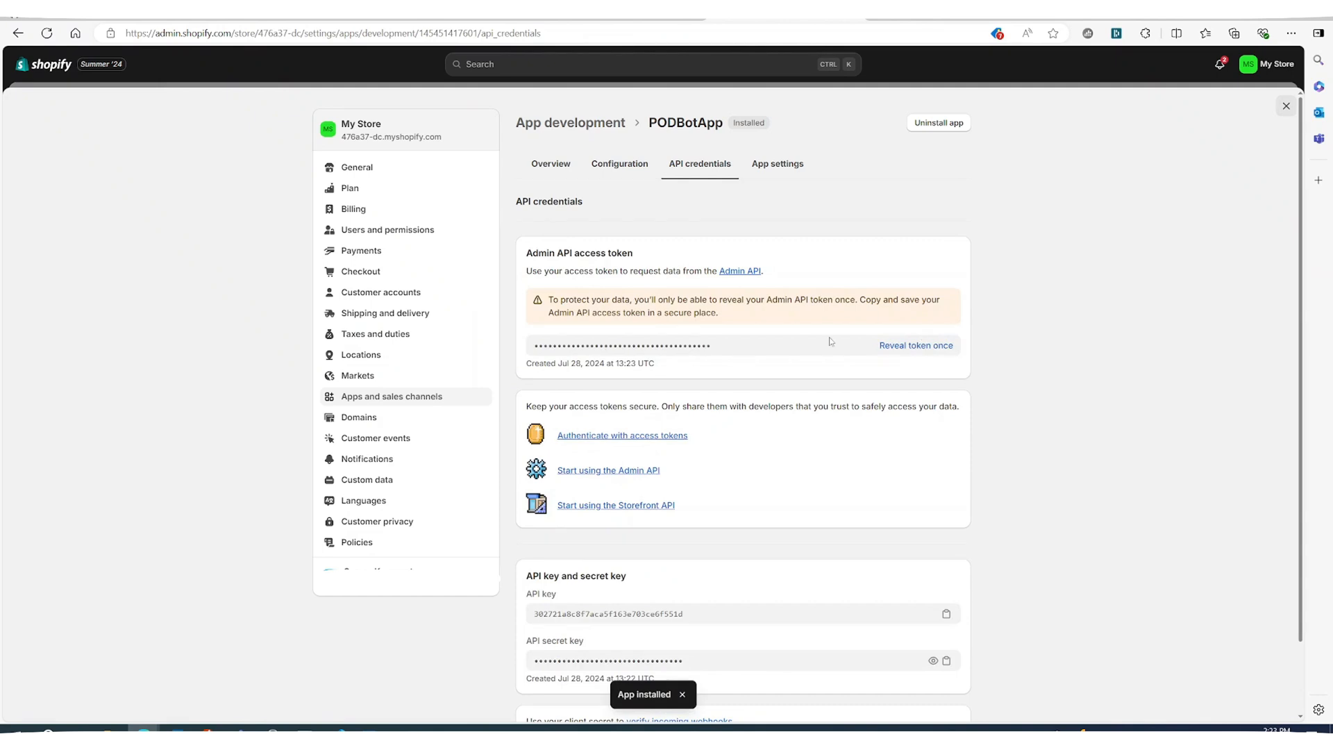
pyautogui.click(900, 354)
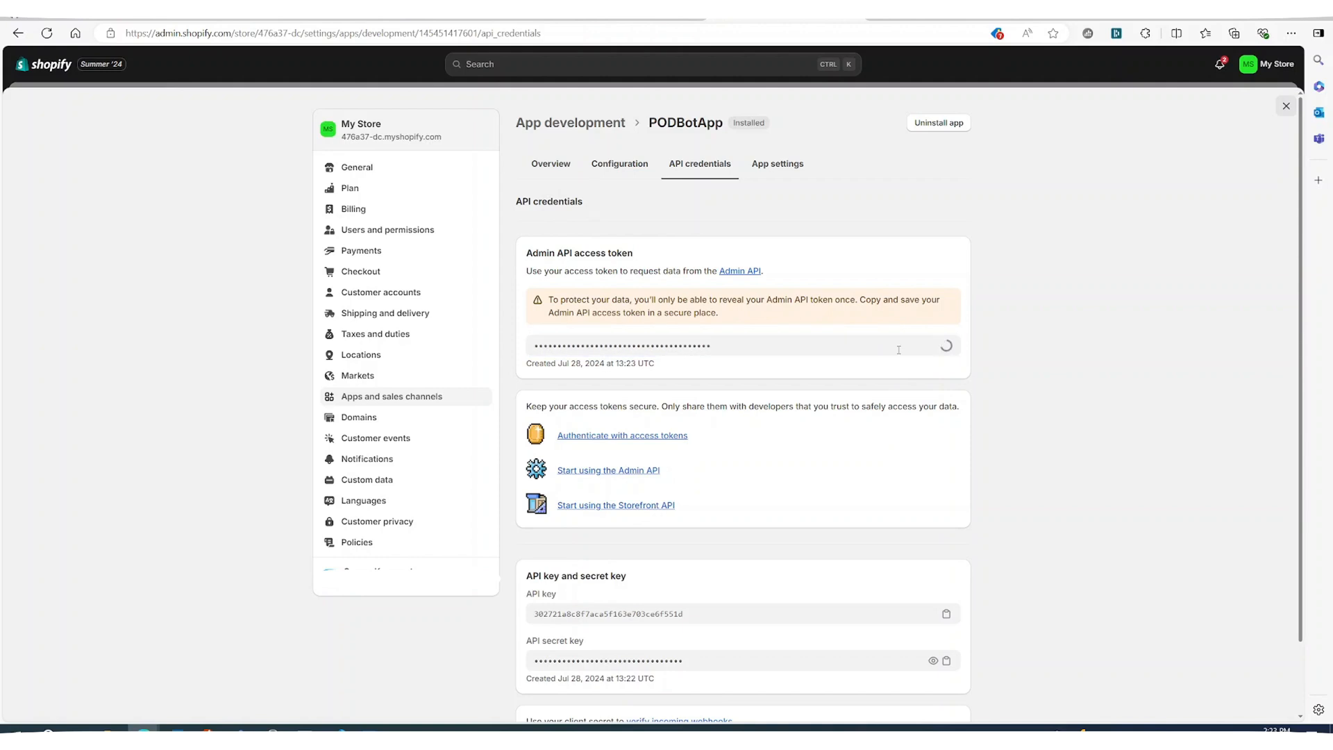
pyautogui.click(946, 347)
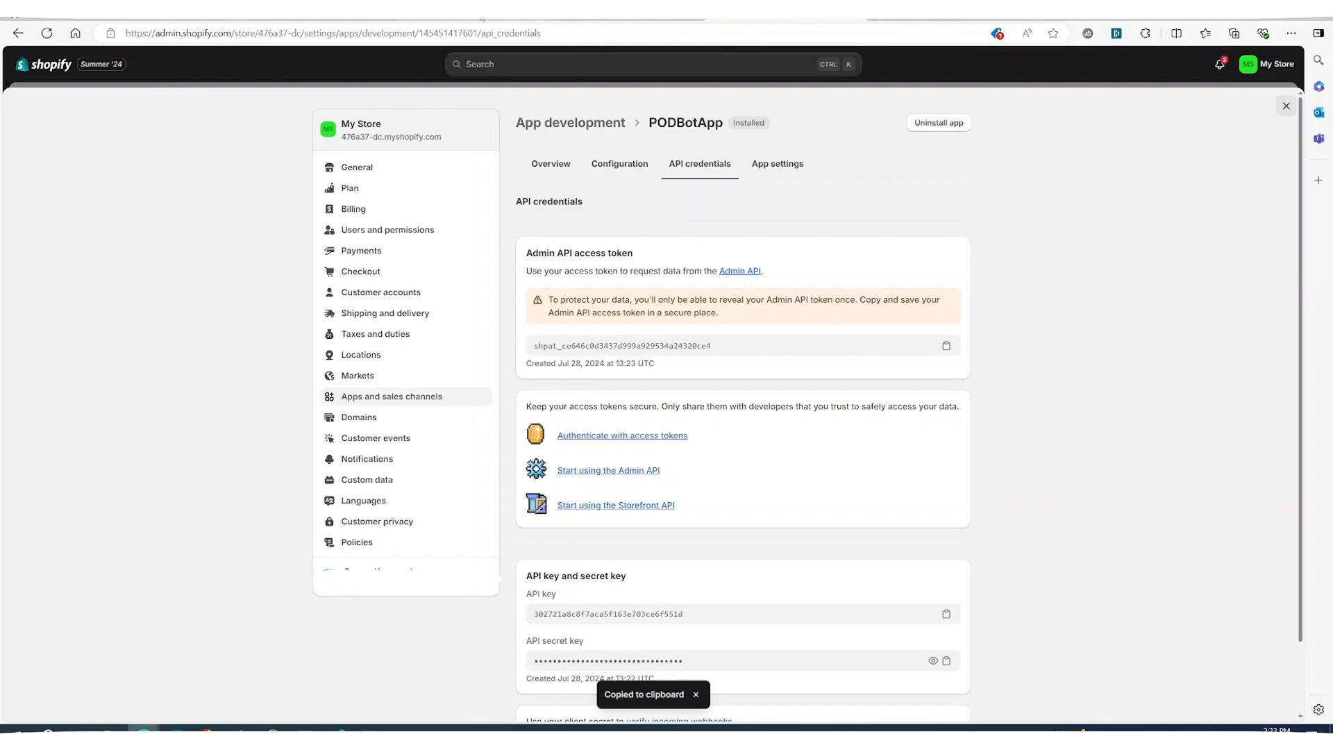
# Step: Switch to EasemyPOD, enter the Shopify Admin API token and the shop name 476a37-dc, and validate and save the store connection
pyautogui.click(483, 19)
pyautogui.click(476, 443)
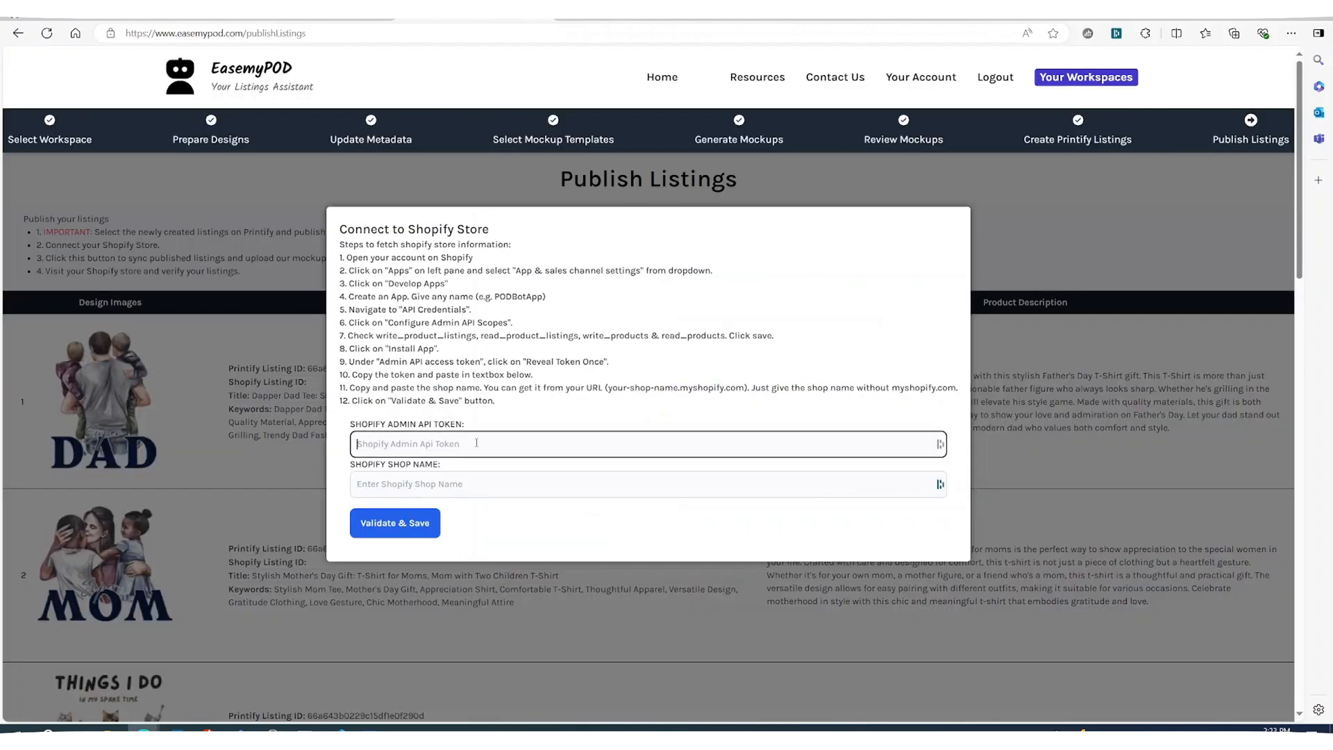
pyautogui.hotkey('ctrl', 'v')
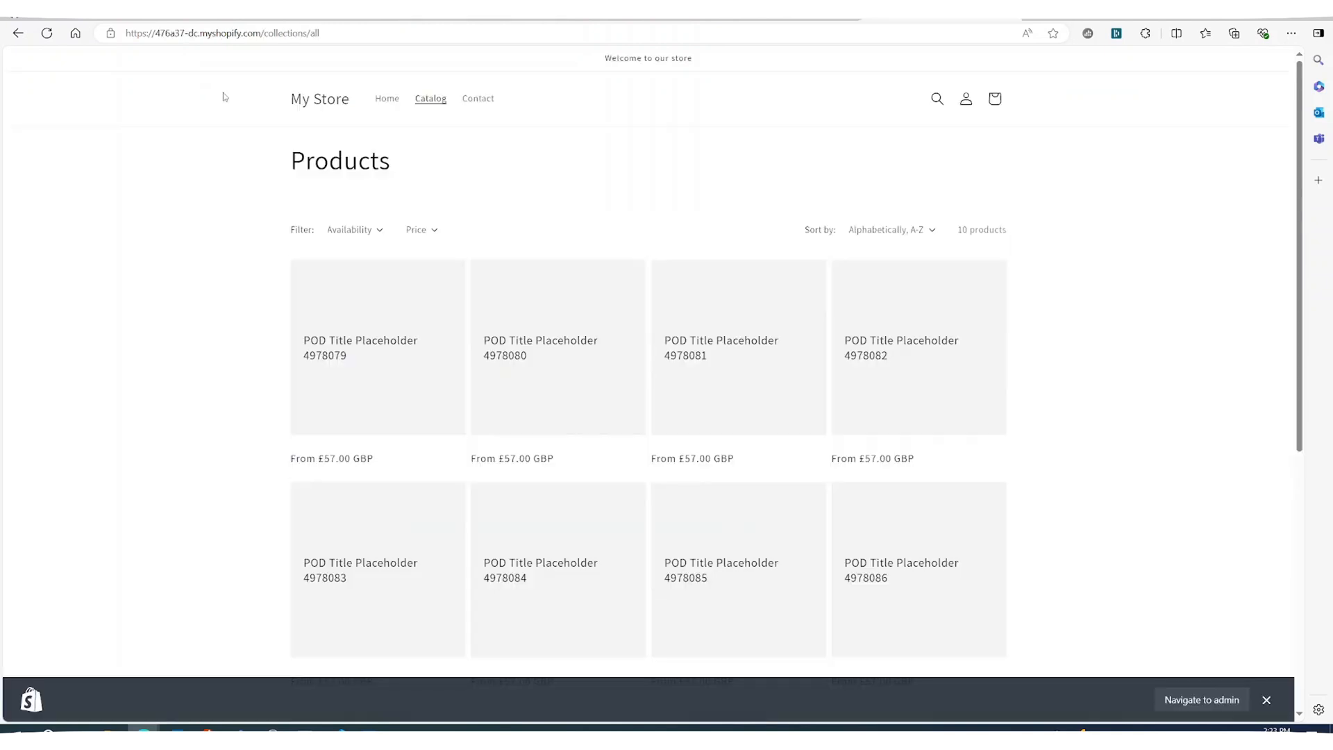
pyautogui.moveTo(155, 33); pyautogui.dragTo(200, 33)
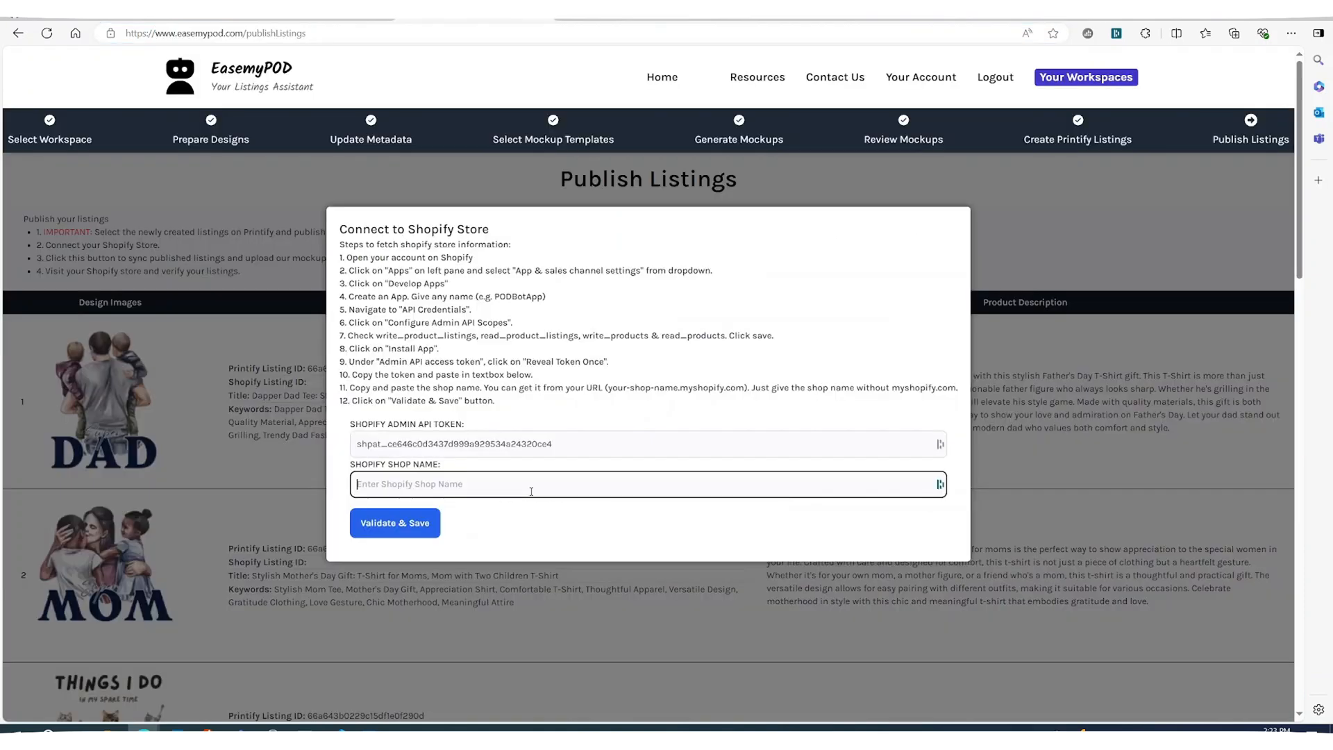
pyautogui.hotkey('ctrl', 'v')
pyautogui.click(390, 534)
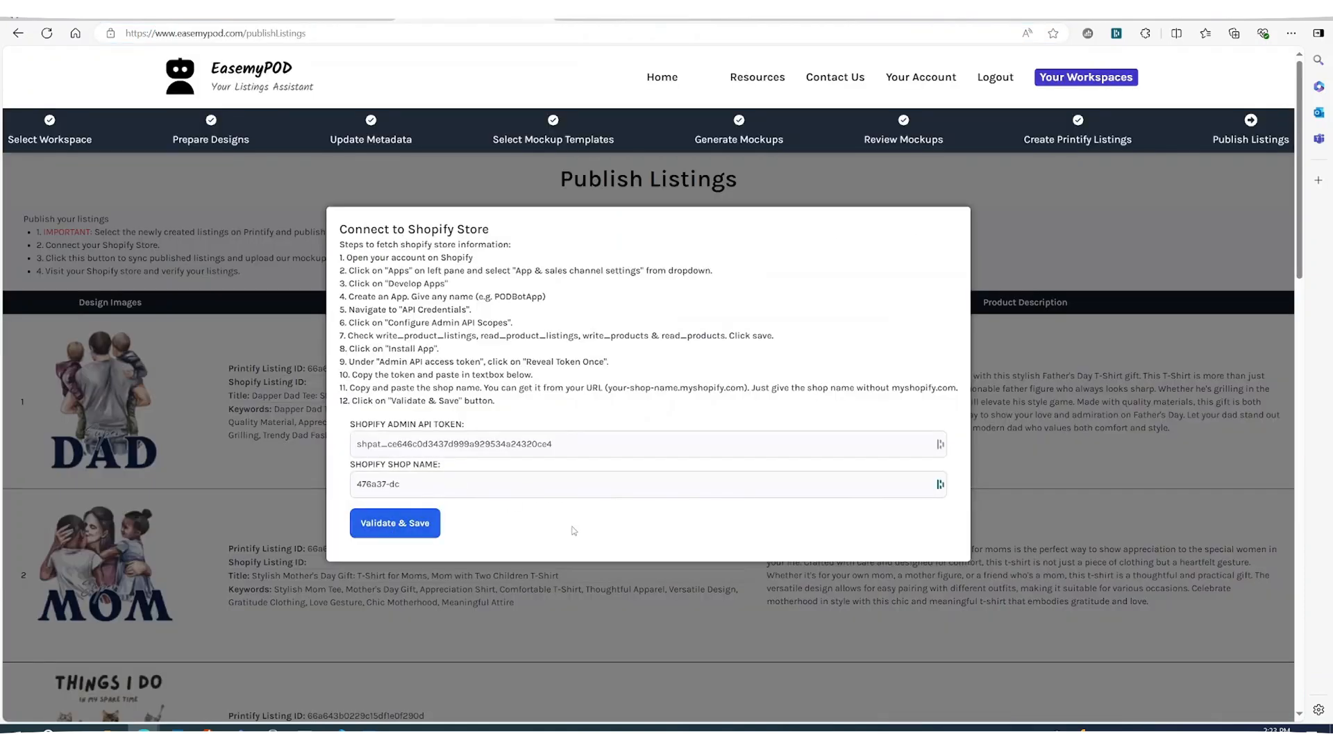
pyautogui.click(764, 105)
pyautogui.click(736, 608)
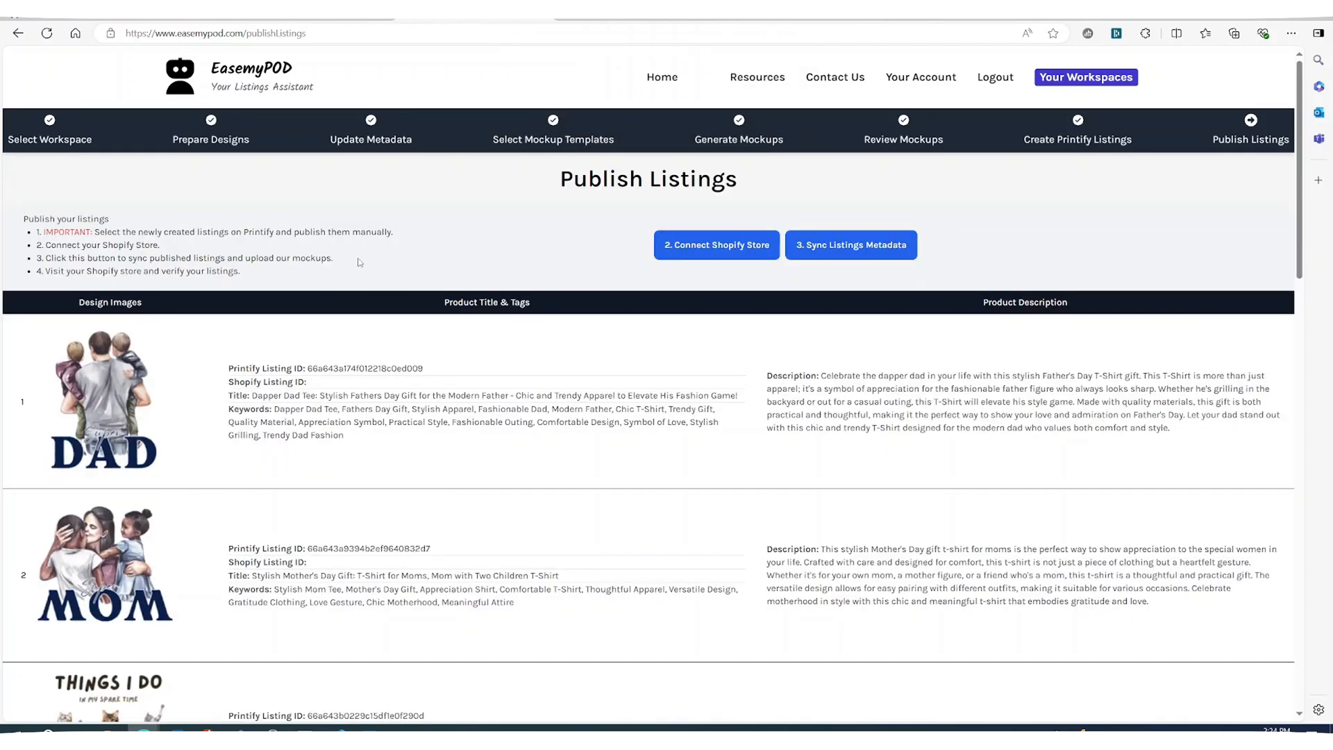
# Step: Sync the published listings' metadata to Shopify and check the listing table through to the last design
pyautogui.click(855, 248)
pyautogui.scroll(-15, 791, 571)
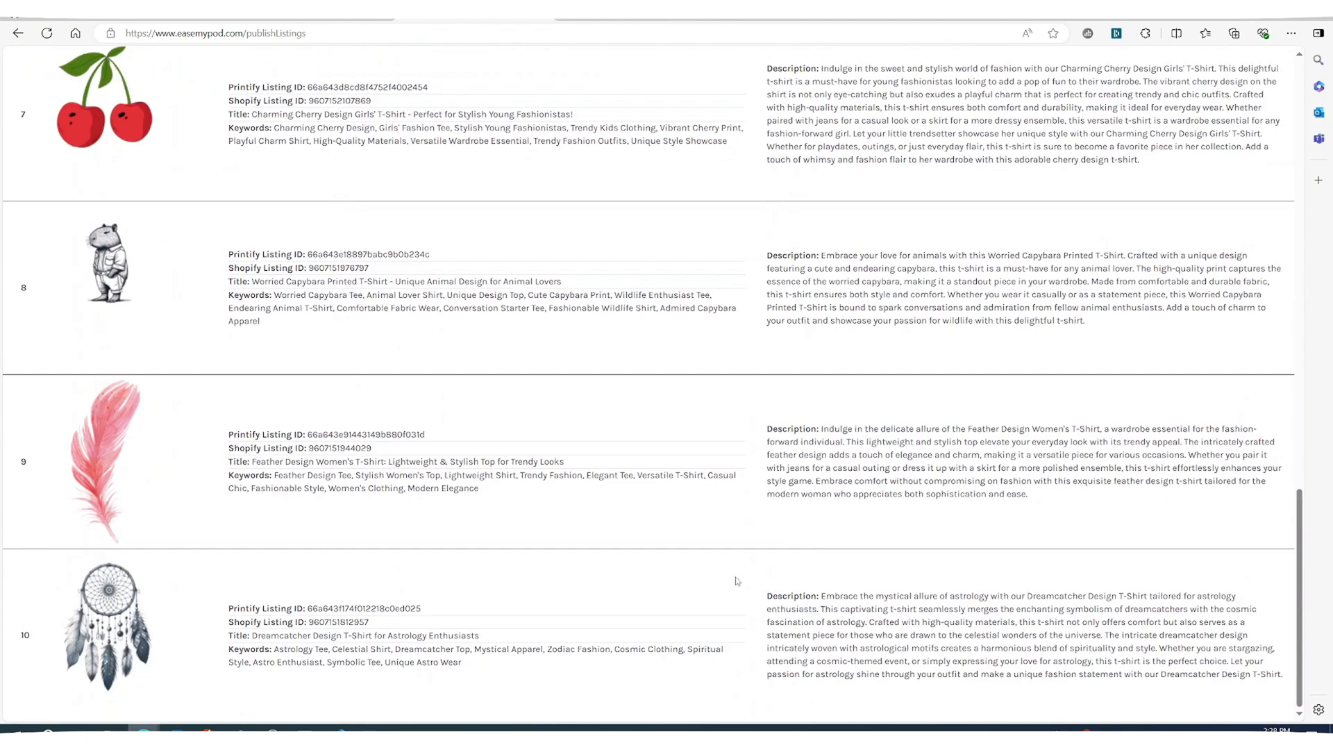
pyautogui.scroll(15, 737, 581)
# Step: Switch to Shopify, refresh the admin product list, and reload the storefront catalog to check the synced titles and mockups
pyautogui.click(614, 23)
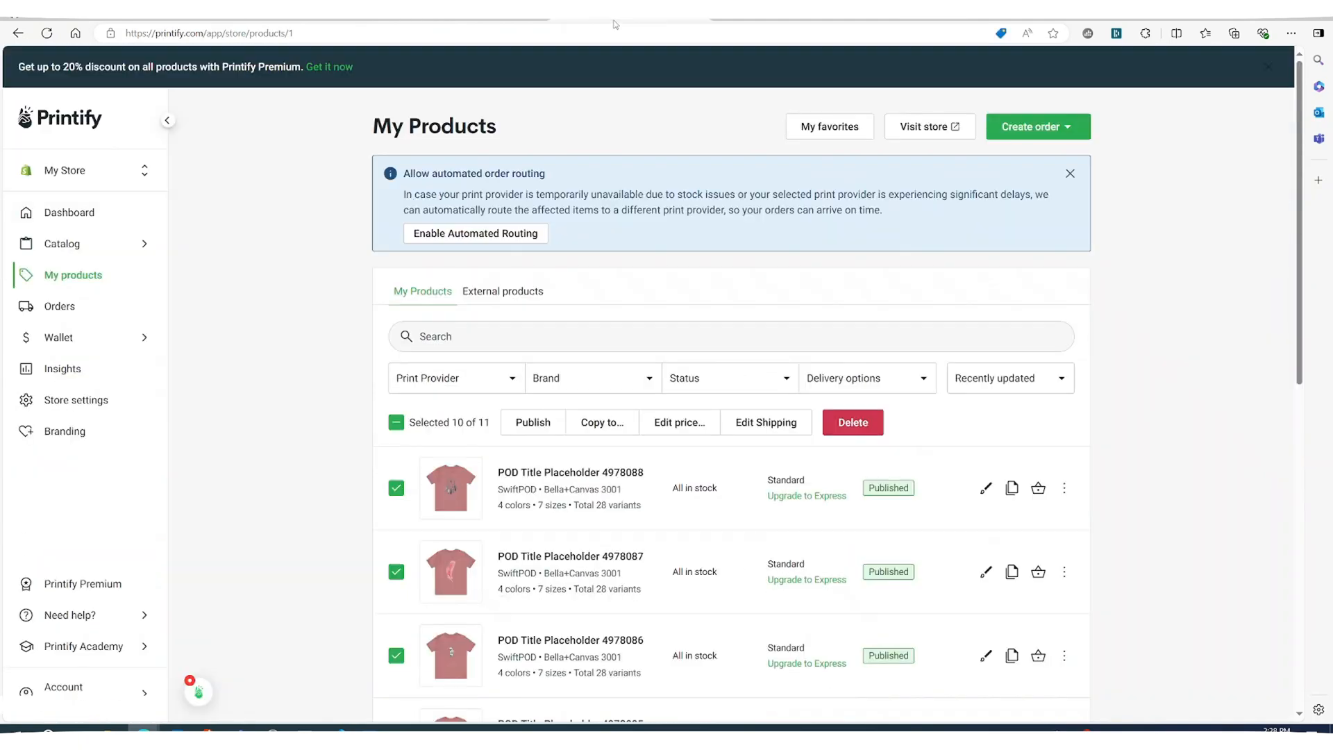
pyautogui.click(716, 21)
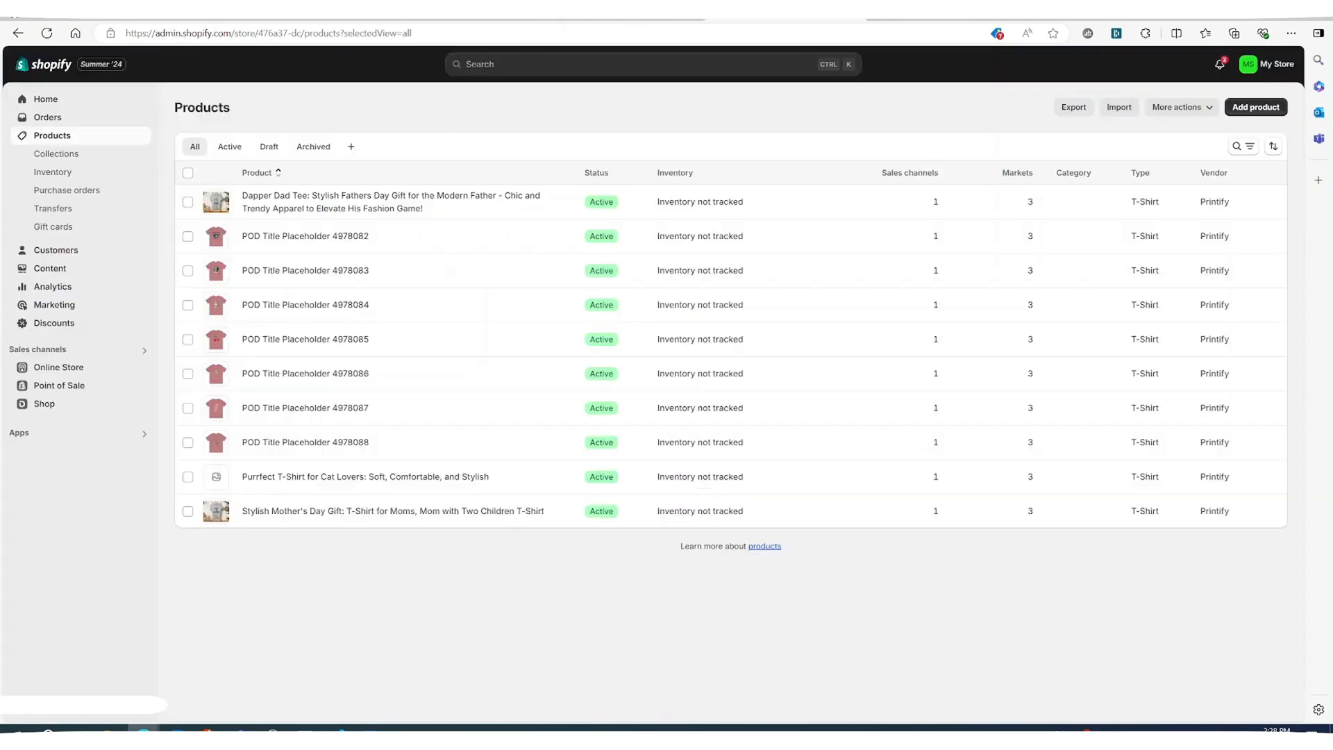
pyautogui.click(47, 34)
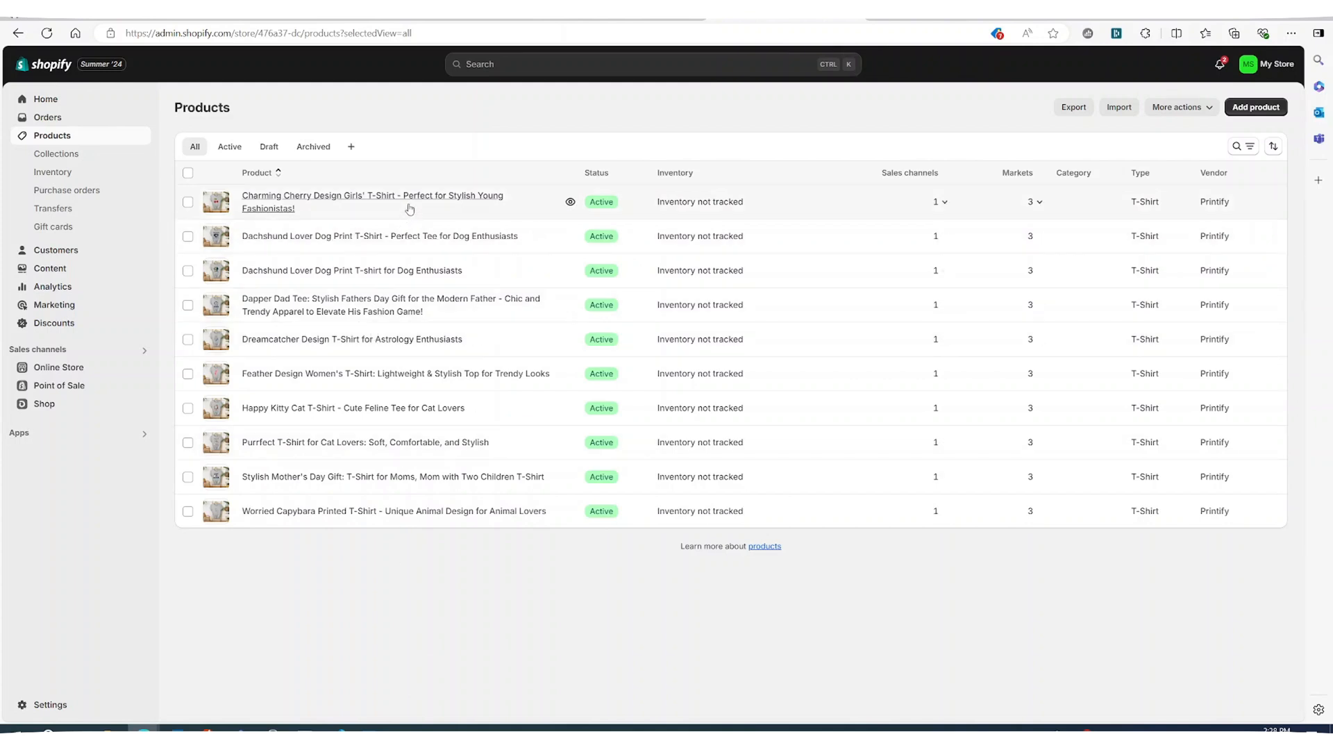
pyautogui.click(570, 203)
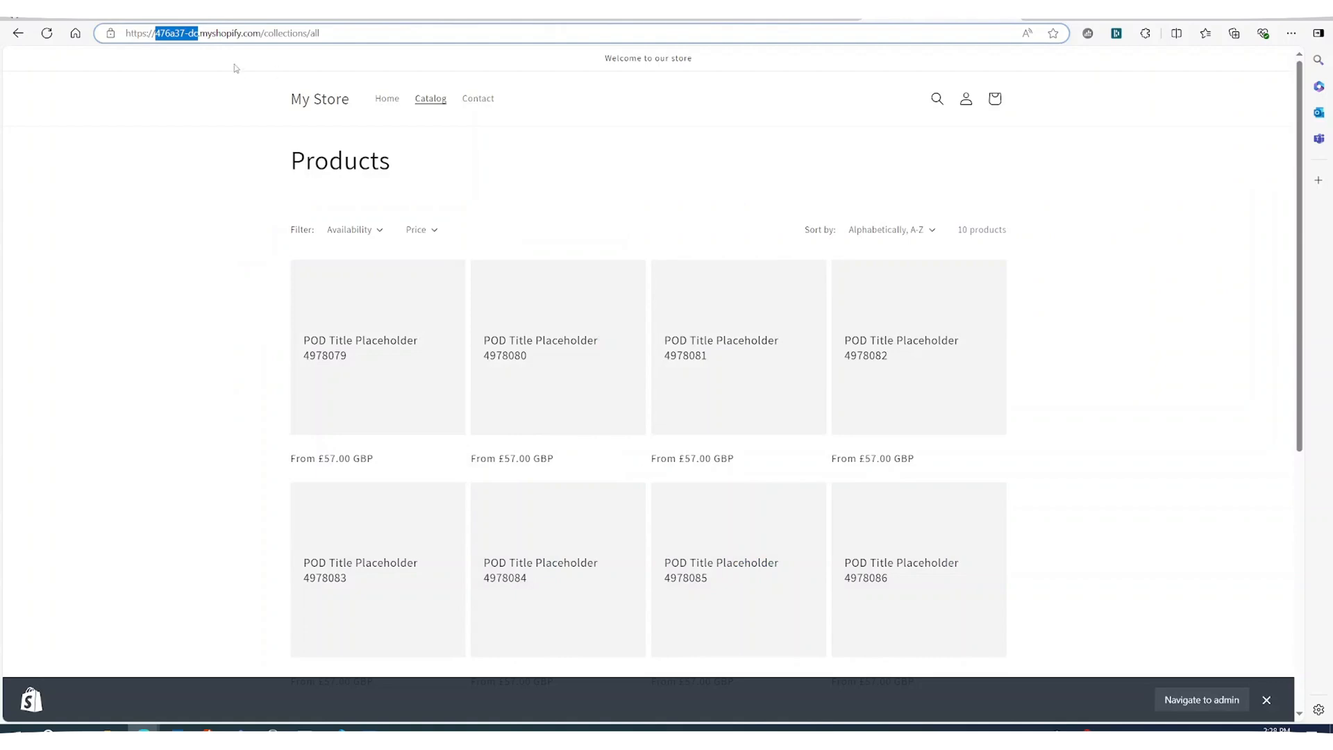
pyautogui.click(49, 34)
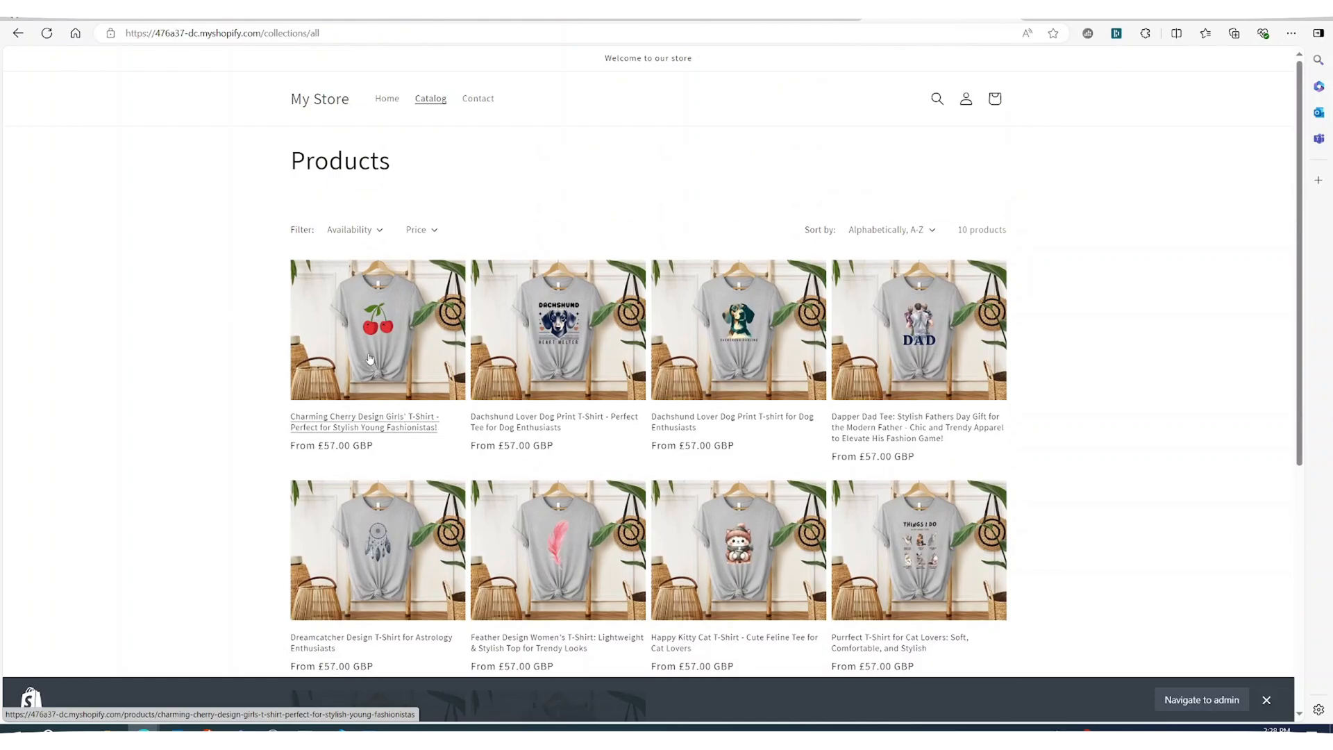
# Step: Inspect the storefront page of the Purrfect T-Shirt for Cat Lovers and its enlarged mockup images, and close the image view
pyautogui.click(368, 341)
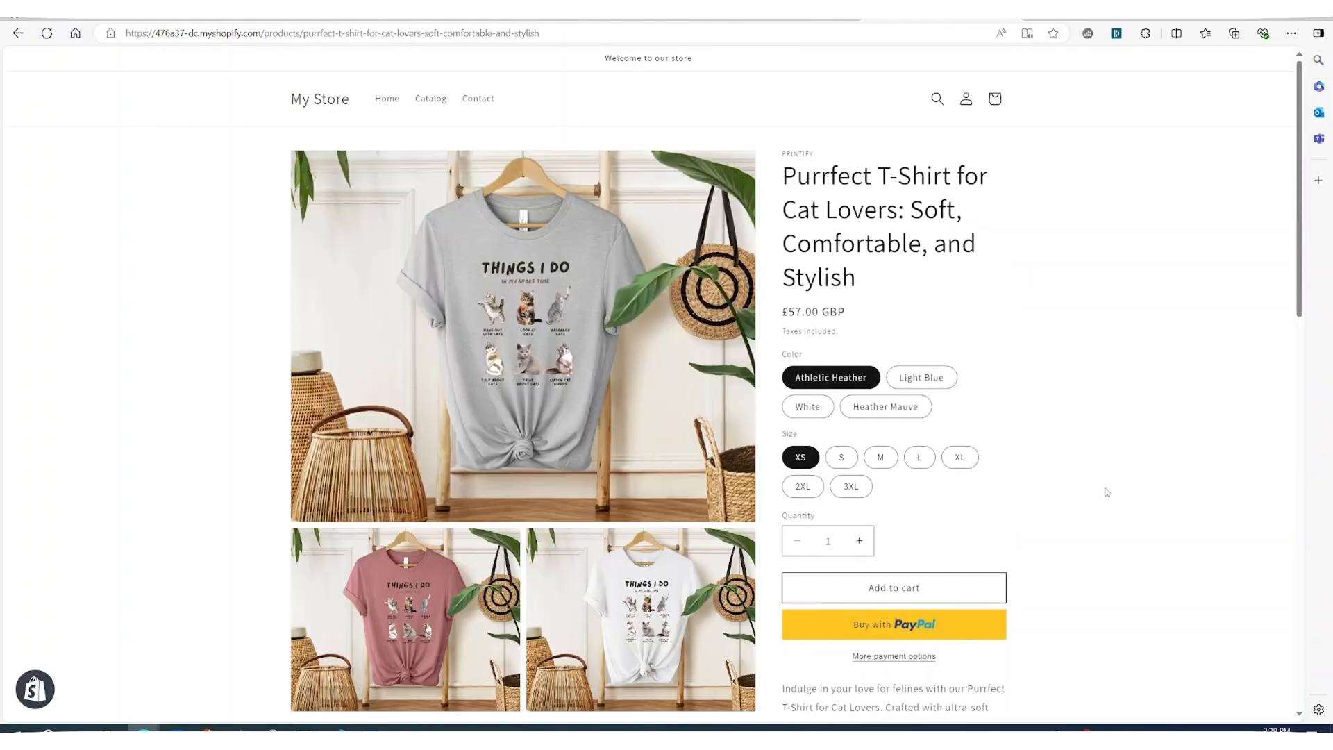
pyautogui.scroll(-1, 521, 347)
pyautogui.click(521, 312)
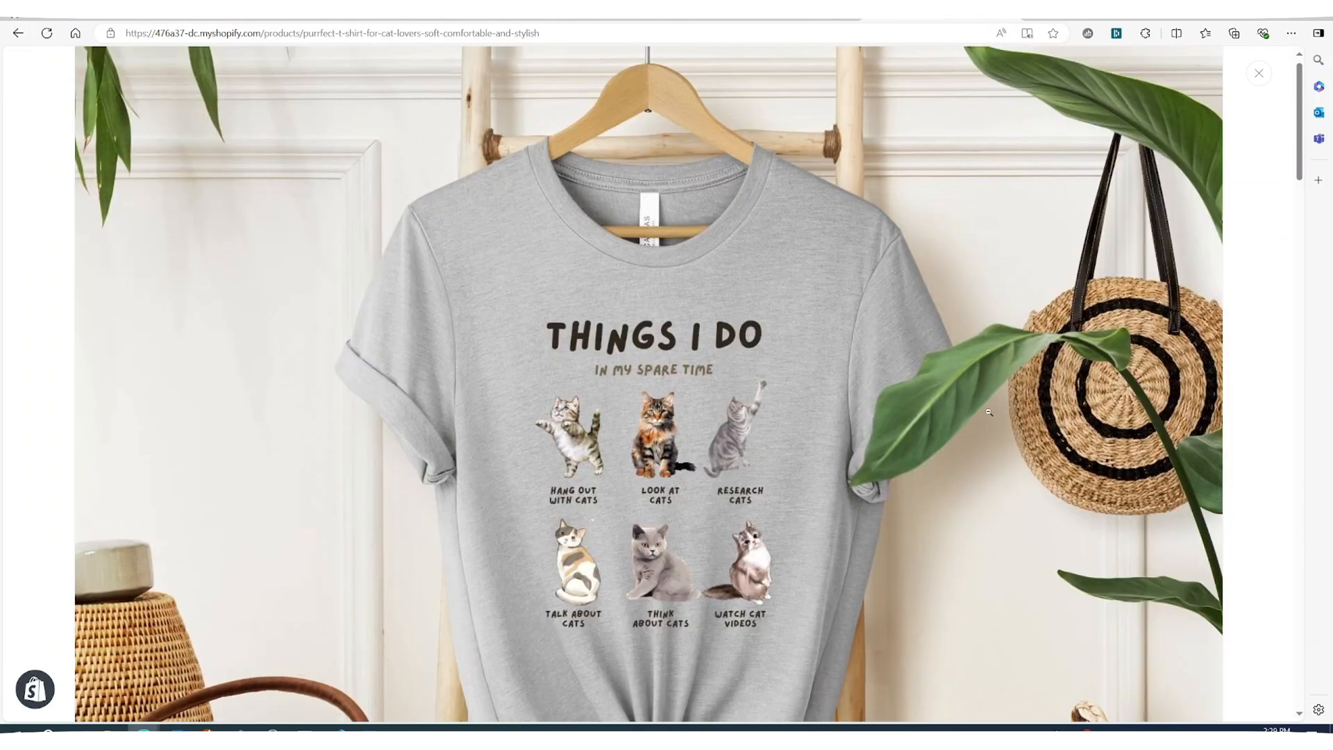
pyautogui.scroll(-10, 989, 412)
pyautogui.press('Escape')
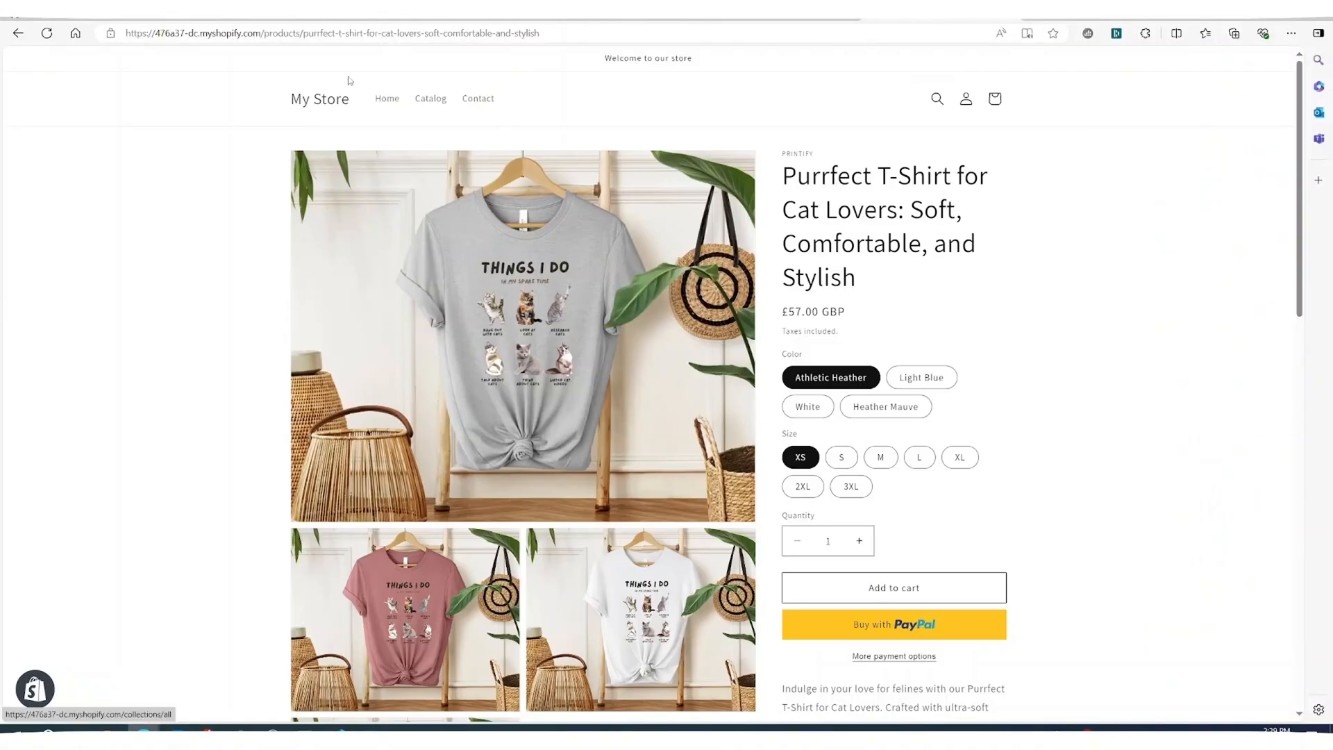
# Step: Return to the catalog, open the Dachshund Lover Dog Print T-shirt for Dog Enthusiasts, and examine its enlarged mockup images
pyautogui.click(18, 34)
pyautogui.click(729, 333)
pyautogui.click(522, 333)
pyautogui.moveTo(1300, 140); pyautogui.dragTo(1320, 635)
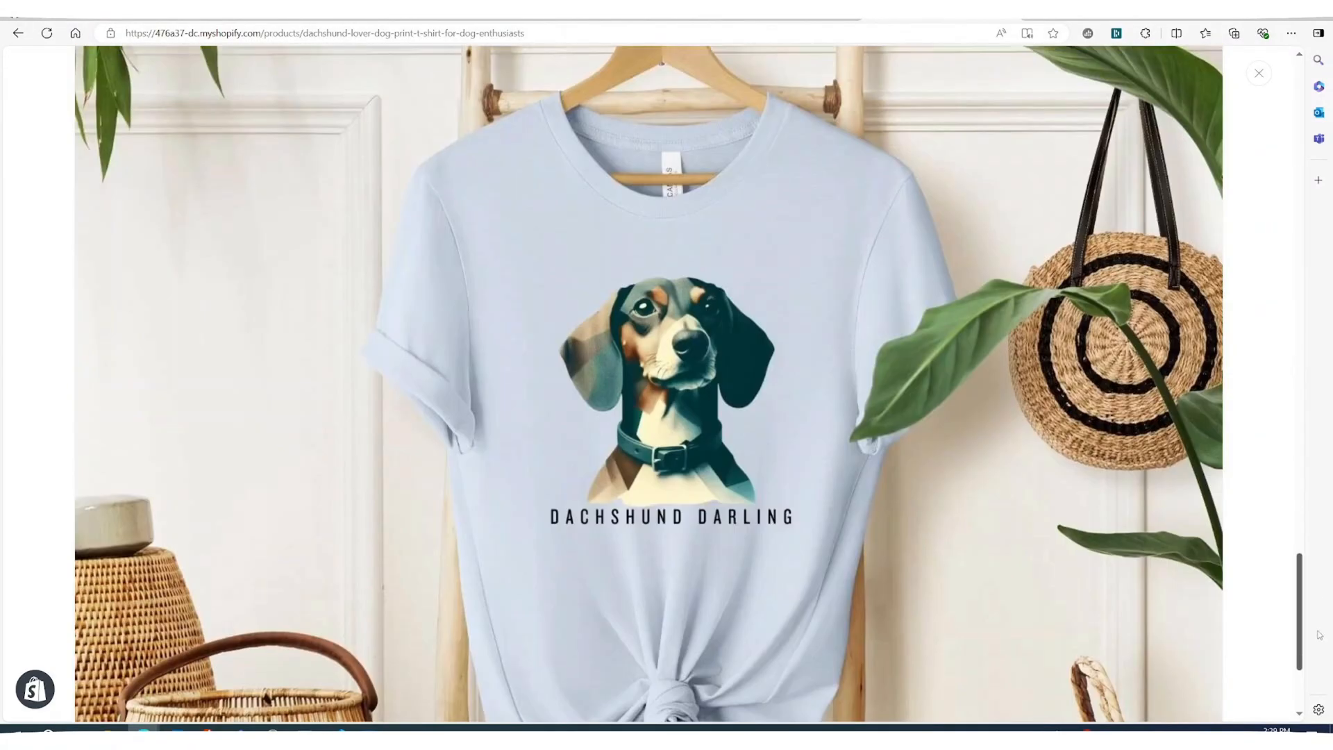